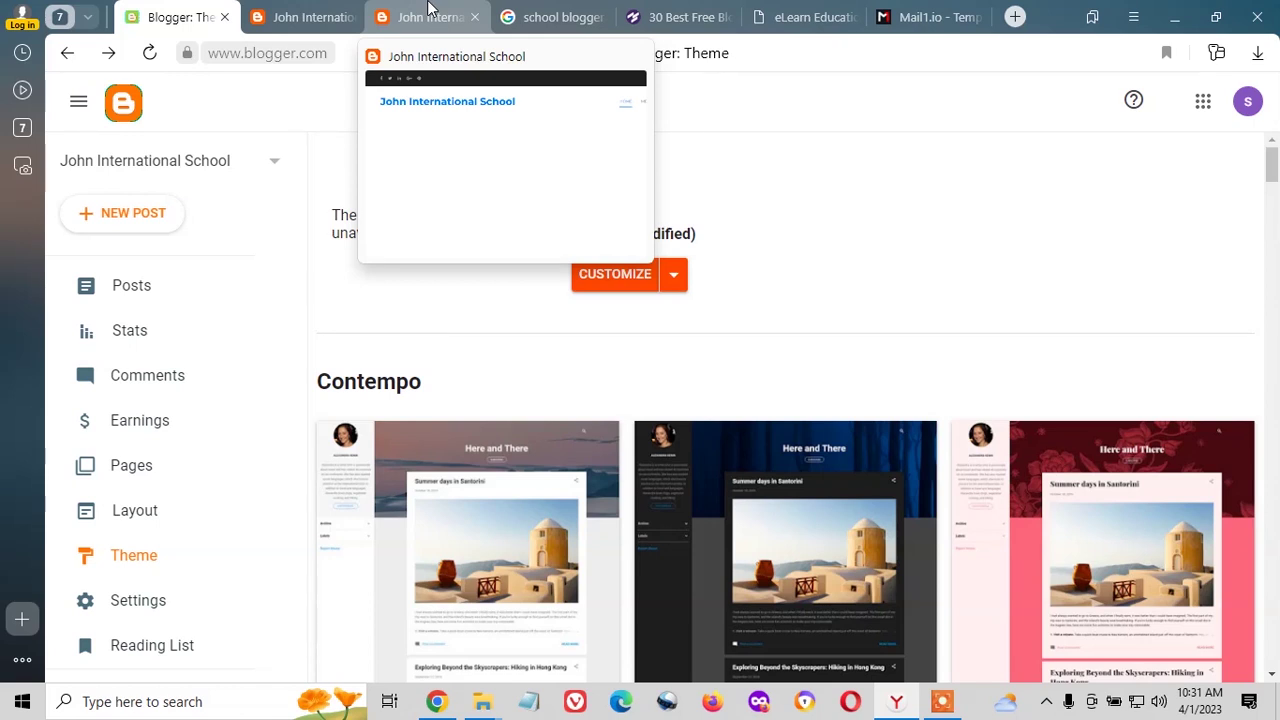
- Reload the John International School home page and close its duplicate tab
{"action": "left_click", "coordinate": [298, 12]}
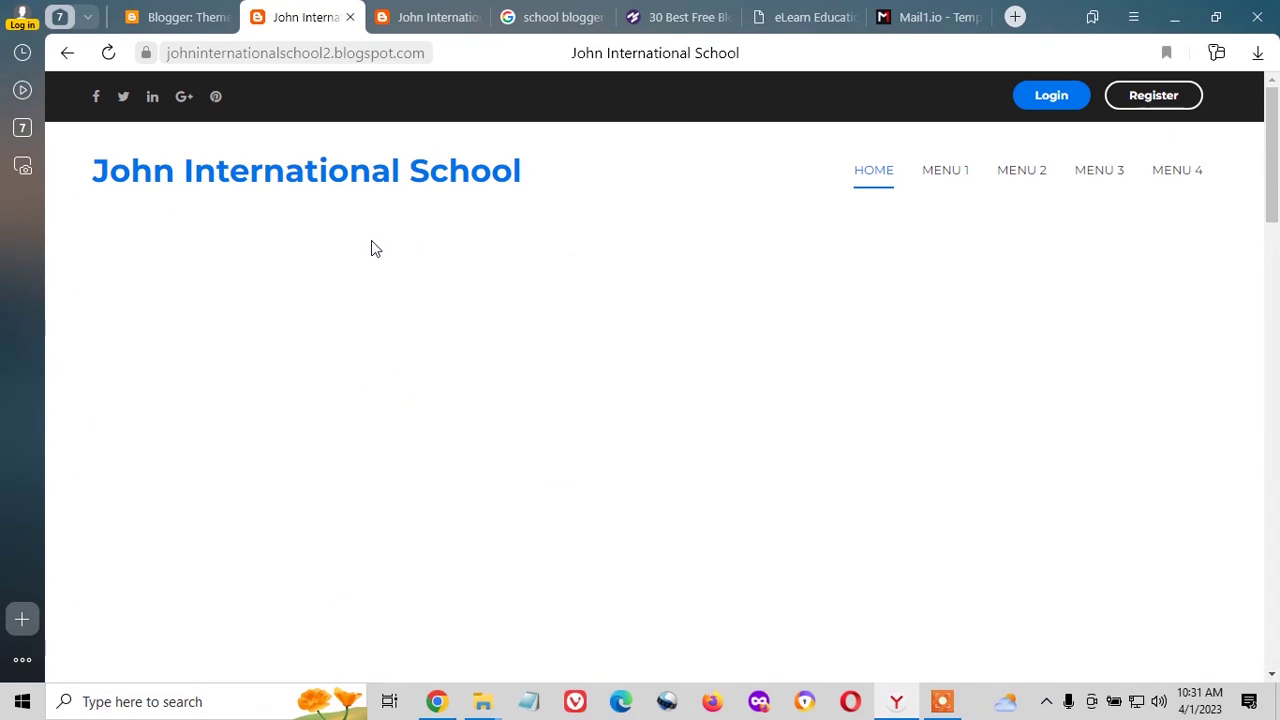
{"action": "left_click", "coordinate": [174, 183]}
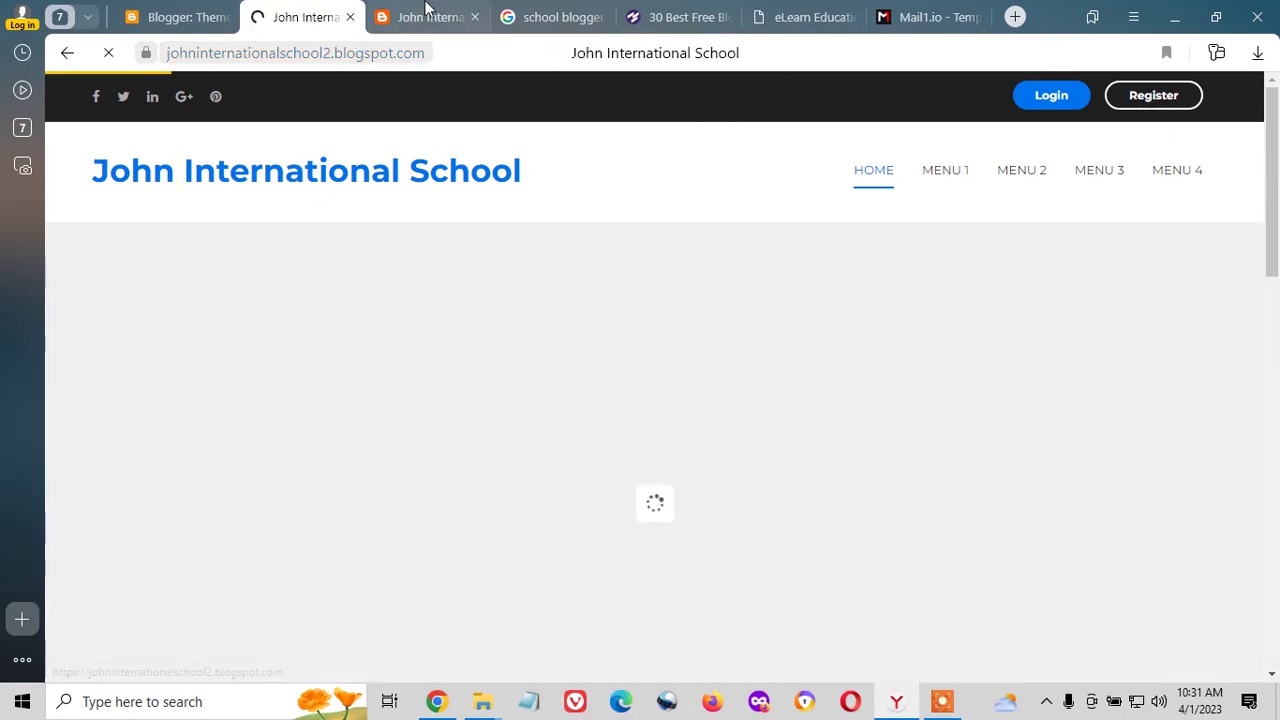
{"action": "left_click", "coordinate": [478, 22]}
{"action": "left_click", "coordinate": [475, 18]}
{"action": "left_click", "coordinate": [305, 17]}
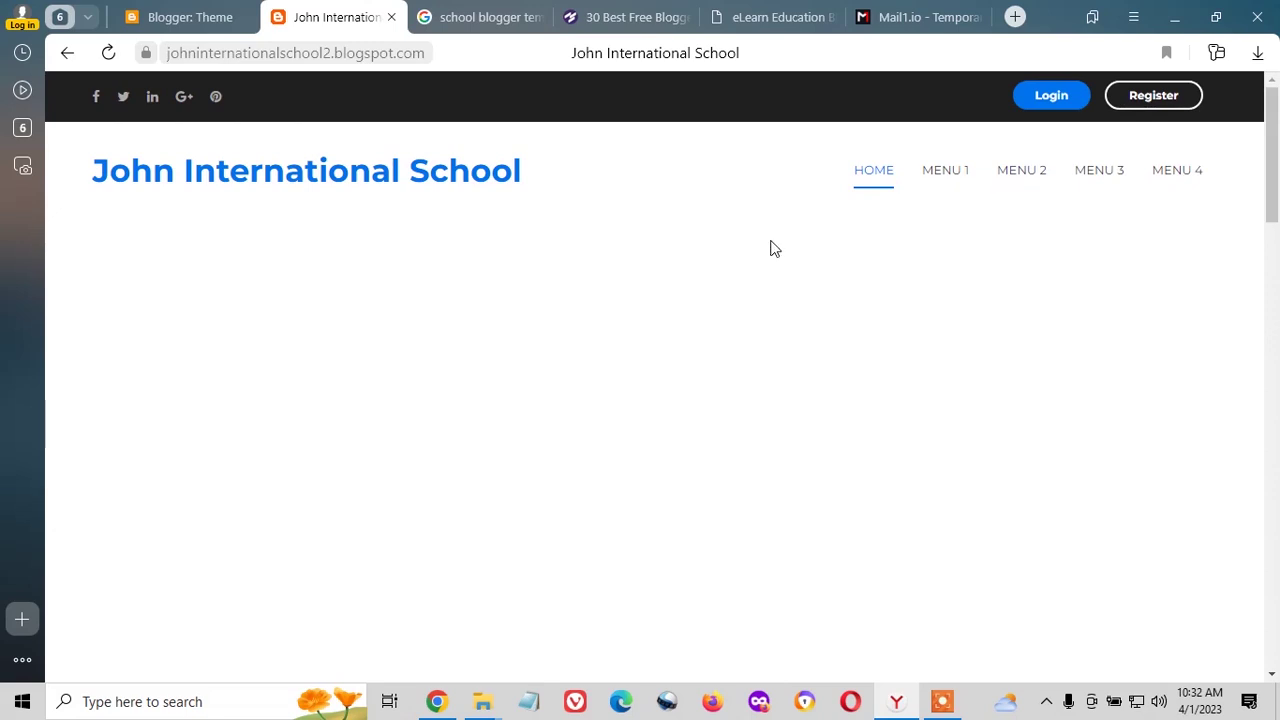
{"action": "mouse_move", "coordinate": [1058, 178]}
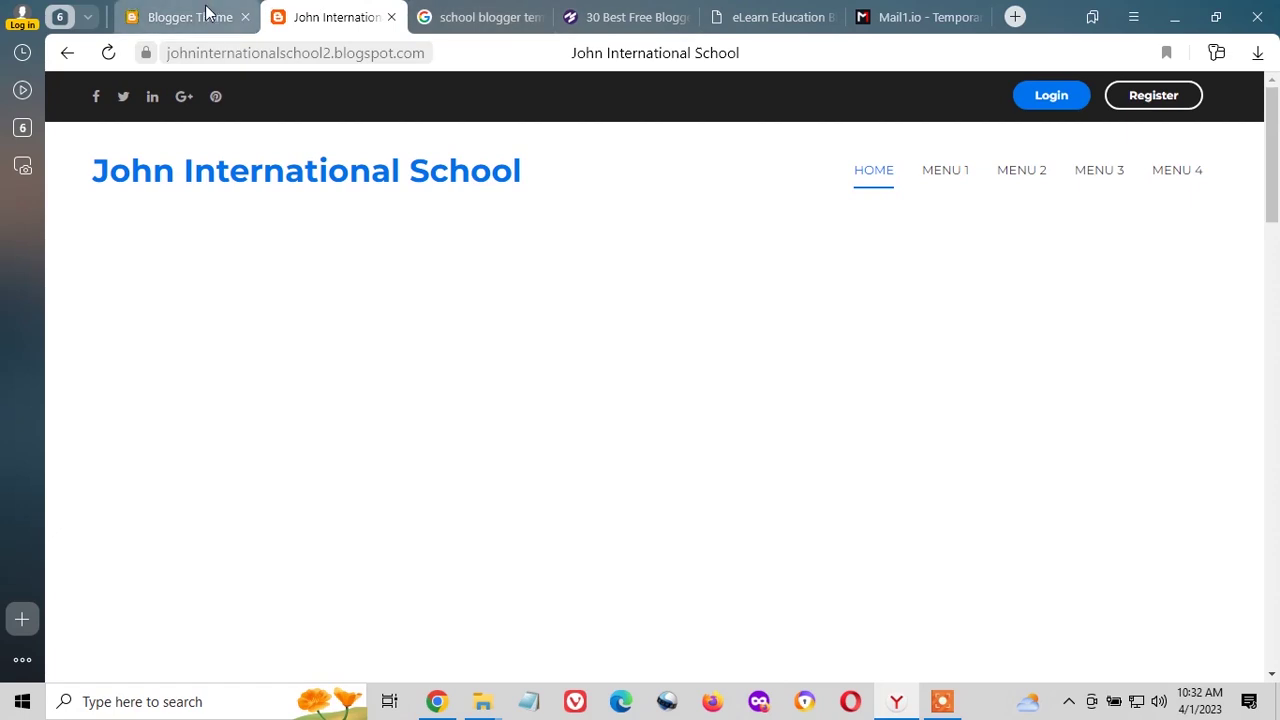
- Open the blog theme's HTML code for editing
{"action": "left_click", "coordinate": [173, 8]}
{"action": "left_click", "coordinate": [676, 276]}
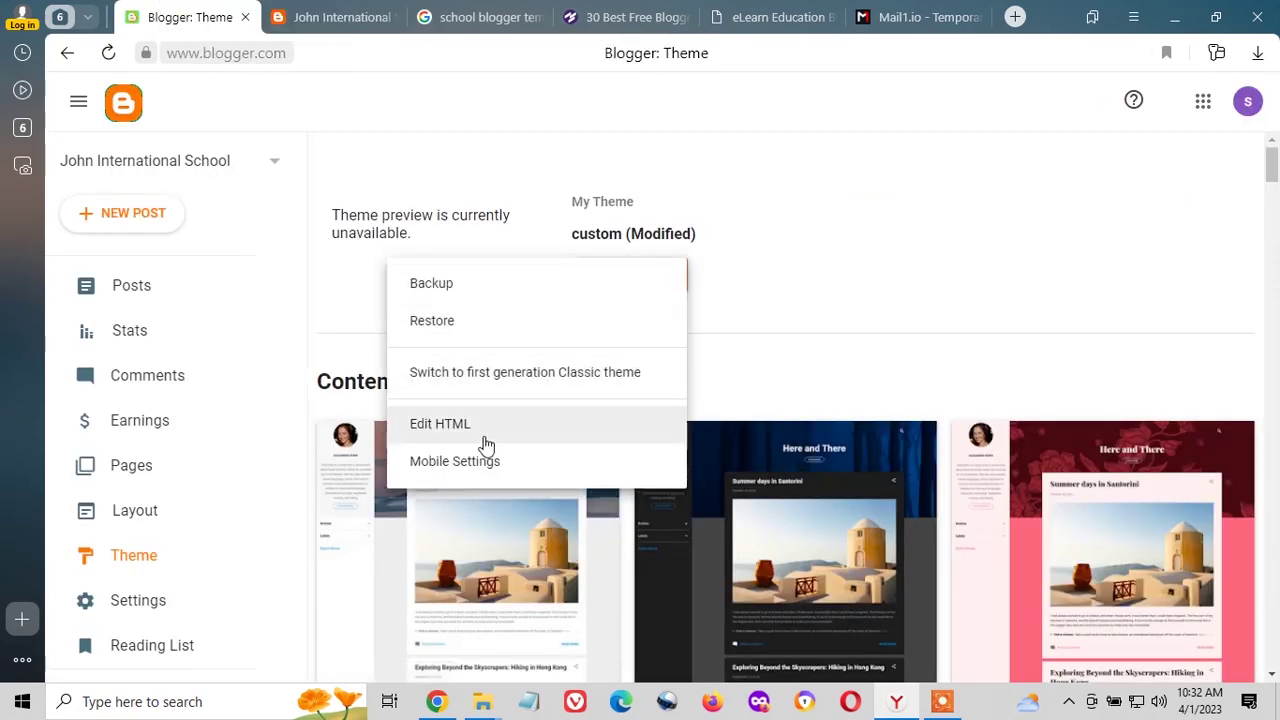
{"action": "left_click", "coordinate": [440, 424]}
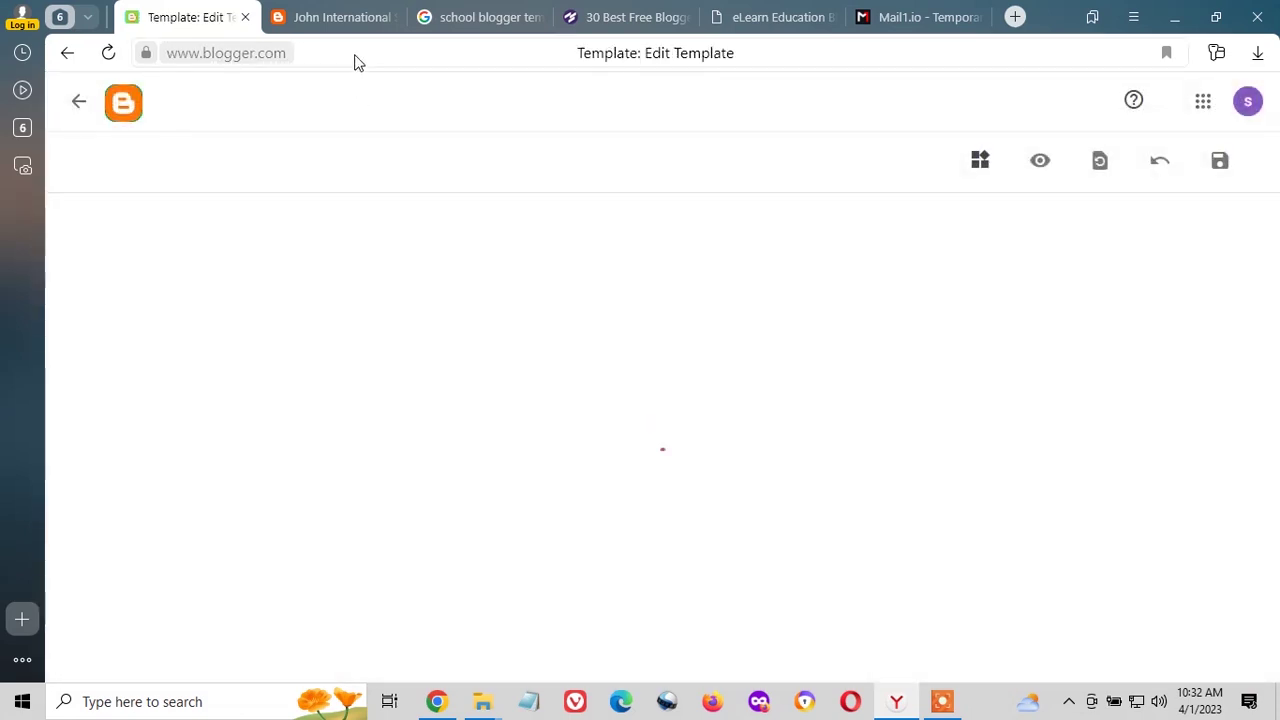
{"action": "mouse_move", "coordinate": [349, 24]}
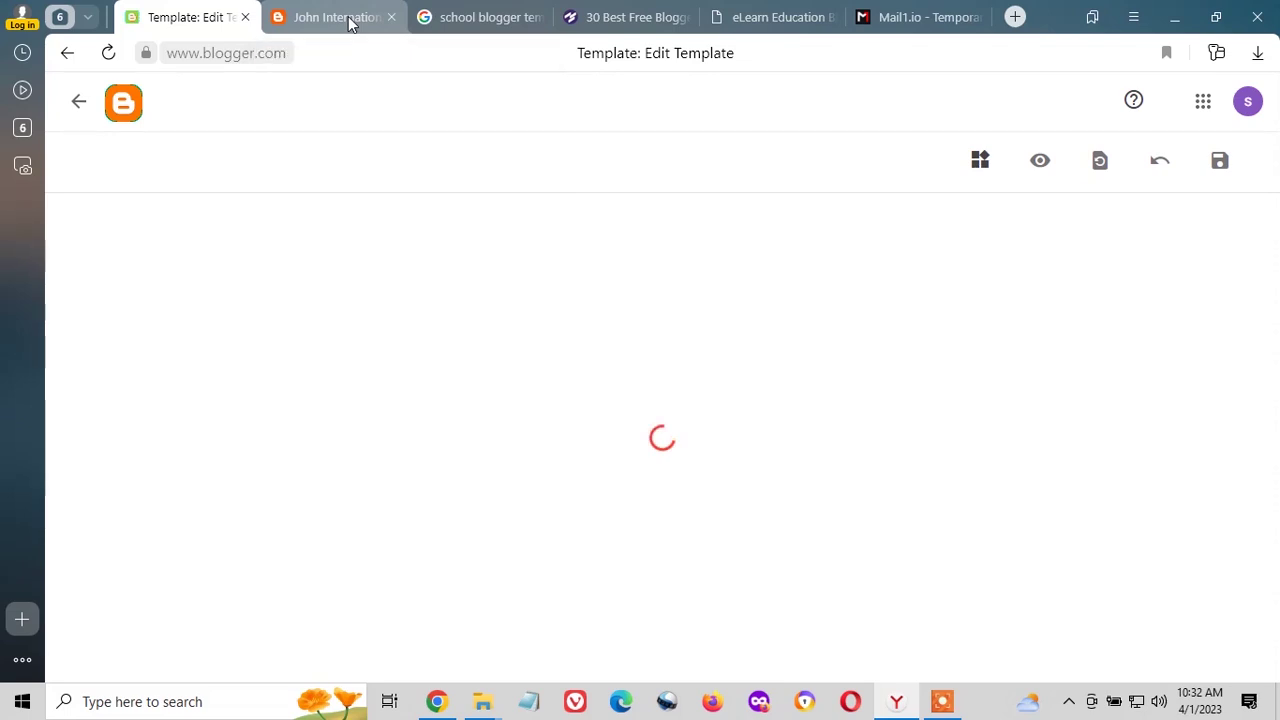
{"action": "left_click", "coordinate": [349, 20]}
{"action": "left_click", "coordinate": [178, 17]}
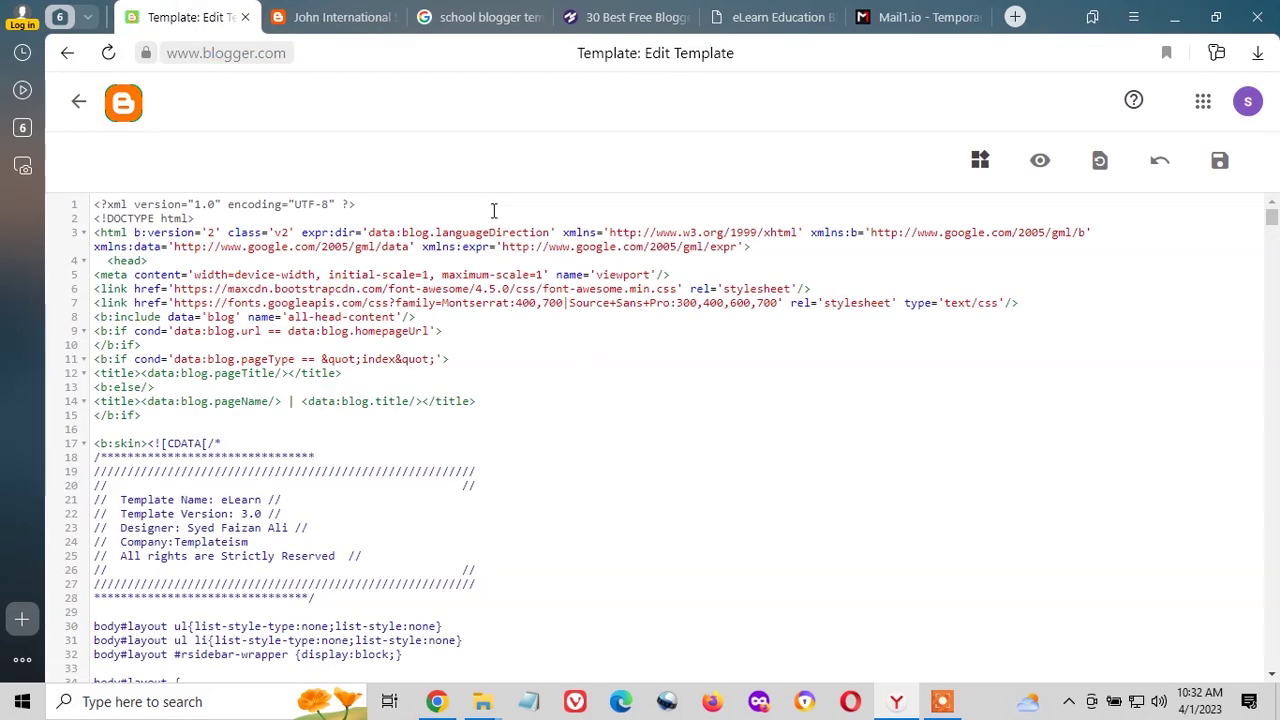
{"action": "key", "text": "ctrl+f"}
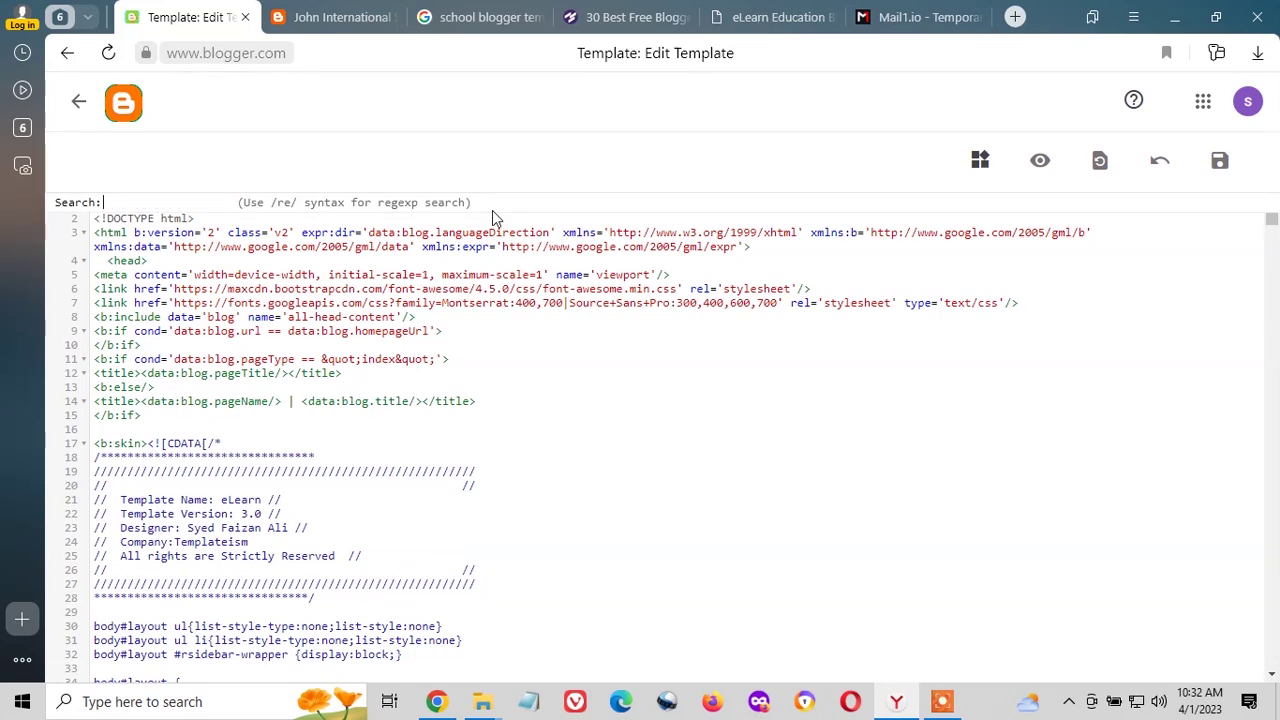
{"action": "left_click", "coordinate": [75, 104]}
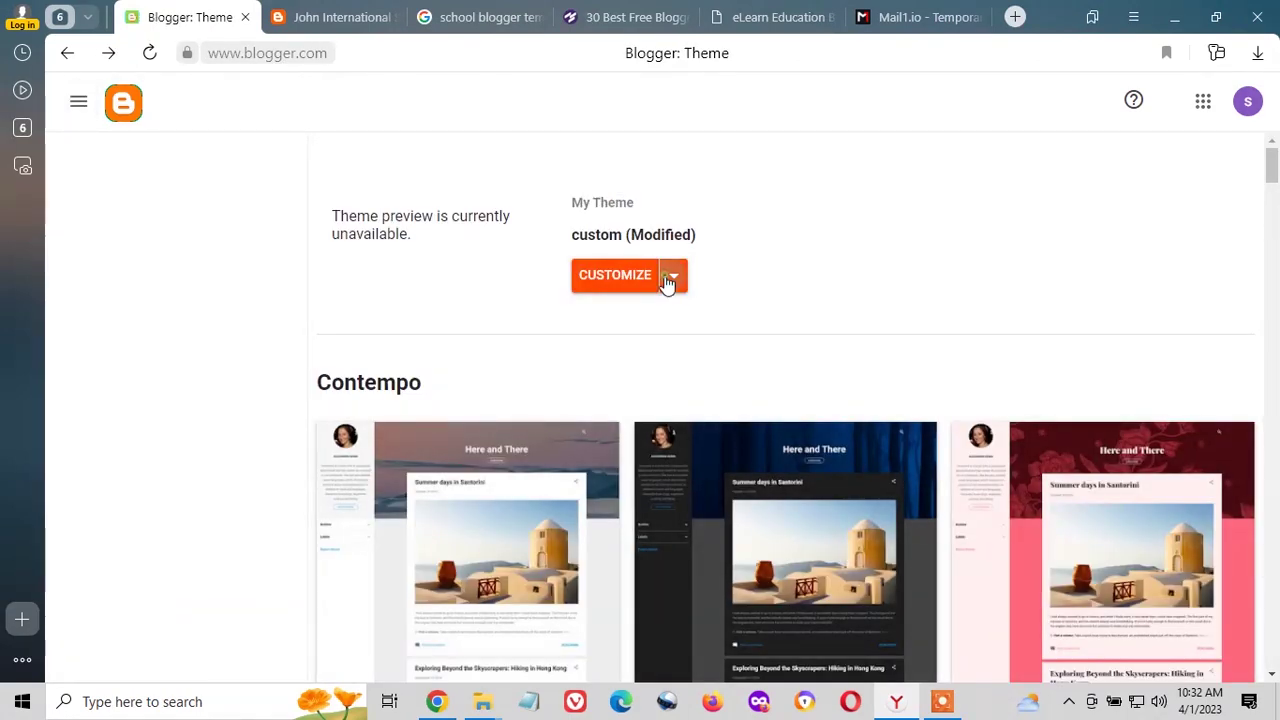
{"action": "left_click", "coordinate": [673, 275]}
{"action": "left_click", "coordinate": [504, 420]}
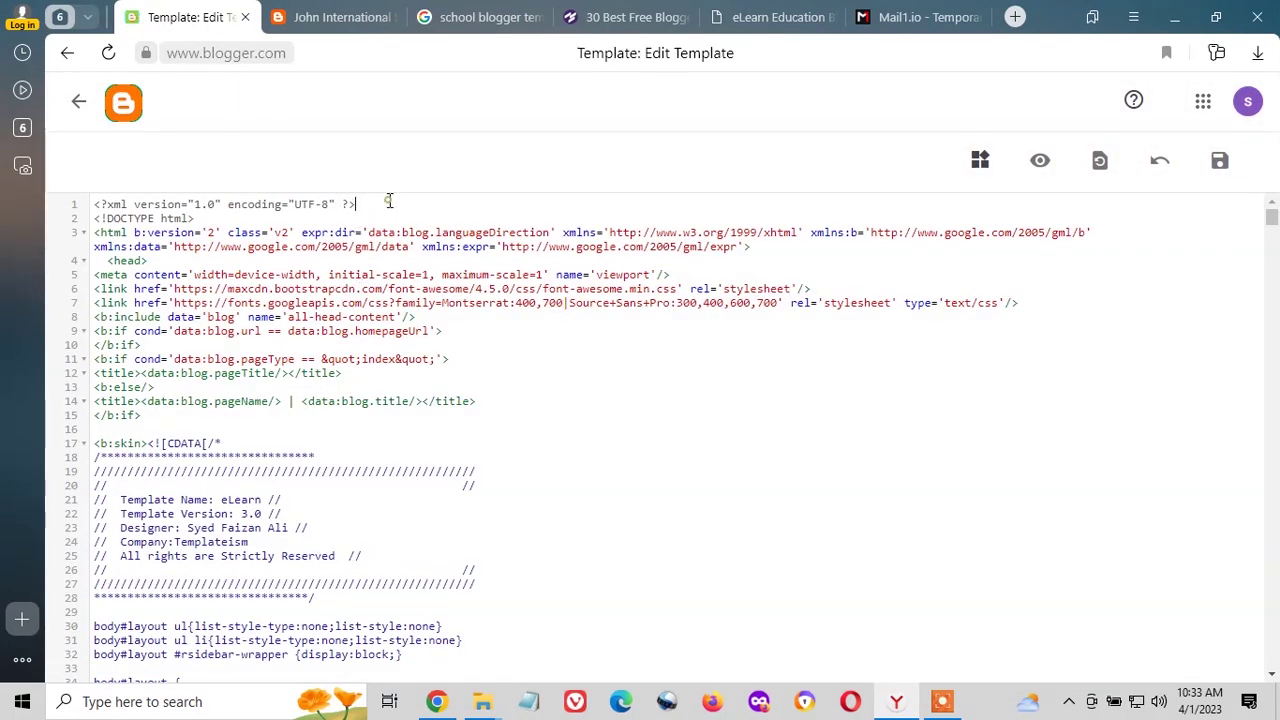
{"action": "key", "text": "ctrl+f"}
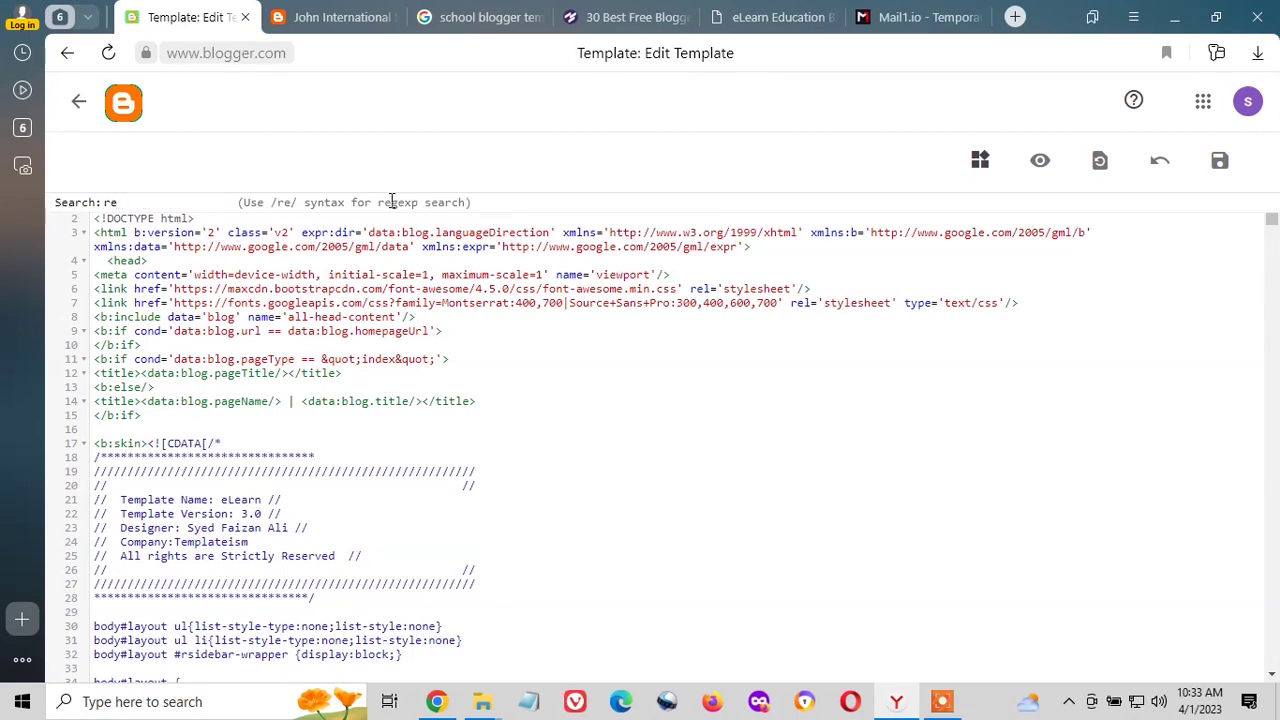
{"action": "left_click", "coordinate": [79, 101]}
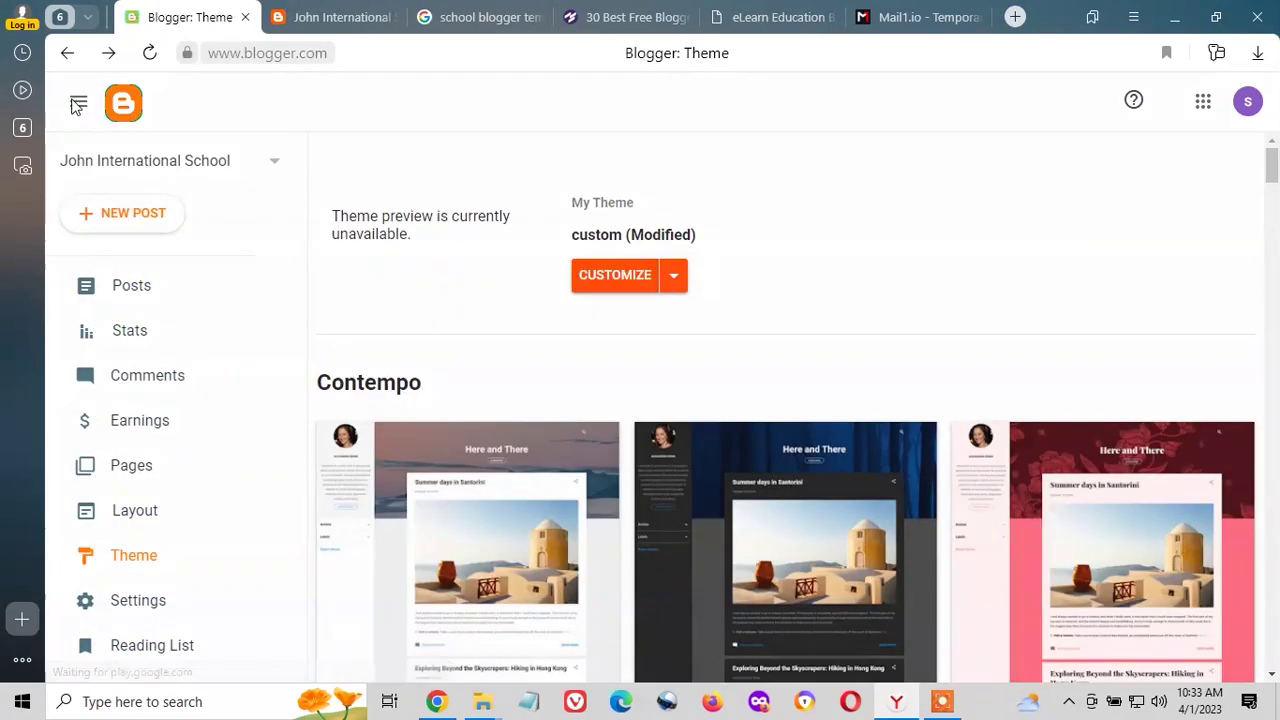
{"action": "left_click", "coordinate": [676, 283]}
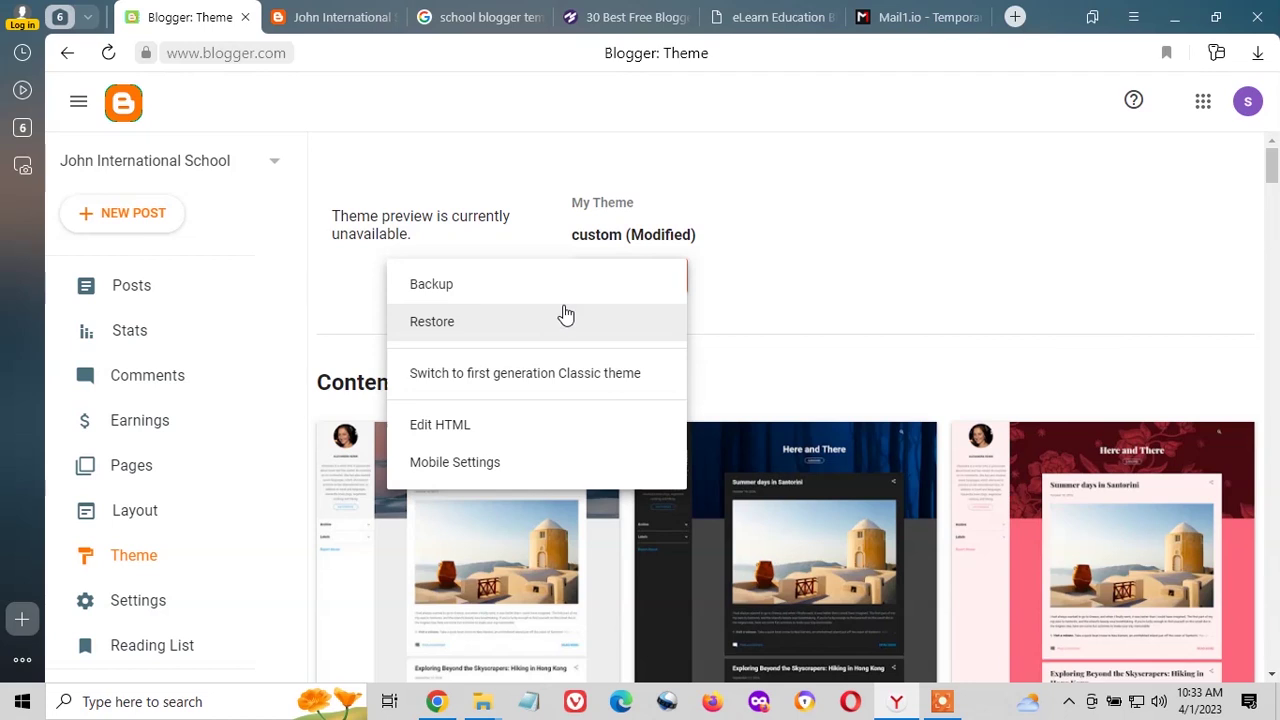
{"action": "left_click", "coordinate": [503, 424]}
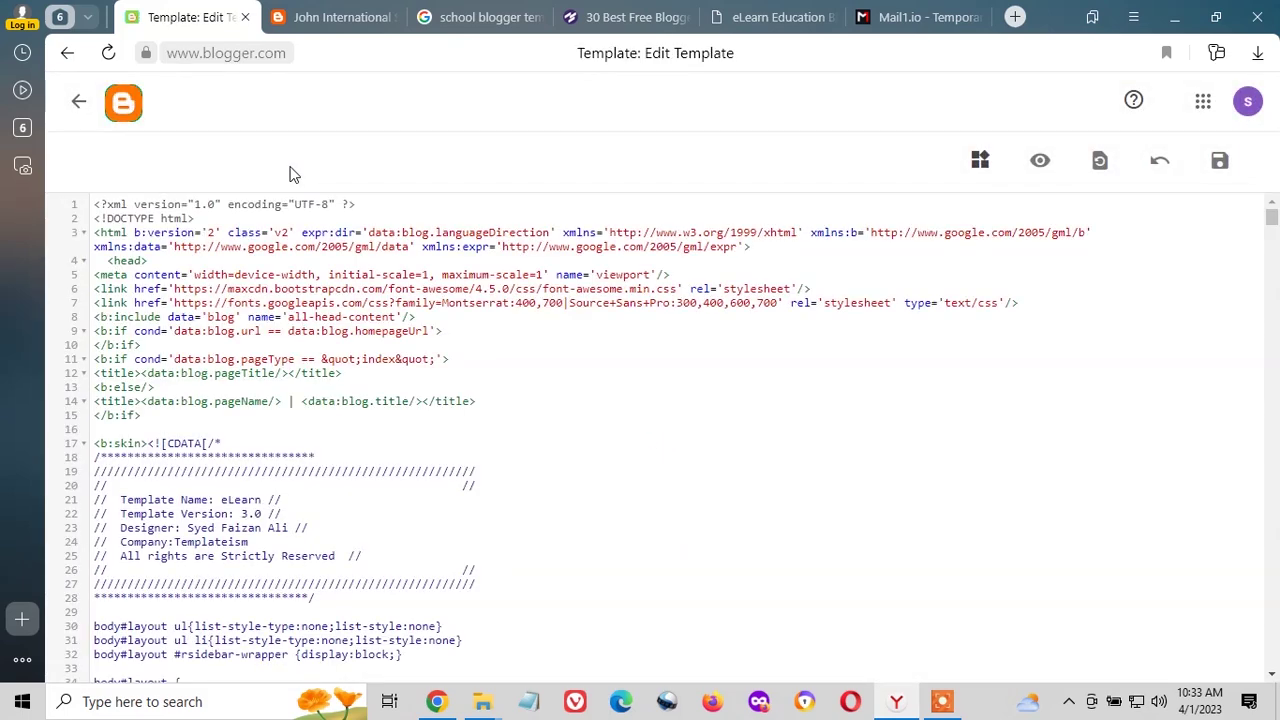
- Search the template code for "register" and select the "#" placeholder in the Register button's link
{"action": "key", "text": "ctrl+f"}
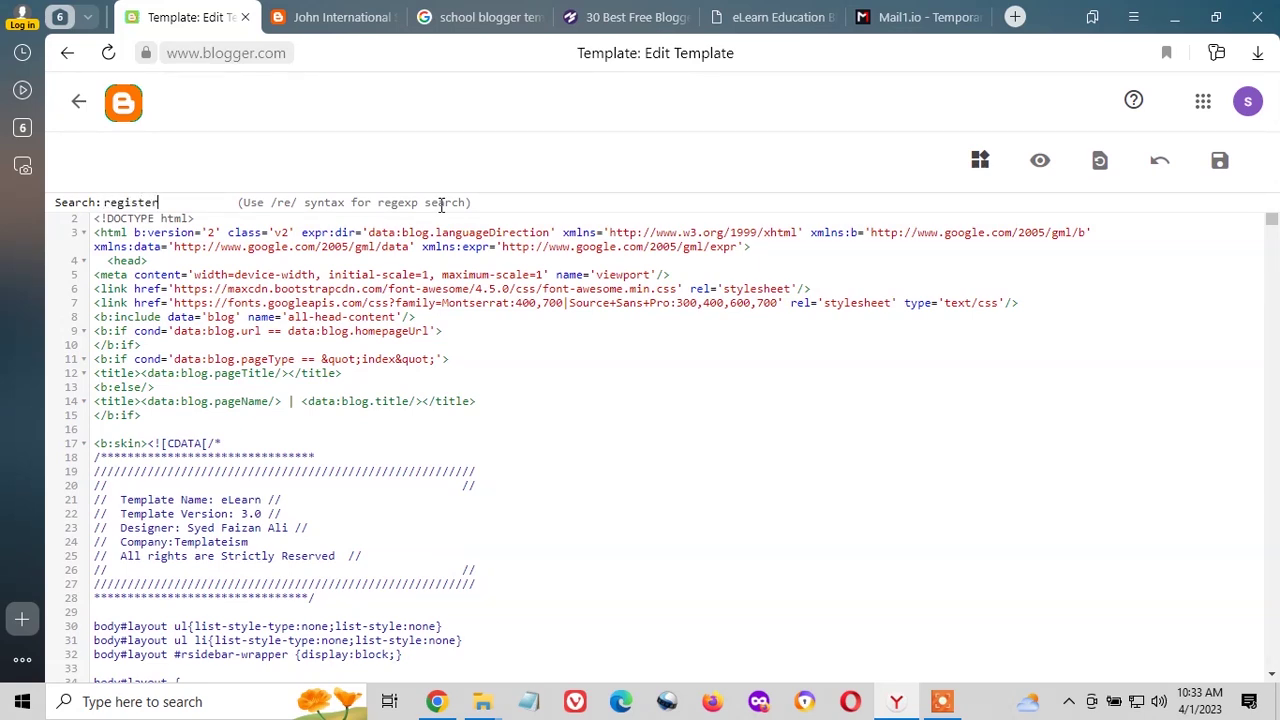
{"action": "key", "text": "Return"}
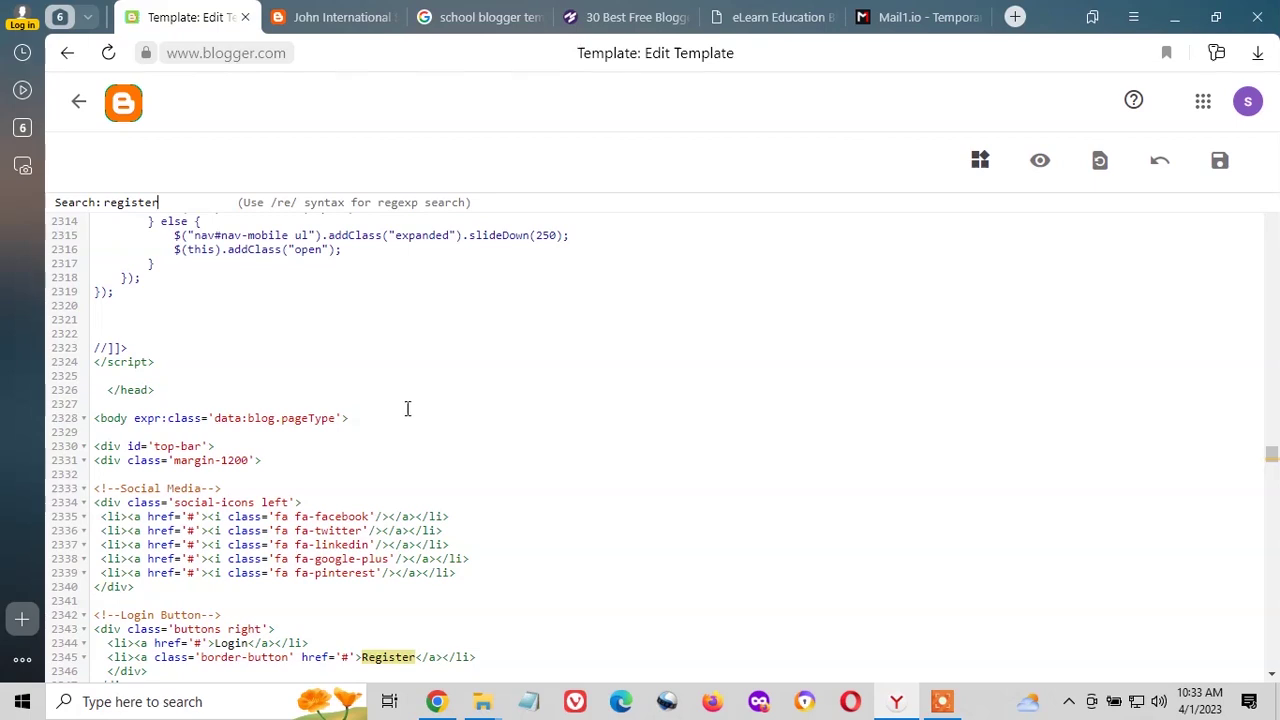
{"action": "scroll", "coordinate": [458, 621], "scroll_direction": "down", "scroll_amount": 1}
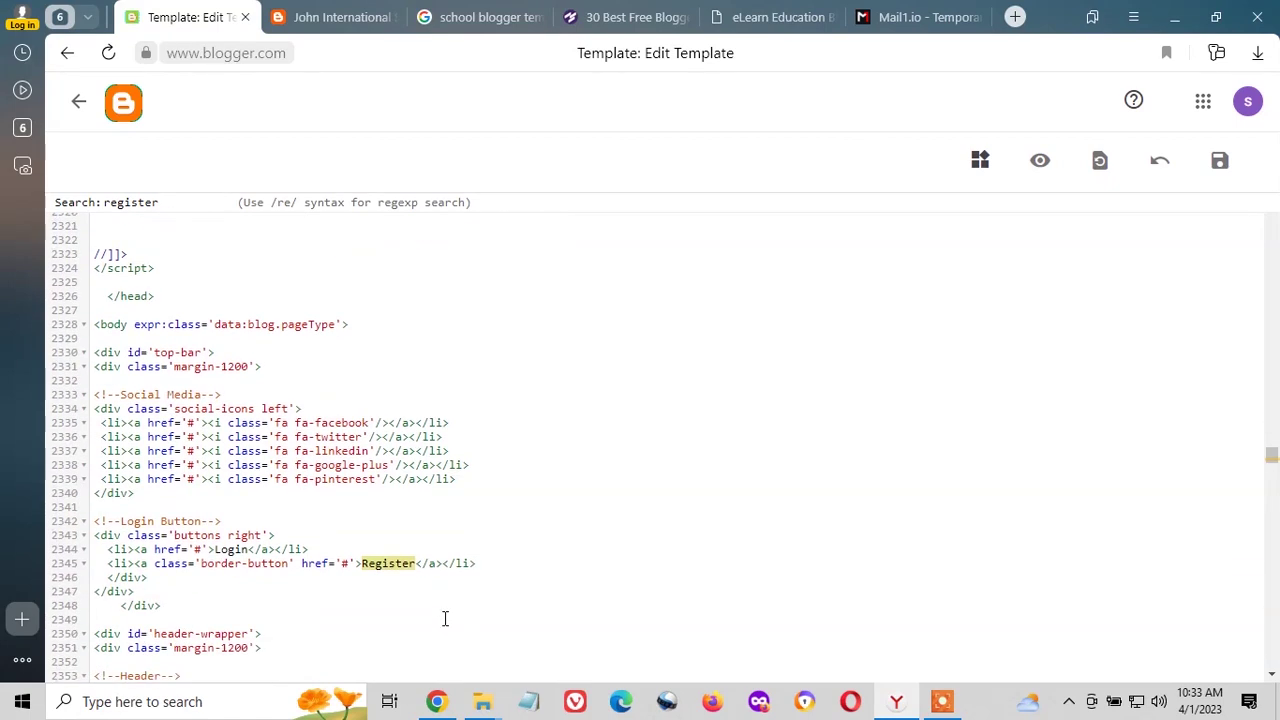
{"action": "double_click", "coordinate": [343, 566]}
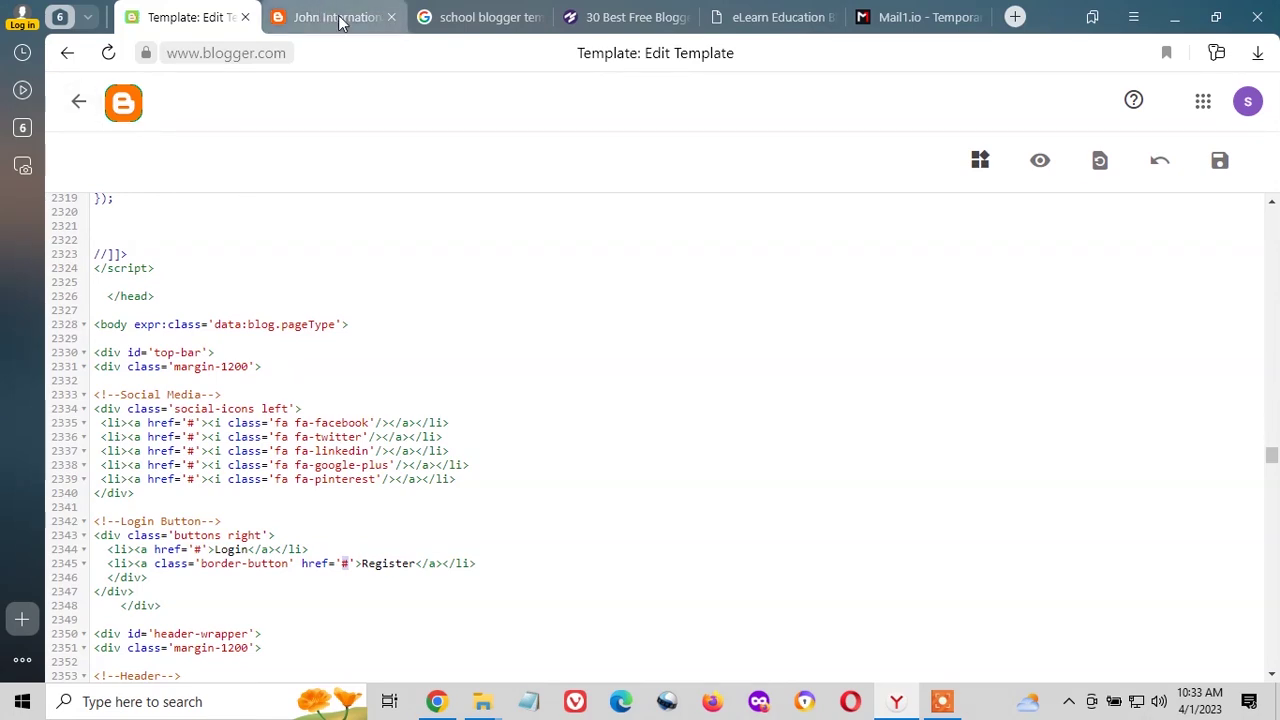
- Open blogger.com in a new tab and place that tab directly after the template editor's tab
{"action": "left_click", "coordinate": [1013, 16]}
{"action": "type", "text": "blog"}
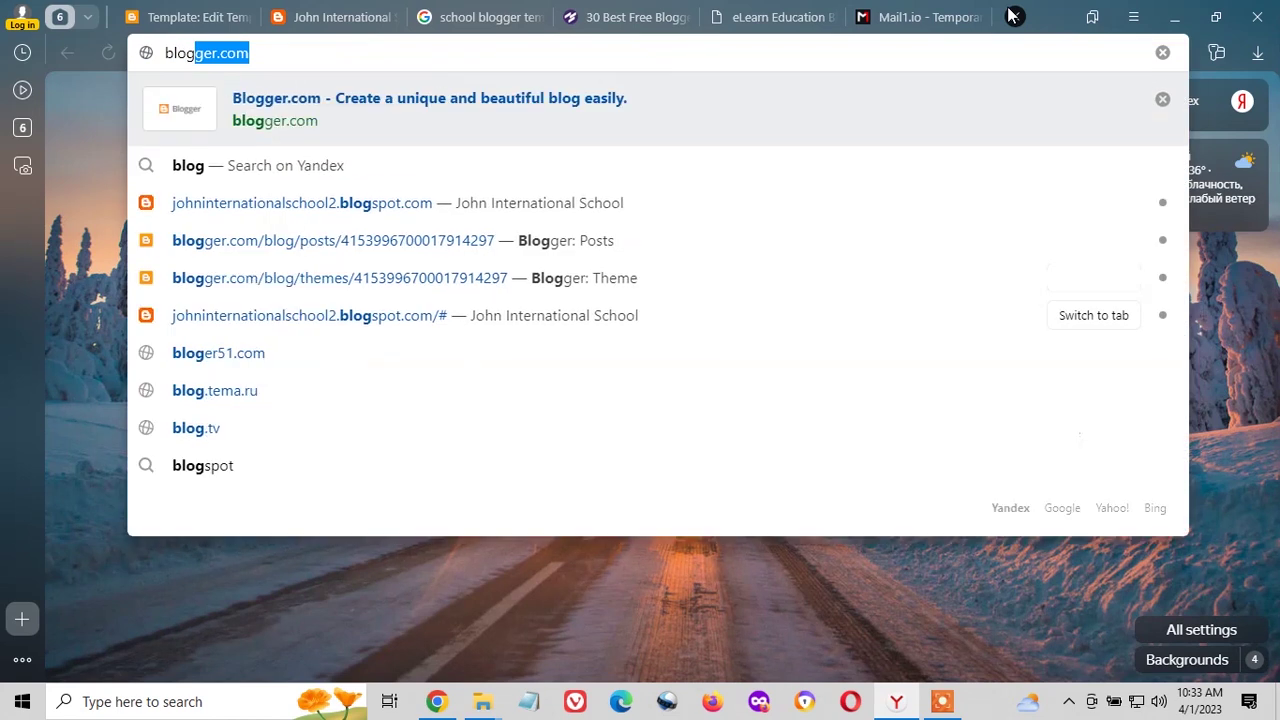
{"action": "key", "text": "Return"}
{"action": "left_click_drag", "start_coordinate": [966, 10], "coordinate": [305, 8]}
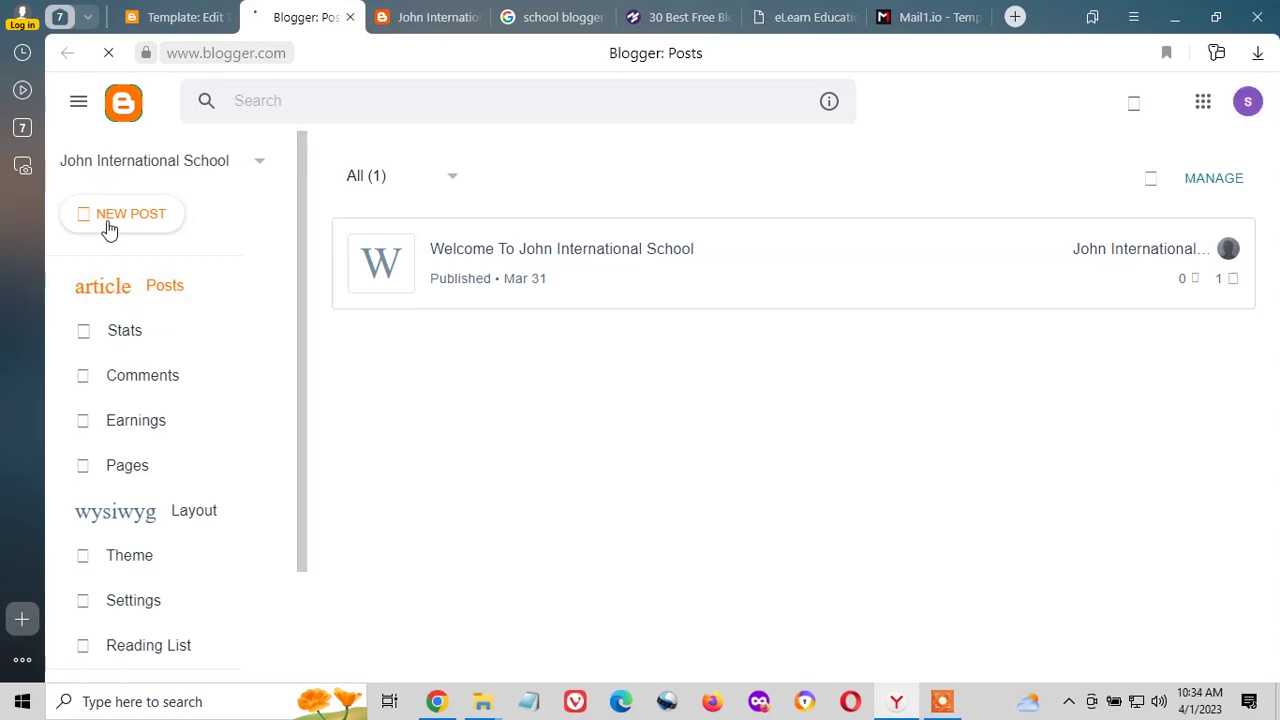
- Create a new blog page titled "Sign Up For An Account" and publish it
{"action": "left_click", "coordinate": [163, 471]}
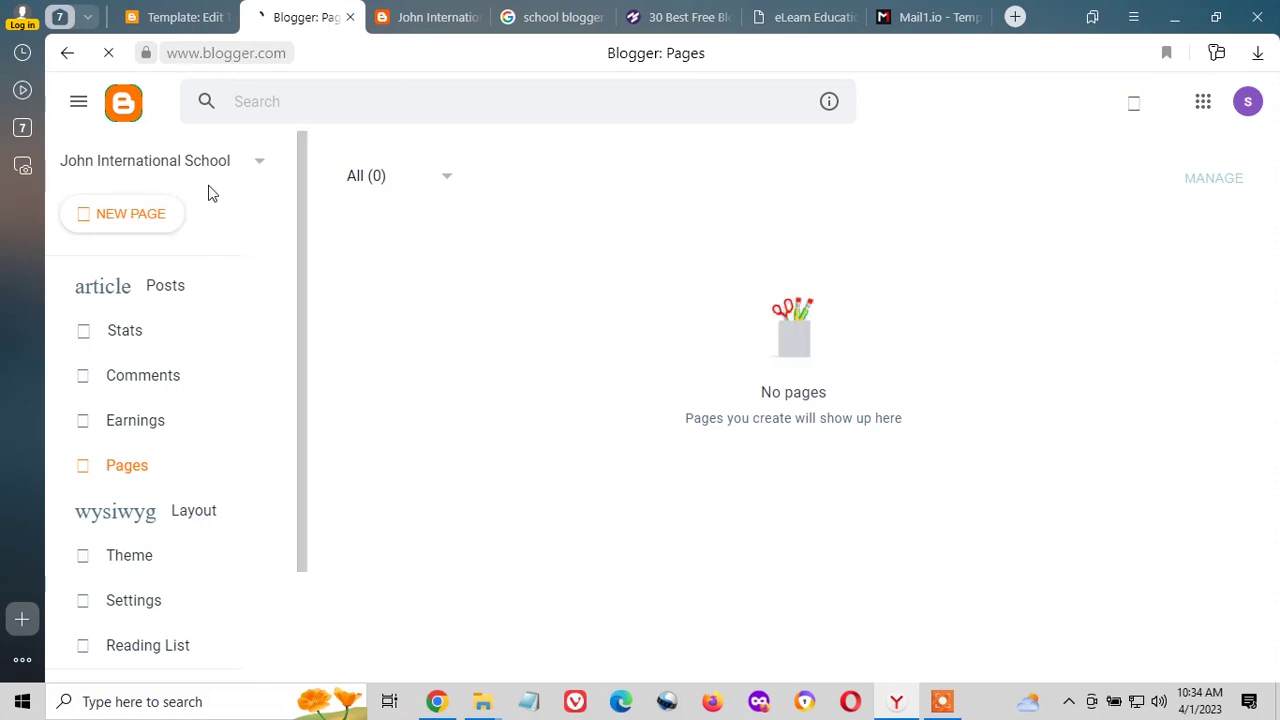
{"action": "left_click", "coordinate": [119, 218]}
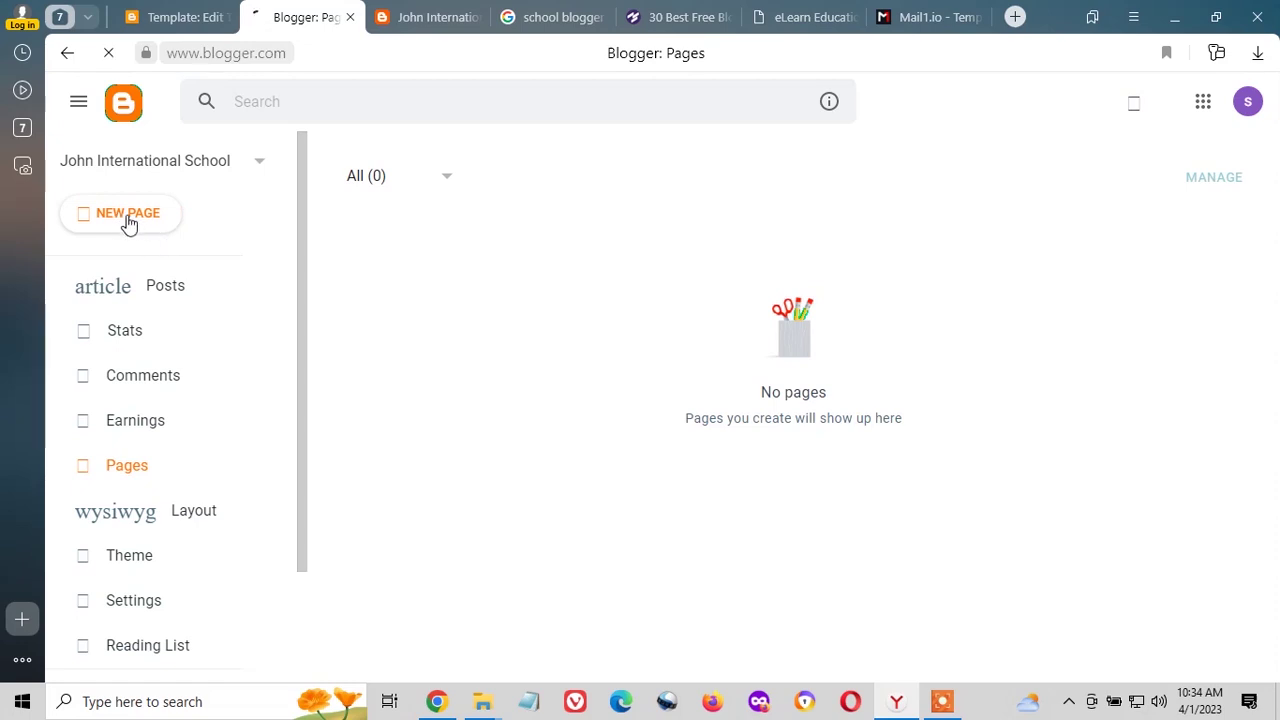
{"action": "left_click", "coordinate": [127, 219]}
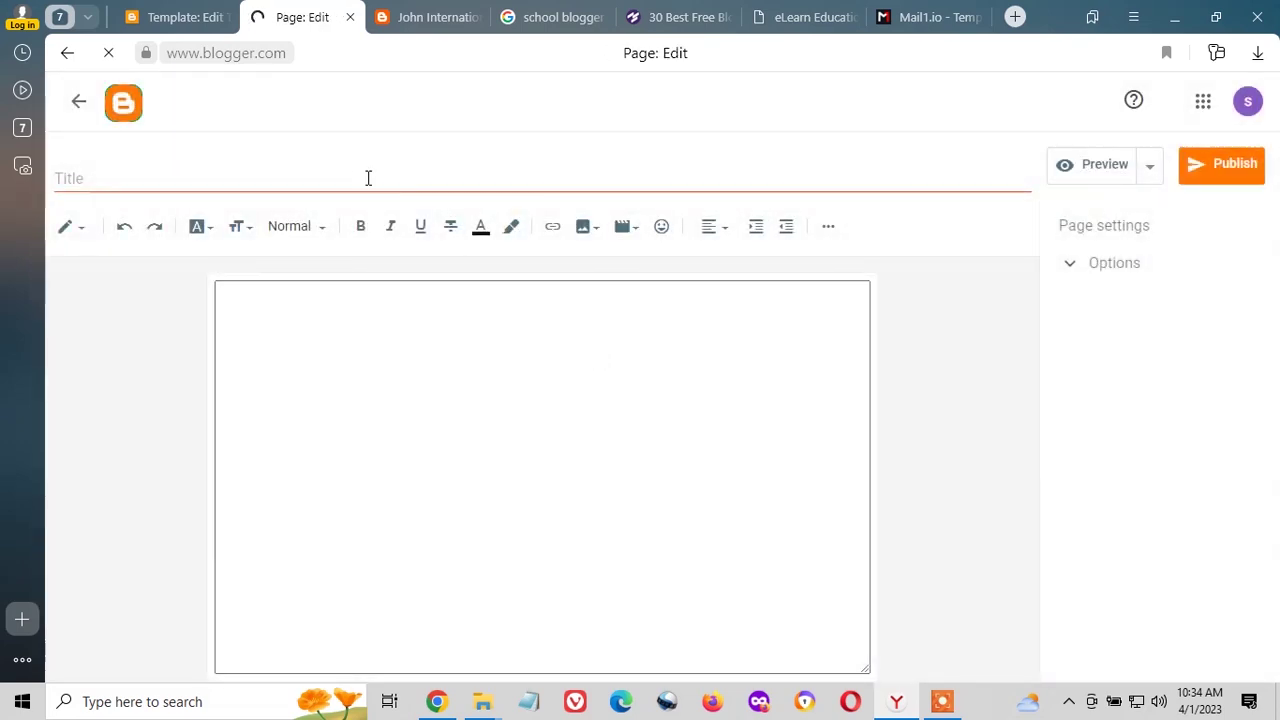
{"action": "left_click", "coordinate": [369, 179]}
{"action": "type", "text": "Sign Up For"}
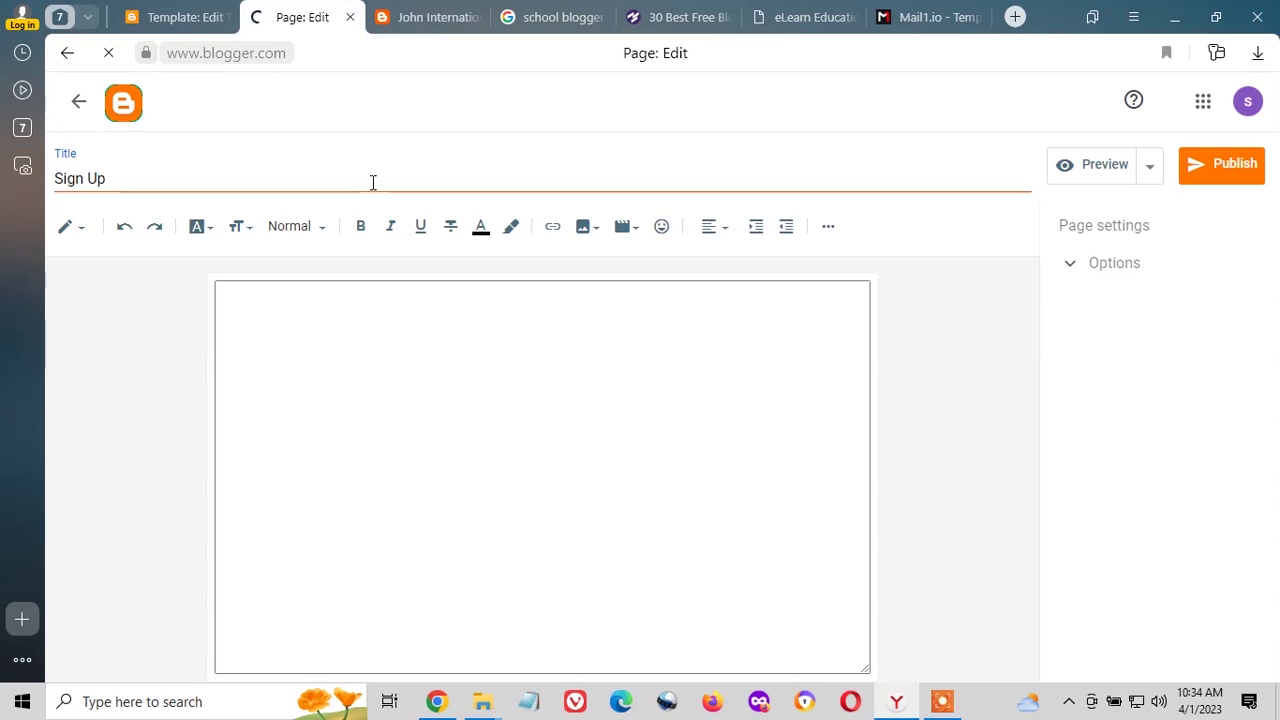
{"action": "type", "text": " An Account"}
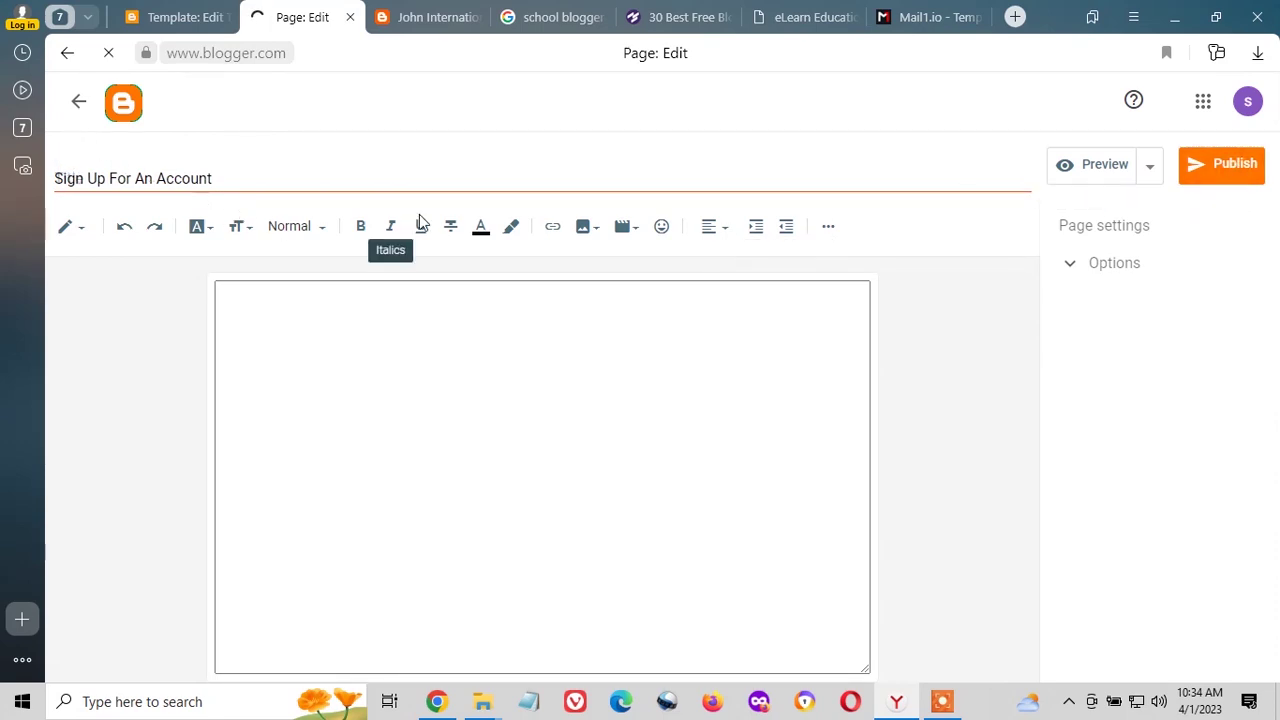
{"action": "left_click", "coordinate": [376, 381]}
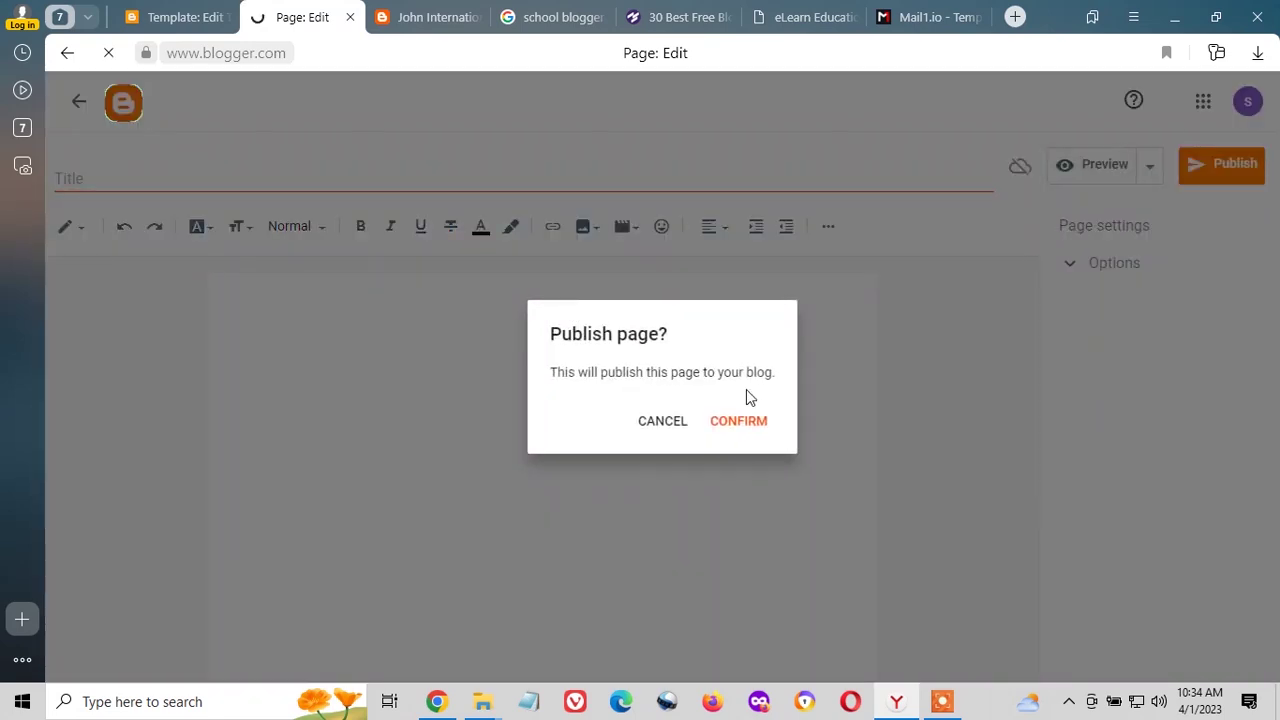
{"action": "left_click", "coordinate": [745, 418]}
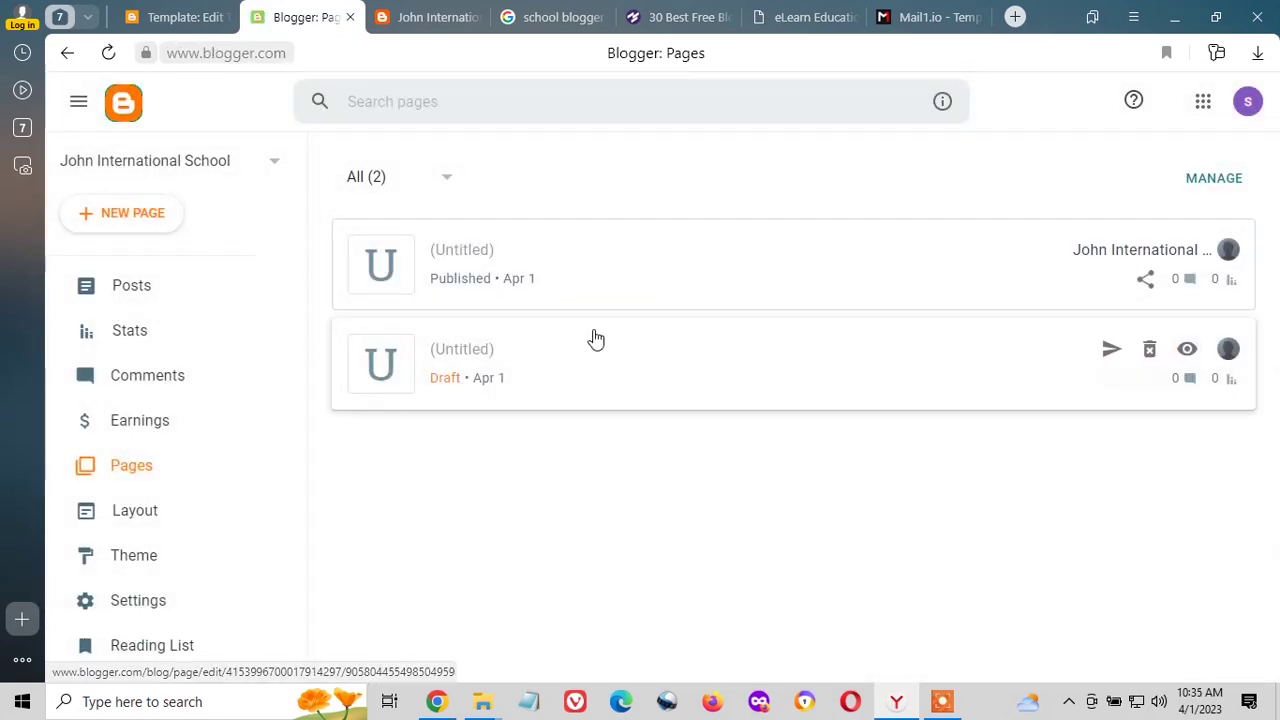
- Title the untitled draft page "Login To Your Account" and publish it
{"action": "left_click", "coordinate": [860, 350]}
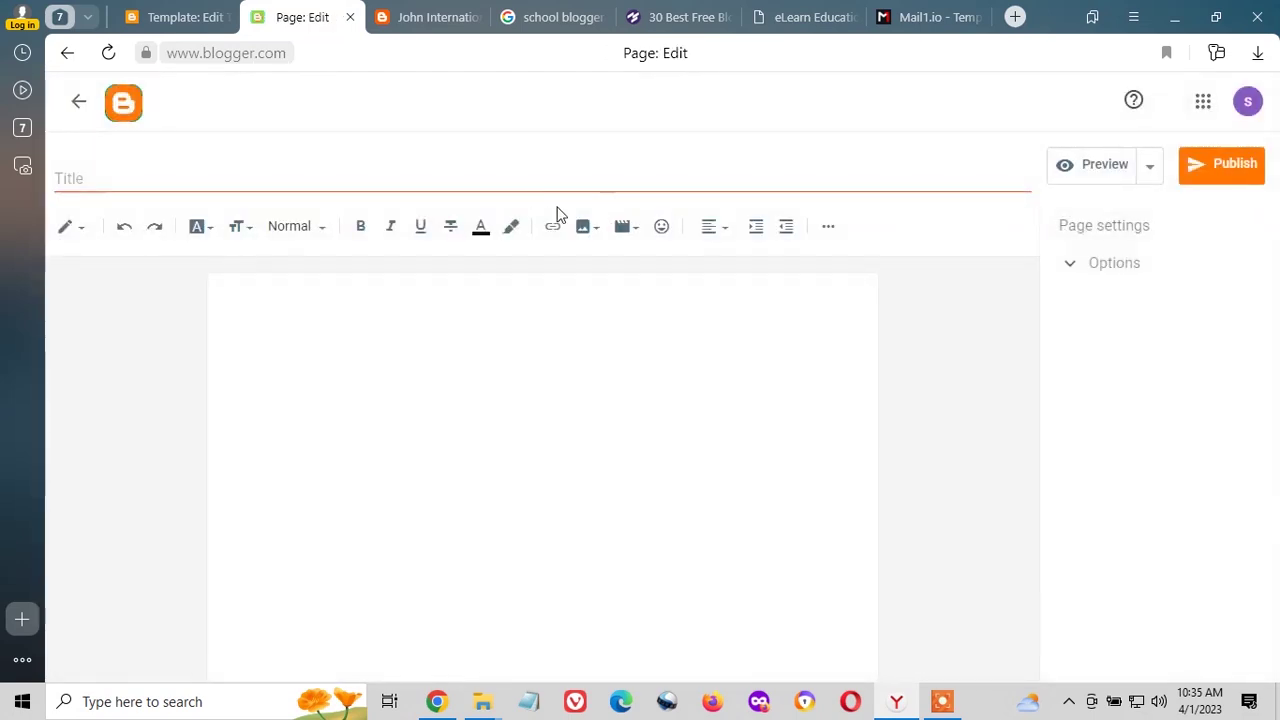
{"action": "left_click", "coordinate": [525, 181]}
{"action": "type", "text": "Lo"}
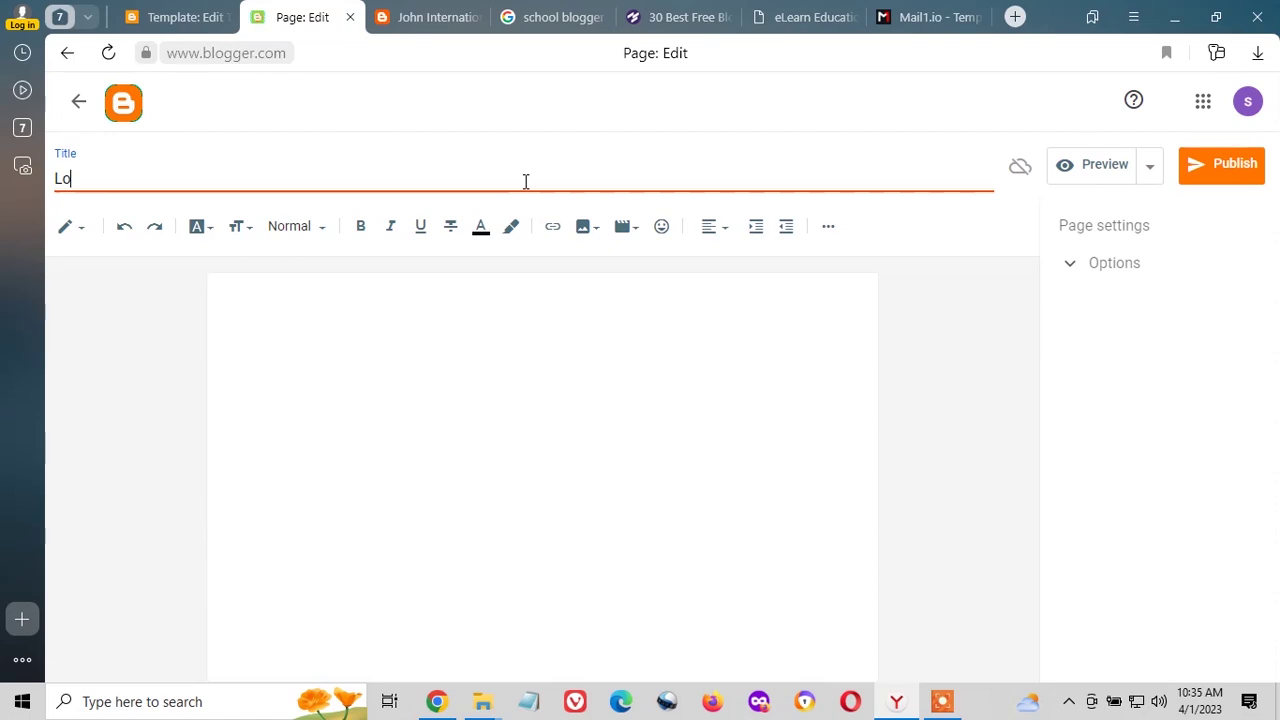
{"action": "type", "text": "gin To You"}
{"action": "key", "text": "BackSpace"}
{"action": "type", "text": "Your Account"}
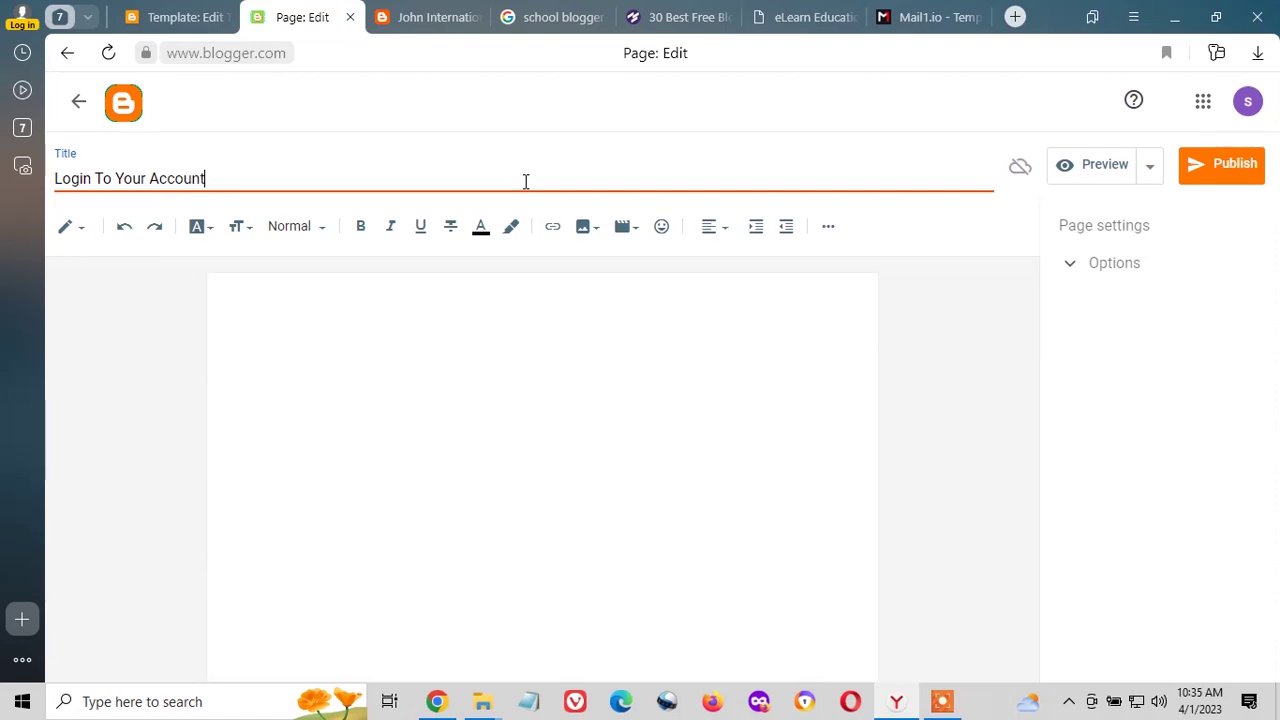
{"action": "left_click", "coordinate": [1230, 172]}
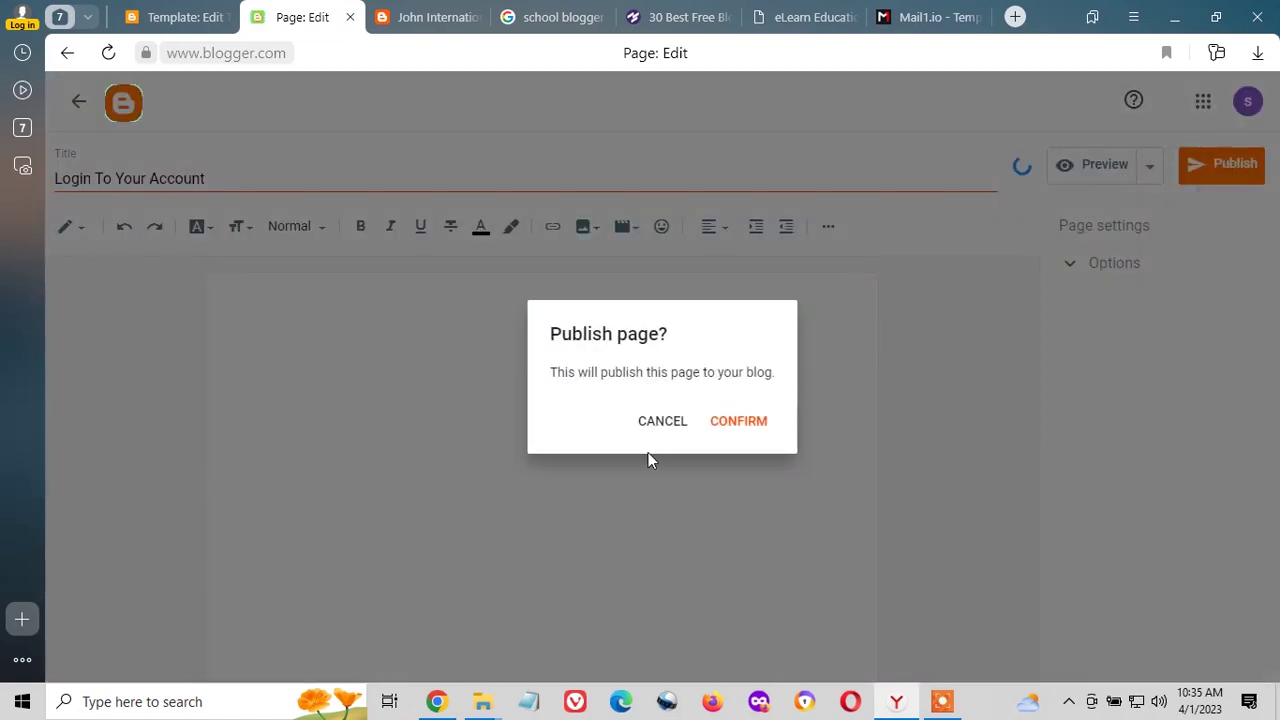
{"action": "left_click", "coordinate": [724, 426]}
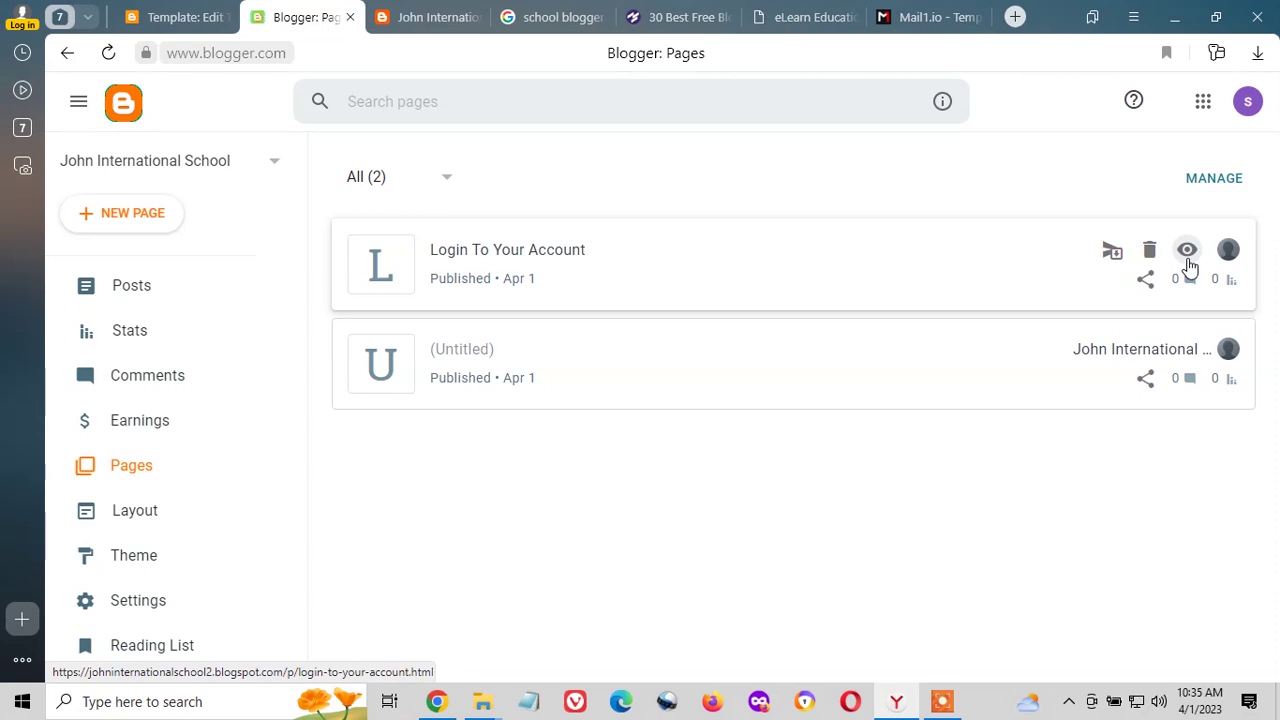
- Copy the link address of the published "Login To Your Account" page
{"action": "right_click", "coordinate": [1188, 262]}
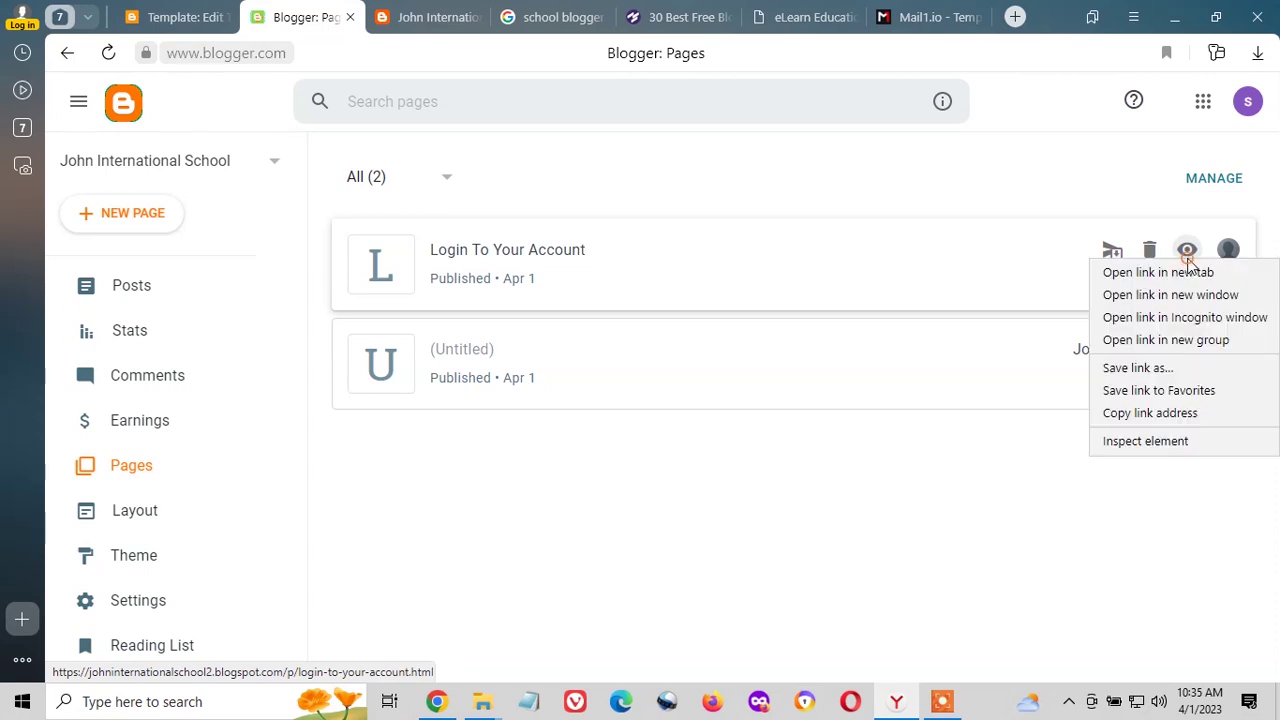
{"action": "left_click", "coordinate": [1174, 413]}
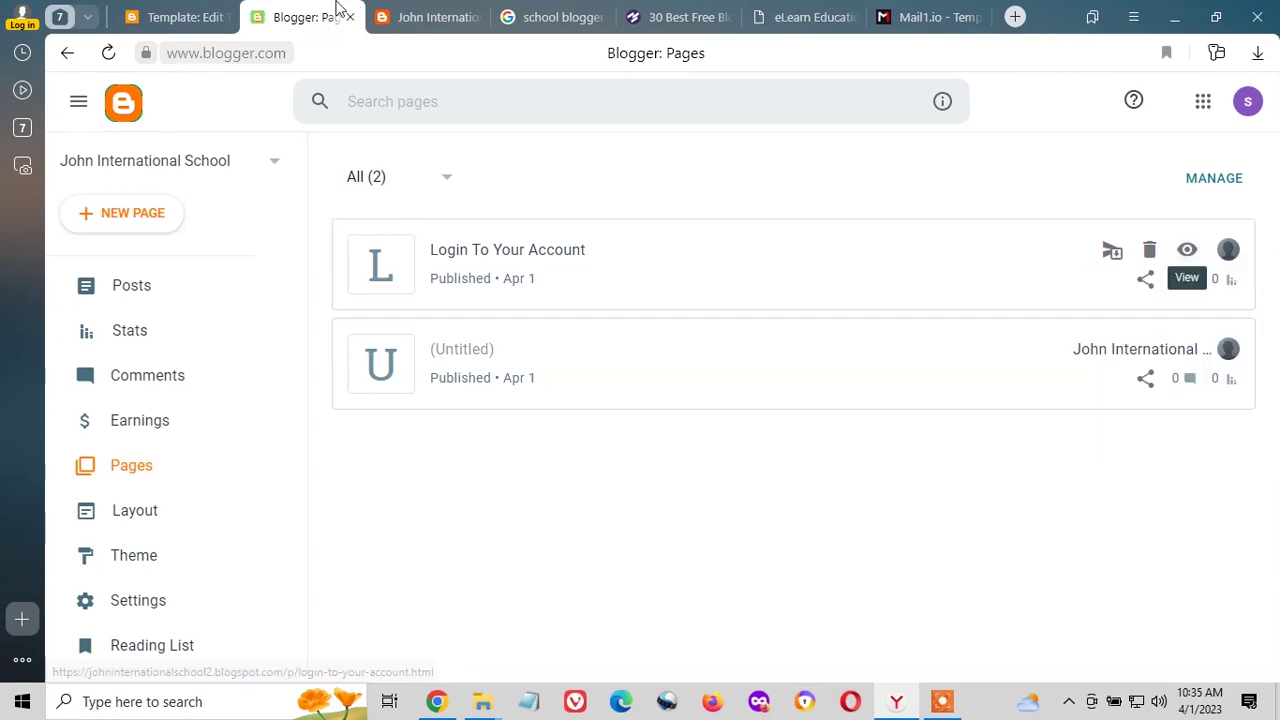
- Replace the Register button's placeholder link in the template code with the copied "Login To Your Account" page address
{"action": "left_click", "coordinate": [177, 17]}
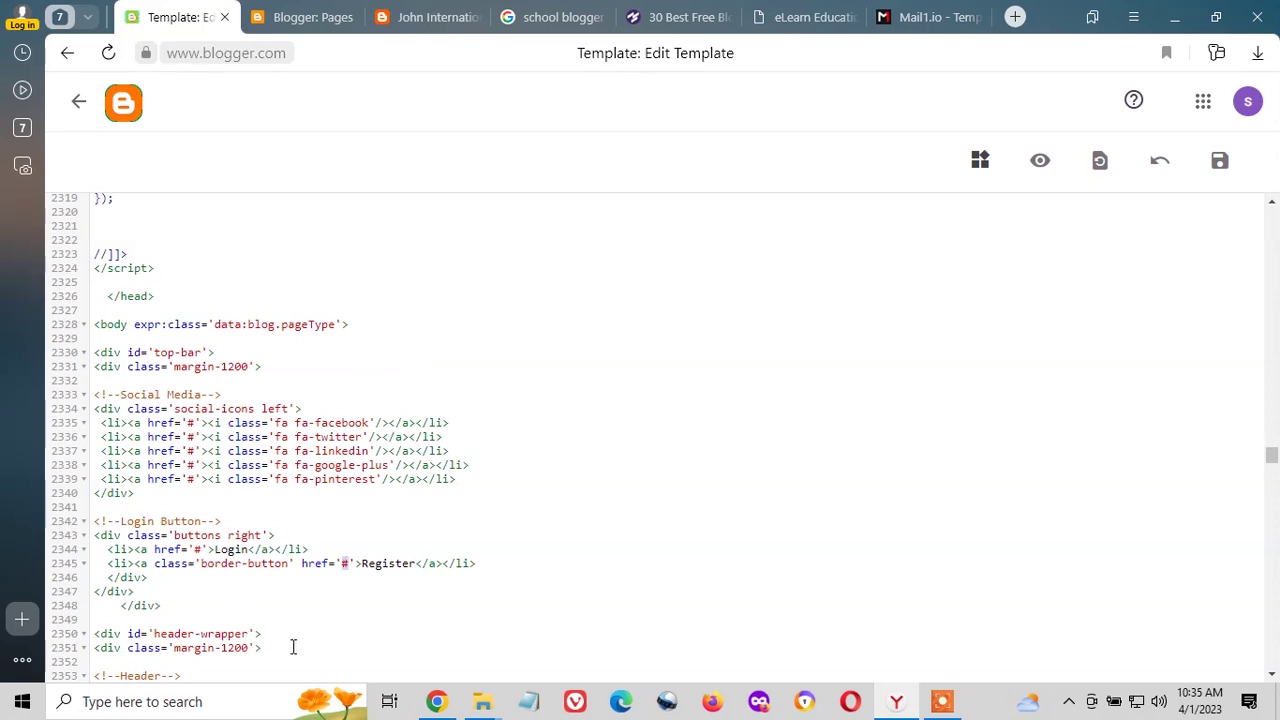
{"action": "left_click", "coordinate": [348, 563]}
{"action": "key", "text": "BackSpace"}
{"action": "key", "text": "ctrl+v"}
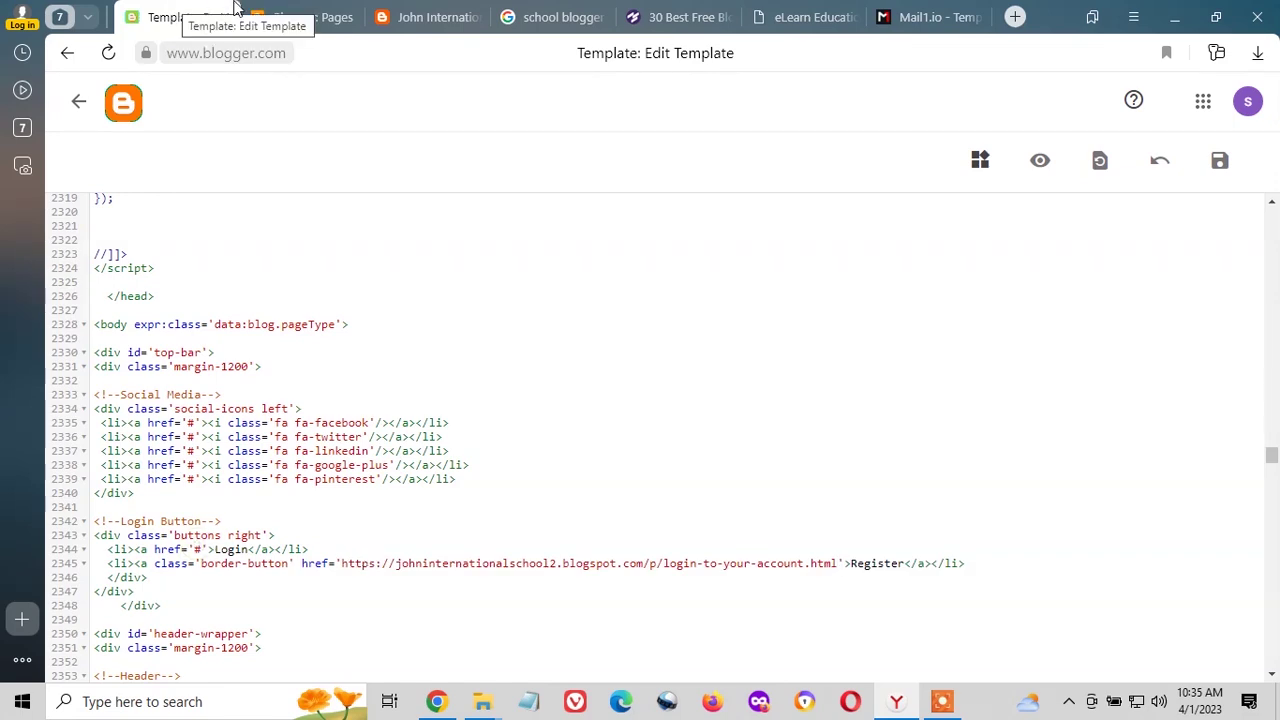
- Copy the untitled page's link address, set it as the Login button's href in the template code, and save the template
{"action": "left_click", "coordinate": [262, 16]}
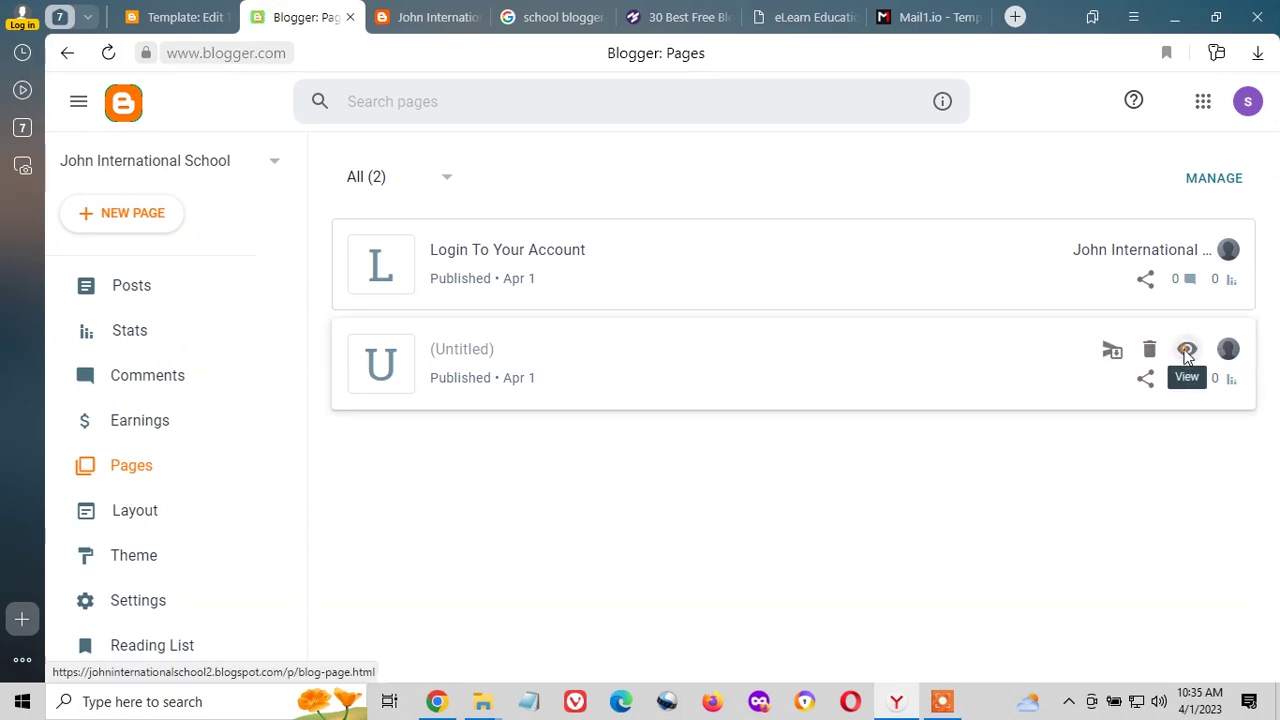
{"action": "right_click", "coordinate": [1187, 349]}
{"action": "left_click", "coordinate": [1155, 503]}
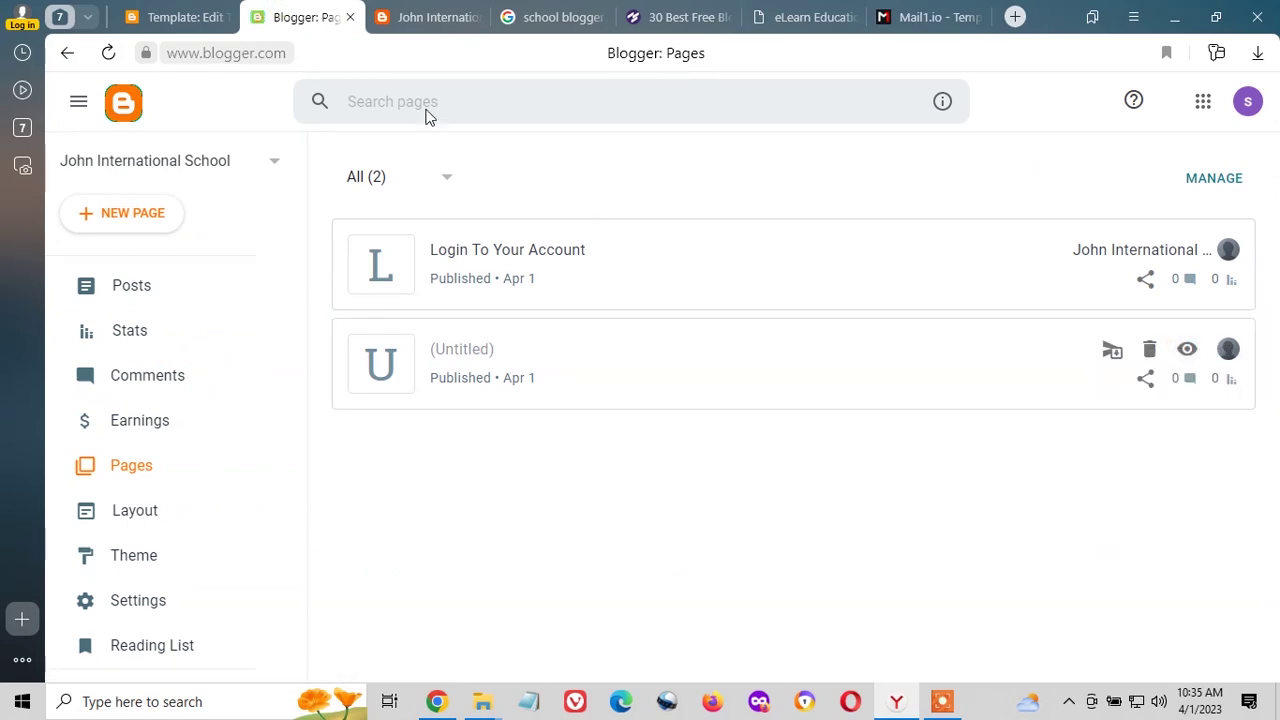
{"action": "left_click", "coordinate": [222, 8]}
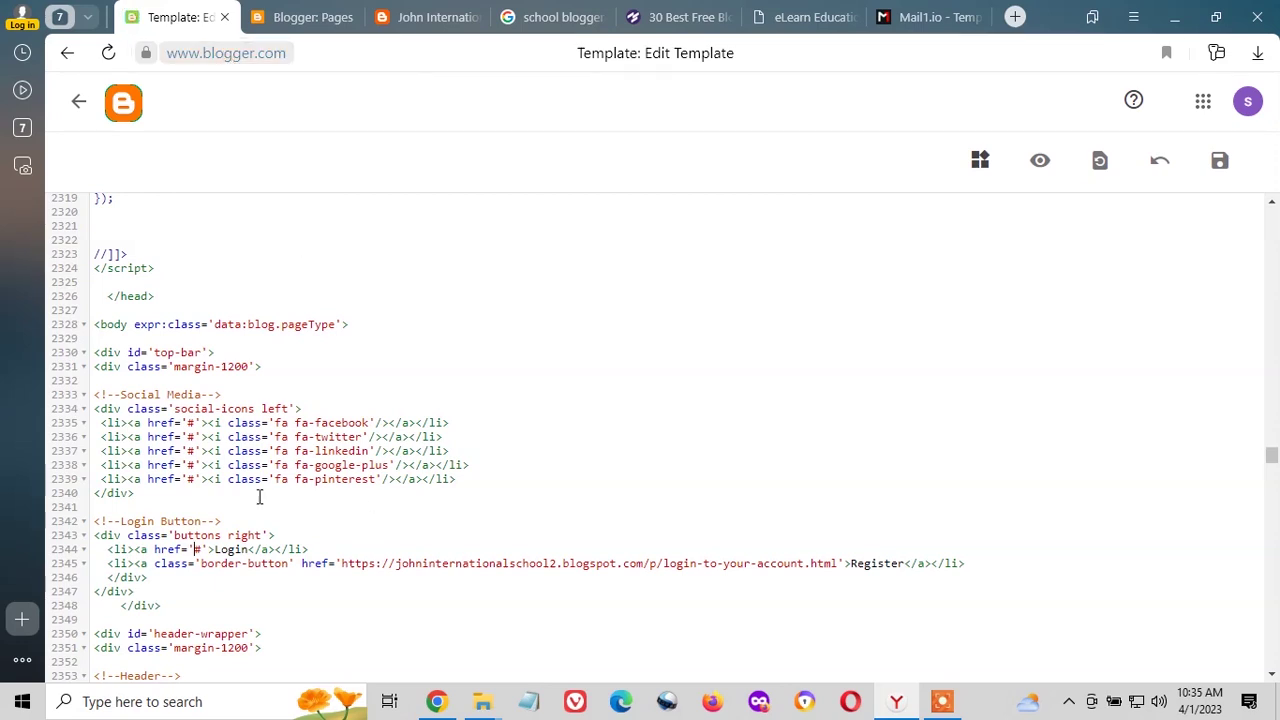
{"action": "key", "text": "BackSpace"}
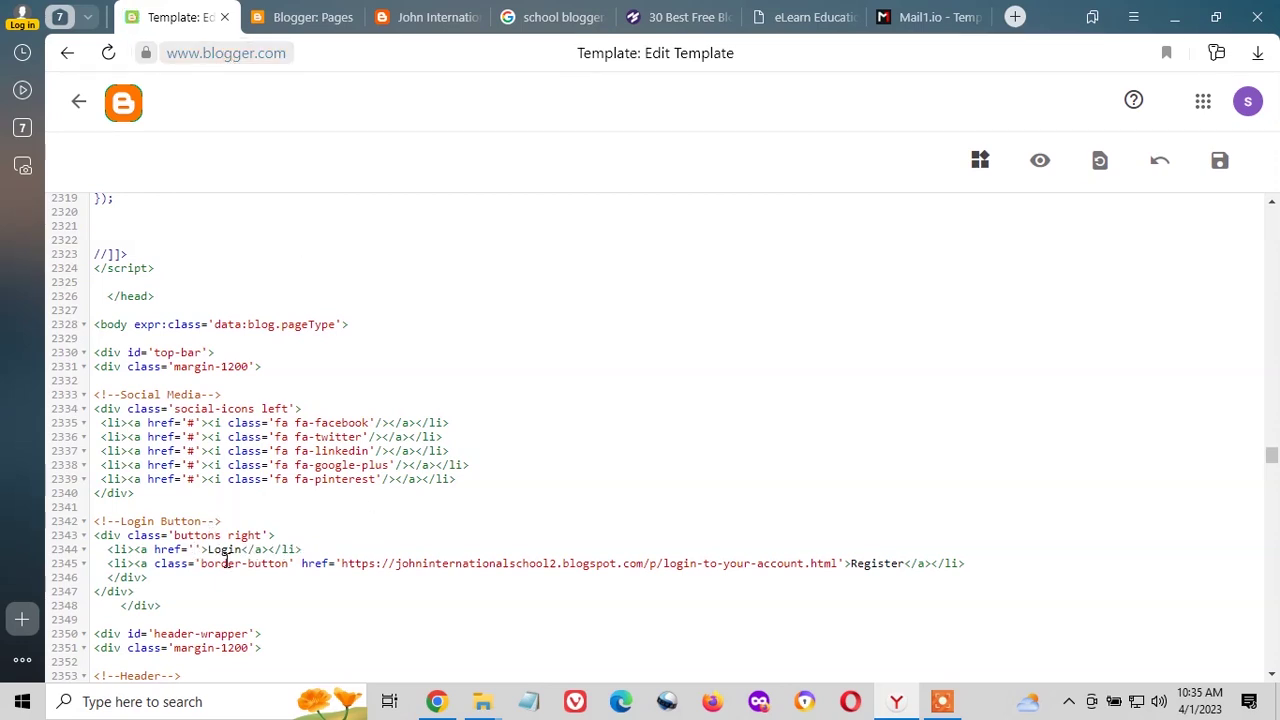
{"action": "key", "text": "ctrl+v"}
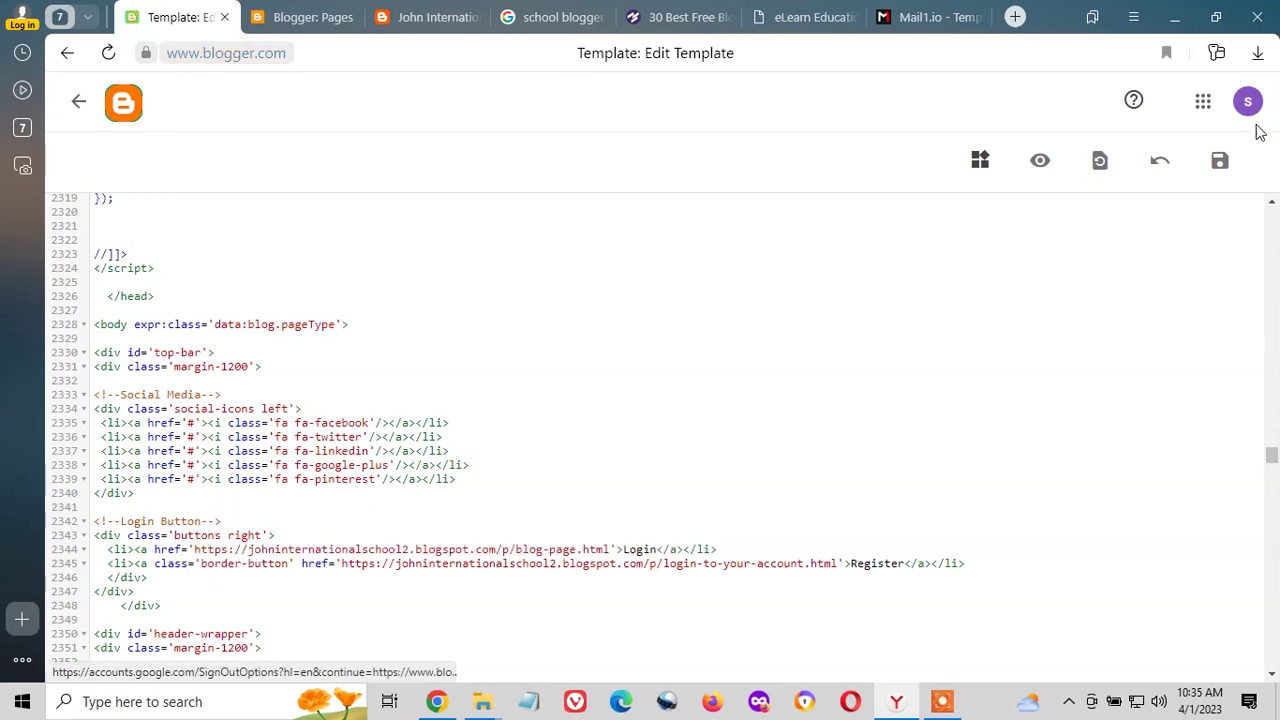
{"action": "left_click", "coordinate": [1219, 165]}
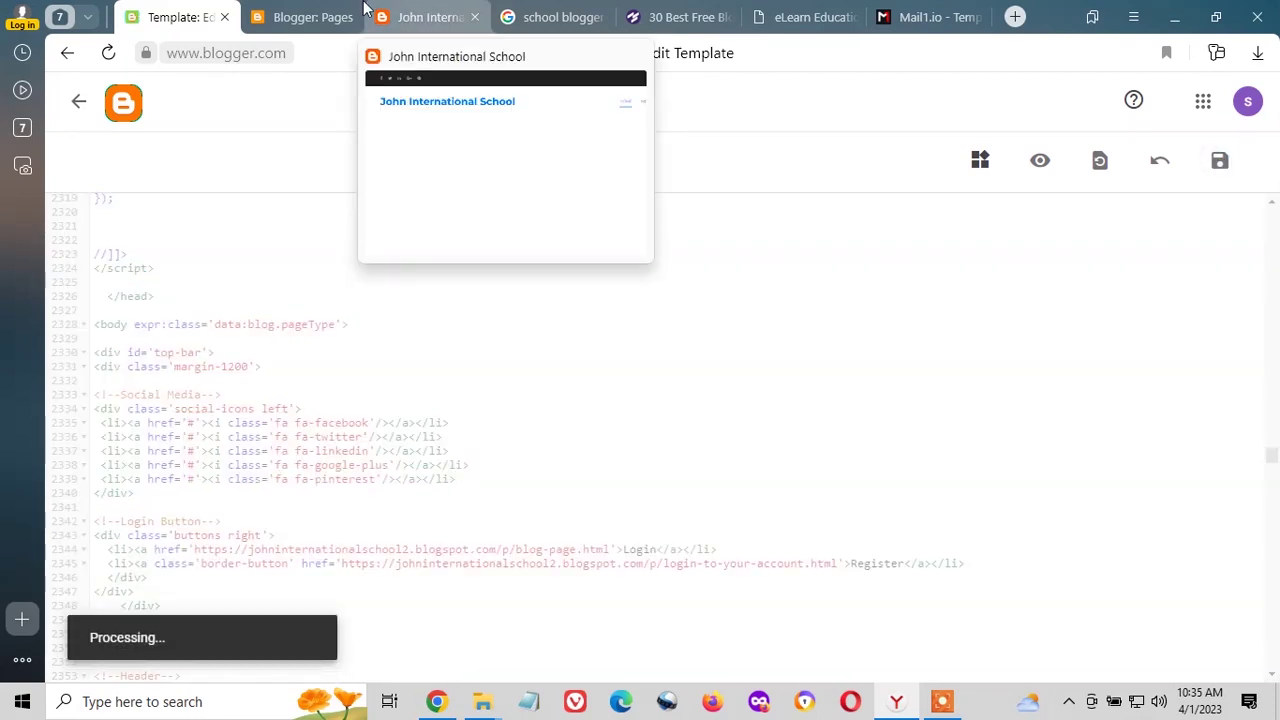
- Reload the live John International School blog, look through its home page and test the Login button
{"action": "mouse_move", "coordinate": [307, 14]}
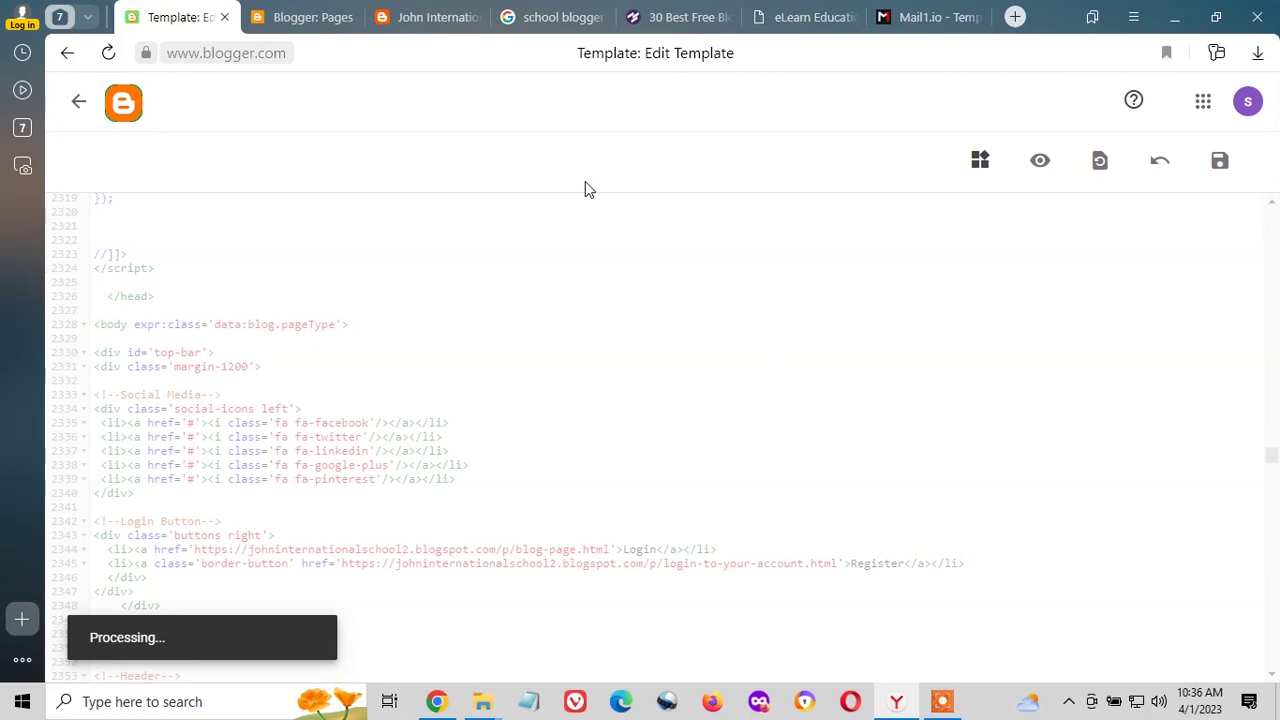
{"action": "left_click", "coordinate": [446, 8]}
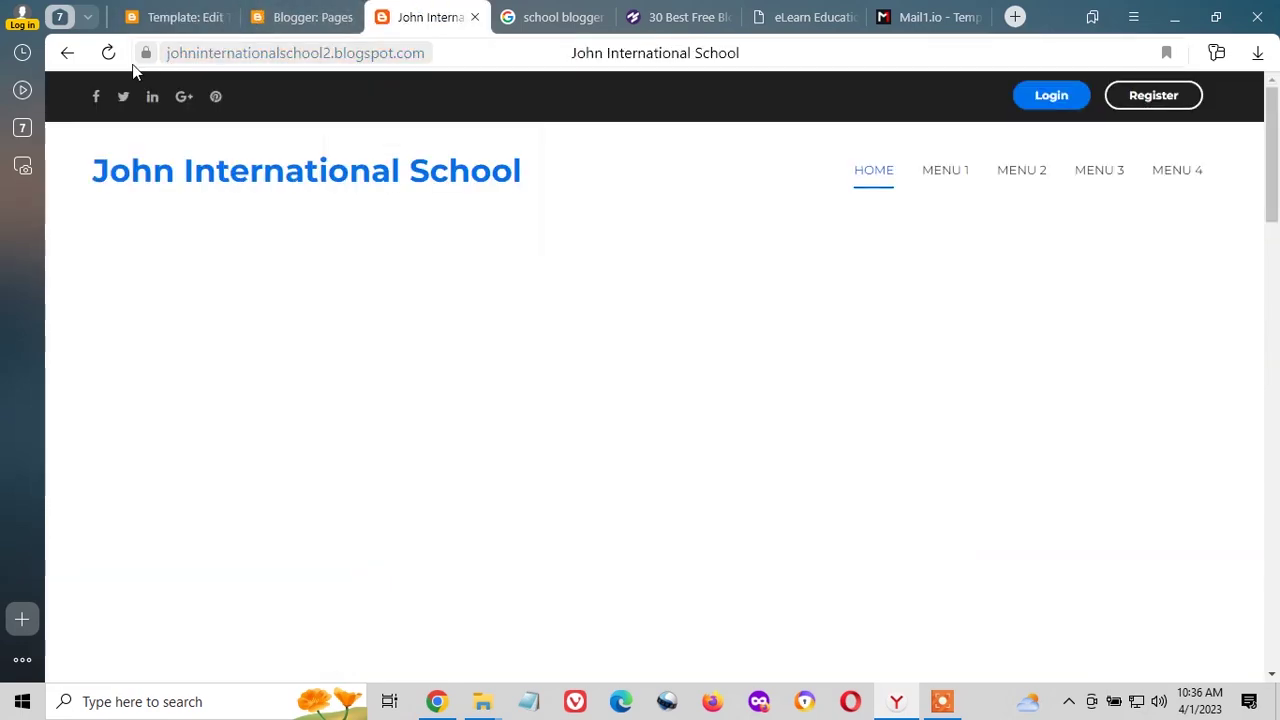
{"action": "left_click", "coordinate": [109, 53]}
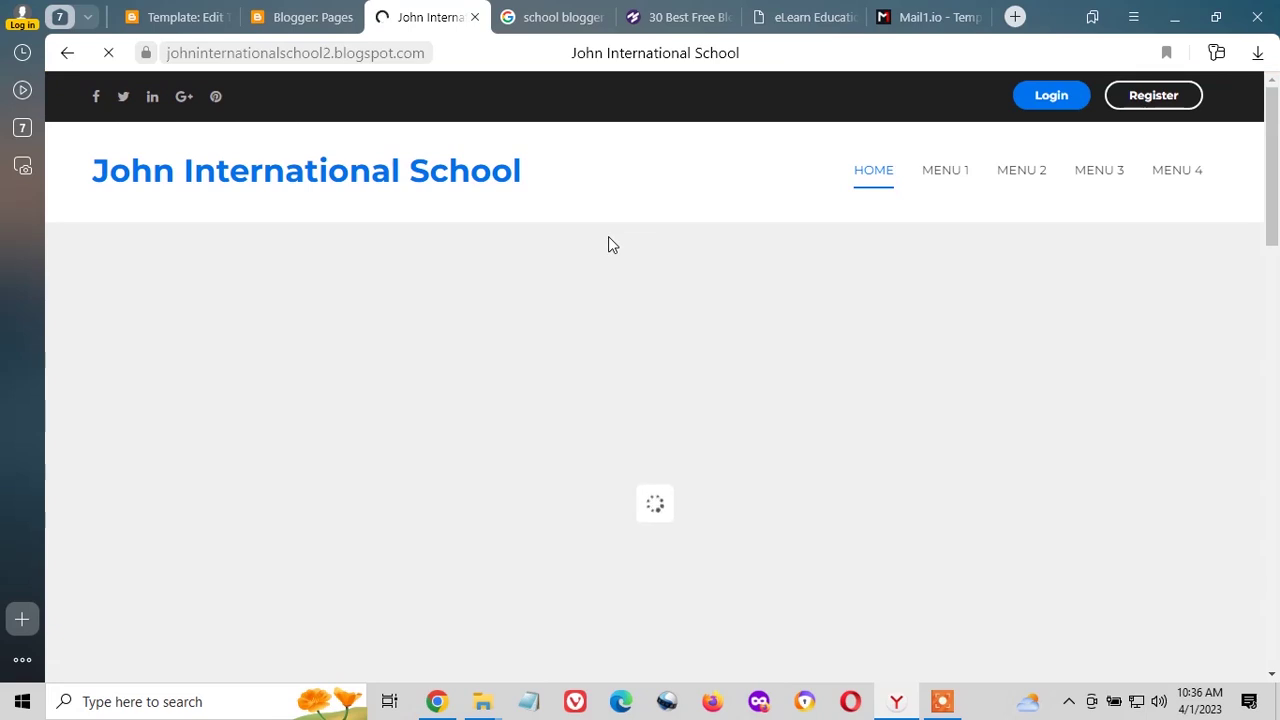
{"action": "scroll", "coordinate": [687, 352], "scroll_direction": "down", "scroll_amount": 4}
{"action": "scroll", "coordinate": [687, 352], "scroll_direction": "up", "scroll_amount": 4}
{"action": "scroll", "coordinate": [766, 386], "scroll_direction": "down", "scroll_amount": 10}
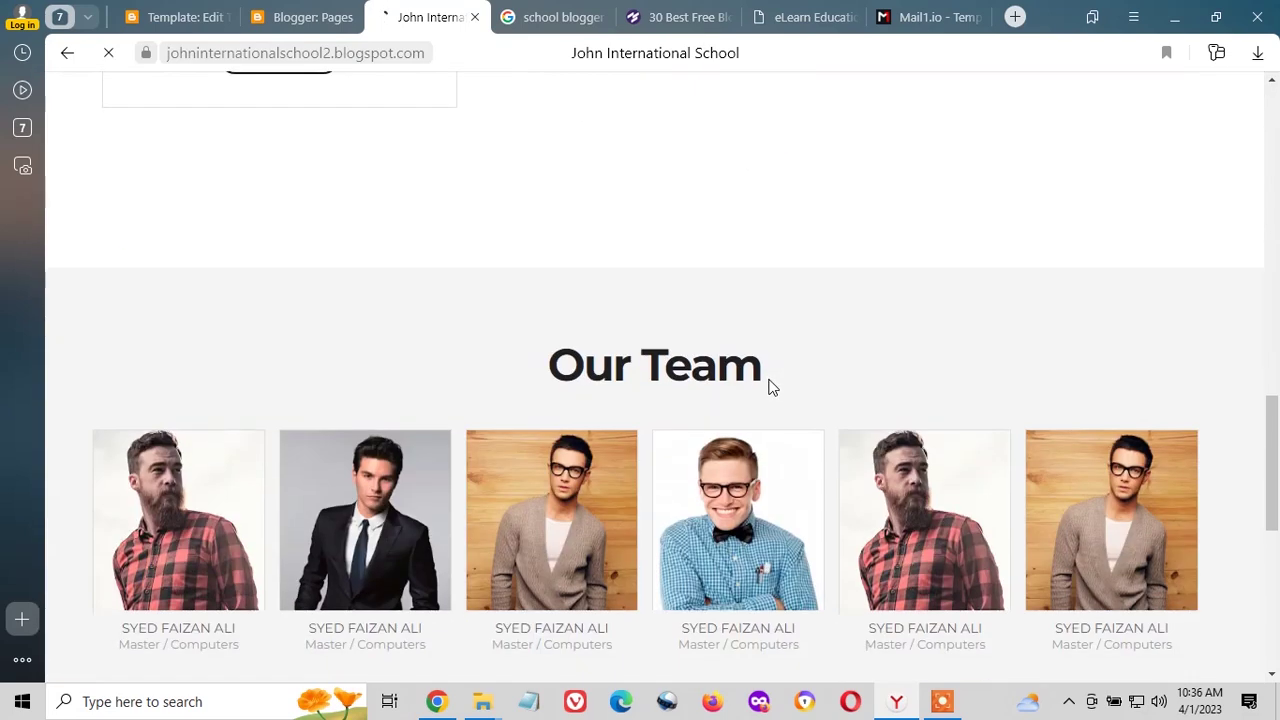
{"action": "scroll", "coordinate": [768, 386], "scroll_direction": "down", "scroll_amount": 3}
{"action": "scroll", "coordinate": [768, 386], "scroll_direction": "up", "scroll_amount": 12}
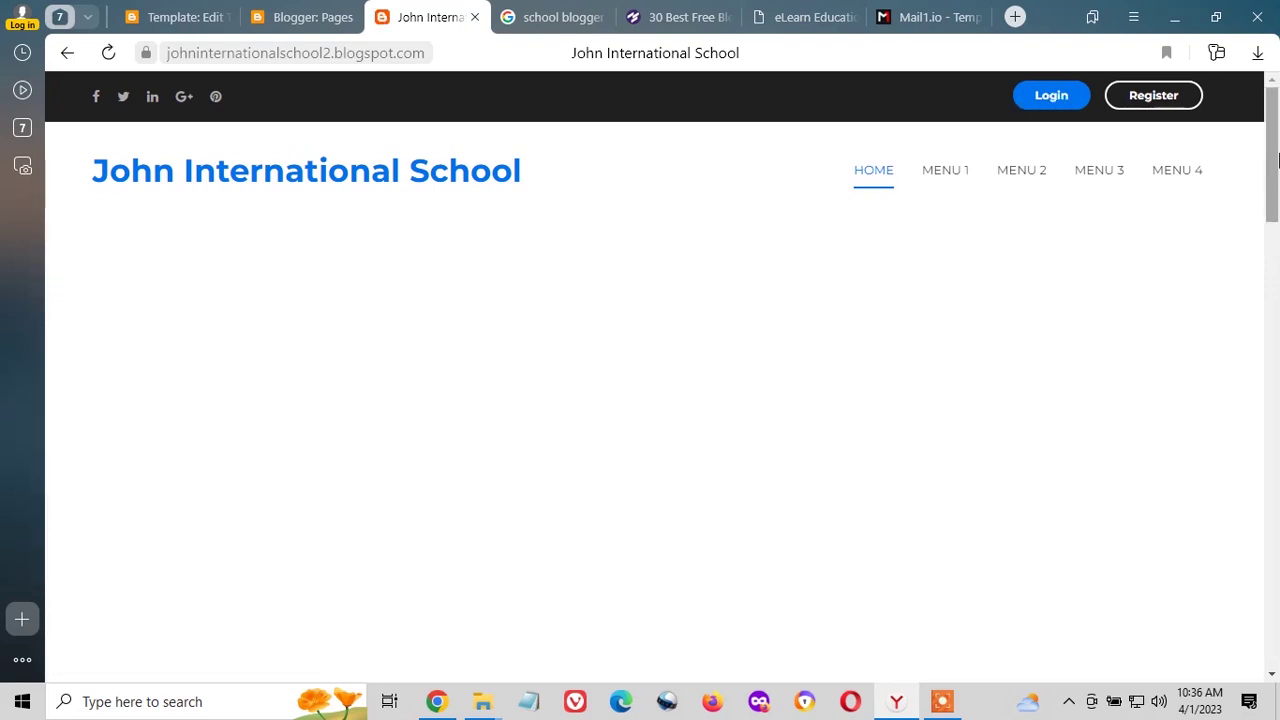
{"action": "left_click", "coordinate": [1045, 108]}
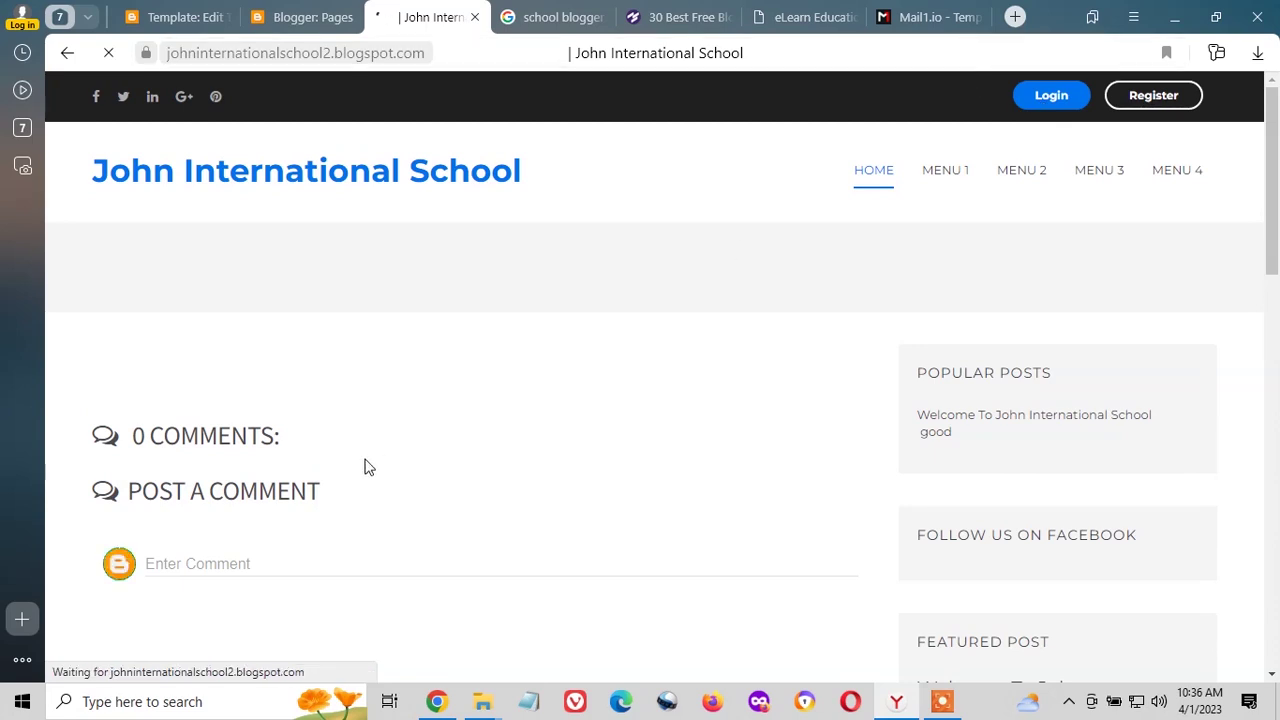
{"action": "left_click", "coordinate": [275, 10]}
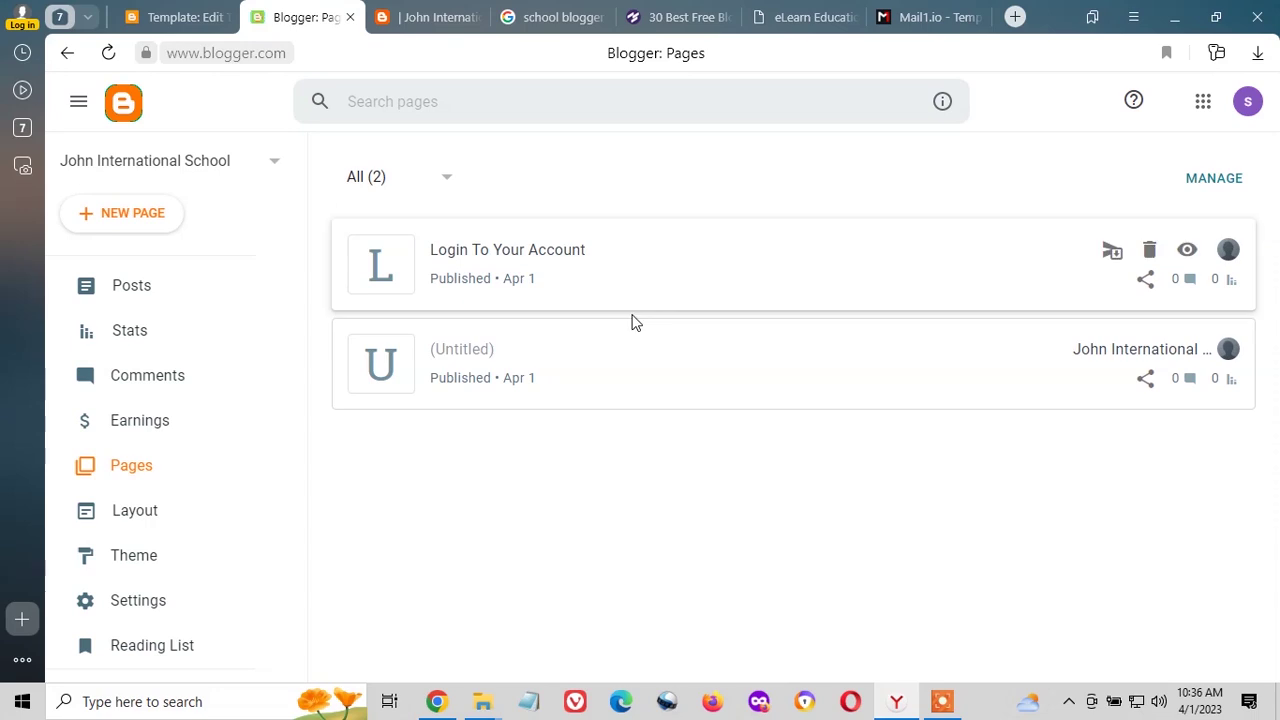
{"action": "mouse_move", "coordinate": [1155, 258]}
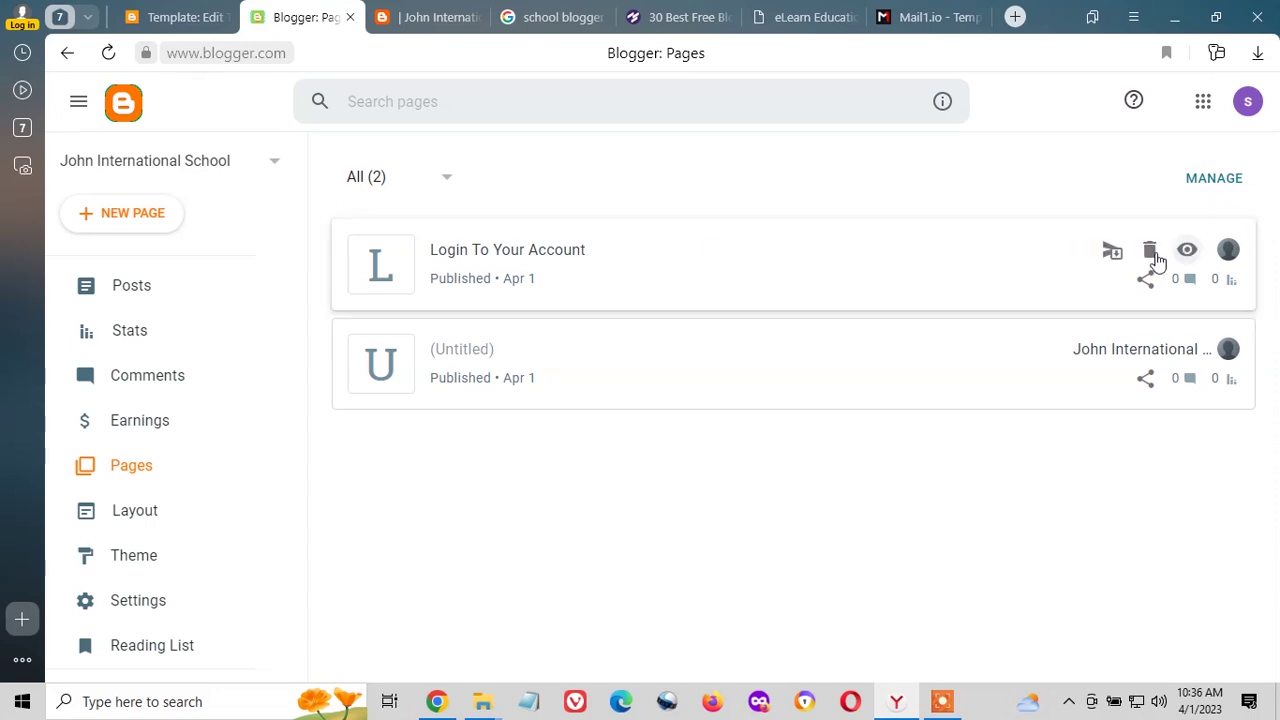
{"action": "left_click", "coordinate": [767, 288]}
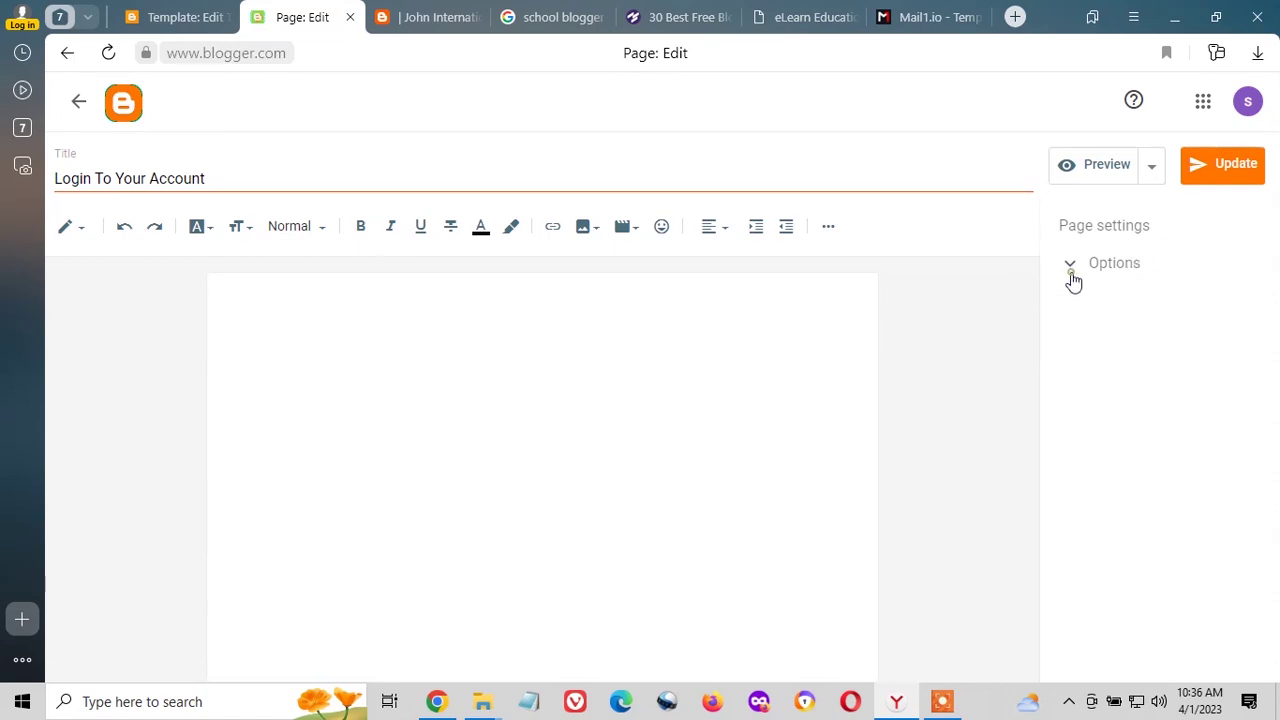
{"action": "left_click", "coordinate": [1070, 265]}
{"action": "left_click", "coordinate": [1073, 378]}
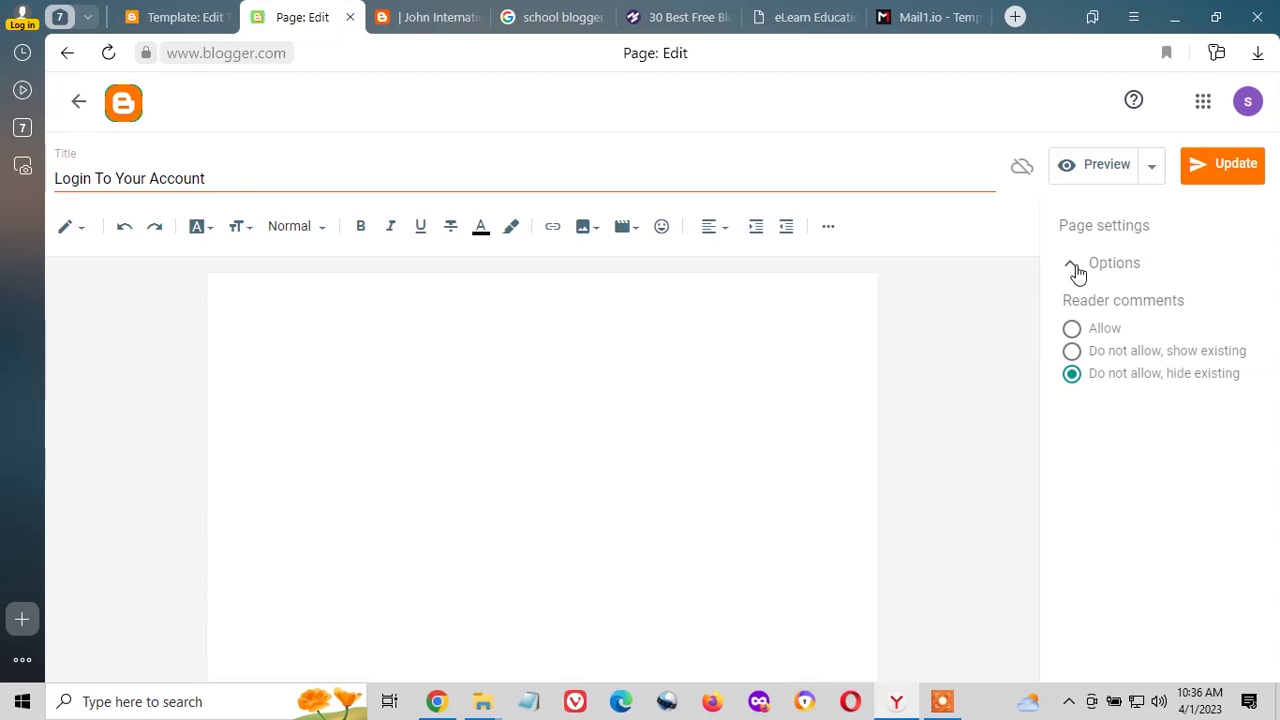
{"action": "left_click", "coordinate": [1072, 351]}
{"action": "left_click", "coordinate": [1072, 329]}
{"action": "left_click", "coordinate": [1072, 374]}
{"action": "left_click", "coordinate": [1072, 264]}
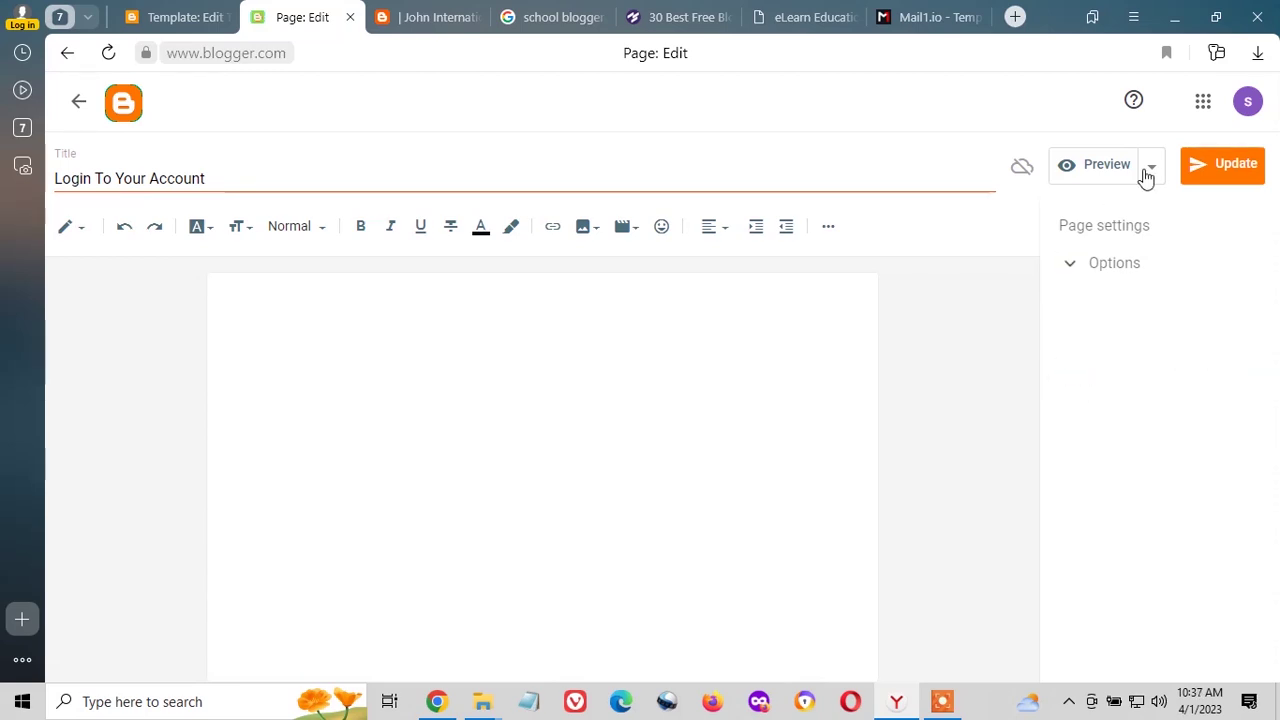
{"action": "left_click", "coordinate": [79, 101]}
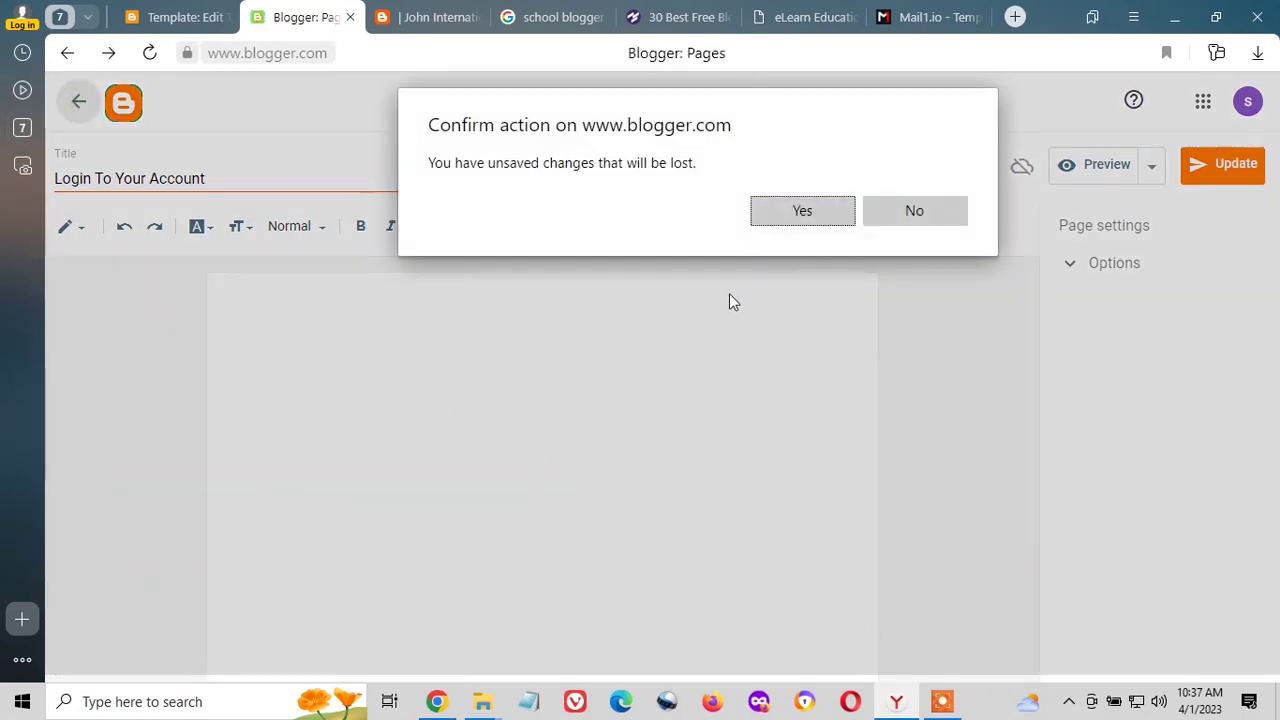
{"action": "left_click", "coordinate": [837, 212]}
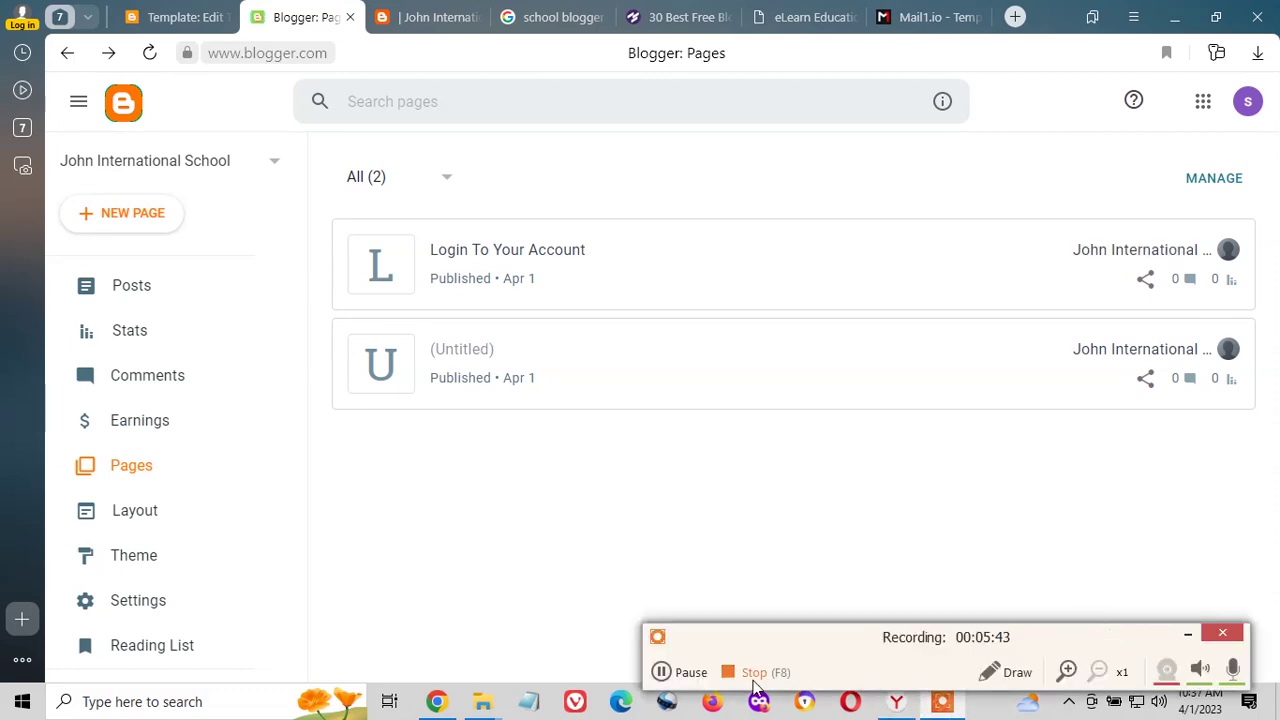
{"action": "left_click", "coordinate": [662, 672]}
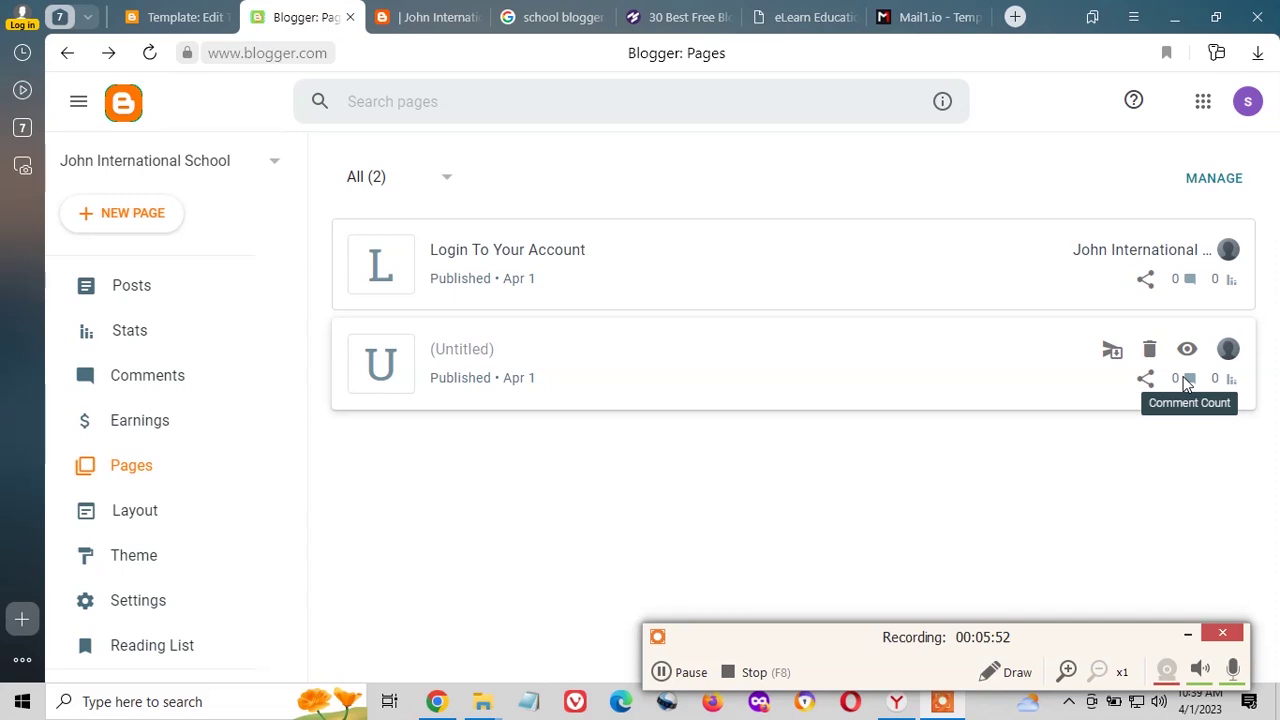
- Follow the Login button on the live blog again and examine the linked page's content from start to end
{"action": "left_click", "coordinate": [435, 10]}
{"action": "left_click", "coordinate": [1063, 100]}
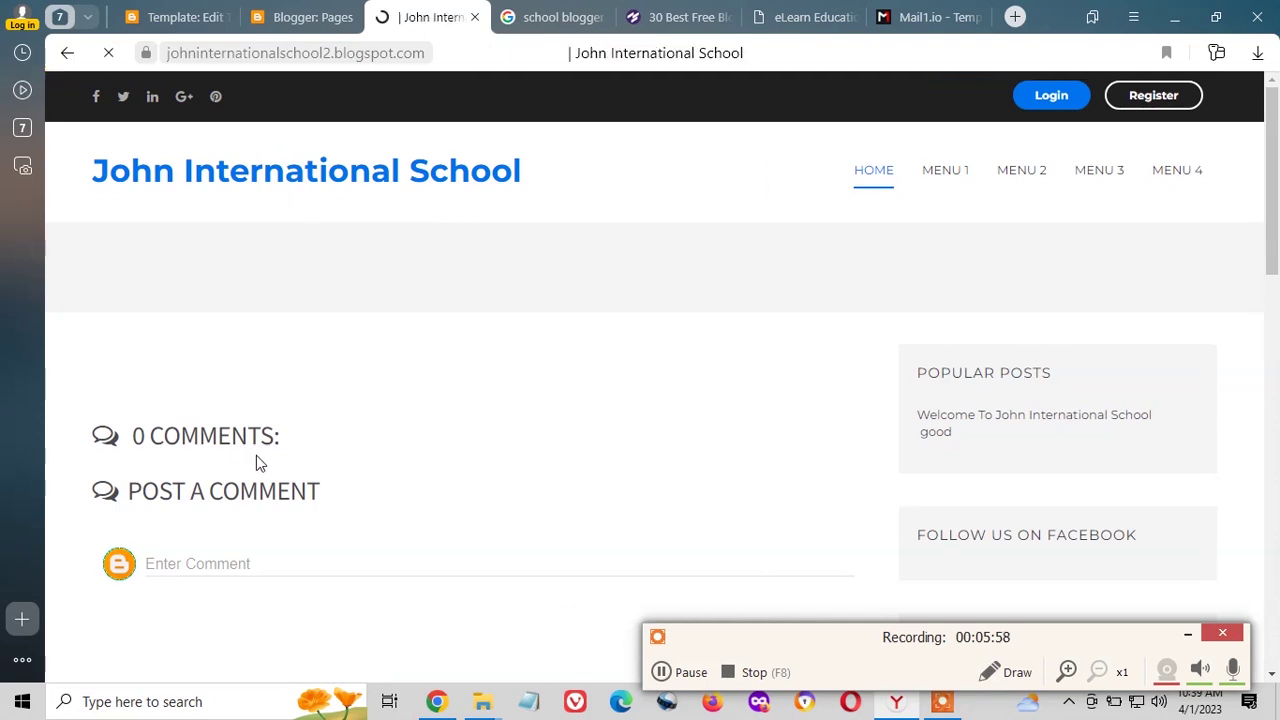
{"action": "scroll", "coordinate": [300, 346], "scroll_direction": "down", "scroll_amount": 12}
{"action": "scroll", "coordinate": [306, 346], "scroll_direction": "up", "scroll_amount": 8}
{"action": "scroll", "coordinate": [306, 346], "scroll_direction": "down", "scroll_amount": 9}
{"action": "scroll", "coordinate": [306, 346], "scroll_direction": "up", "scroll_amount": 8}
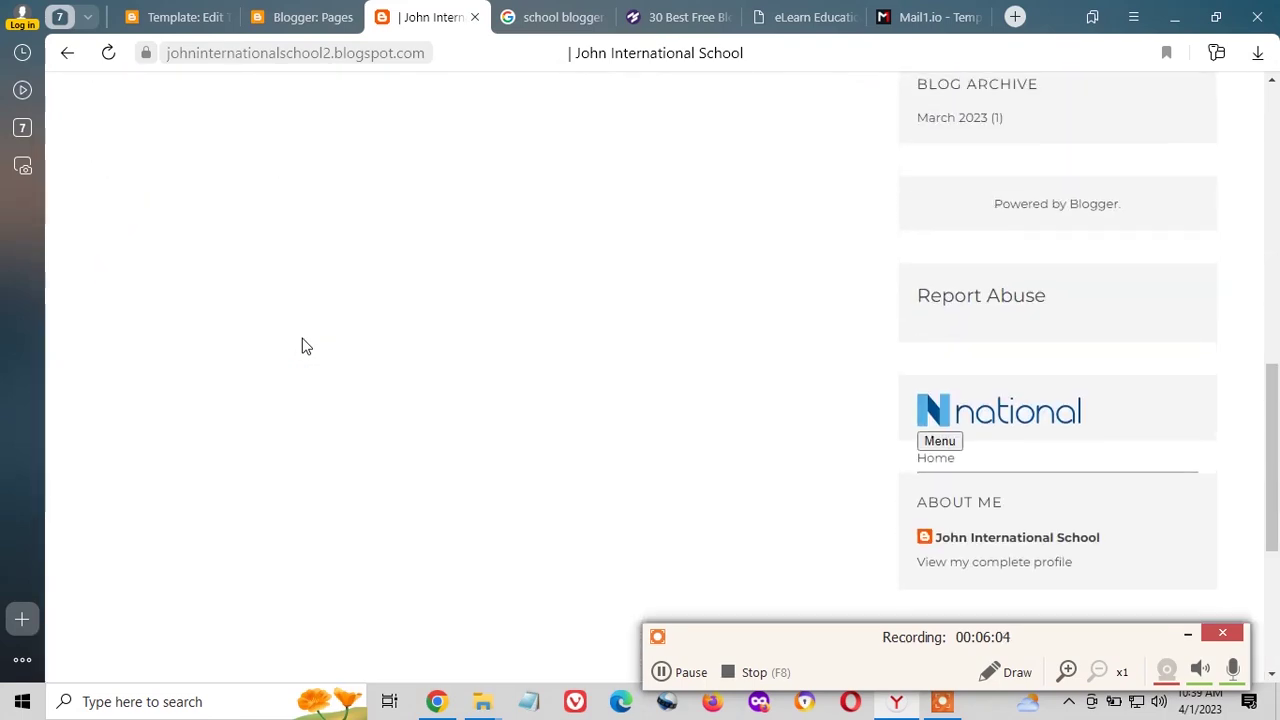
{"action": "left_click", "coordinate": [168, 16]}
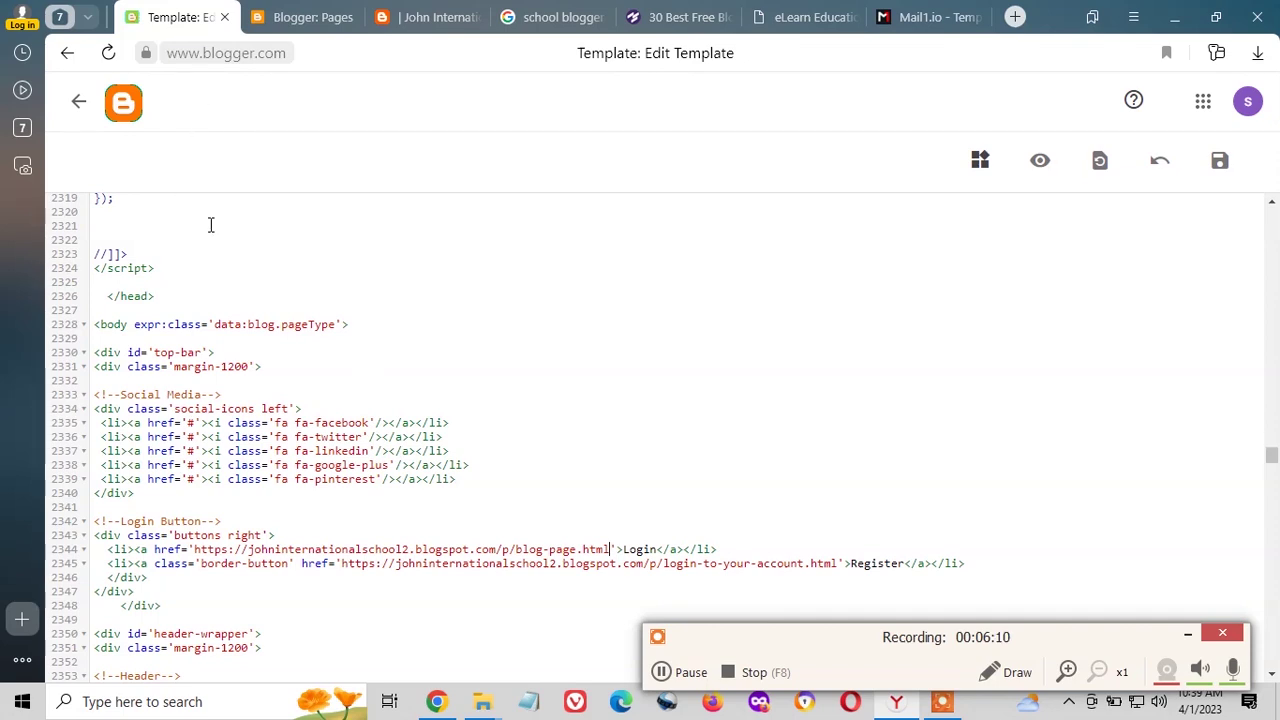
{"action": "left_click", "coordinate": [300, 17]}
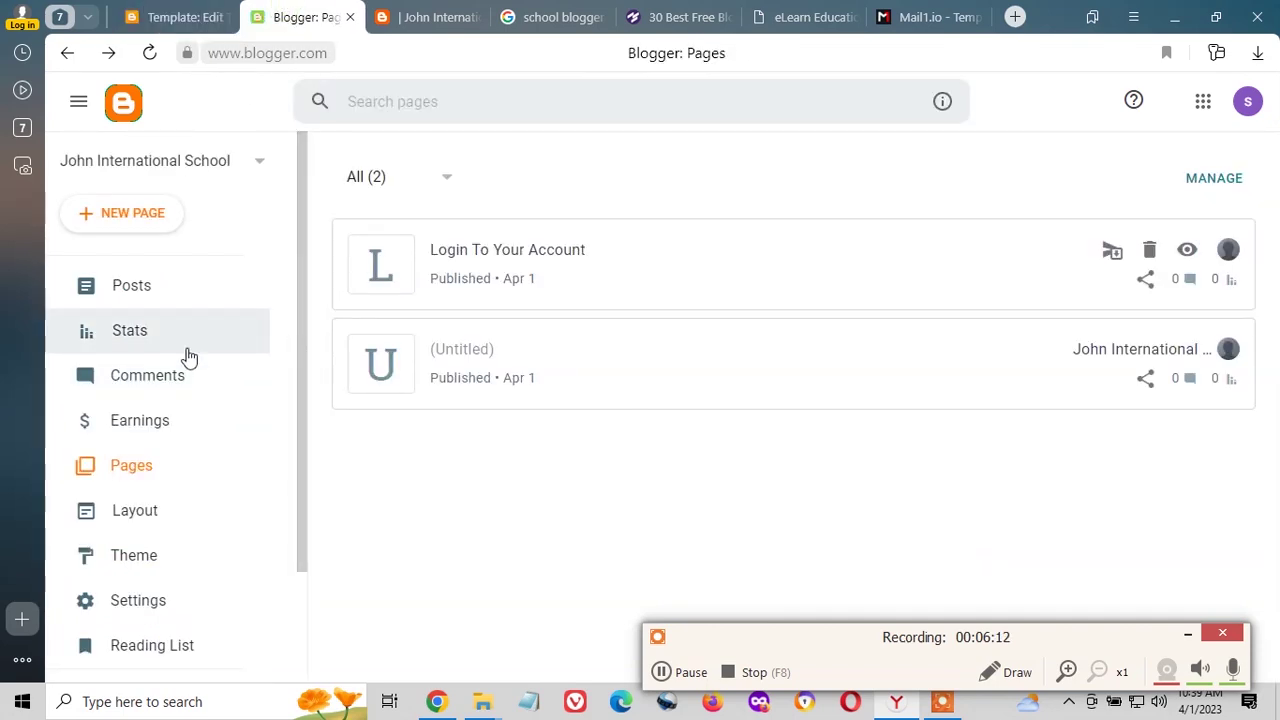
- Search Google for "blogger css code for user login", replacing the existing query
{"action": "left_click", "coordinate": [563, 17]}
{"action": "left_click_drag", "start_coordinate": [491, 124], "coordinate": [117, 118]}
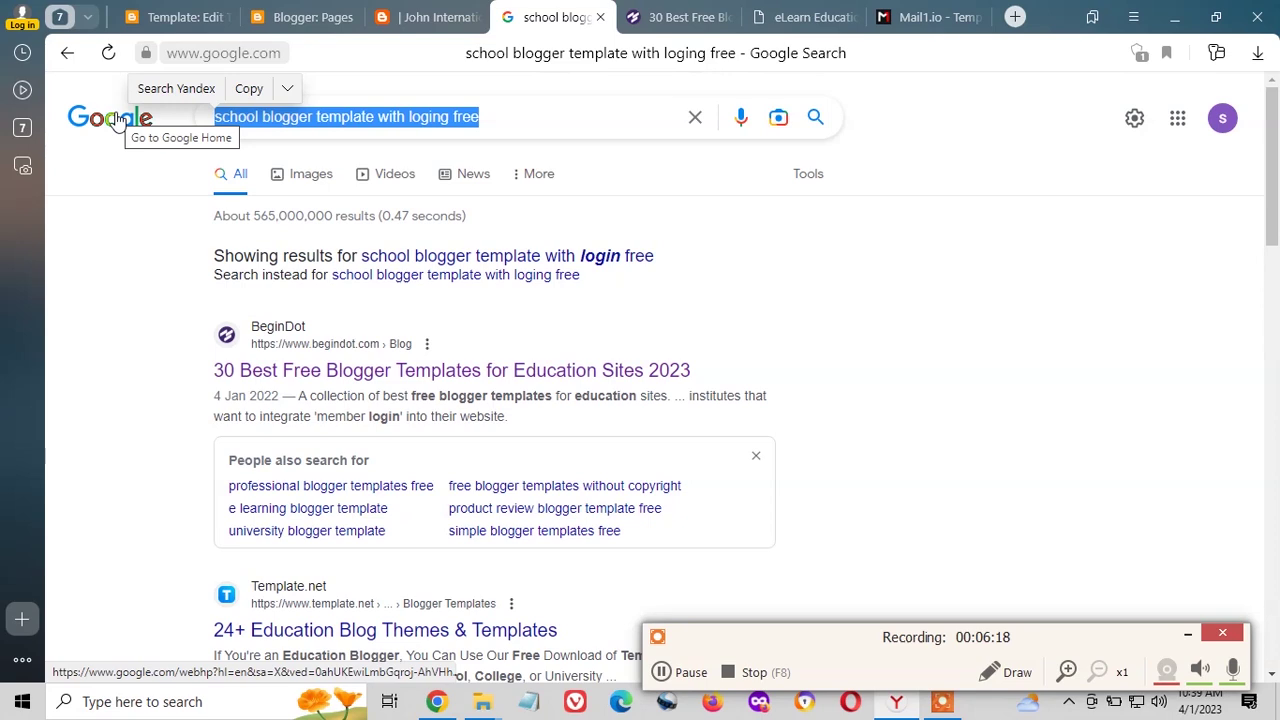
{"action": "type", "text": "blogger"}
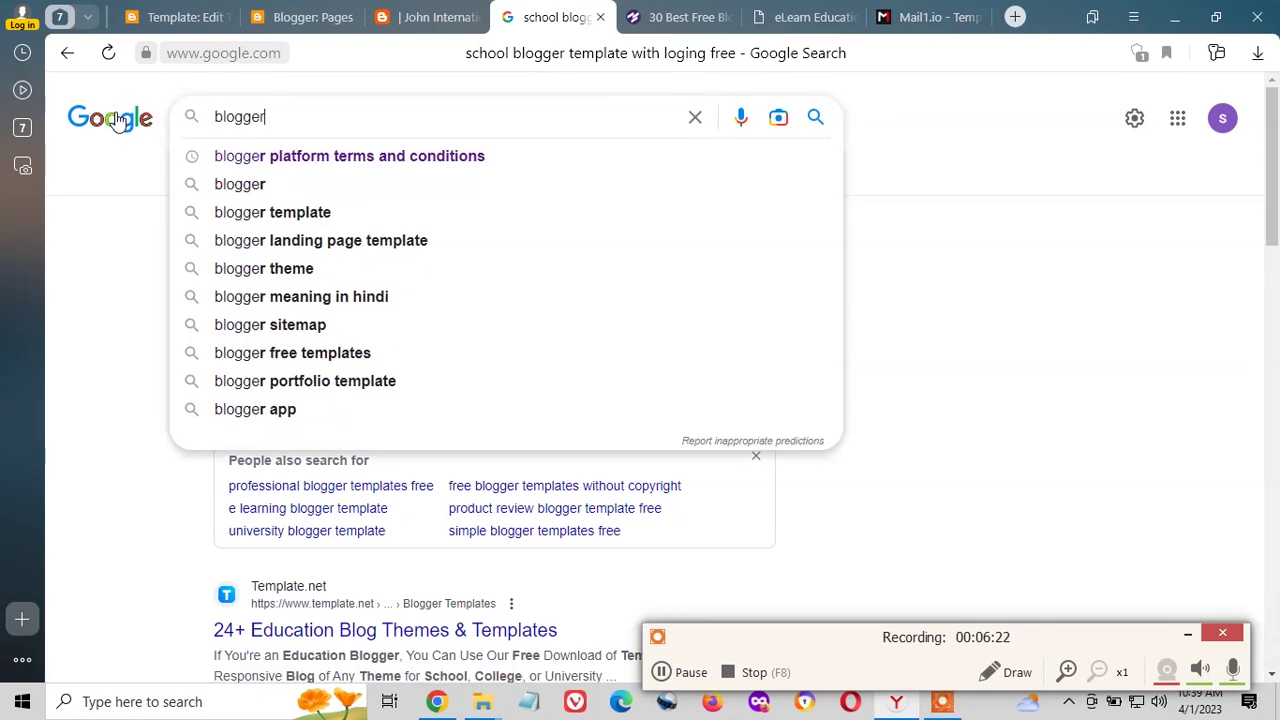
{"action": "type", "text": " css c"}
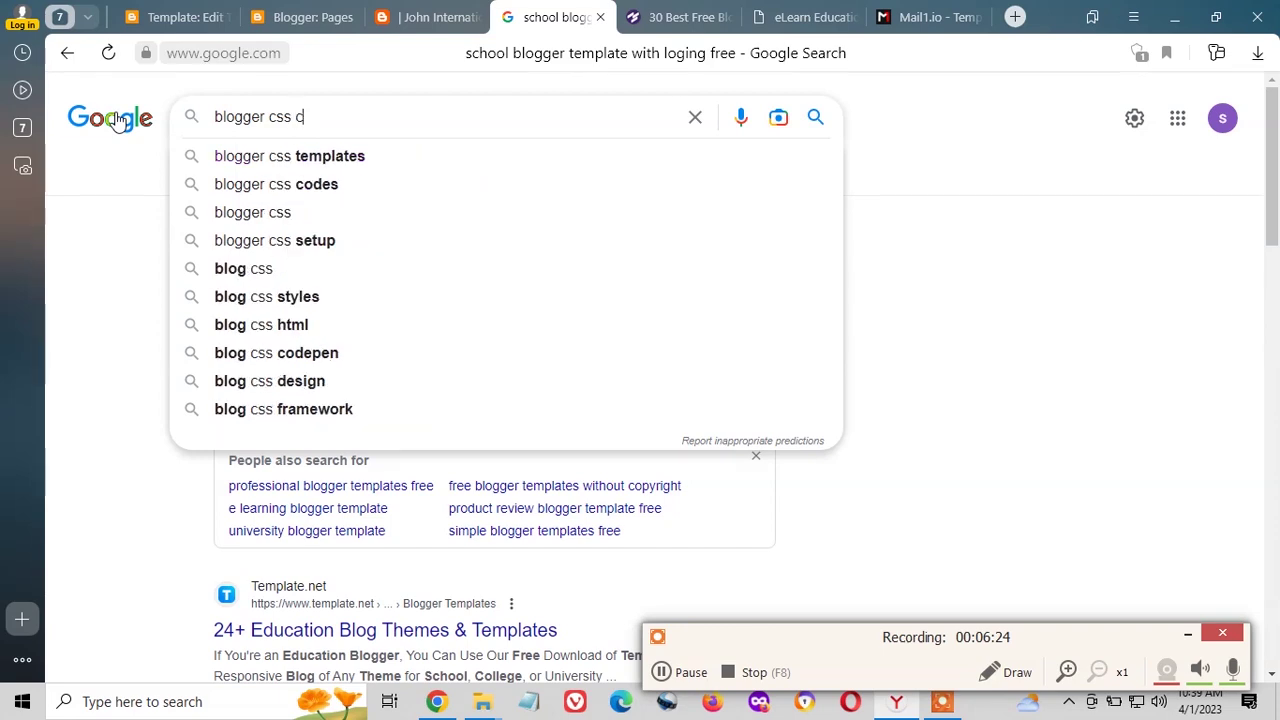
{"action": "type", "text": "ode fpr log"}
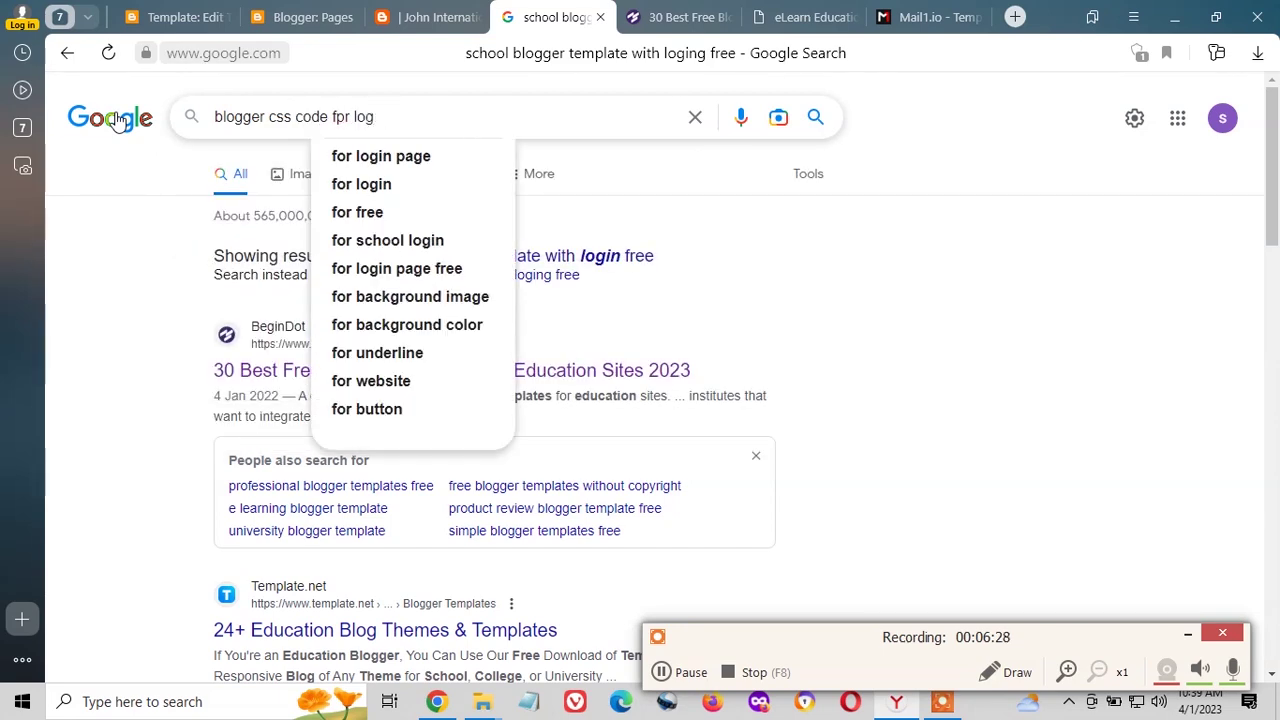
{"action": "key", "text": "BackSpace"}
{"action": "key", "text": "BackSpace"}
{"action": "key", "text": "BackSpace"}
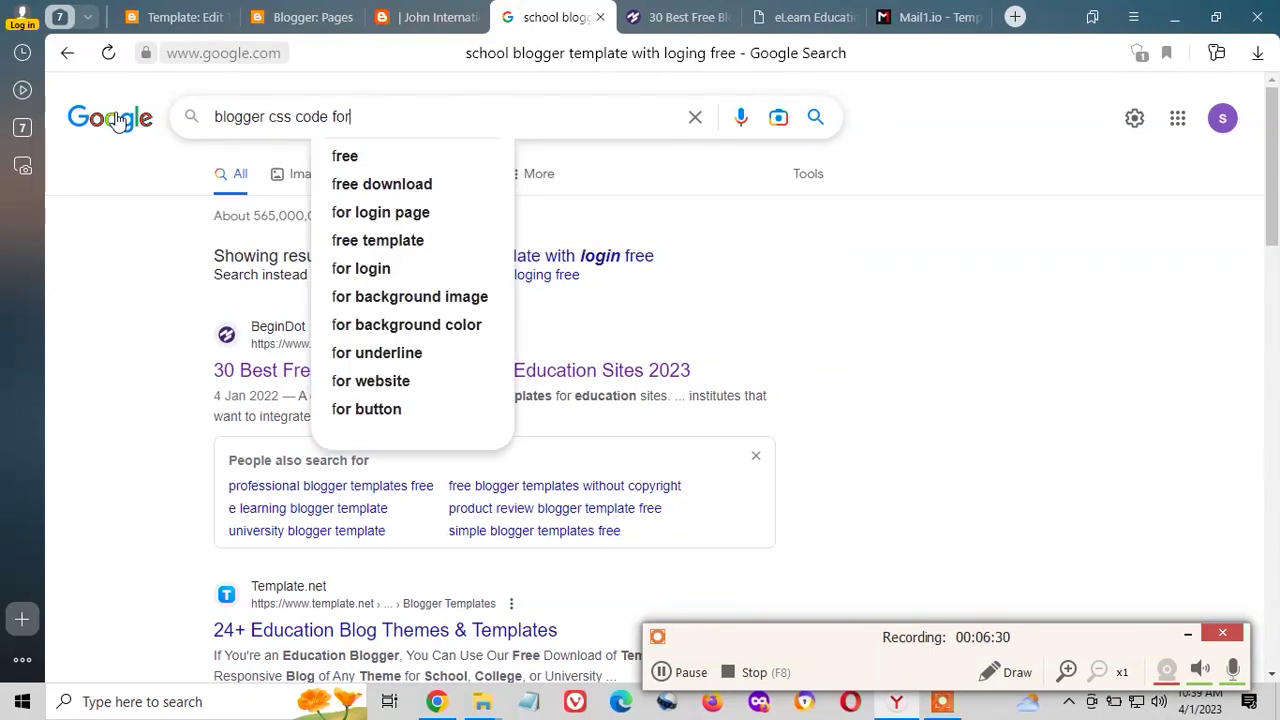
{"action": "type", "text": "or user login"}
{"action": "key", "text": "Return"}
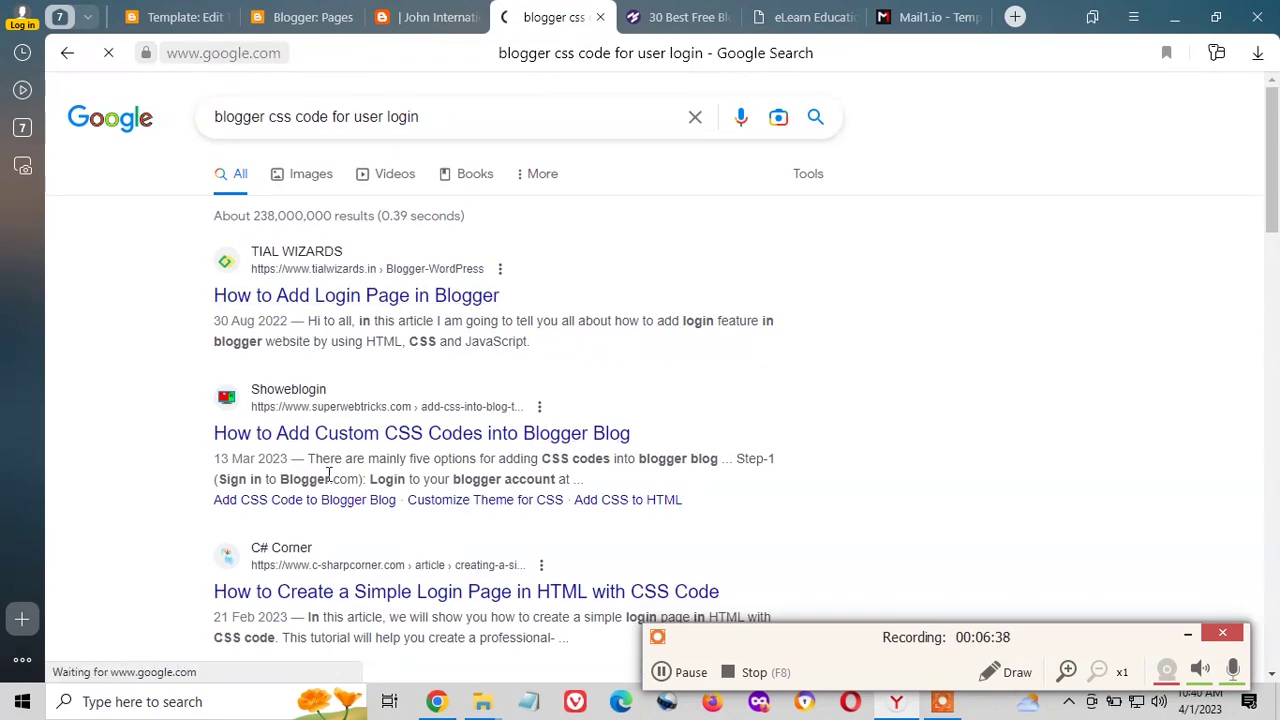
- Open the "How to Add Login Page in Blogger" result from TIAL WIZARDS in a new tab and switch to it
{"action": "scroll", "coordinate": [350, 458], "scroll_direction": "down", "scroll_amount": 2}
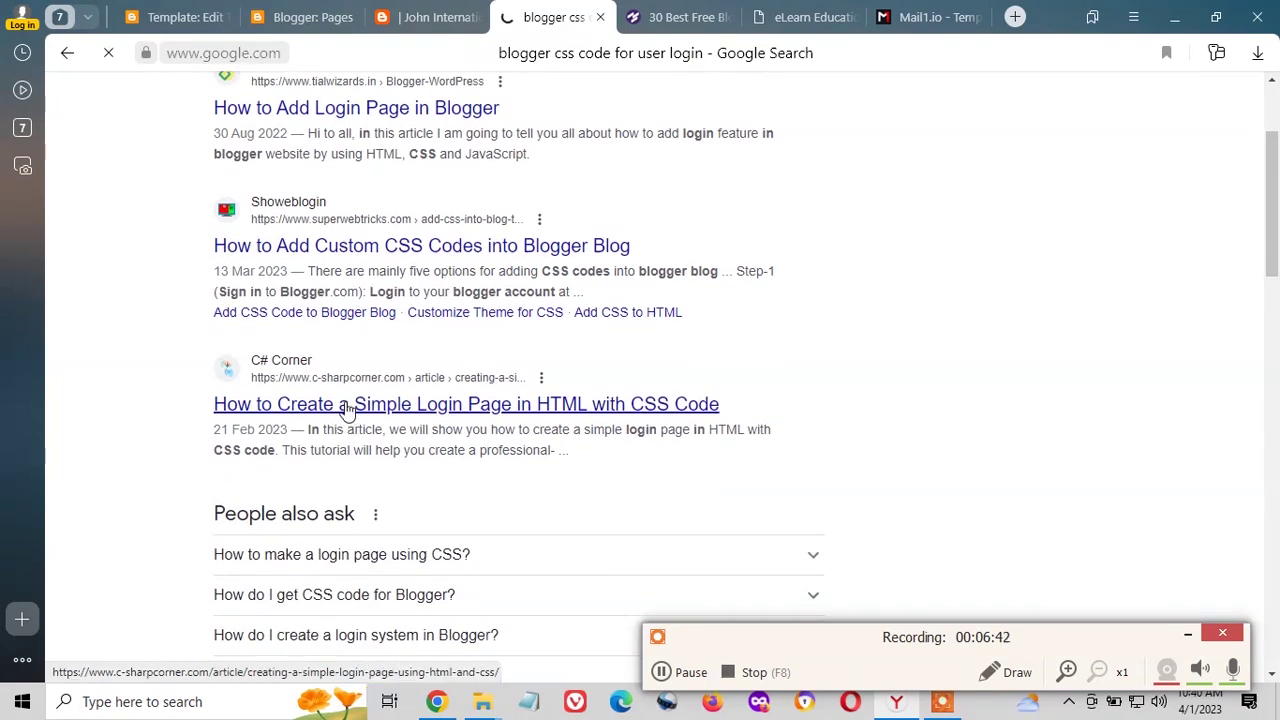
{"action": "scroll", "coordinate": [345, 410], "scroll_direction": "up", "scroll_amount": 2}
{"action": "right_click", "coordinate": [355, 306]}
{"action": "left_click", "coordinate": [385, 316]}
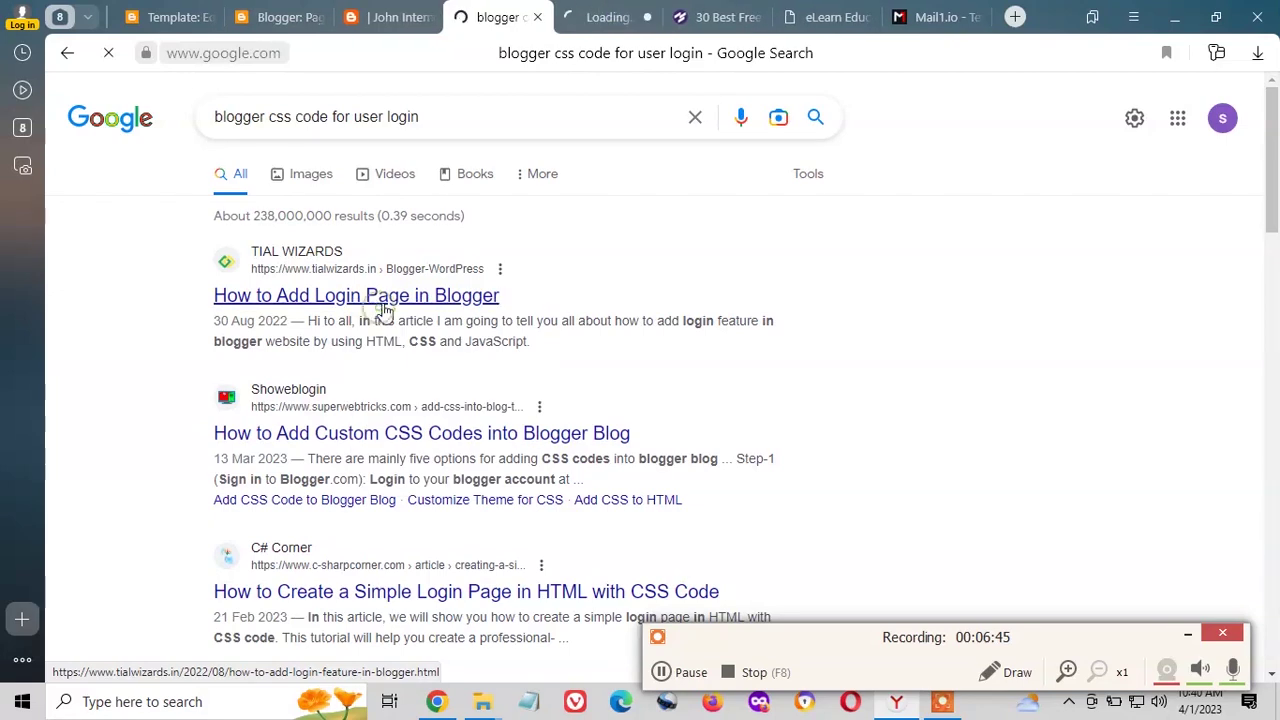
{"action": "left_click", "coordinate": [604, 16]}
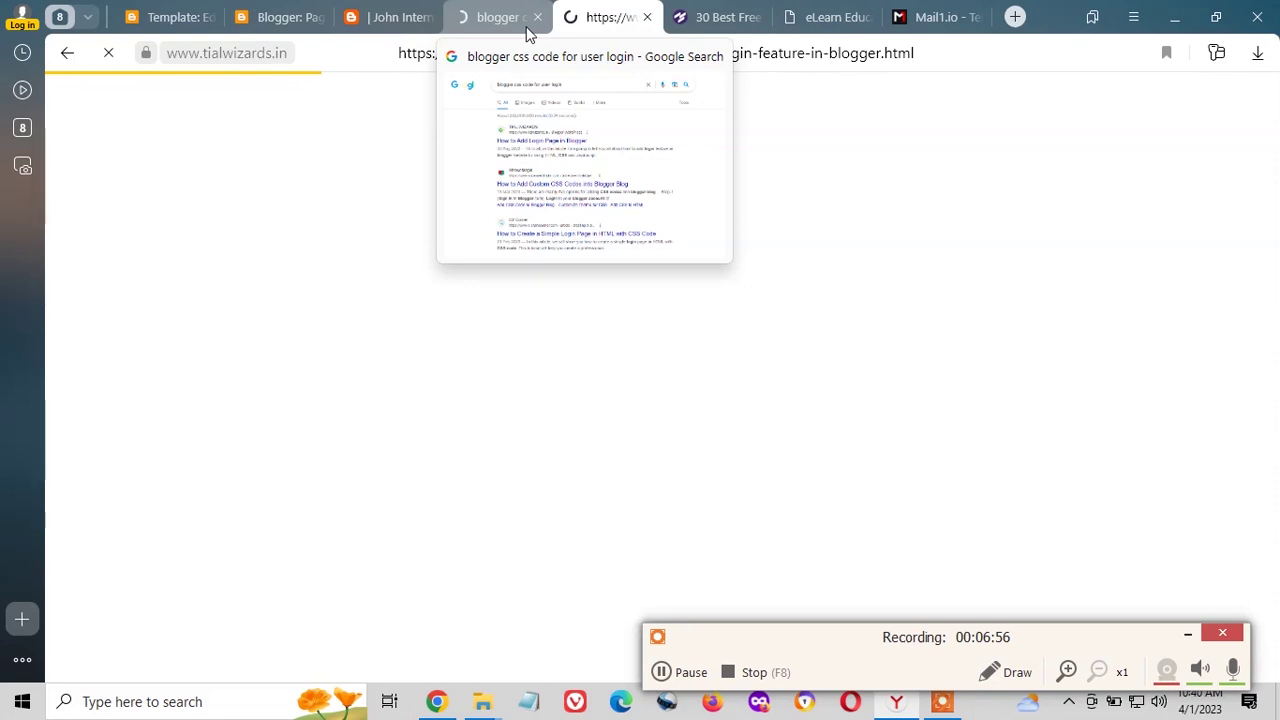
- Skim the TIAL WIZARDS login tutorial down to the Step-4 CSS code and accept the site's cookies
{"action": "scroll", "coordinate": [458, 294], "scroll_direction": "down", "scroll_amount": 7}
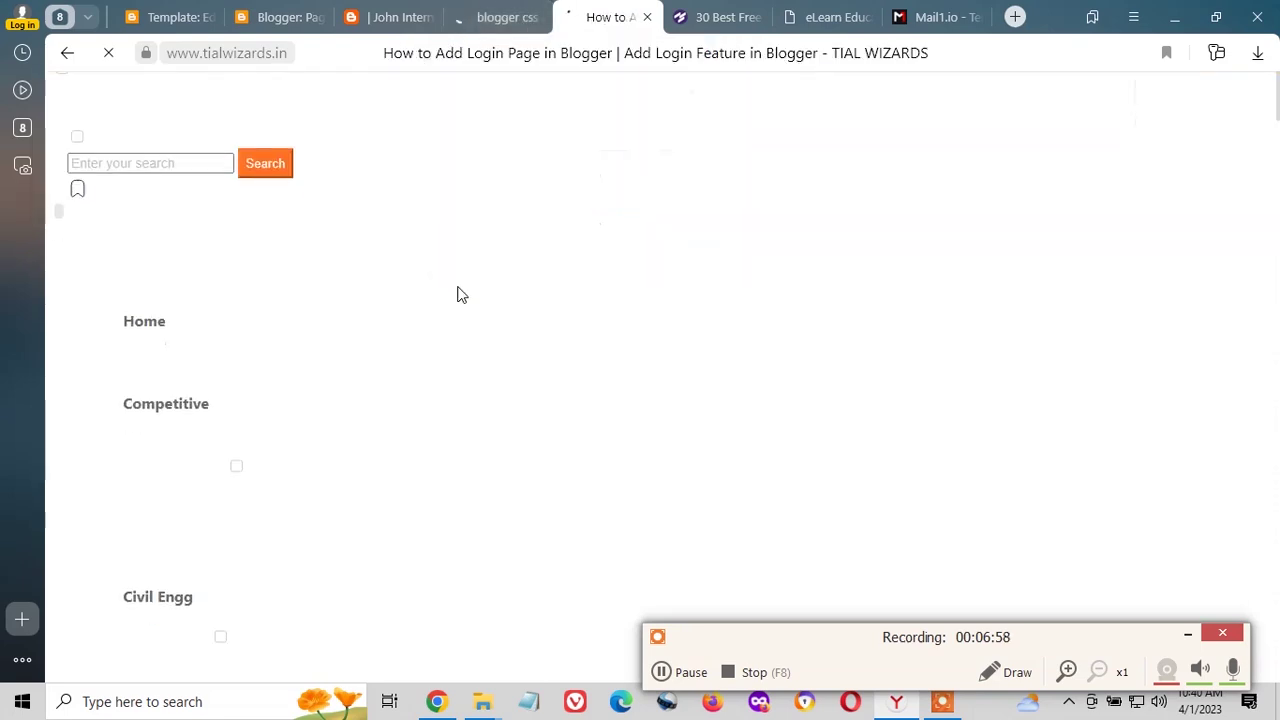
{"action": "scroll", "coordinate": [458, 294], "scroll_direction": "down", "scroll_amount": 10}
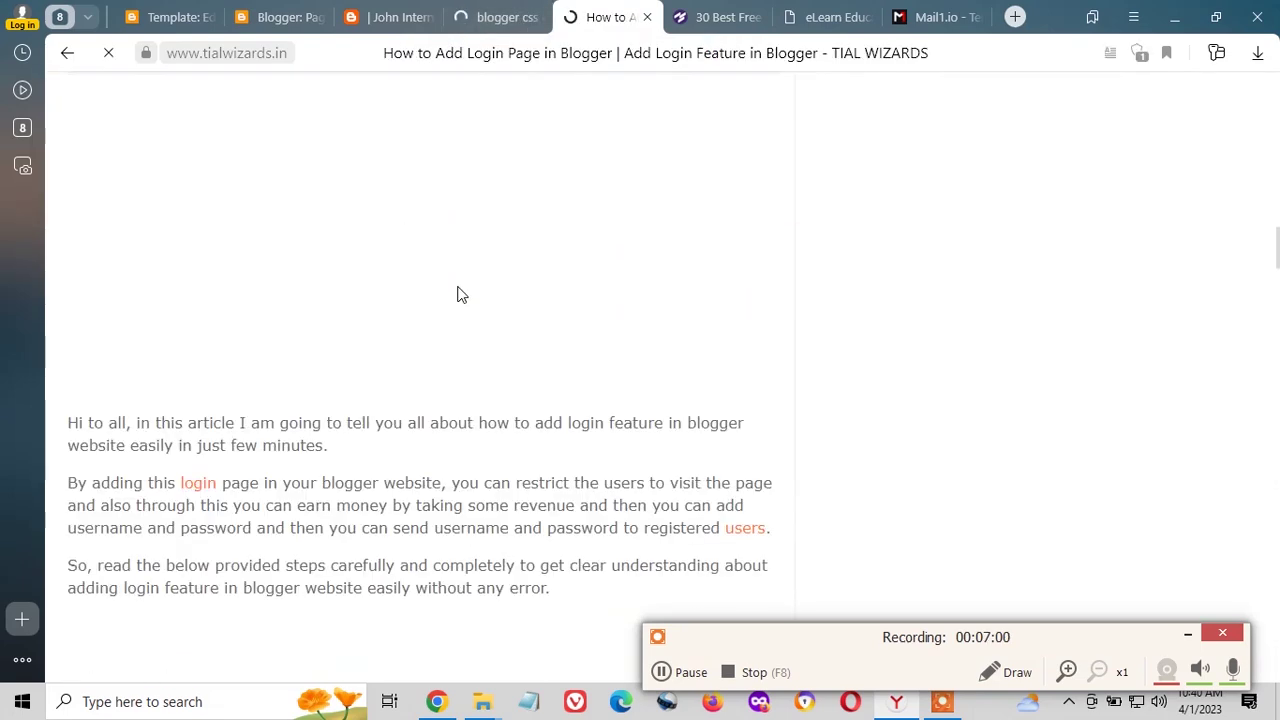
{"action": "scroll", "coordinate": [459, 292], "scroll_direction": "down", "scroll_amount": 5}
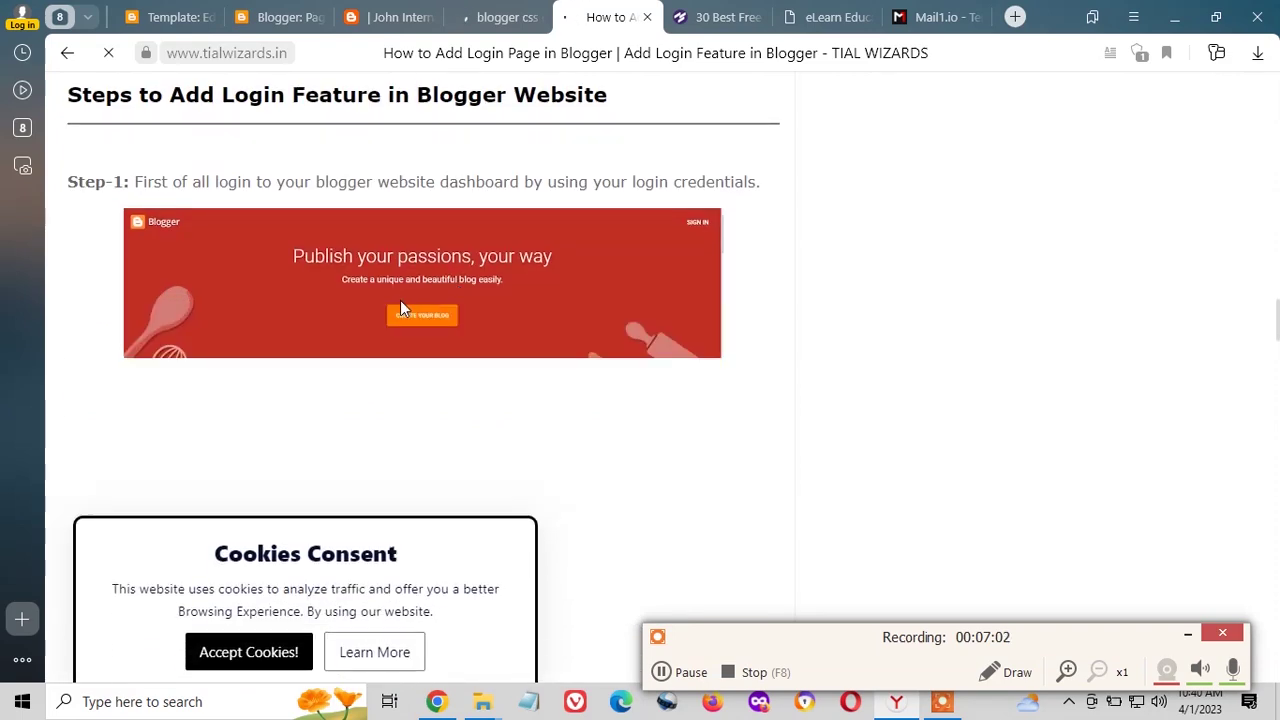
{"action": "scroll", "coordinate": [402, 305], "scroll_direction": "down", "scroll_amount": 5}
{"action": "scroll", "coordinate": [400, 305], "scroll_direction": "down", "scroll_amount": 5}
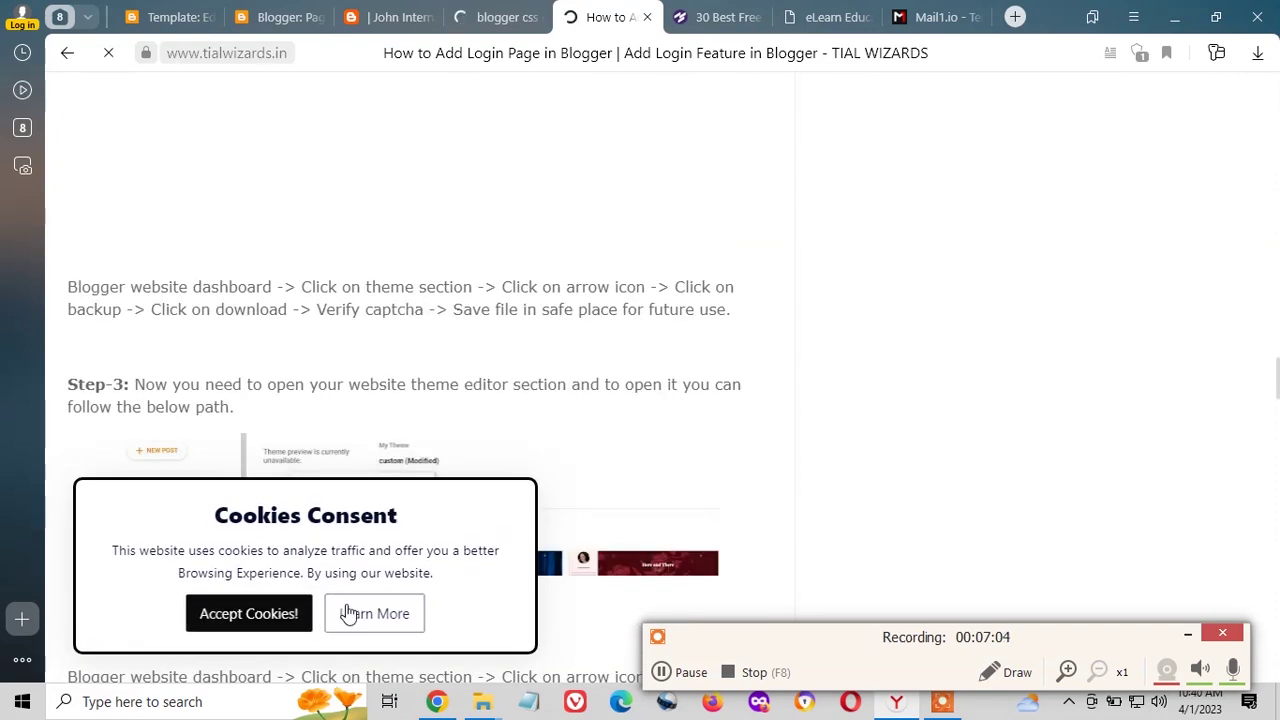
{"action": "left_click", "coordinate": [249, 614]}
{"action": "scroll", "coordinate": [394, 469], "scroll_direction": "down", "scroll_amount": 4}
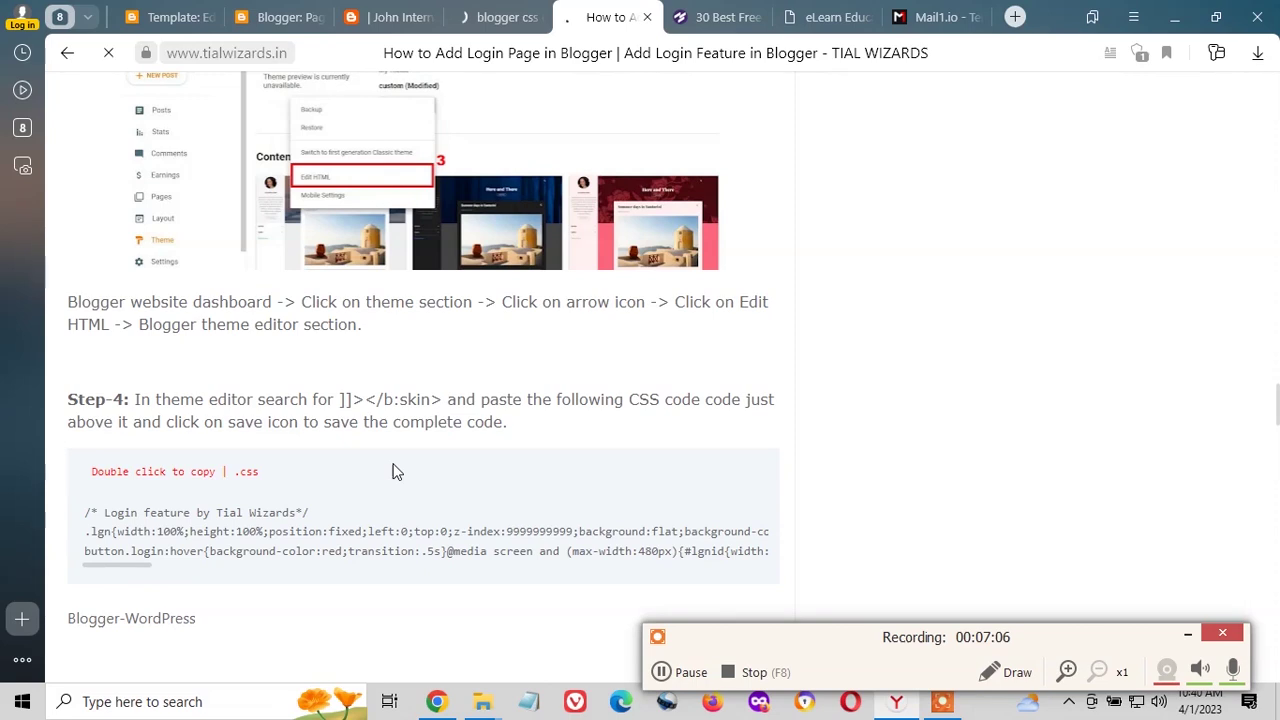
- Go back to the start of the article and read its Steps 1 to 3 on theme backup and the theme editor
{"action": "scroll", "coordinate": [394, 471], "scroll_direction": "down", "scroll_amount": 7}
{"action": "scroll", "coordinate": [366, 442], "scroll_direction": "up", "scroll_amount": 1}
{"action": "scroll", "coordinate": [366, 442], "scroll_direction": "up", "scroll_amount": 10}
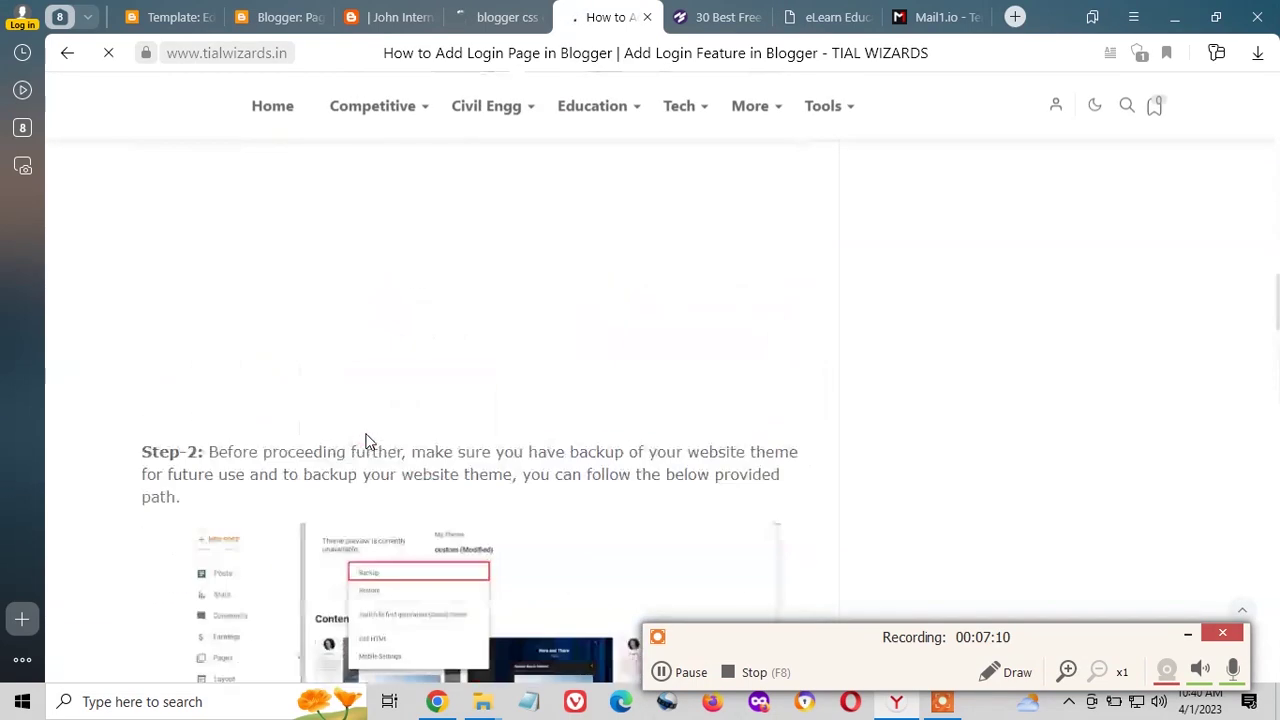
{"action": "scroll", "coordinate": [370, 442], "scroll_direction": "up", "scroll_amount": 10}
{"action": "scroll", "coordinate": [370, 442], "scroll_direction": "down", "scroll_amount": 3}
{"action": "scroll", "coordinate": [370, 441], "scroll_direction": "up", "scroll_amount": 3}
{"action": "scroll", "coordinate": [370, 441], "scroll_direction": "down", "scroll_amount": 5}
{"action": "scroll", "coordinate": [366, 441], "scroll_direction": "down", "scroll_amount": 5}
{"action": "scroll", "coordinate": [366, 441], "scroll_direction": "down", "scroll_amount": 12}
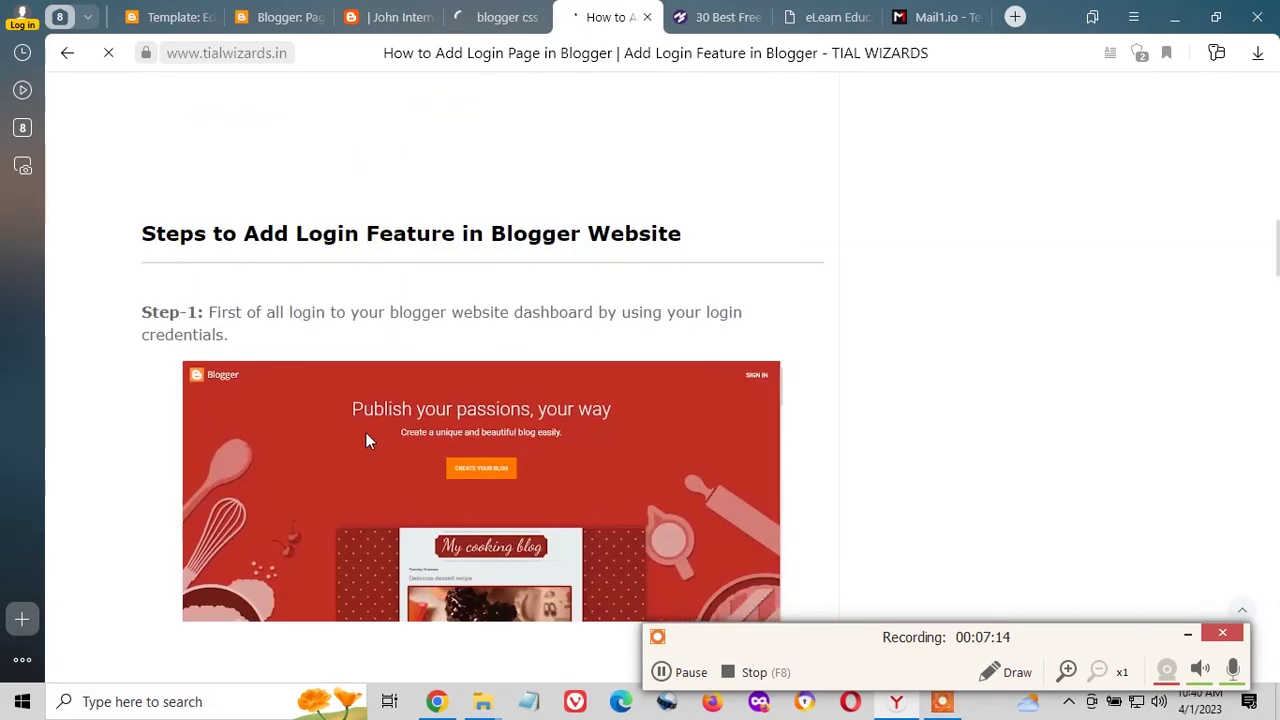
{"action": "scroll", "coordinate": [366, 441], "scroll_direction": "down", "scroll_amount": 5}
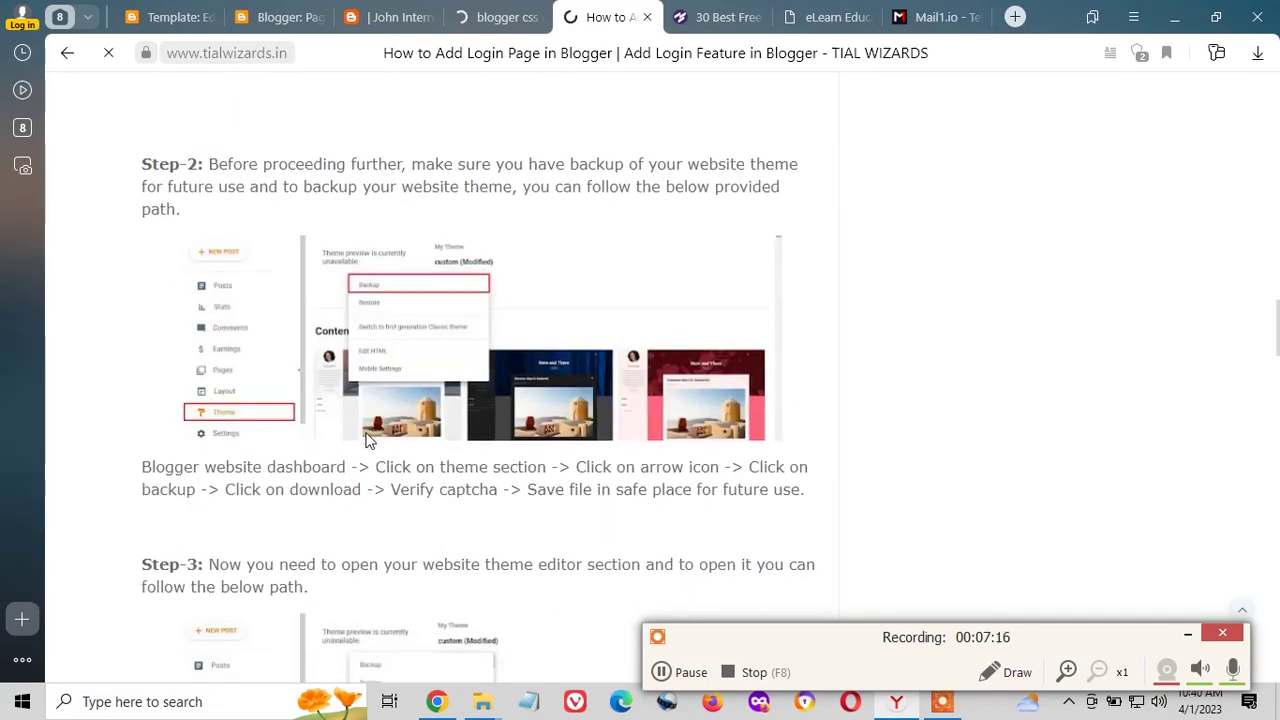
{"action": "scroll", "coordinate": [366, 441], "scroll_direction": "down", "scroll_amount": 3}
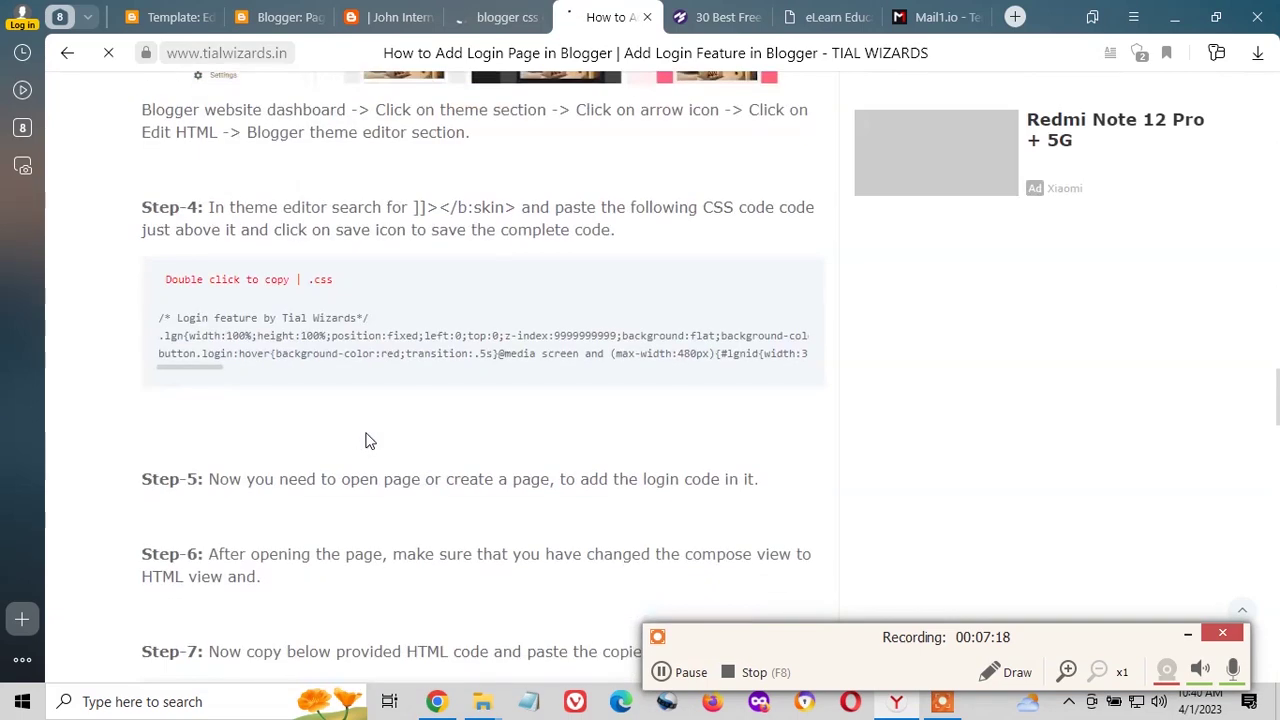
- Collapse the ad banner and examine the Step-4 instruction and its CSS code block
{"action": "scroll", "coordinate": [104, 509], "scroll_direction": "up", "scroll_amount": 2}
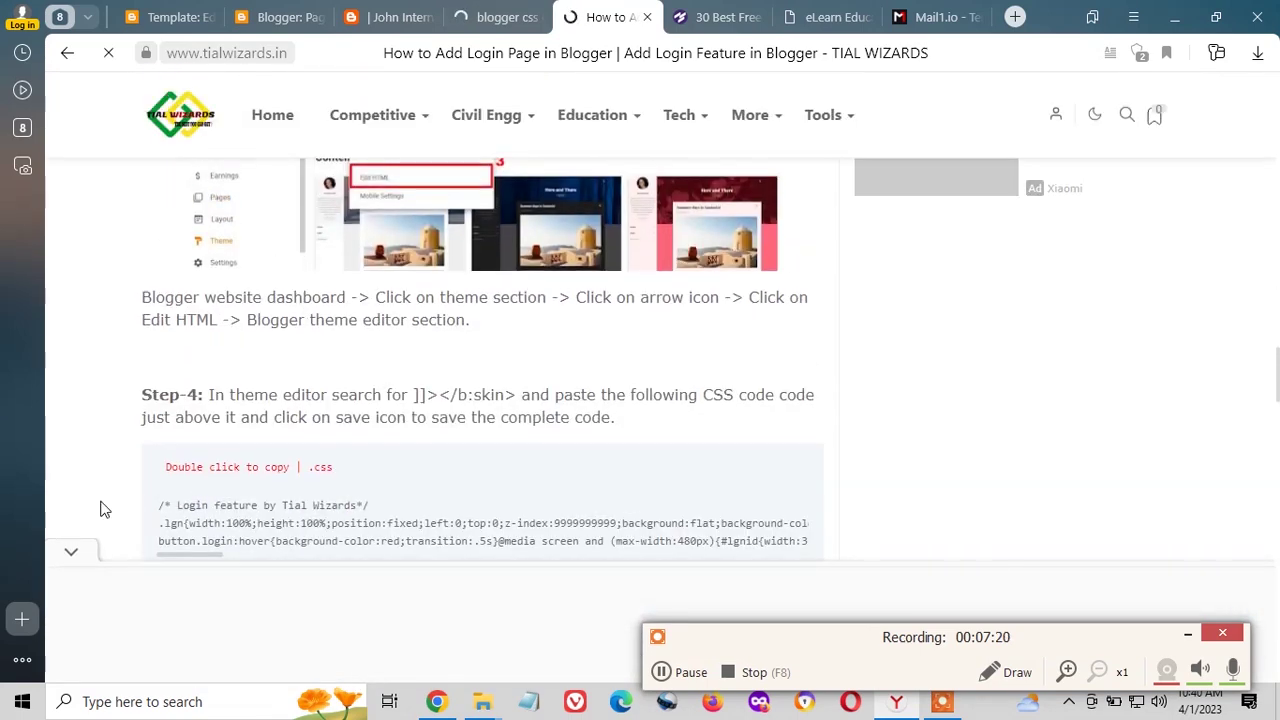
{"action": "left_click", "coordinate": [77, 551]}
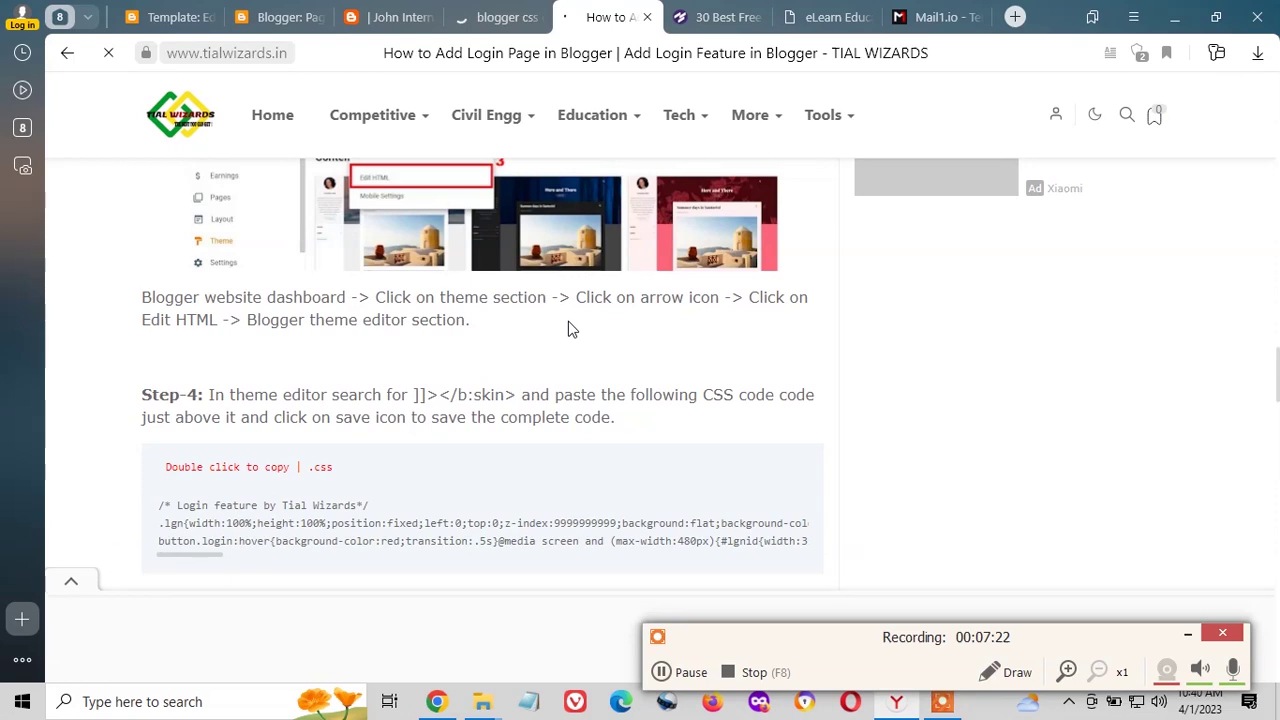
{"action": "scroll", "coordinate": [206, 344], "scroll_direction": "down", "scroll_amount": 1}
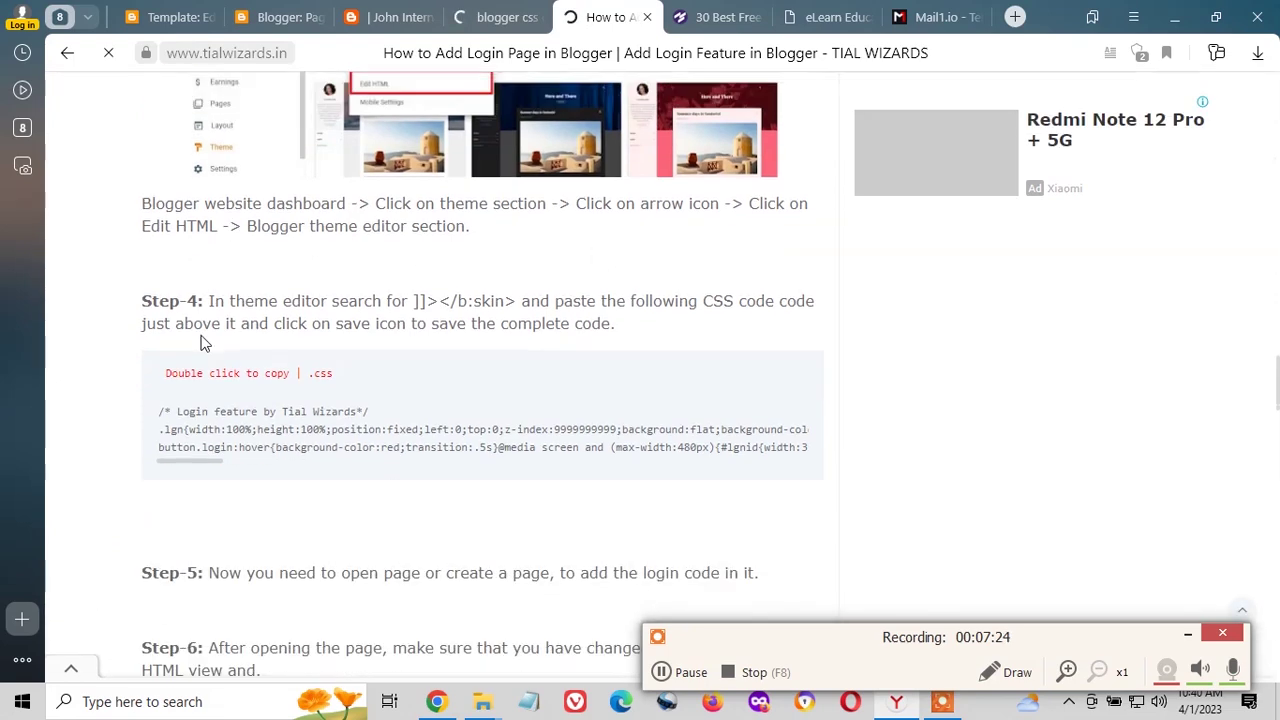
{"action": "scroll", "coordinate": [416, 320], "scroll_direction": "down", "scroll_amount": 1}
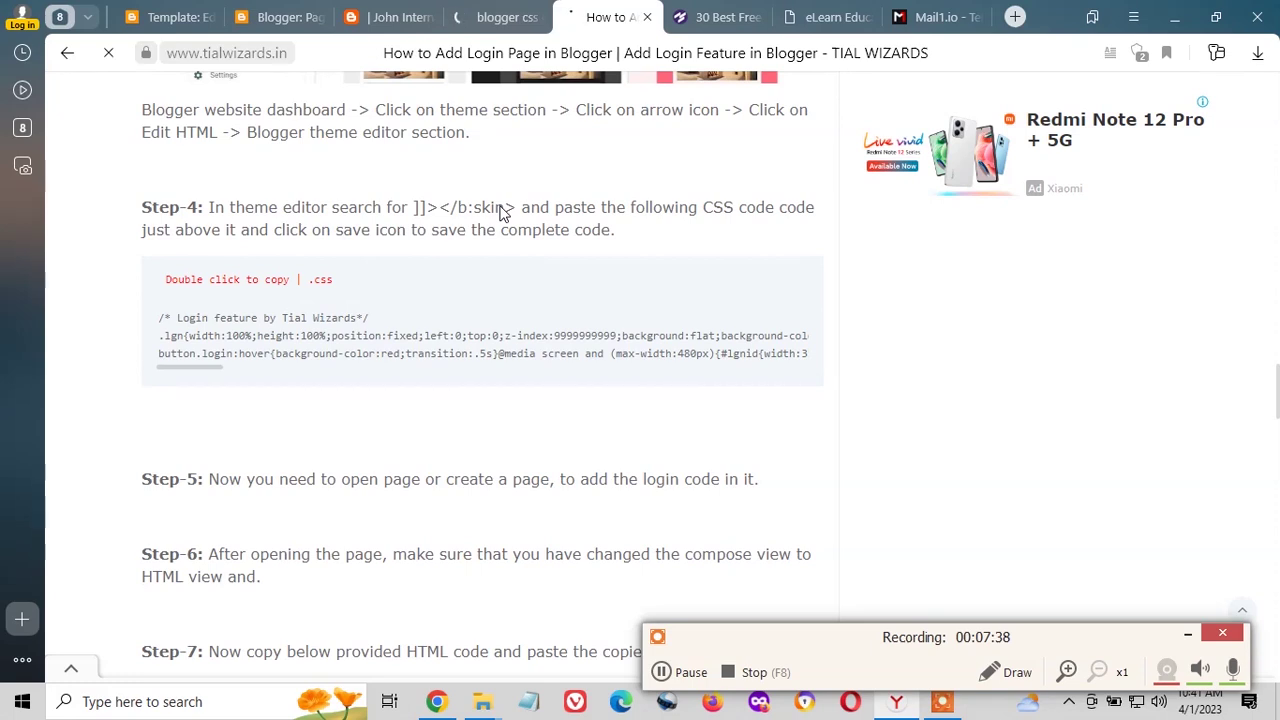
{"action": "left_click_drag", "start_coordinate": [298, 318], "coordinate": [322, 340]}
{"action": "left_click", "coordinate": [418, 338]}
{"action": "scroll", "coordinate": [322, 218], "scroll_direction": "up", "scroll_amount": 1}
{"action": "scroll", "coordinate": [405, 598], "scroll_direction": "down", "scroll_amount": 1}
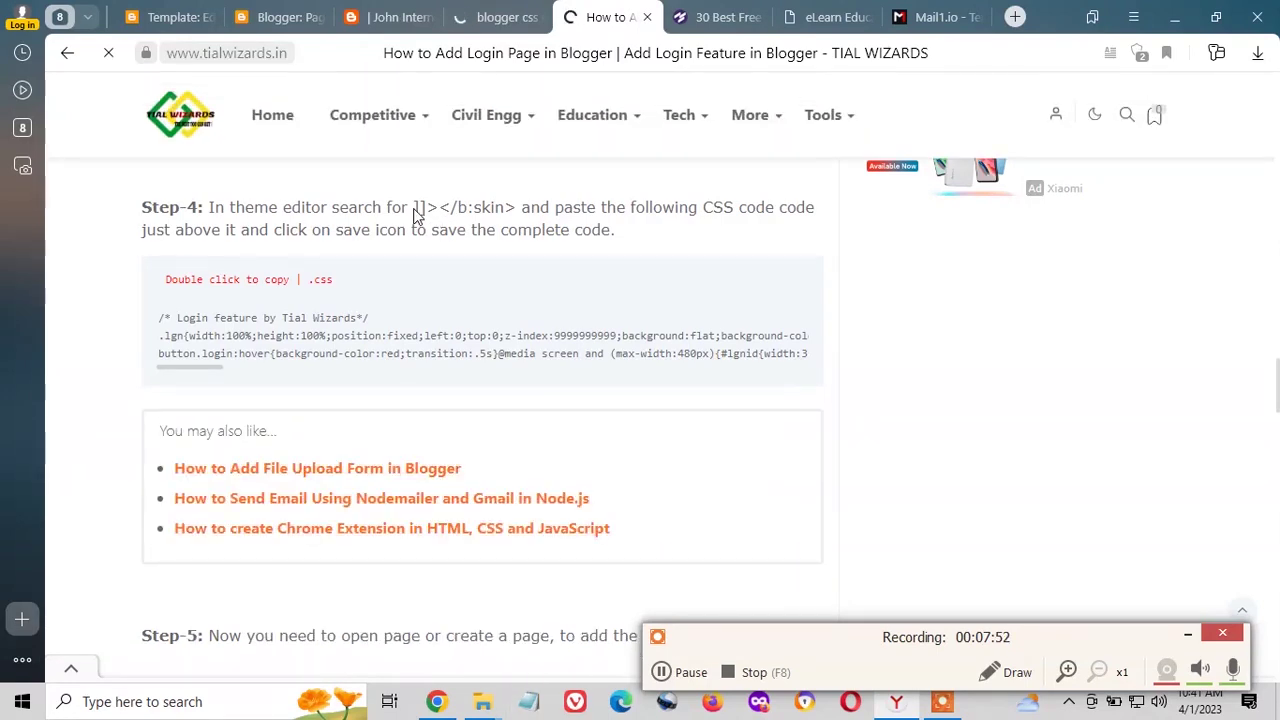
- Write the tag ]]></b:skin> in a blank Notepad document, declining the tutorial site's notification offer
{"action": "left_click", "coordinate": [526, 700]}
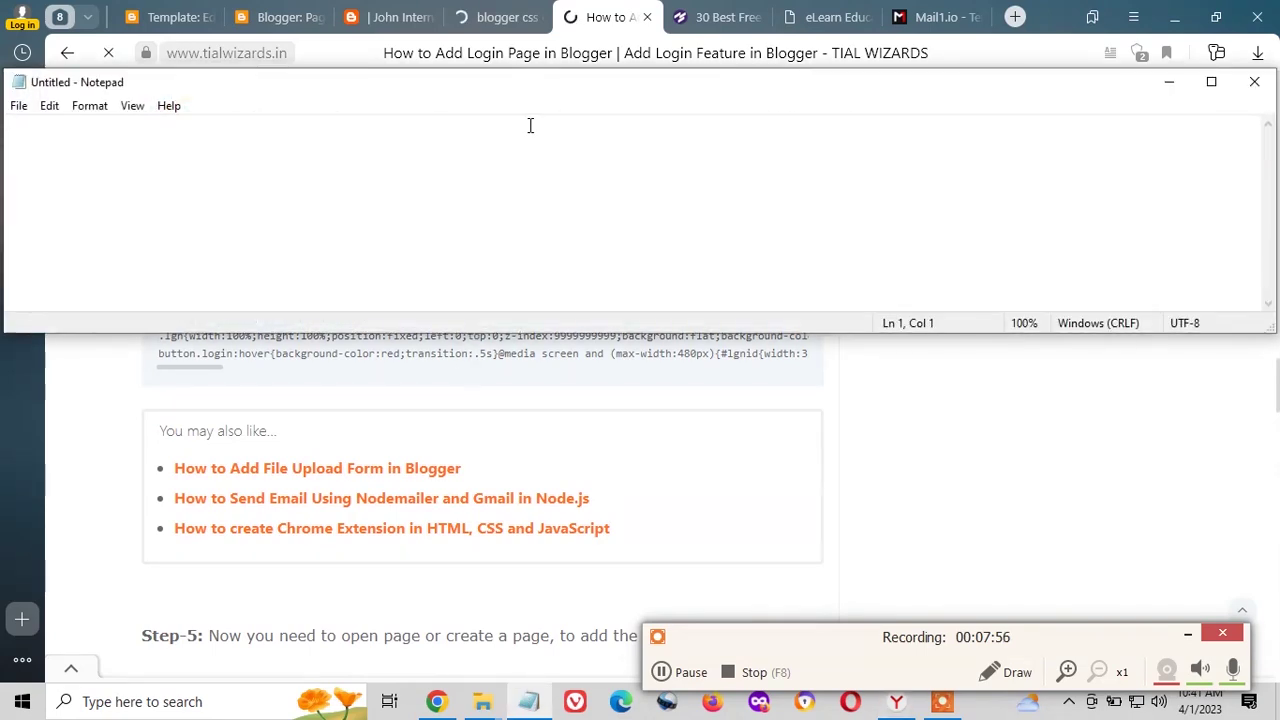
{"action": "left_click_drag", "start_coordinate": [530, 95], "coordinate": [542, 388]}
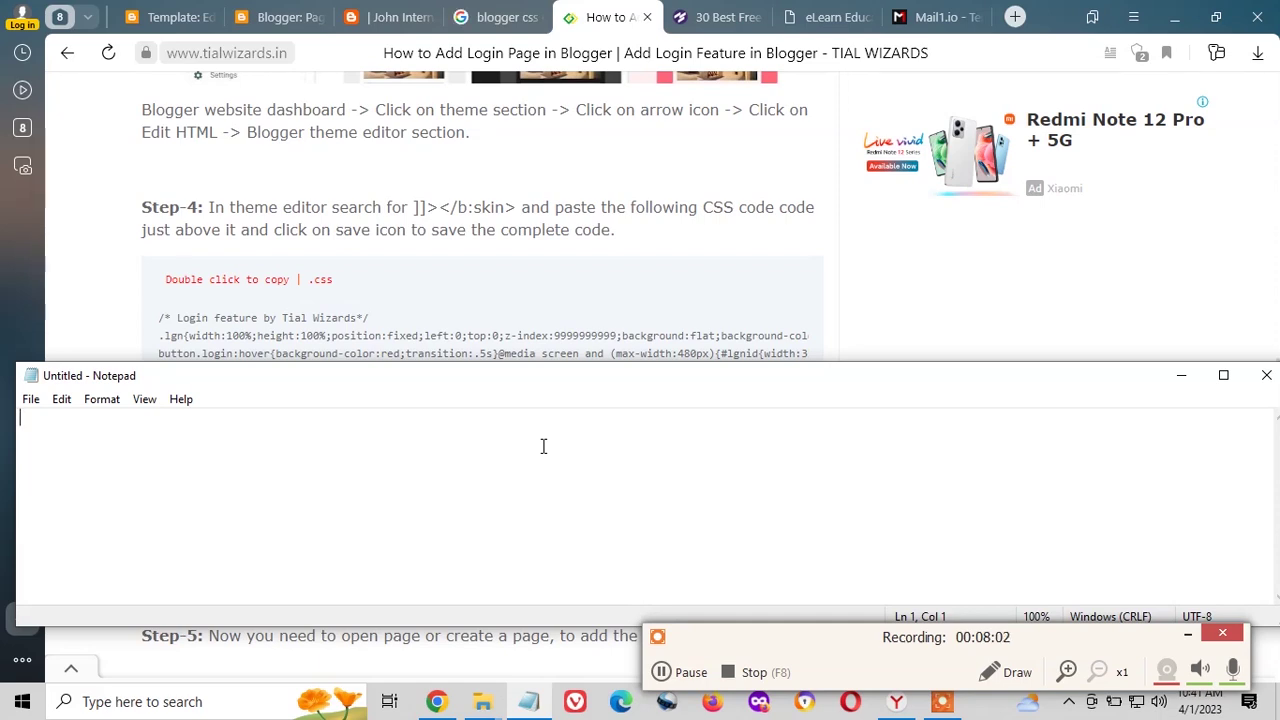
{"action": "type", "text": "}"}
{"action": "key", "text": "BackSpace"}
{"action": "type", "text": "]"}
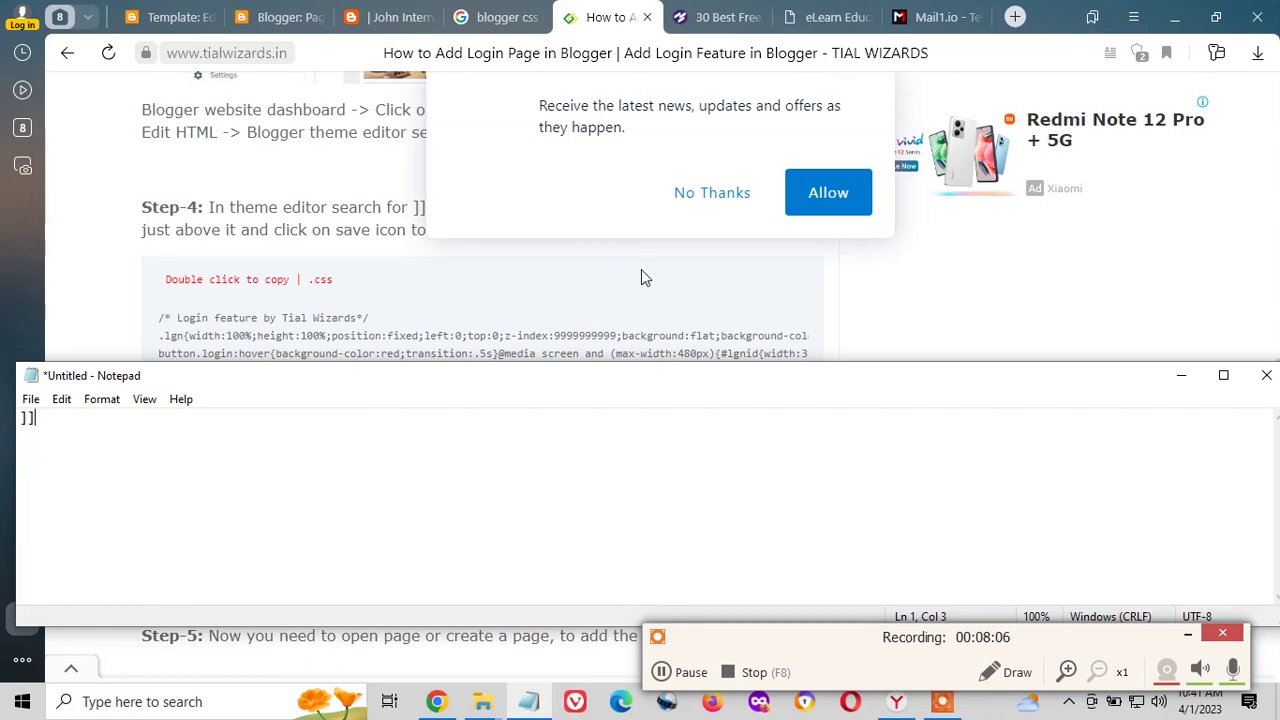
{"action": "left_click", "coordinate": [702, 192]}
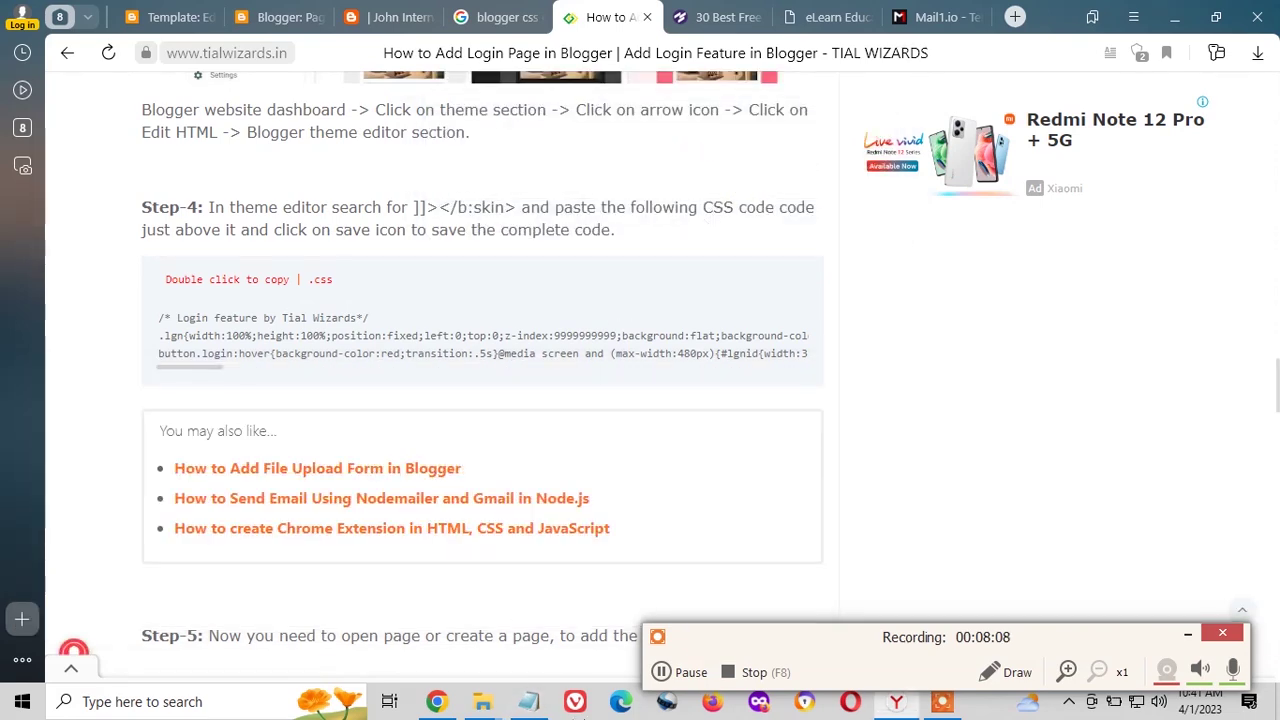
{"action": "left_click", "coordinate": [529, 701]}
{"action": "type", "text": "]]></b:skin>"}
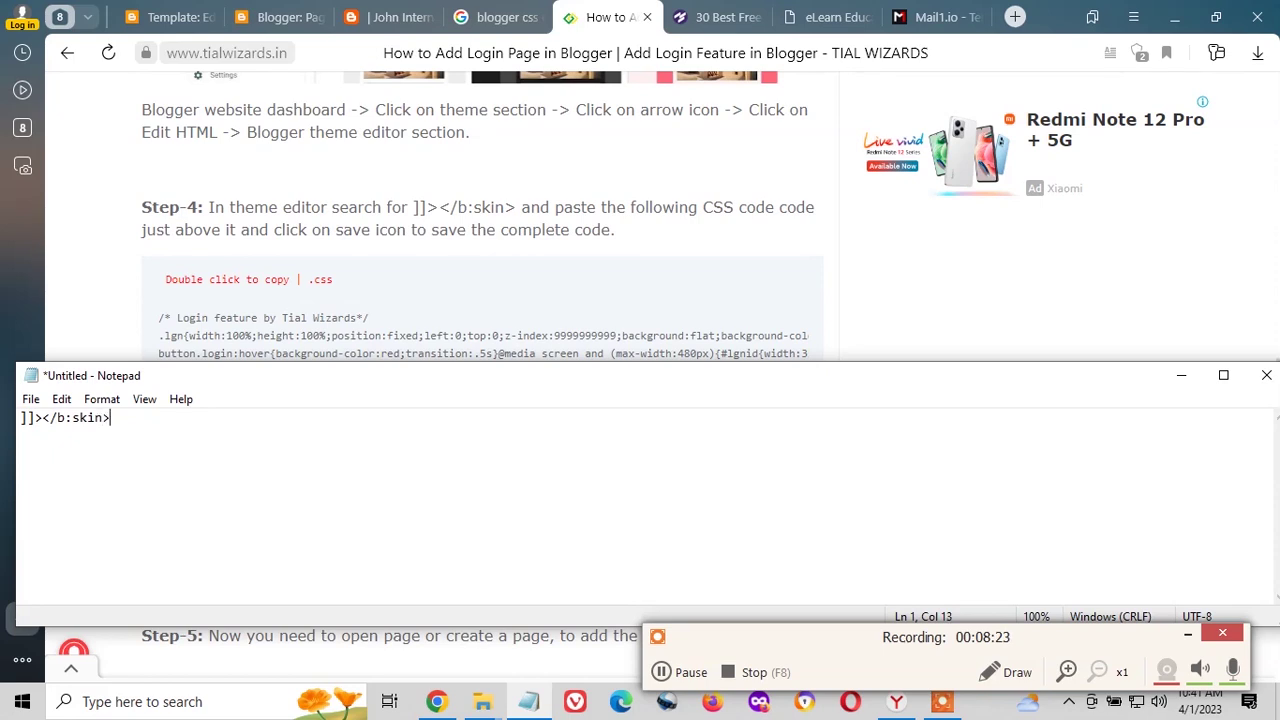
- Copy the ]]></b:skin> tag from Notepad and find it in the Blogger template's HTML code
{"action": "key", "text": "ctrl+a"}
{"action": "key", "text": "ctrl+c"}
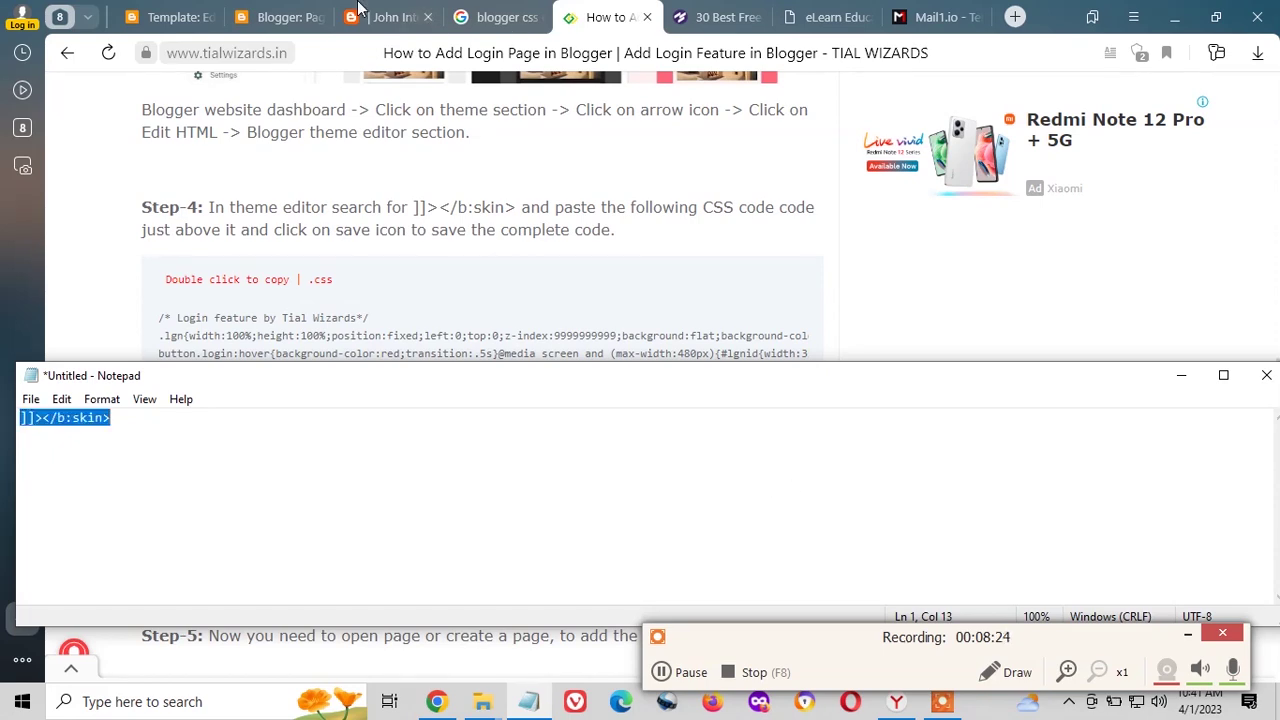
{"action": "left_click", "coordinate": [176, 19]}
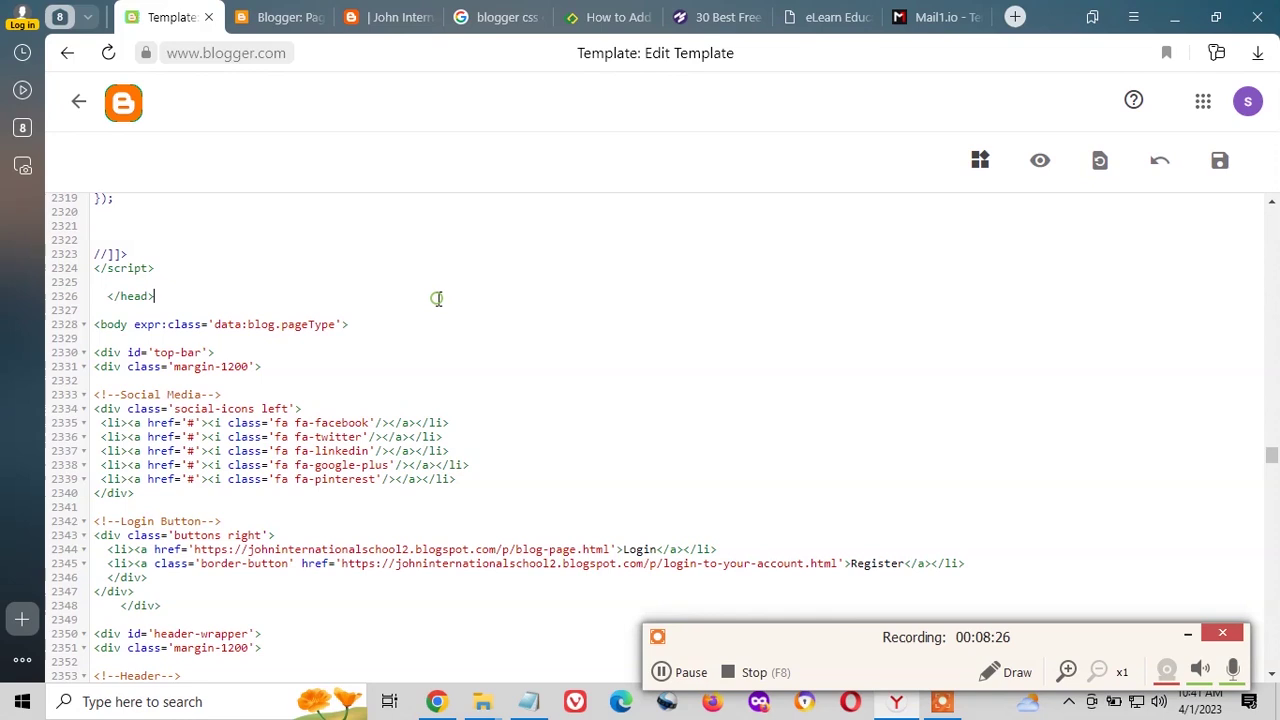
{"action": "key", "text": "ctrl+f"}
{"action": "key", "text": "ctrl+v"}
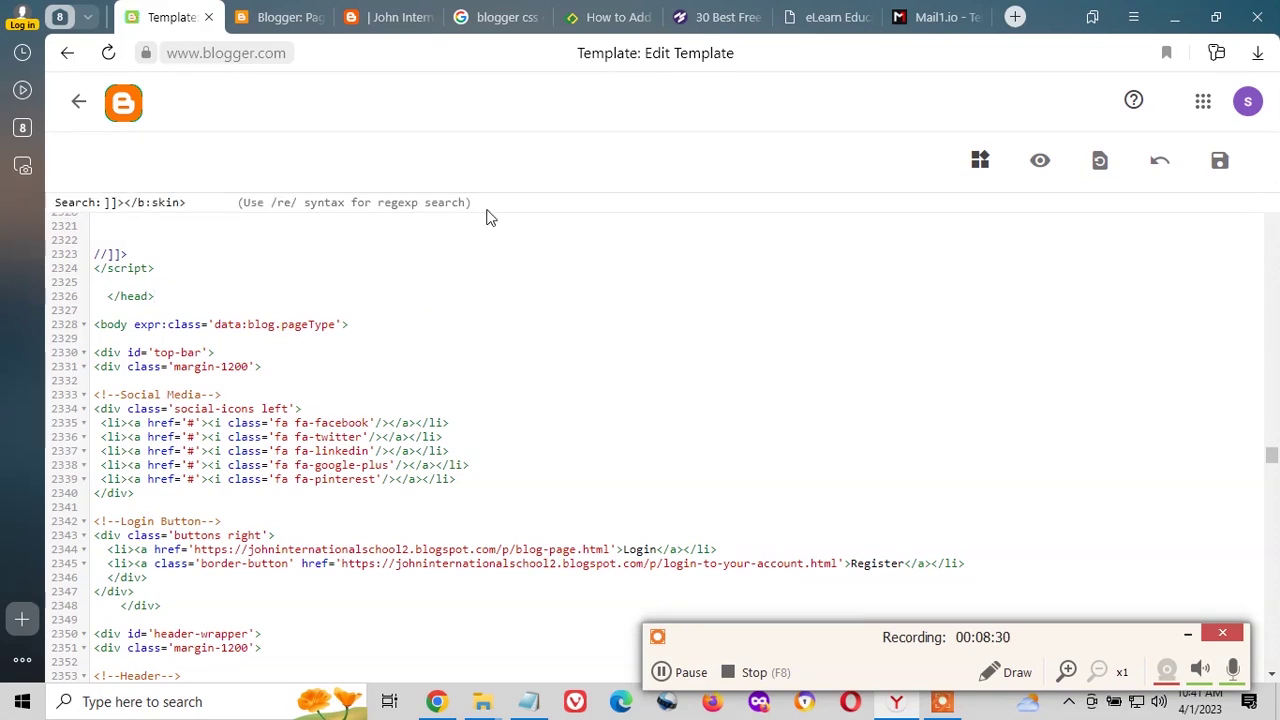
{"action": "key", "text": "Return"}
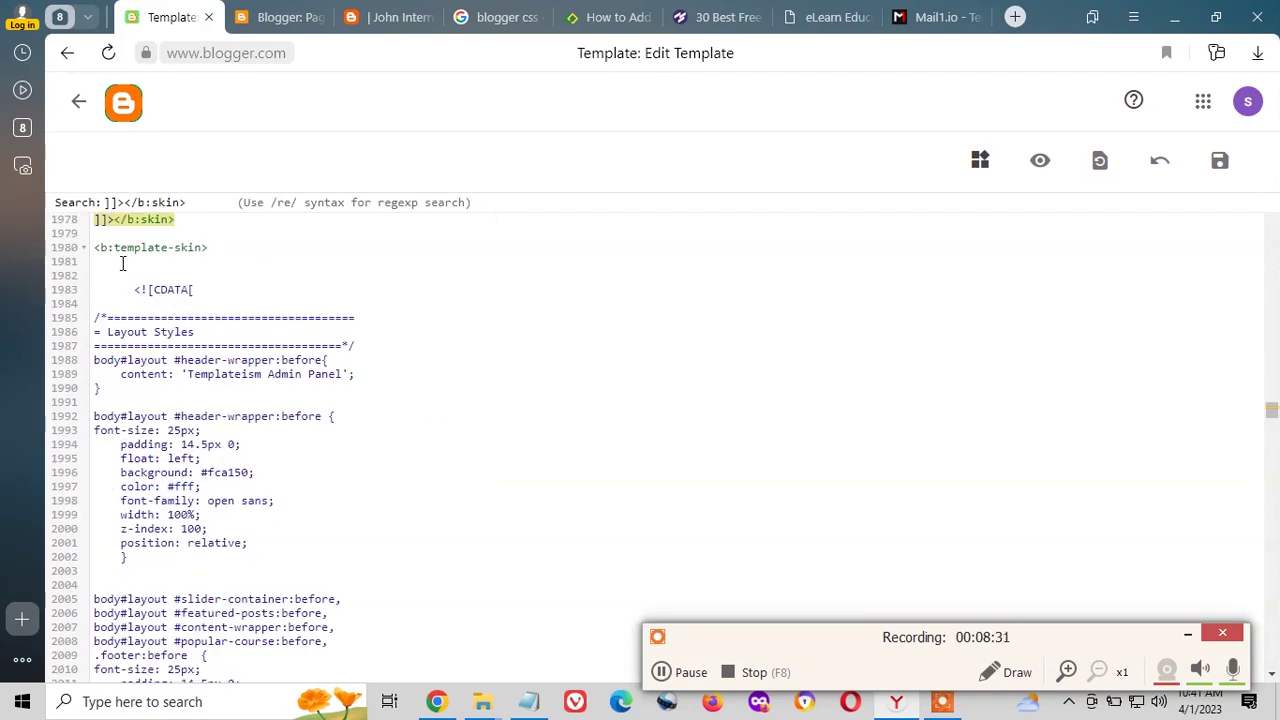
- Return to the tutorial and copy the complete Step-4 login CSS code
{"action": "left_click", "coordinate": [386, 15]}
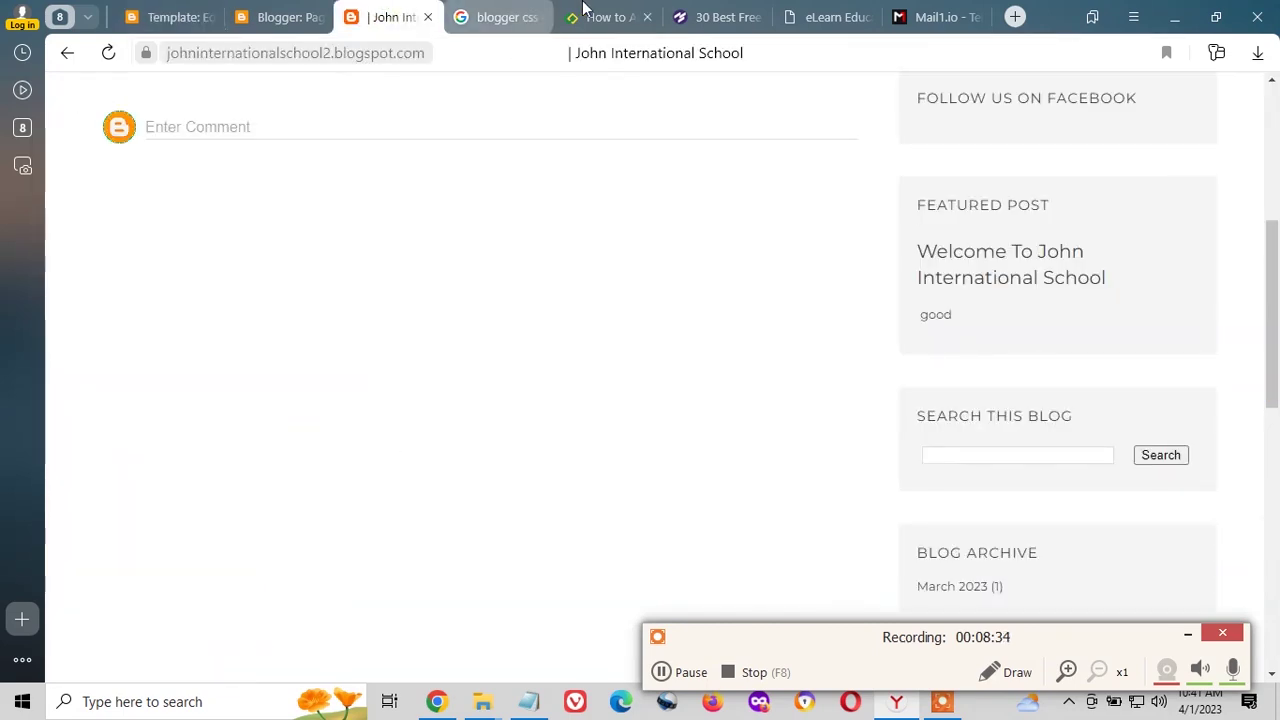
{"action": "left_click", "coordinate": [610, 17]}
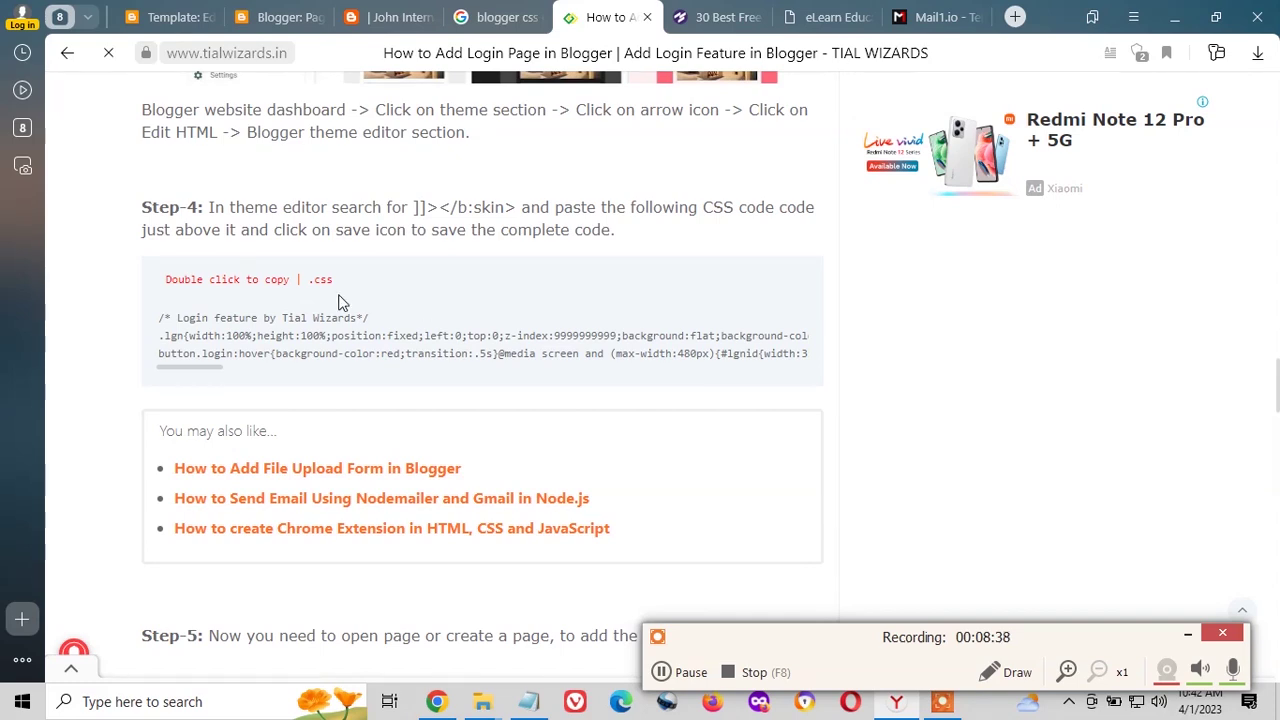
{"action": "left_click_drag", "start_coordinate": [150, 320], "coordinate": [837, 363]}
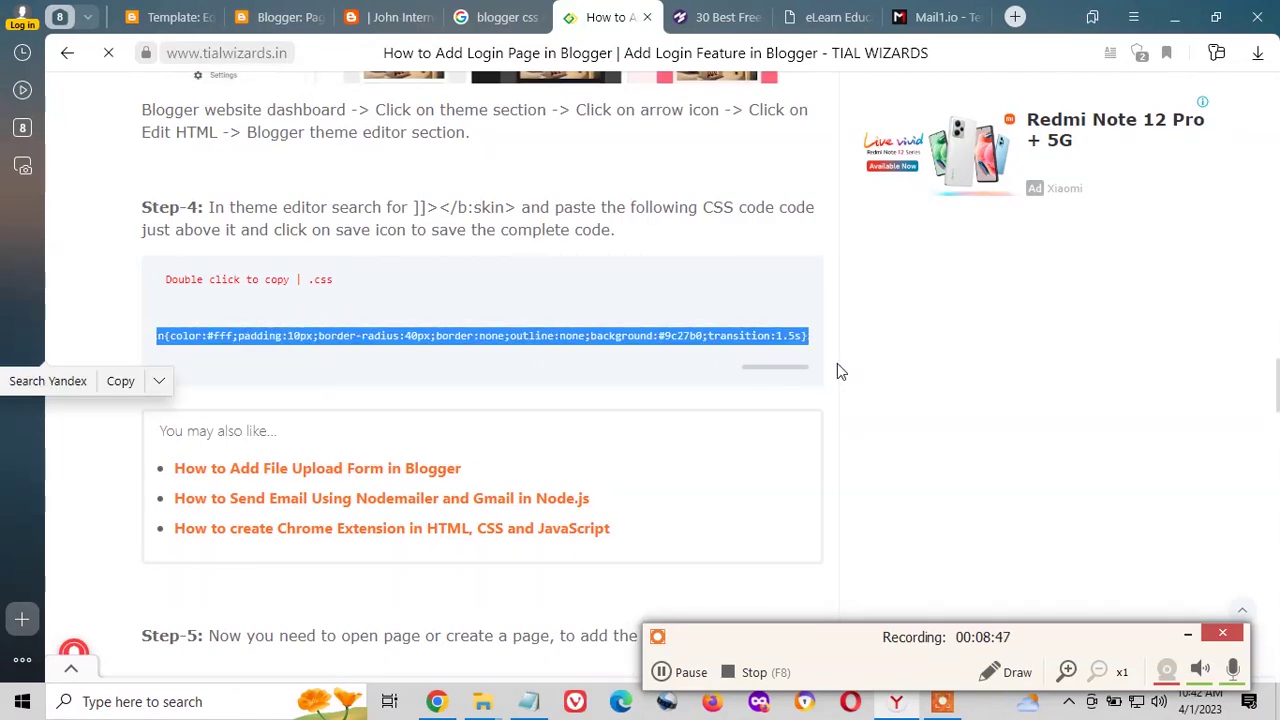
- Paste the login CSS on a new line directly above ]]></b:skin> in the Blogger template
{"action": "left_click", "coordinate": [168, 17]}
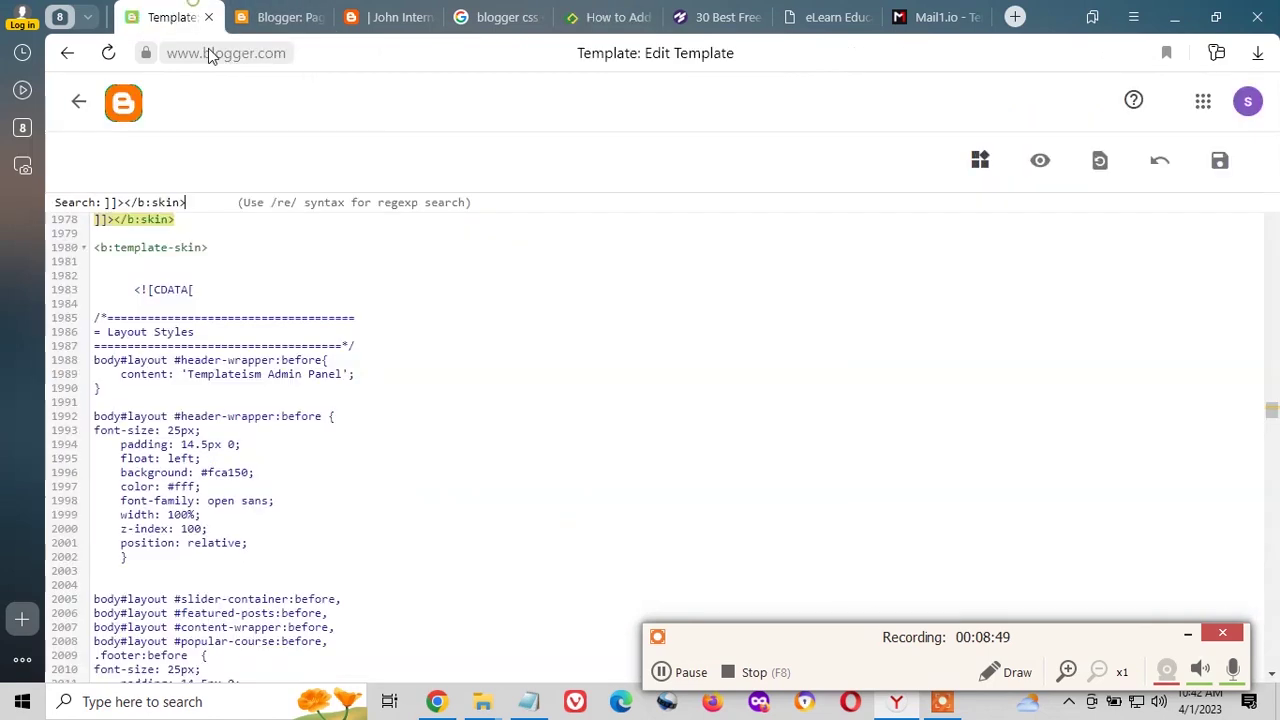
{"action": "scroll", "coordinate": [113, 268], "scroll_direction": "up", "scroll_amount": 1}
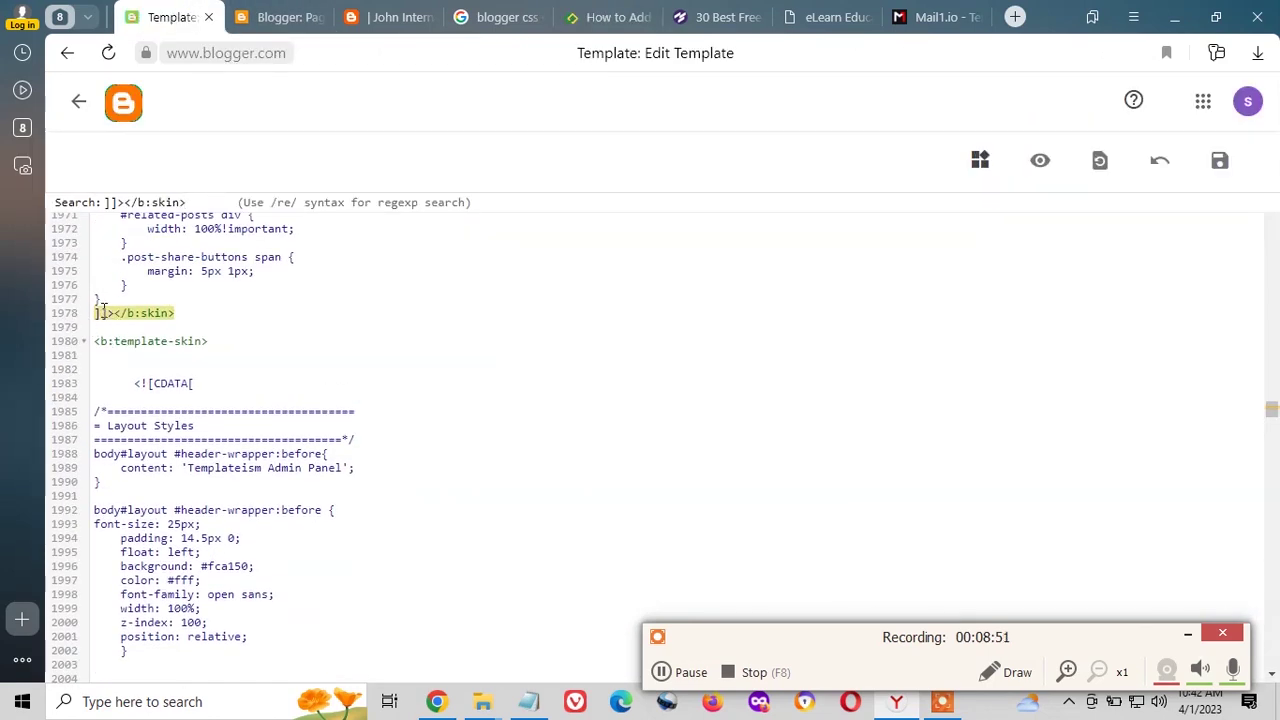
{"action": "left_click", "coordinate": [96, 313]}
{"action": "key", "text": "Return"}
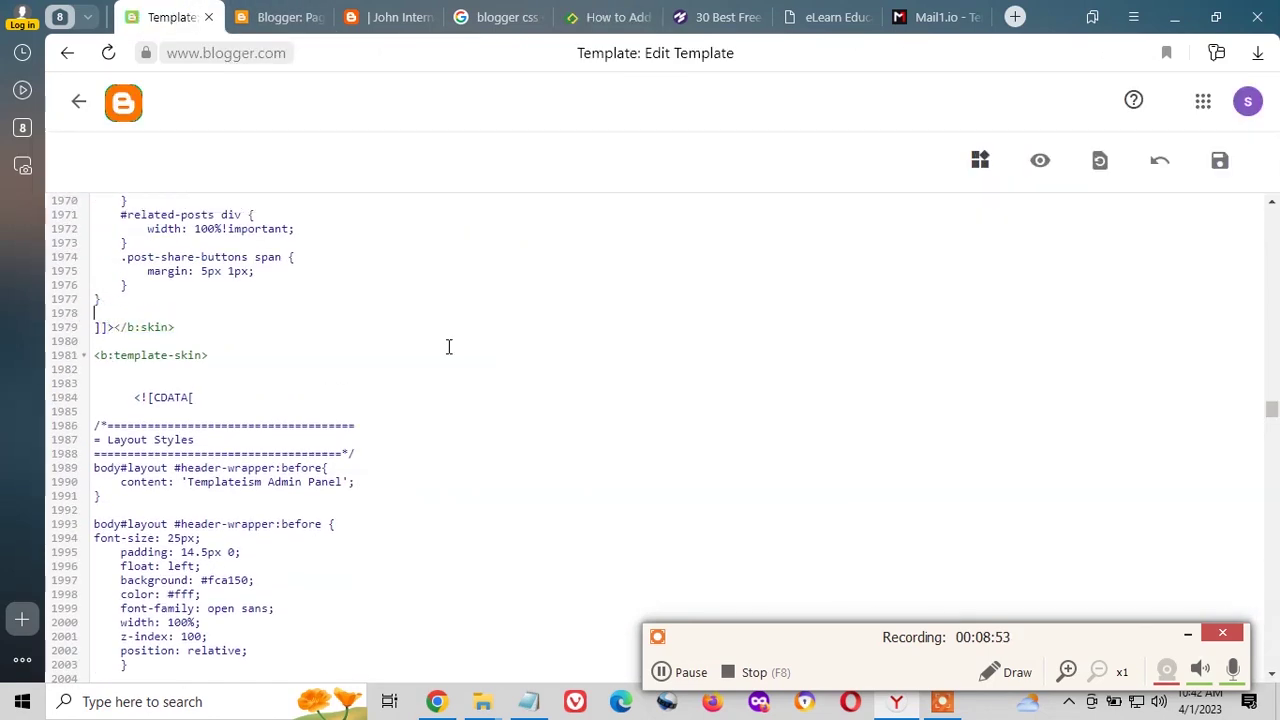
{"action": "key", "text": "ctrl+v"}
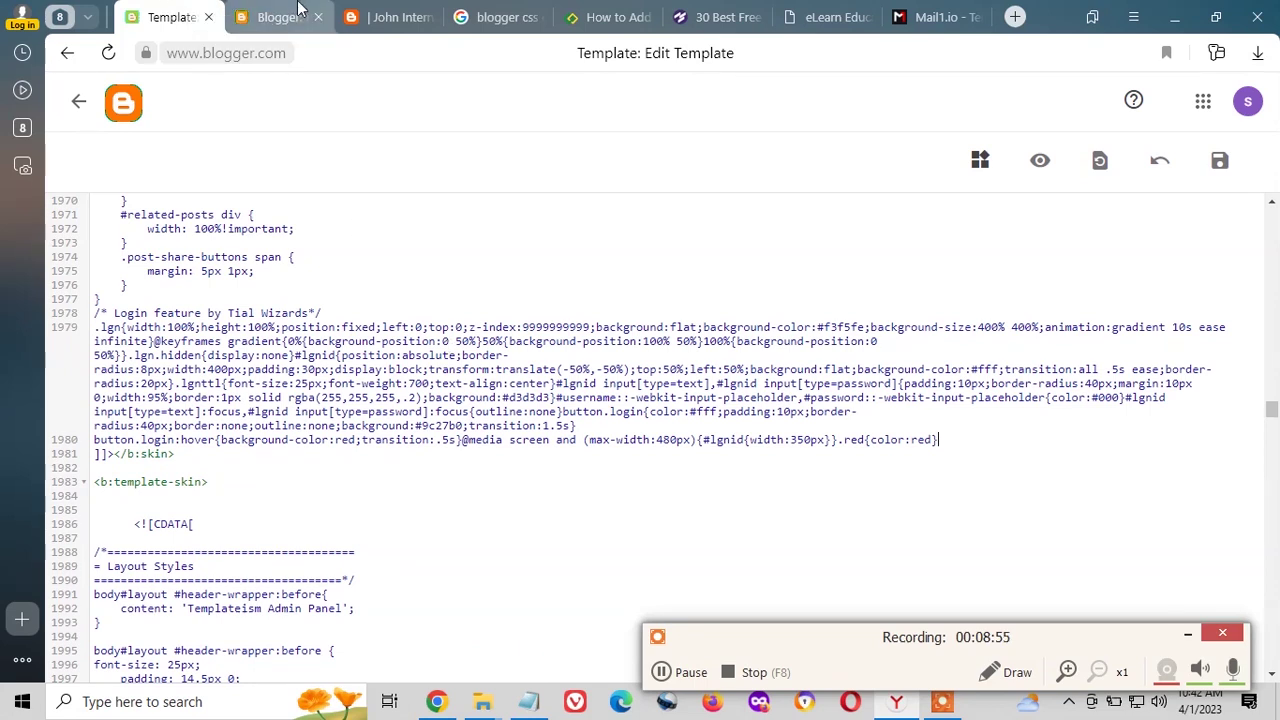
- Reorder the browser tabs so the login tutorial sits right after the Blogger pages tab
{"action": "left_click", "coordinate": [385, 17]}
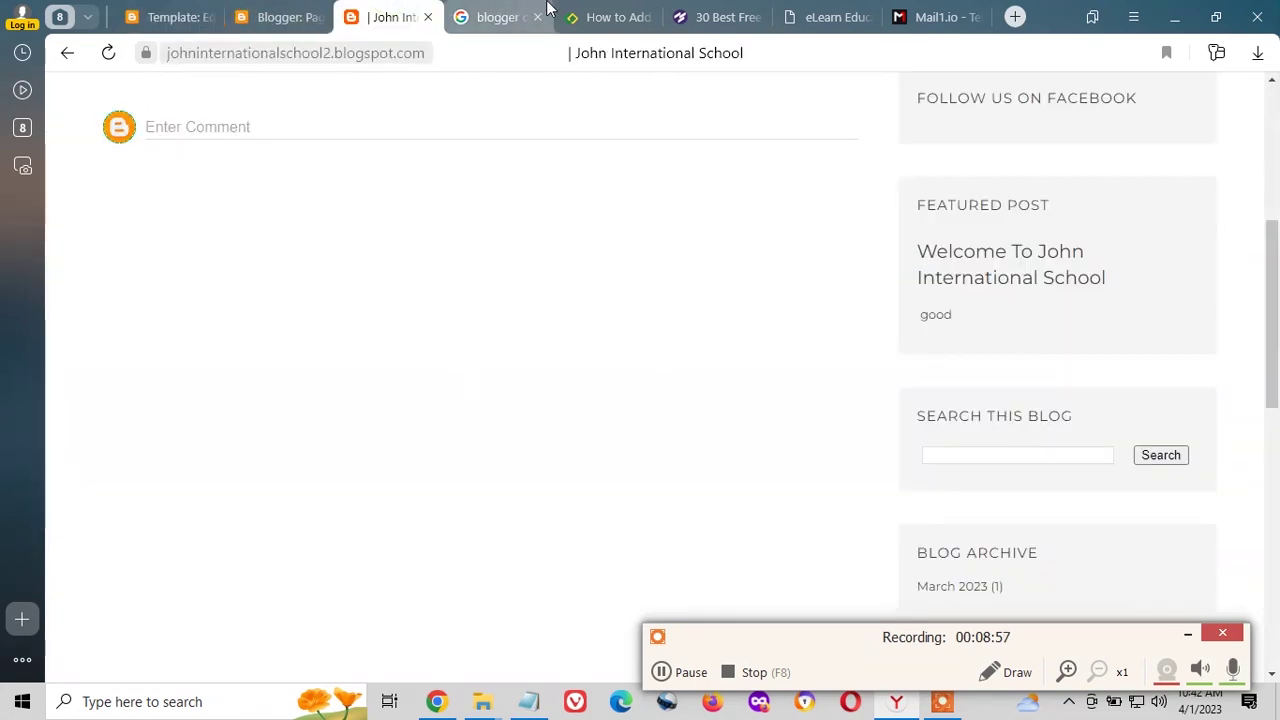
{"action": "left_click", "coordinate": [719, 4]}
{"action": "left_click_drag", "start_coordinate": [550, 8], "coordinate": [508, 9]}
{"action": "left_click", "coordinate": [757, 10]}
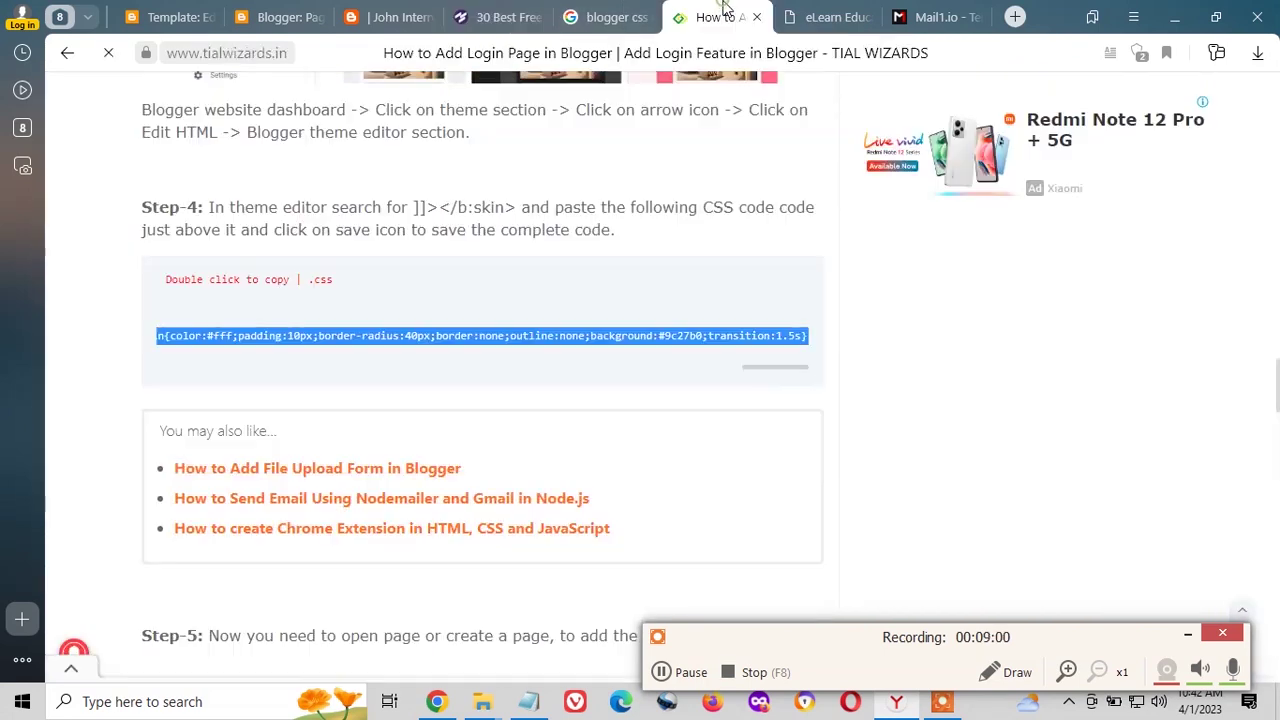
{"action": "left_click_drag", "start_coordinate": [757, 10], "coordinate": [430, 12]}
- Read the tutorial's Steps 5 to 8 on creating the page and adding the HTML and JavaScript login code
{"action": "scroll", "coordinate": [416, 444], "scroll_direction": "down", "scroll_amount": 3}
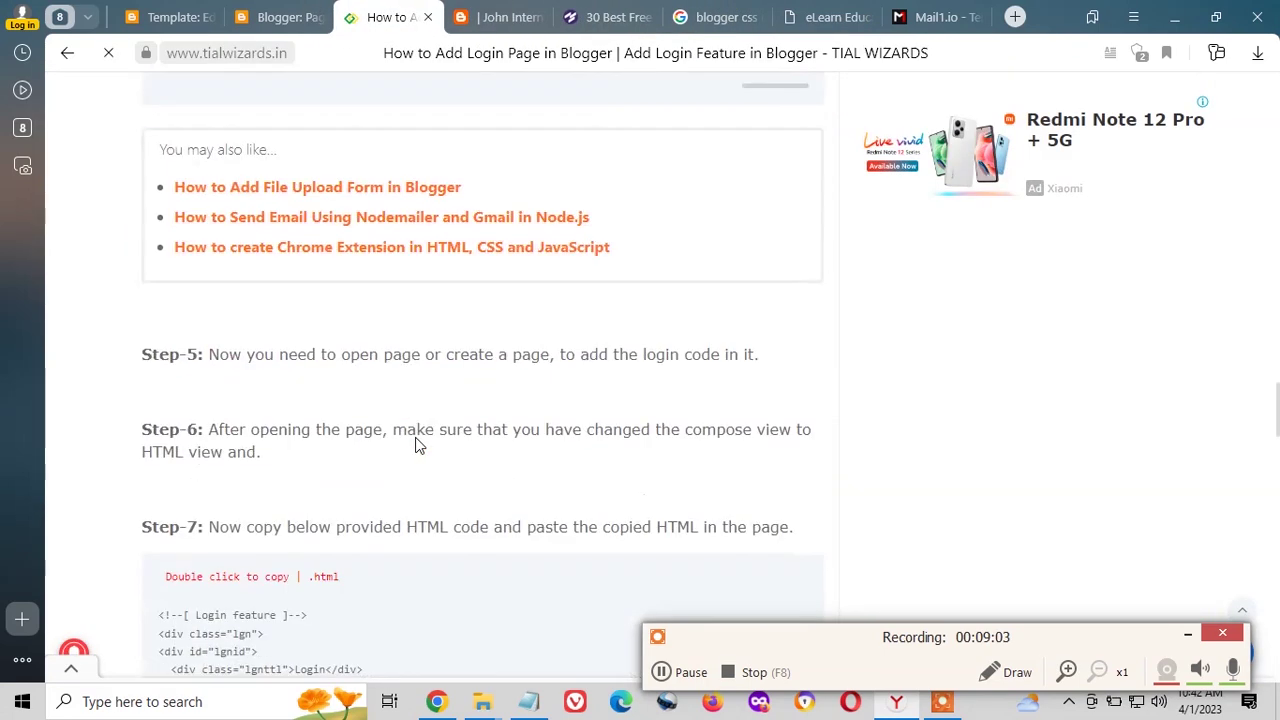
{"action": "scroll", "coordinate": [391, 408], "scroll_direction": "down", "scroll_amount": 2}
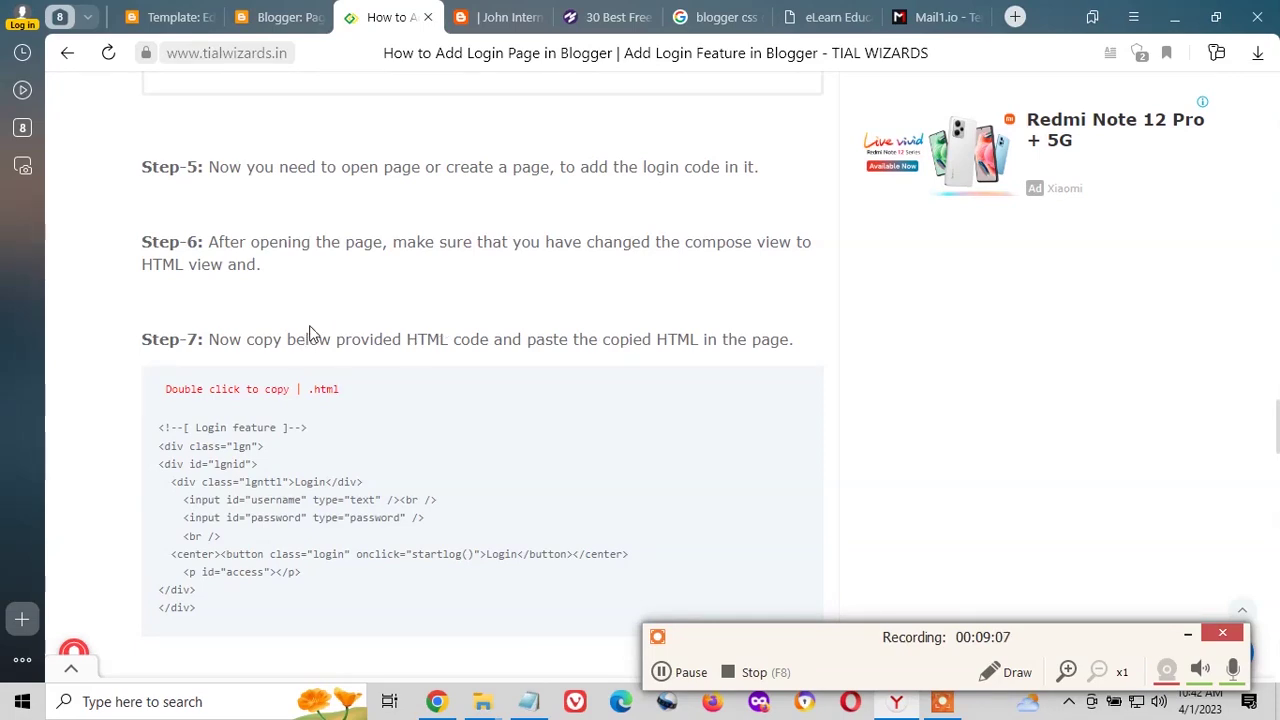
{"action": "scroll", "coordinate": [280, 326], "scroll_direction": "down", "scroll_amount": 1}
{"action": "scroll", "coordinate": [280, 326], "scroll_direction": "down", "scroll_amount": 1}
{"action": "scroll", "coordinate": [280, 326], "scroll_direction": "down", "scroll_amount": 3}
{"action": "scroll", "coordinate": [240, 300], "scroll_direction": "up", "scroll_amount": 3}
{"action": "scroll", "coordinate": [193, 266], "scroll_direction": "up", "scroll_amount": 1}
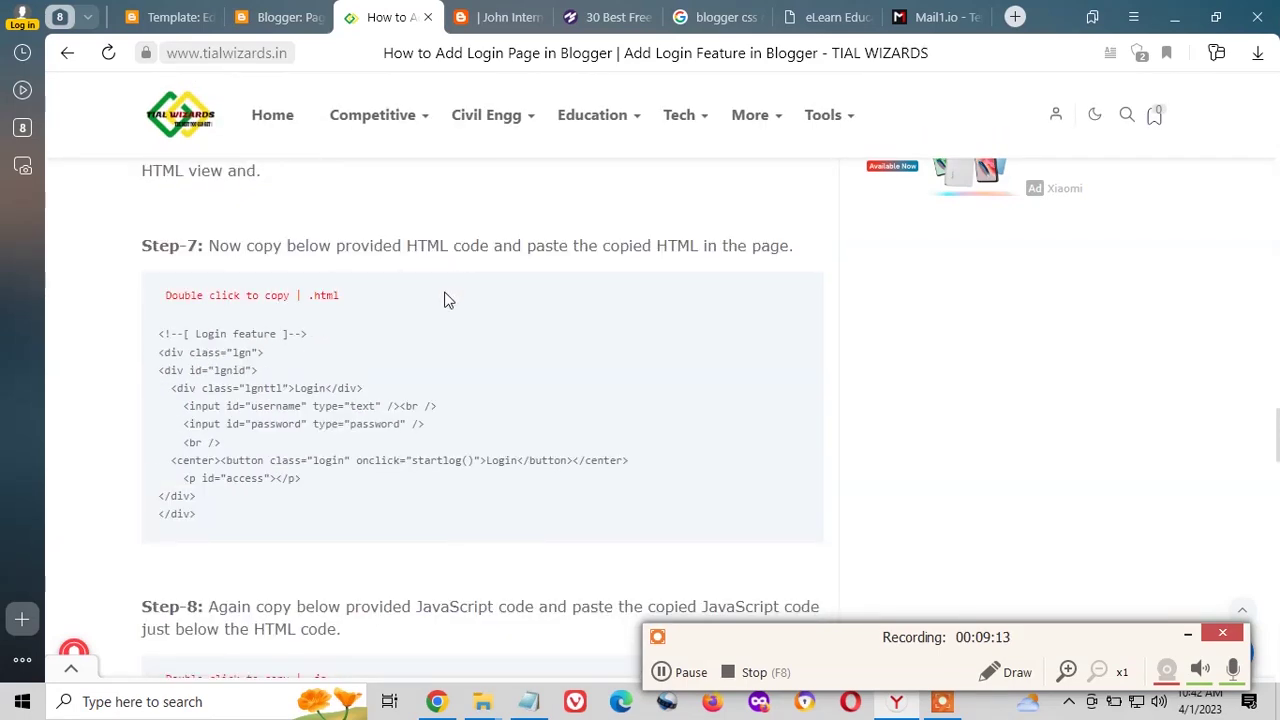
- Copy the tutorial's complete Step-7 login HTML code
{"action": "left_click_drag", "start_coordinate": [160, 332], "coordinate": [246, 531]}
{"action": "key", "text": "ctrl+c"}
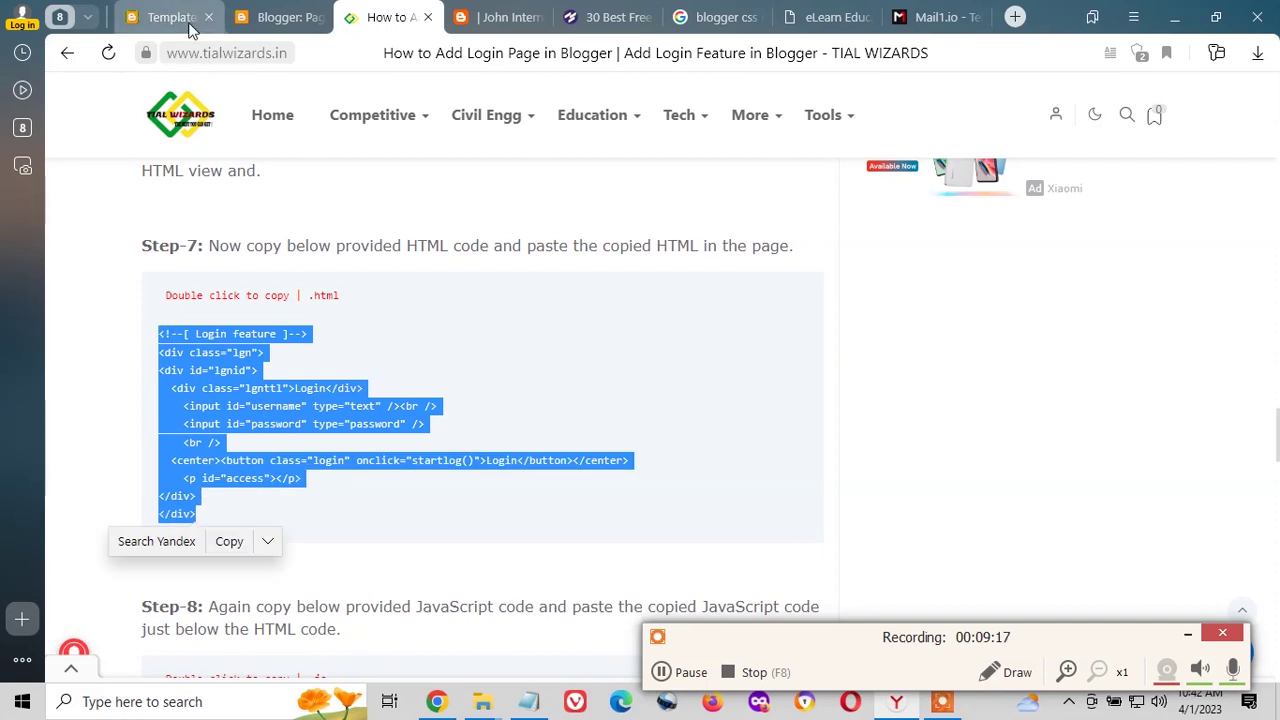
- Return to the Blogger template editor and save the template with the added login CSS
{"action": "left_click", "coordinate": [190, 20]}
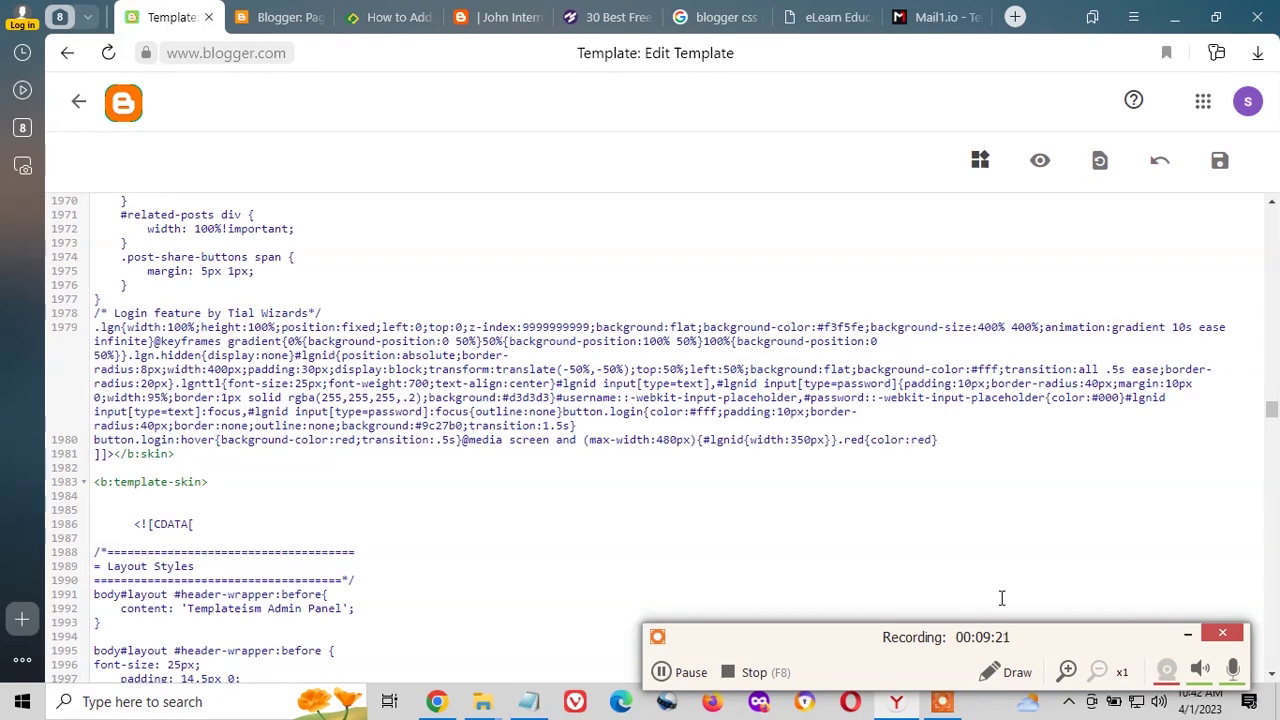
{"action": "left_click_drag", "start_coordinate": [1029, 631], "coordinate": [1028, 594]}
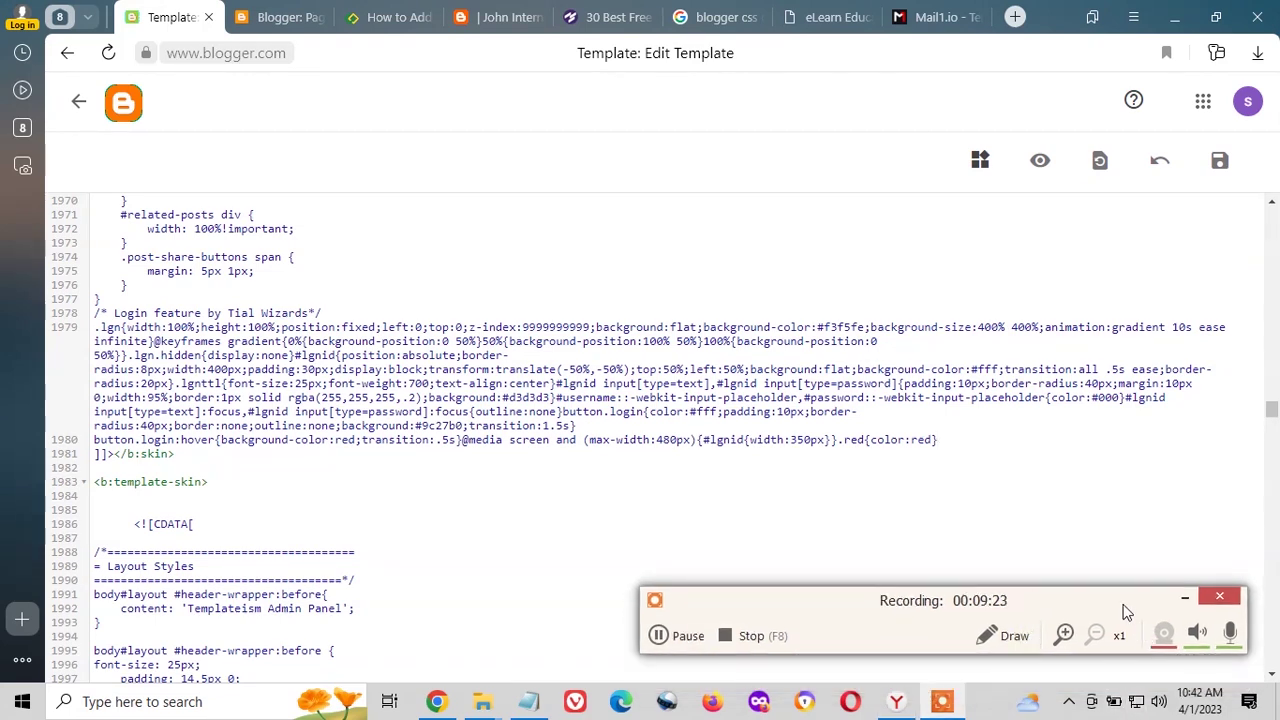
{"action": "left_click_drag", "start_coordinate": [1077, 602], "coordinate": [1103, 670]}
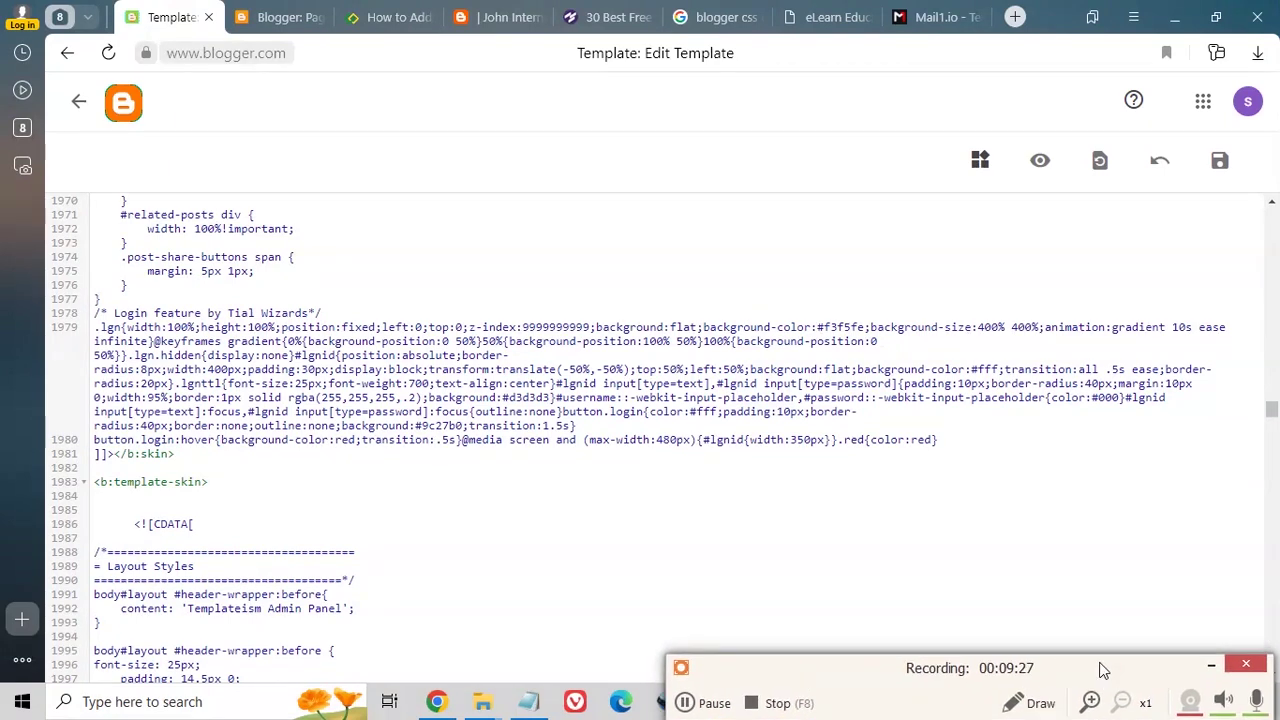
{"action": "left_click", "coordinate": [1219, 160]}
- Open the "Login To Your Account" page in HTML view and replace its content with the copied login HTML code
{"action": "mouse_move", "coordinate": [276, 10]}
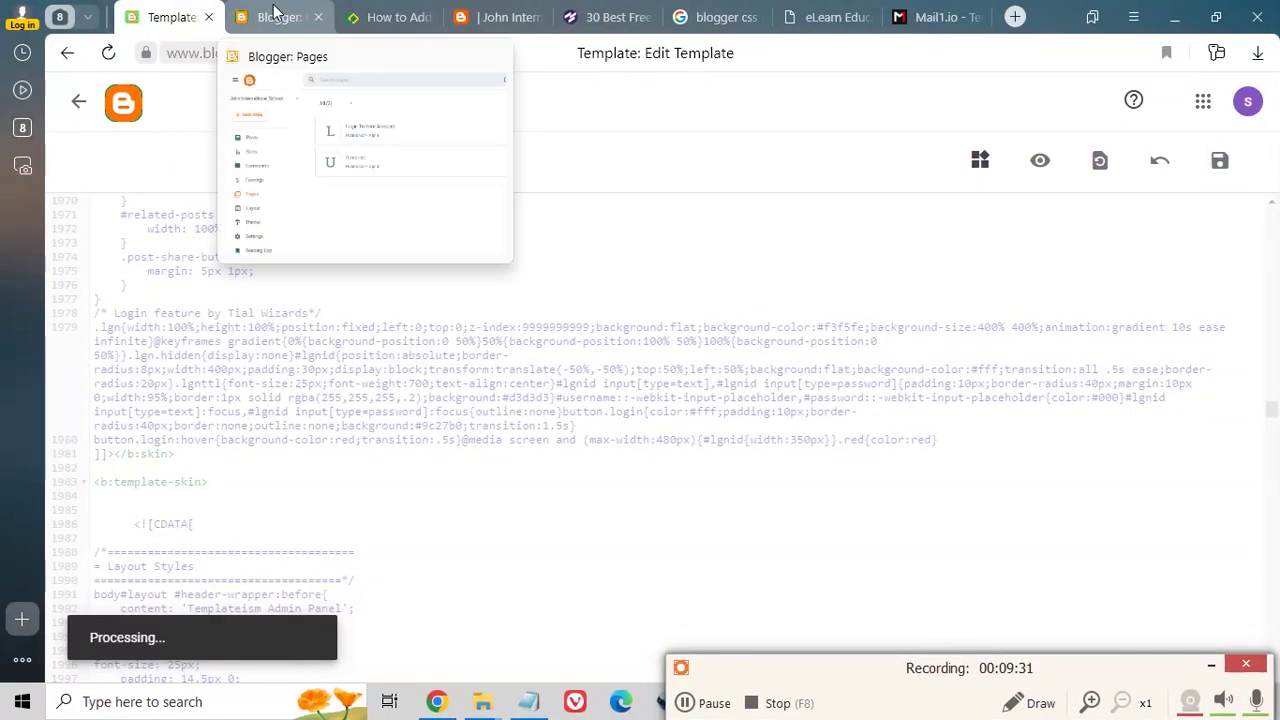
{"action": "left_click", "coordinate": [276, 14]}
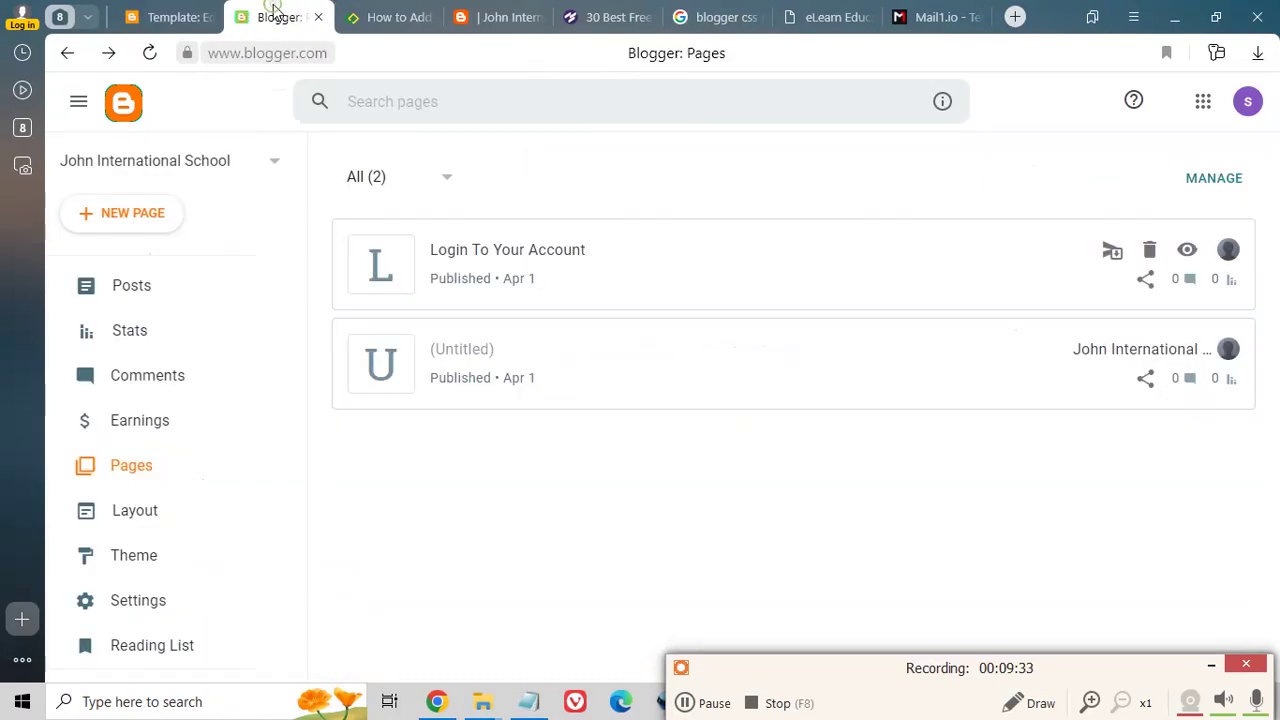
{"action": "left_click", "coordinate": [606, 14]}
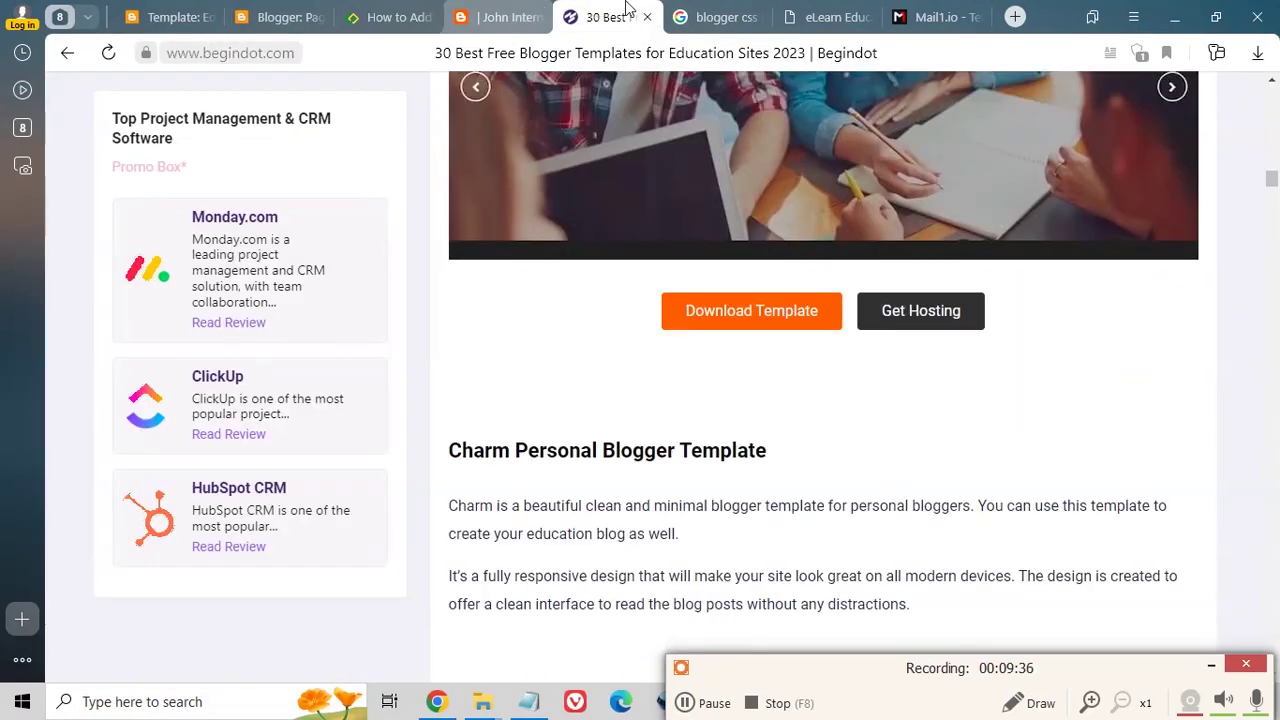
{"action": "left_click", "coordinate": [680, 14]}
{"action": "left_click", "coordinate": [288, 8]}
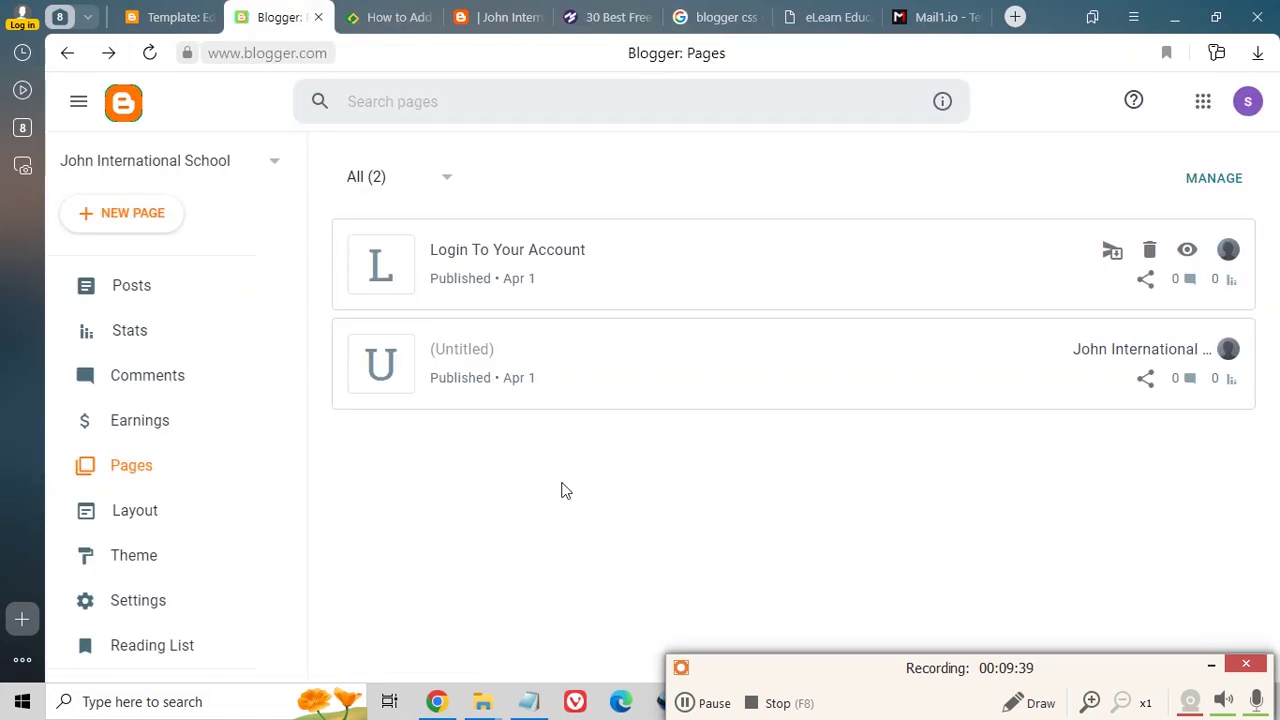
{"action": "left_click", "coordinate": [567, 255]}
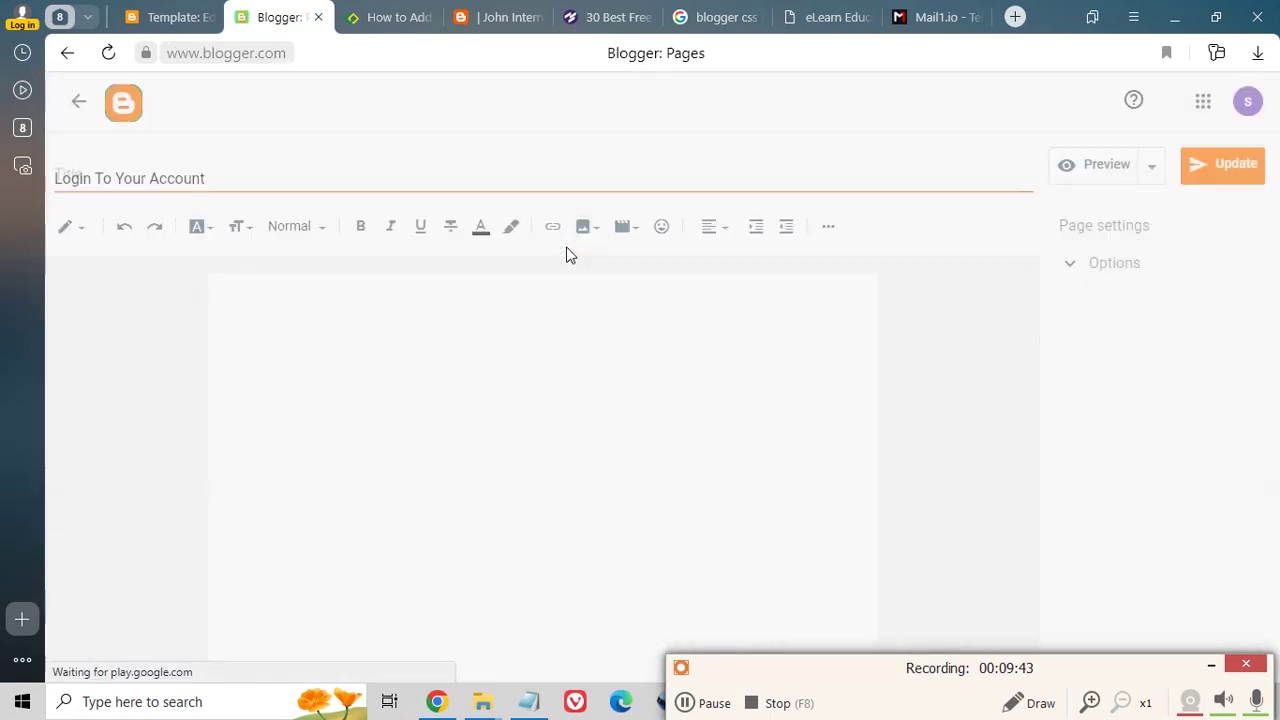
{"action": "left_click", "coordinate": [68, 228]}
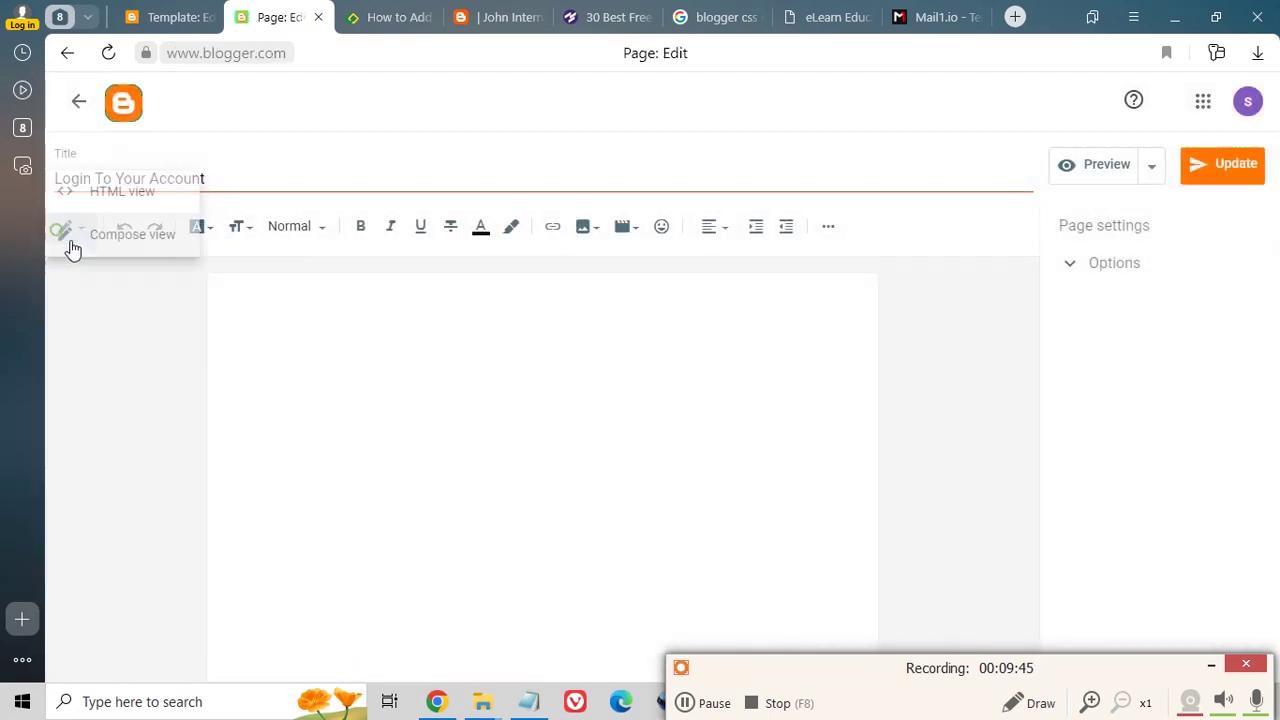
{"action": "left_click", "coordinate": [122, 191]}
{"action": "key", "text": "ctrl+a"}
{"action": "key", "text": "ctrl+v"}
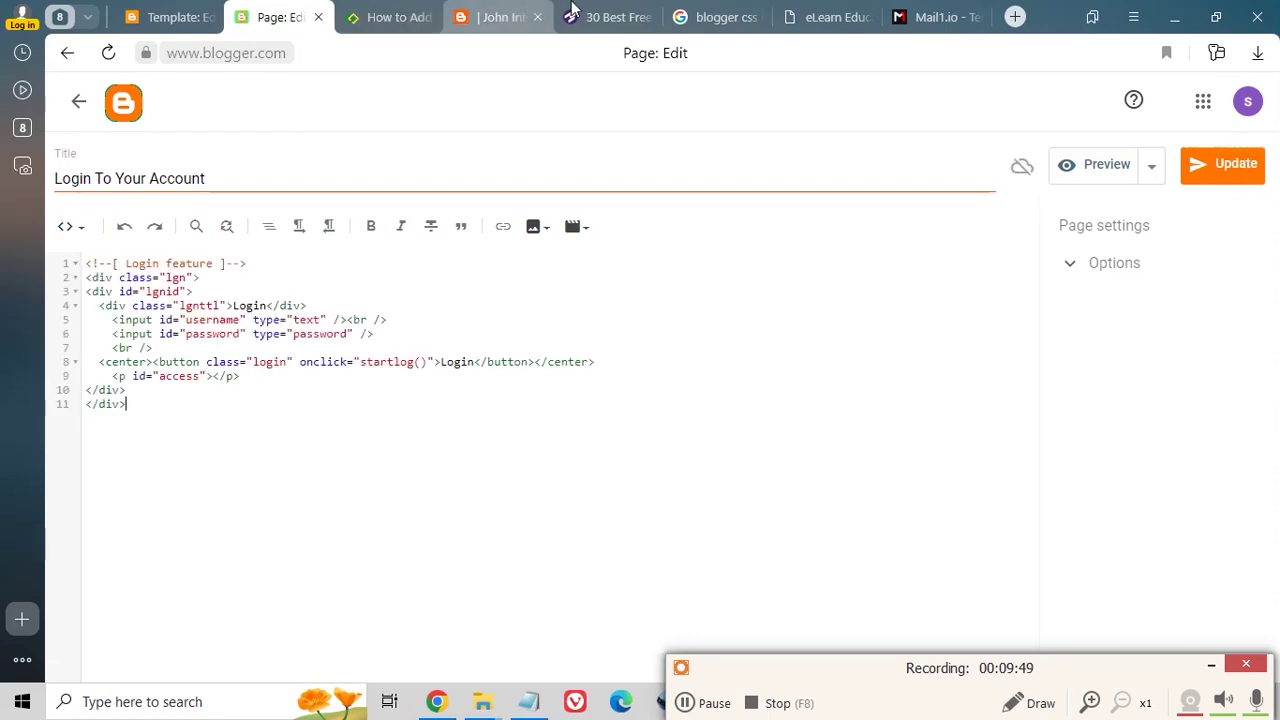
- Copy the tutorial's Step-8 JavaScript into the login page just below the HTML code and update the page
{"action": "left_click", "coordinate": [395, 17]}
{"action": "scroll", "coordinate": [229, 467], "scroll_direction": "down", "scroll_amount": 2}
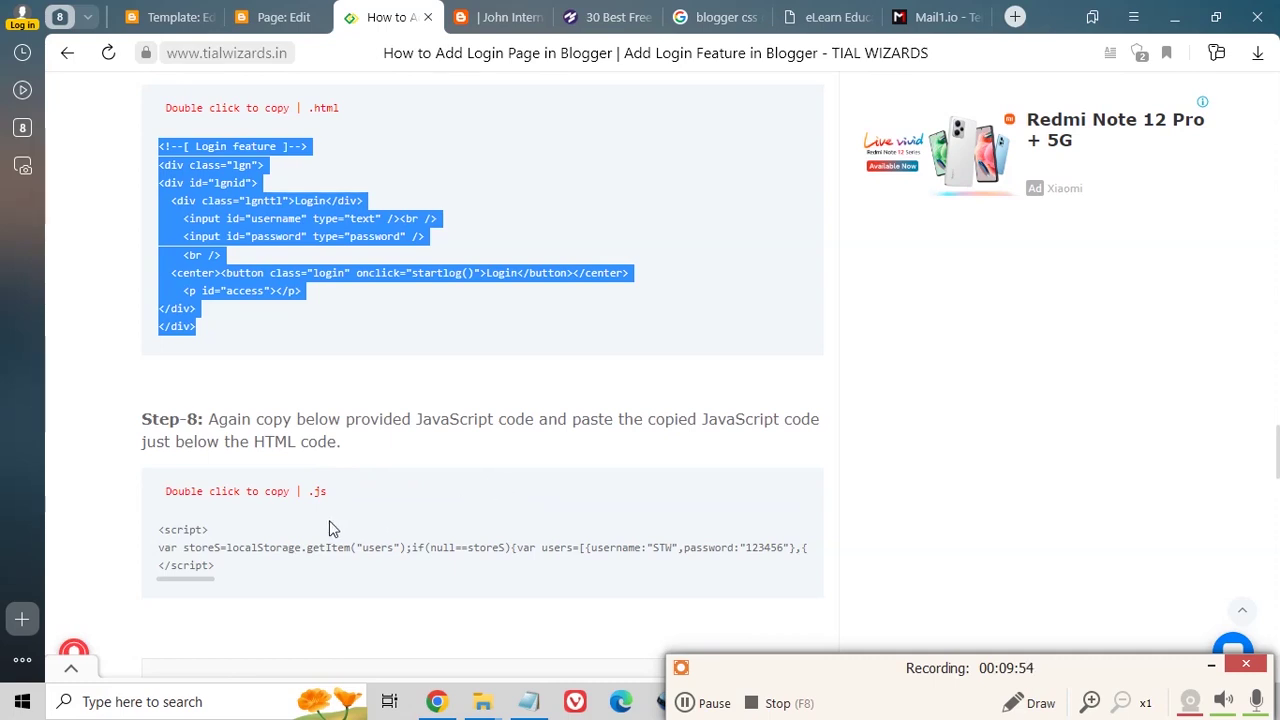
{"action": "left_click_drag", "start_coordinate": [160, 529], "coordinate": [215, 566]}
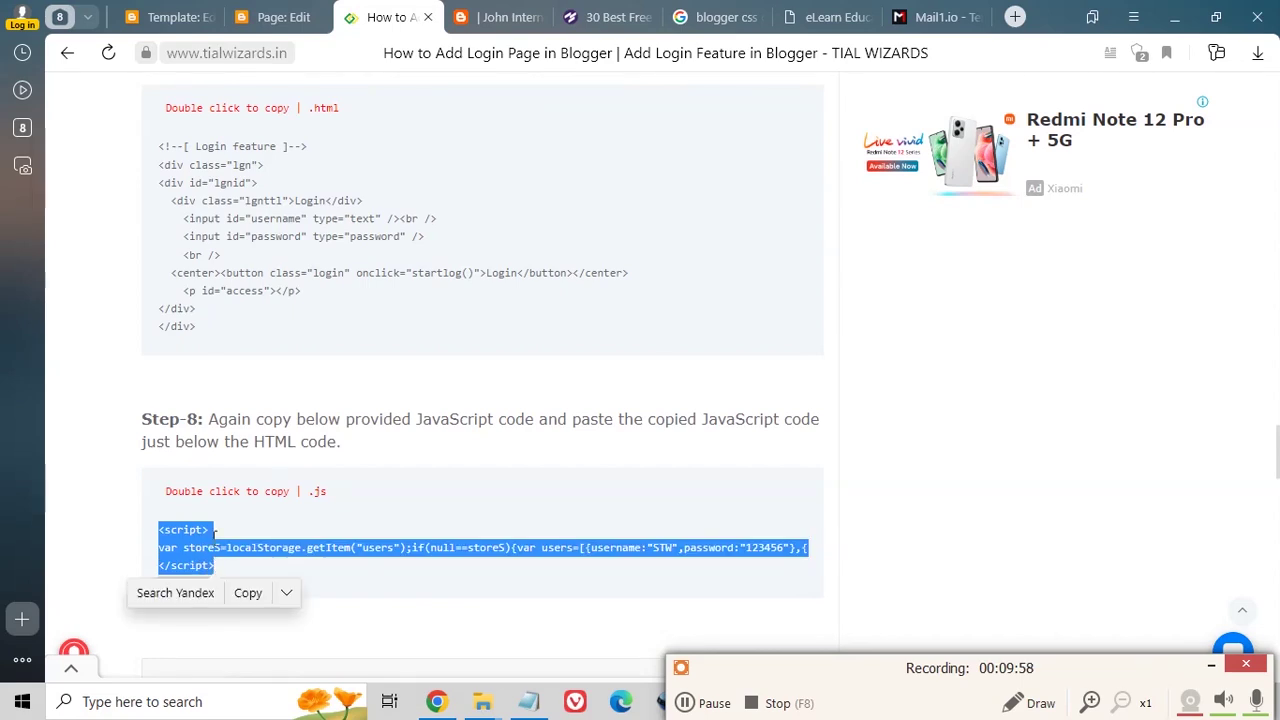
{"action": "left_click", "coordinate": [180, 10]}
{"action": "left_click", "coordinate": [278, 15]}
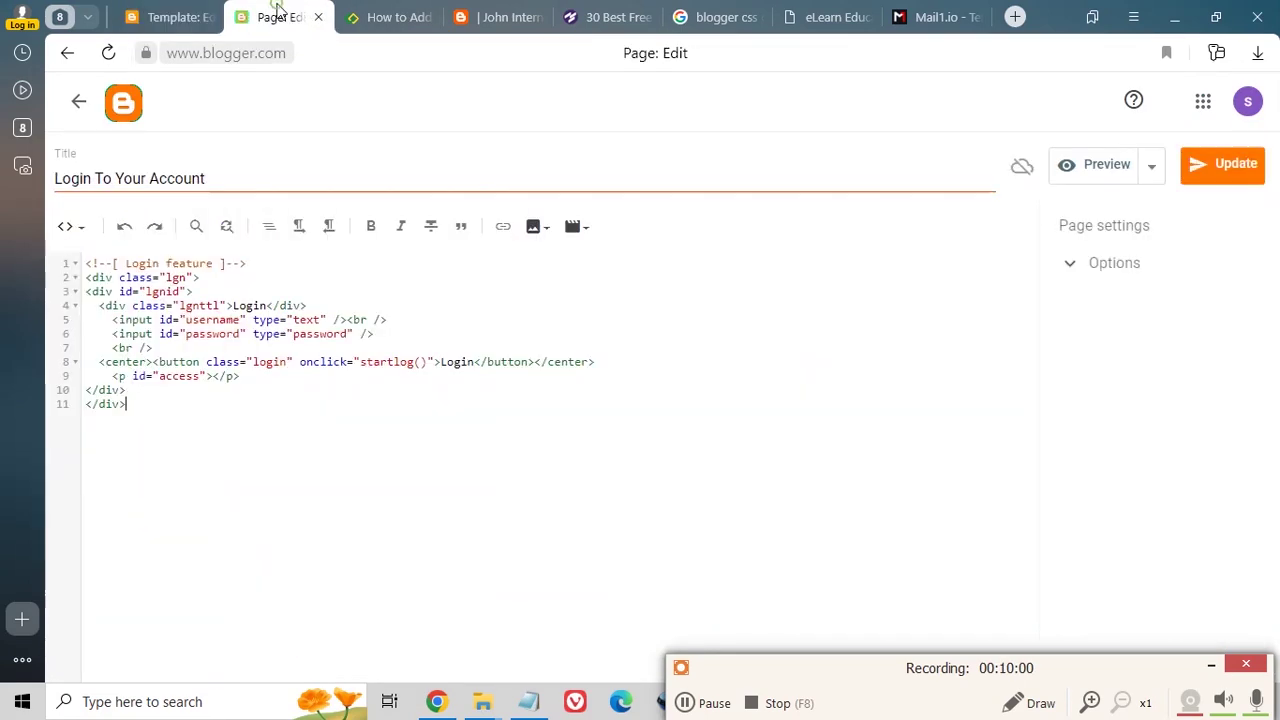
{"action": "key", "text": "ctrl+v"}
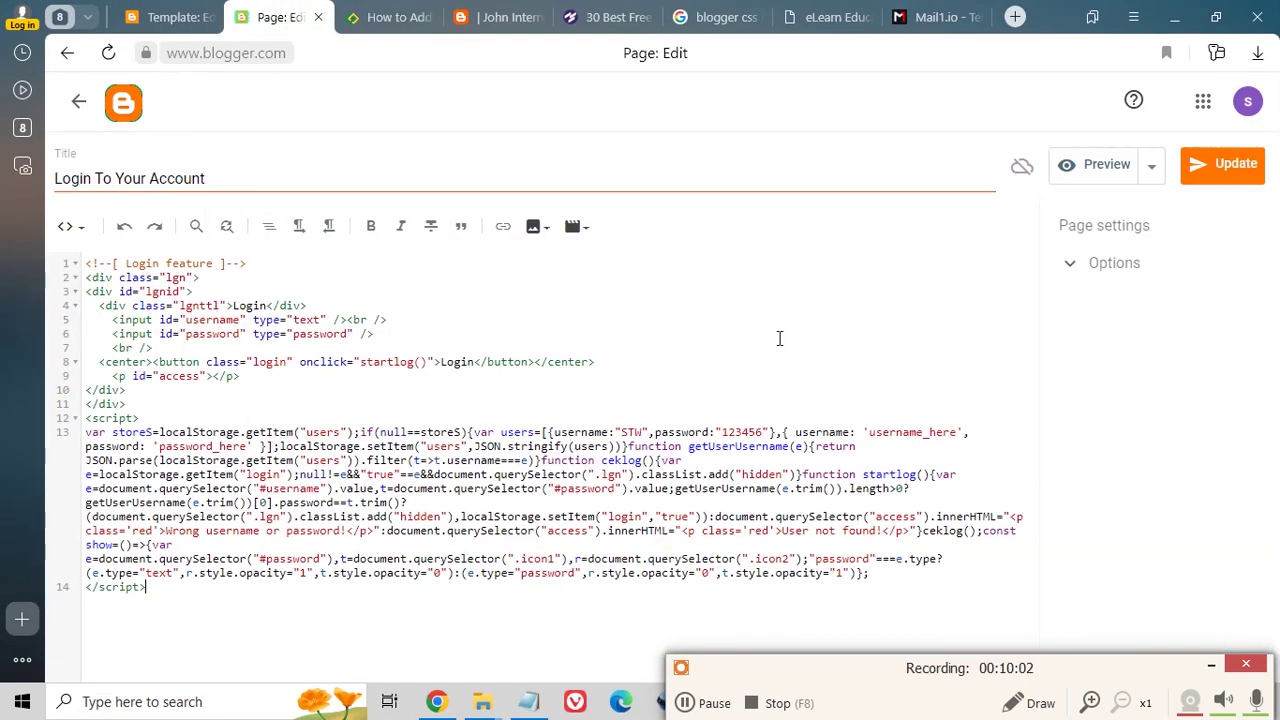
{"action": "left_click", "coordinate": [1217, 163]}
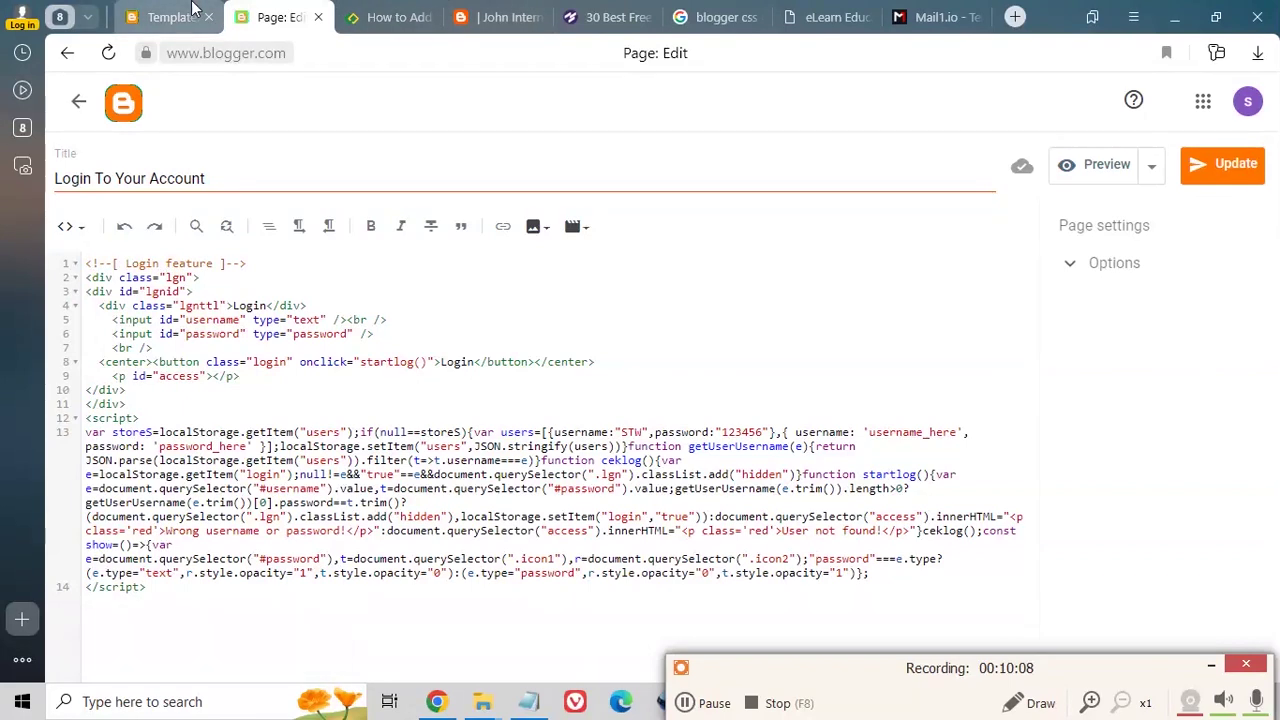
- Title the untitled Blogger page "Register Your Account", update it and return to the pages list
{"action": "left_click", "coordinate": [170, 17]}
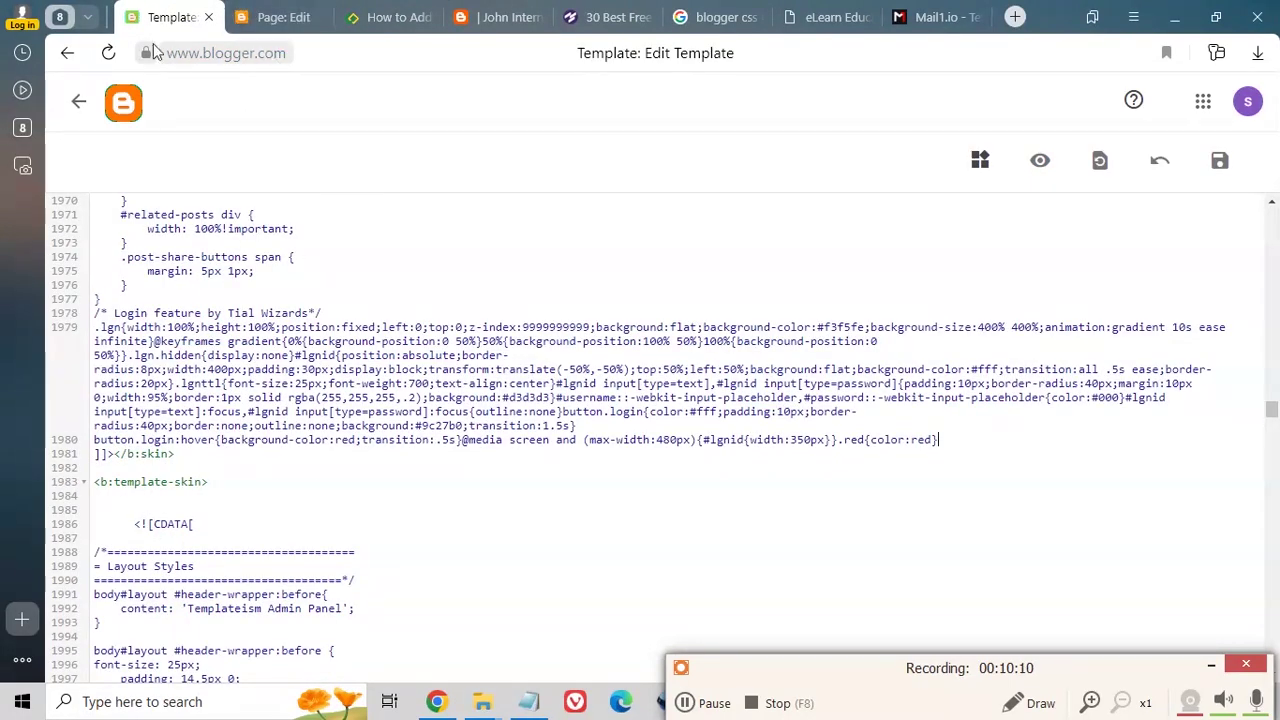
{"action": "left_click", "coordinate": [283, 17]}
{"action": "left_click", "coordinate": [79, 100]}
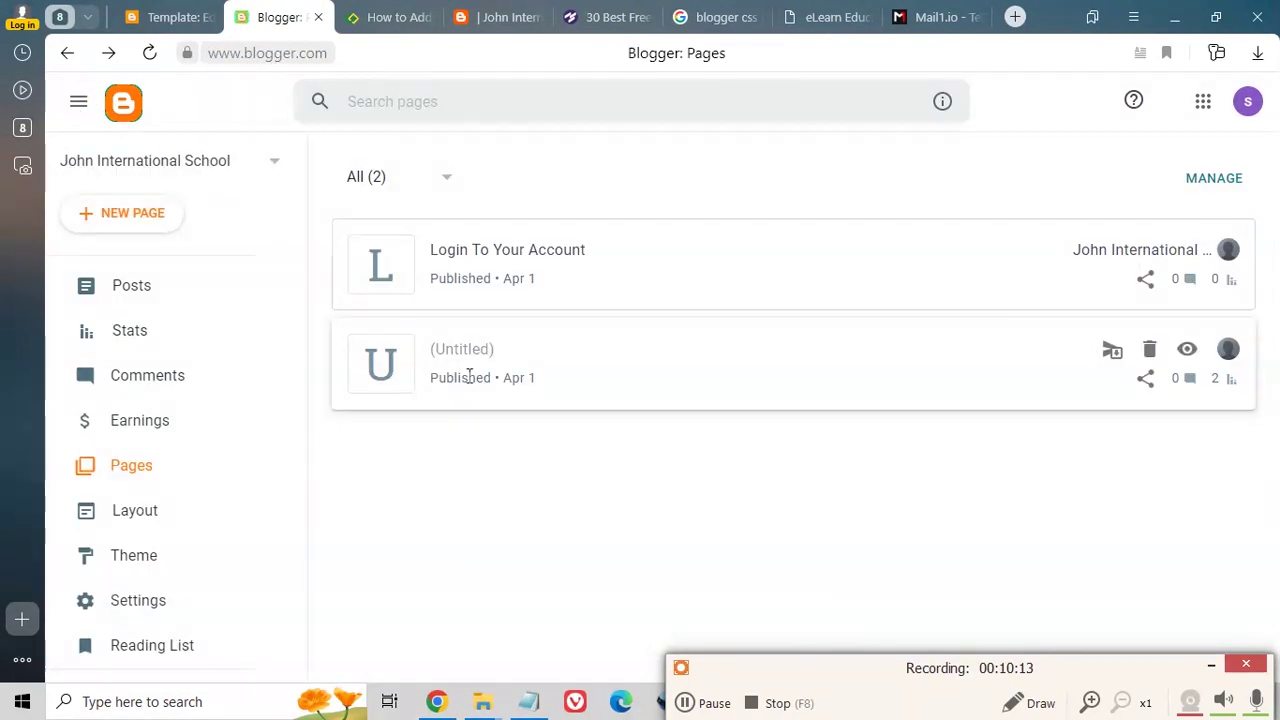
{"action": "left_click", "coordinate": [457, 366]}
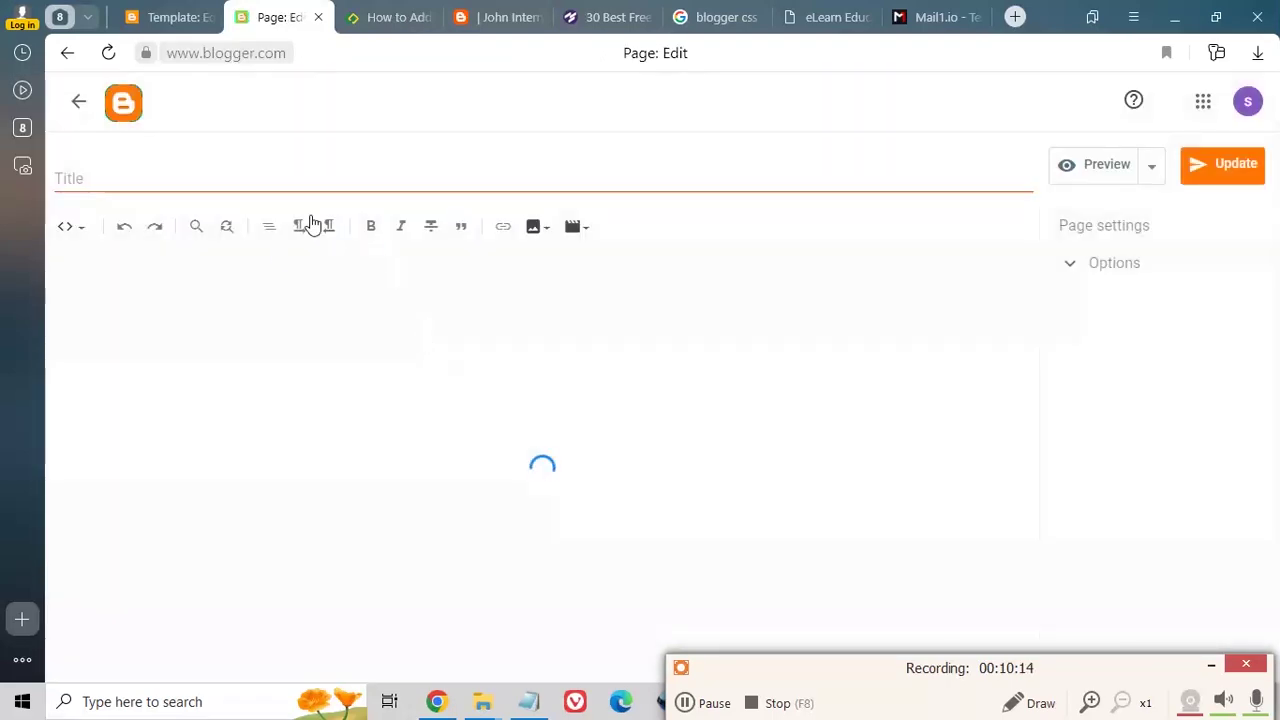
{"action": "left_click", "coordinate": [174, 168]}
{"action": "type", "text": "Regi"}
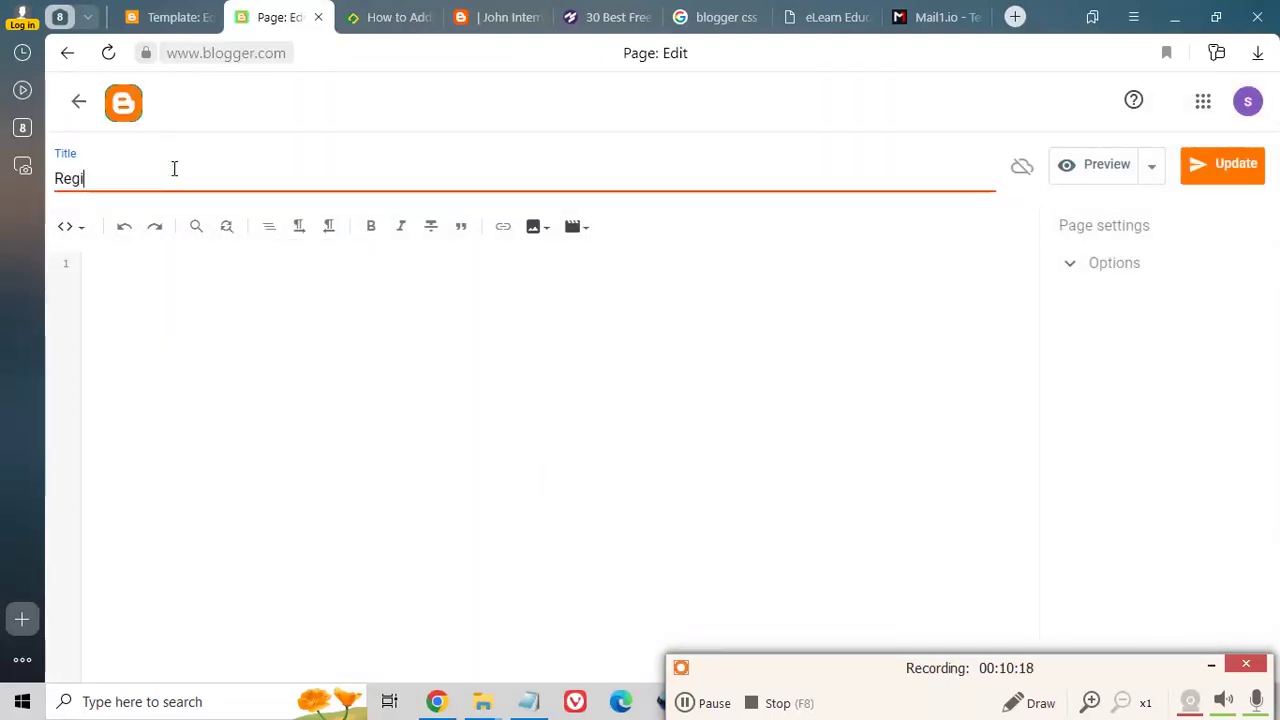
{"action": "type", "text": "ster Y"}
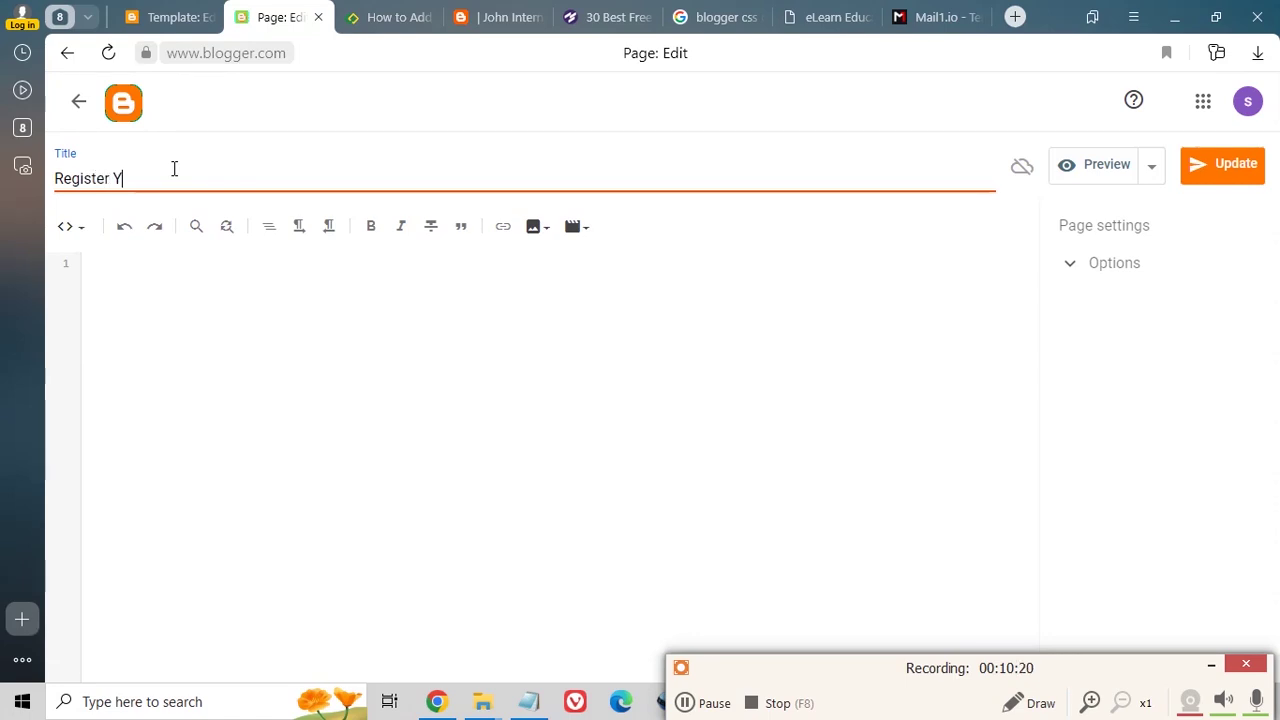
{"action": "type", "text": "our Account"}
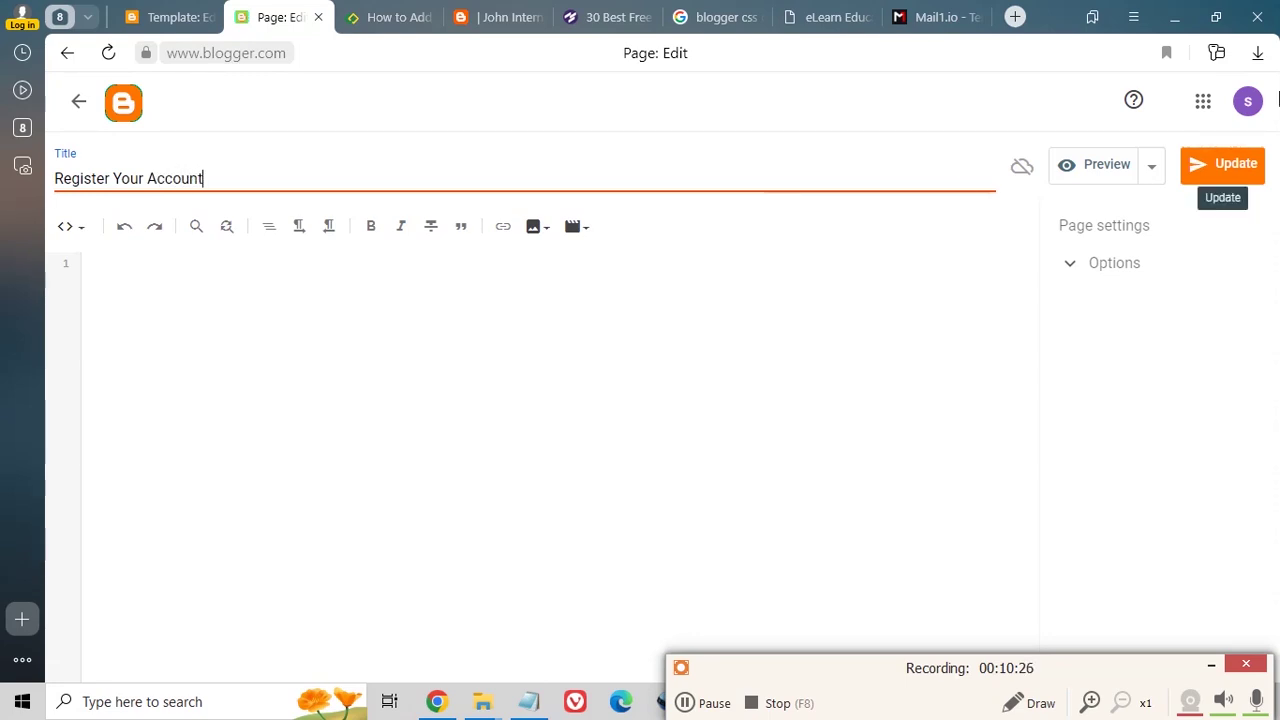
{"action": "left_click", "coordinate": [1229, 166]}
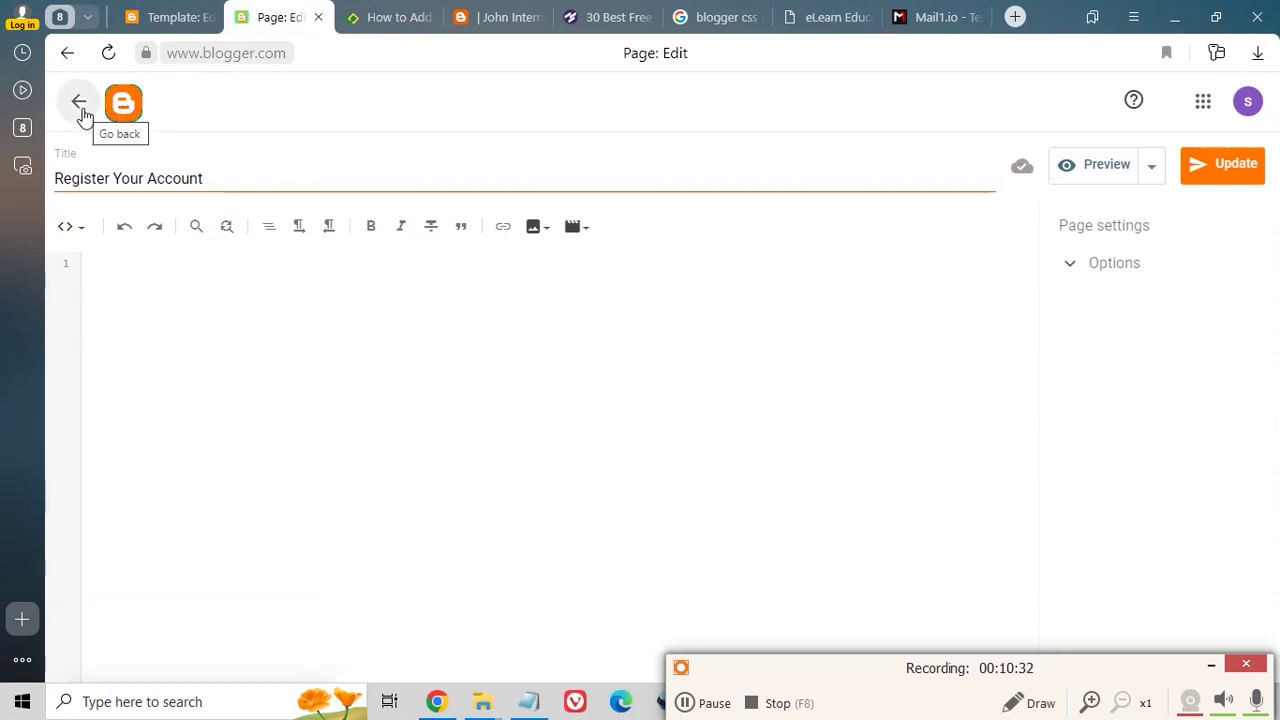
{"action": "left_click", "coordinate": [82, 106]}
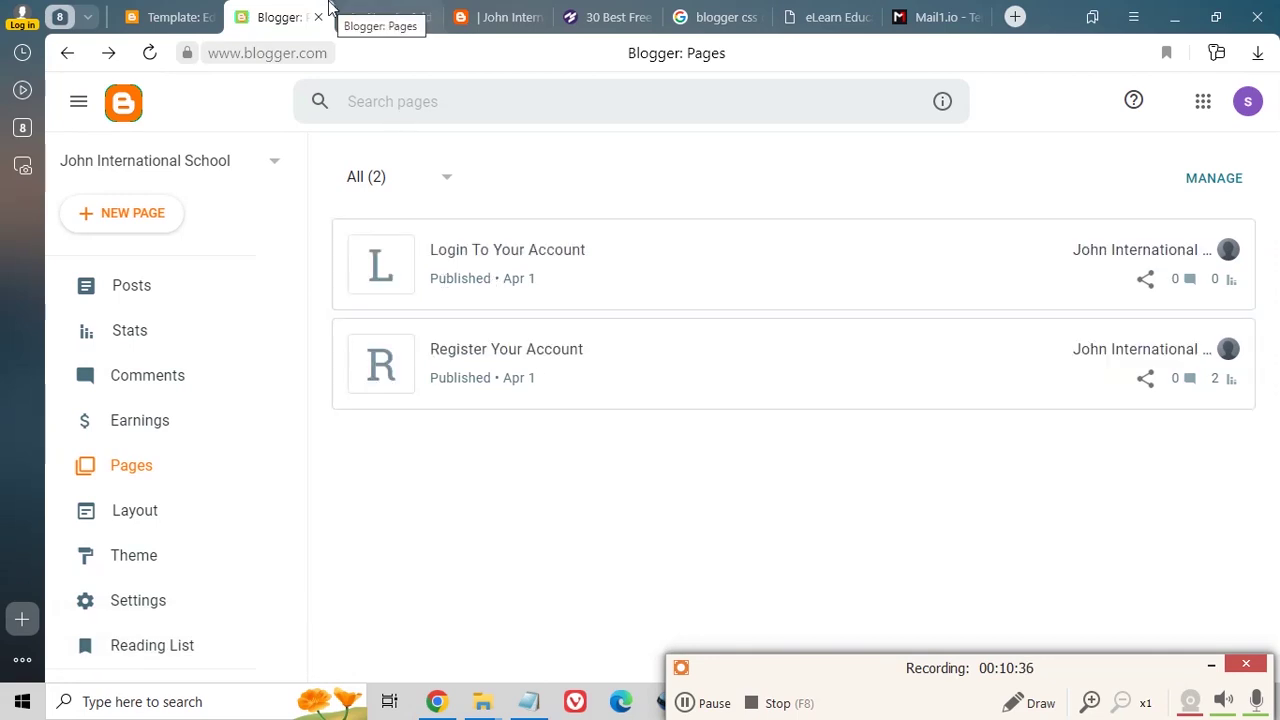
- Check on the live school site which pages the Login and Register buttons open, and try the login form's fields
{"action": "left_click", "coordinate": [492, 17]}
{"action": "scroll", "coordinate": [190, 252], "scroll_direction": "up", "scroll_amount": 5}
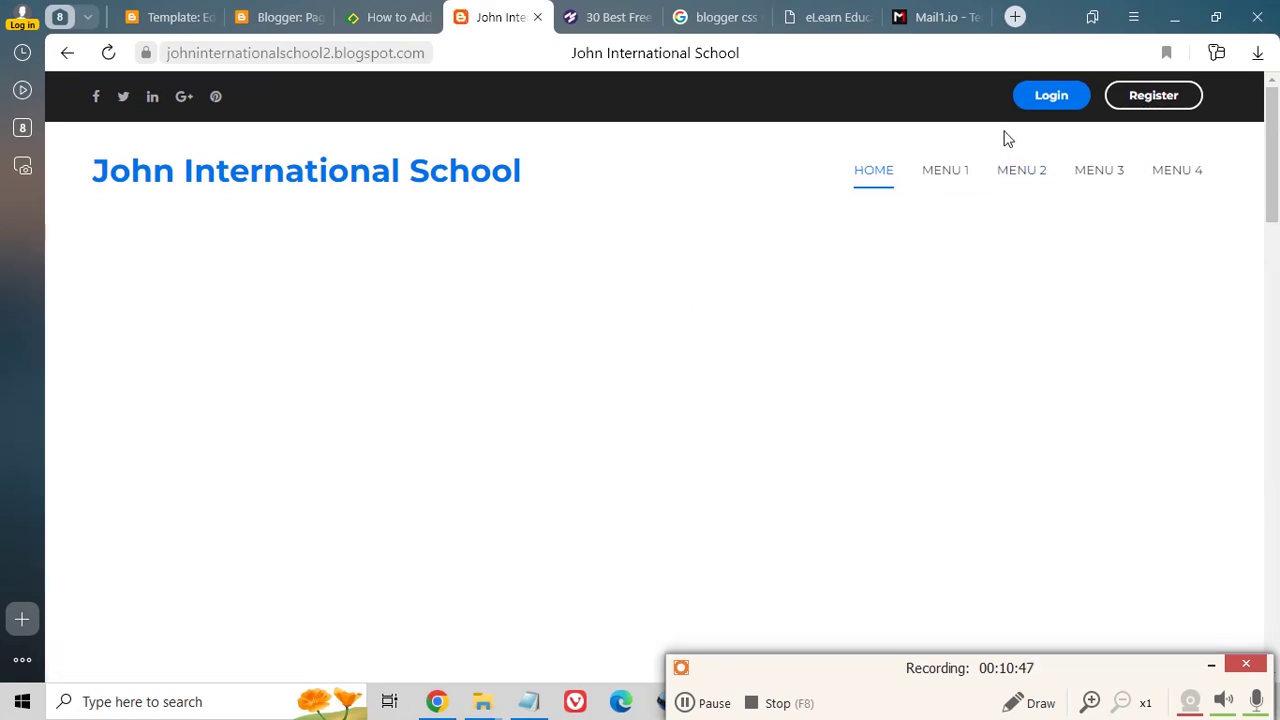
{"action": "left_click", "coordinate": [1058, 100]}
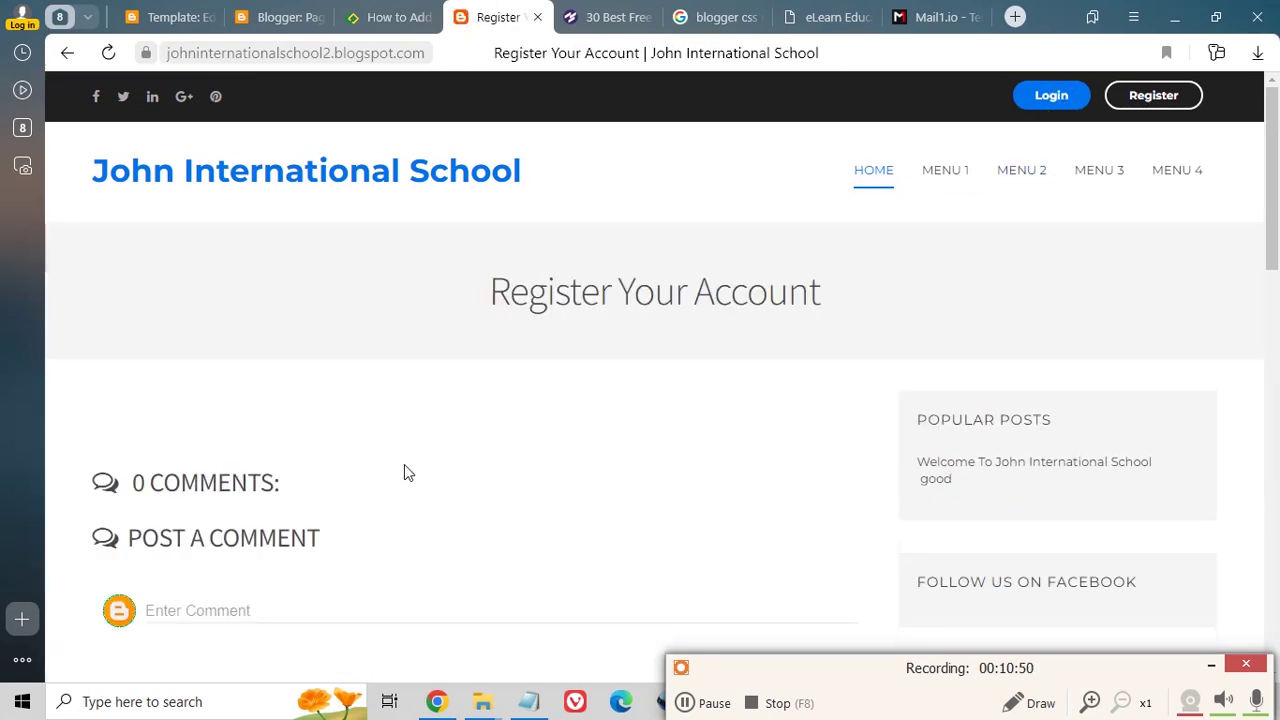
{"action": "scroll", "coordinate": [404, 470], "scroll_direction": "down", "scroll_amount": 6}
{"action": "scroll", "coordinate": [403, 471], "scroll_direction": "up", "scroll_amount": 10}
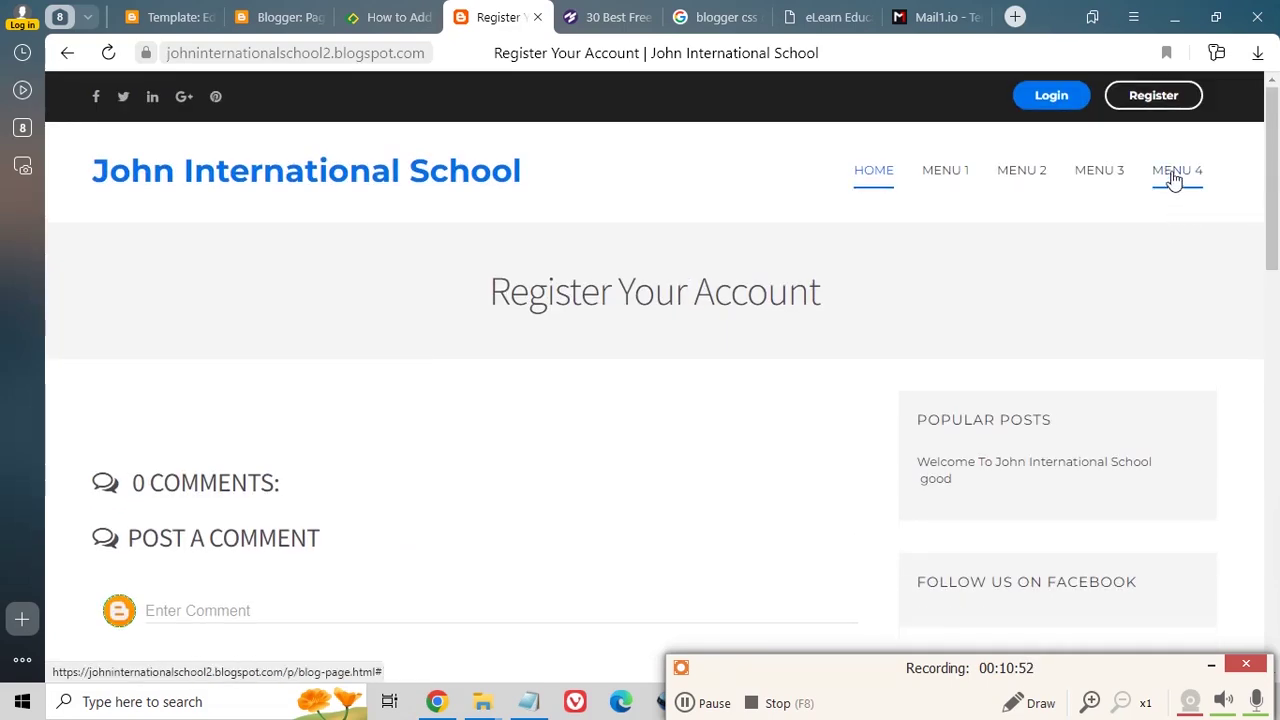
{"action": "left_click", "coordinate": [1153, 95]}
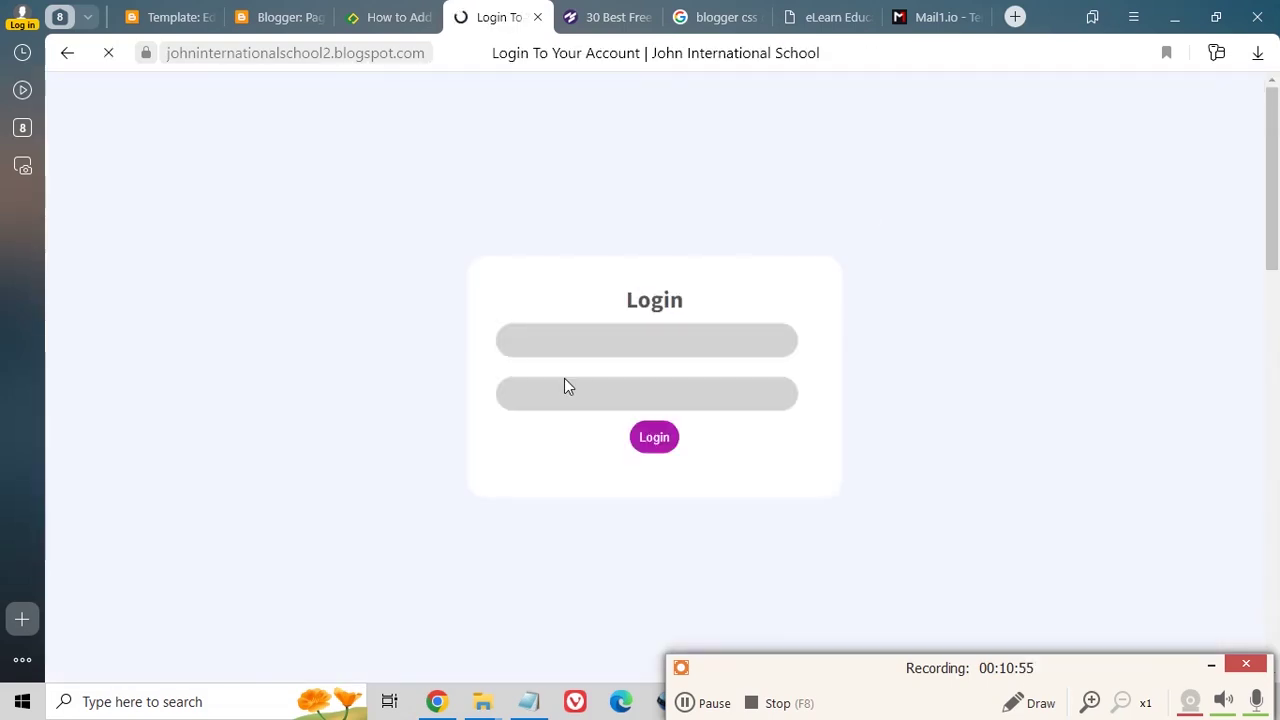
{"action": "left_click", "coordinate": [554, 334]}
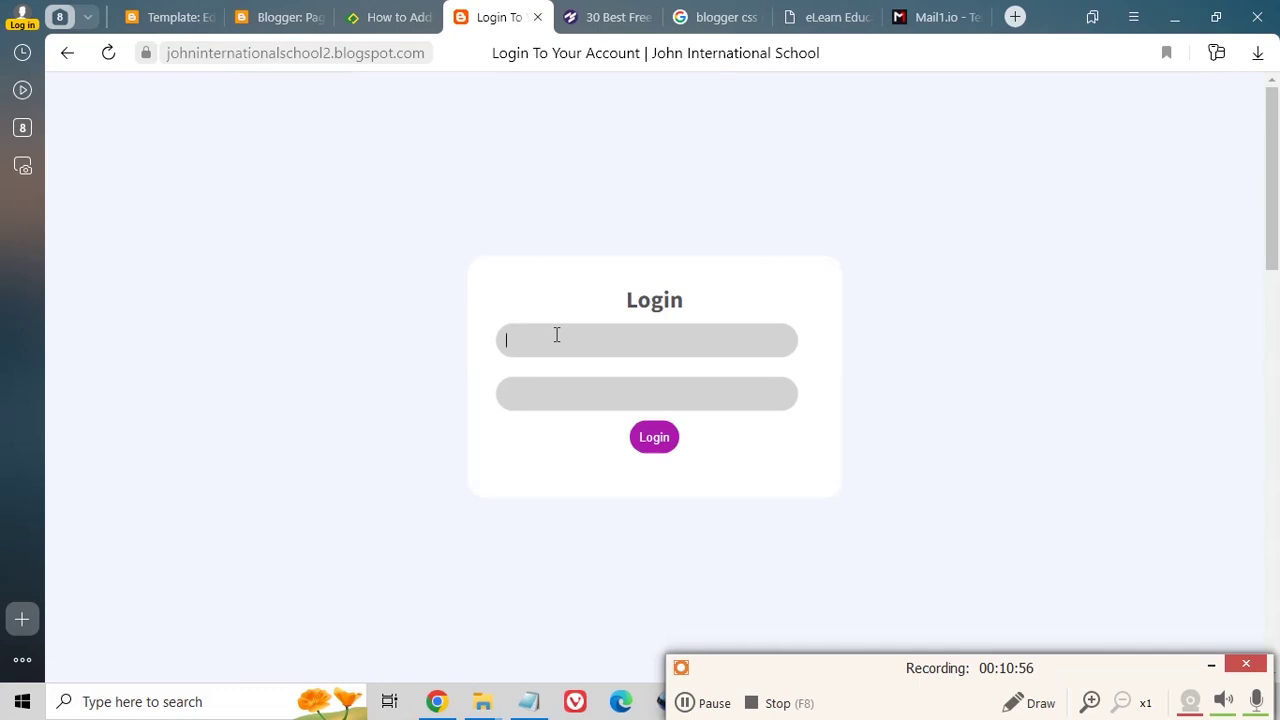
{"action": "left_click", "coordinate": [573, 393]}
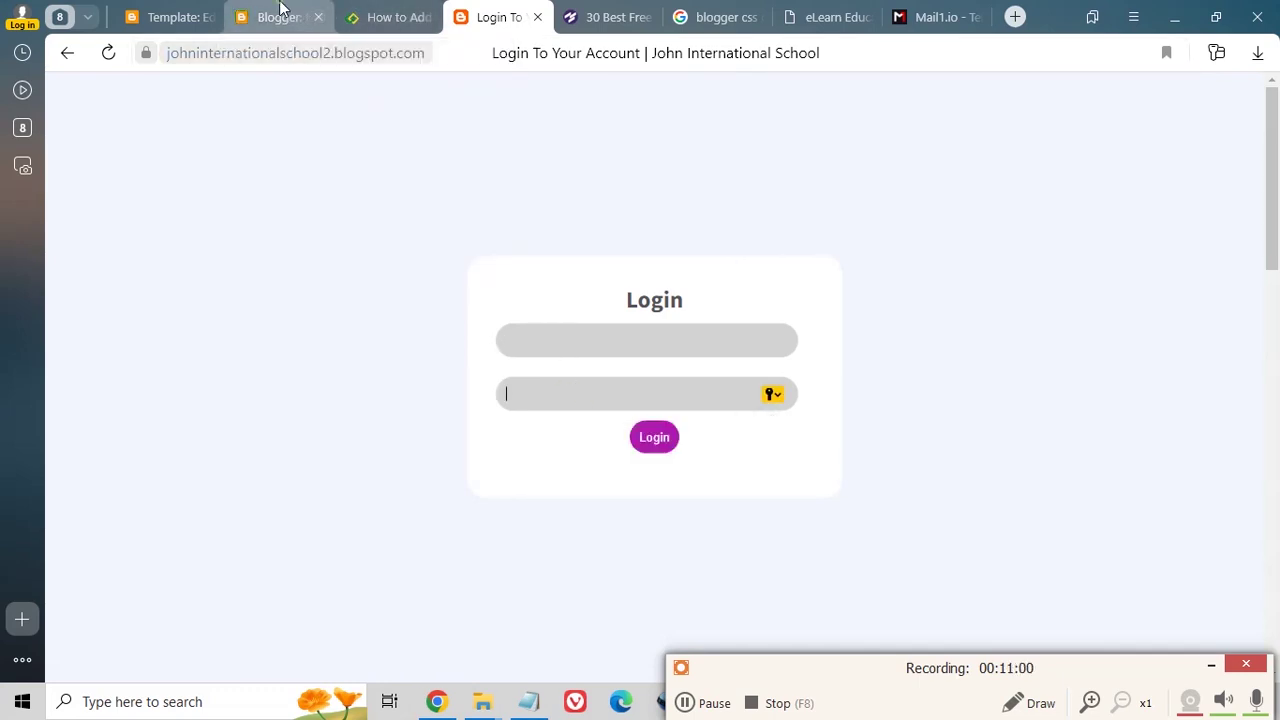
- Search the Blogger template code for "register" to locate the Login and Register button links
{"action": "left_click", "coordinate": [280, 17]}
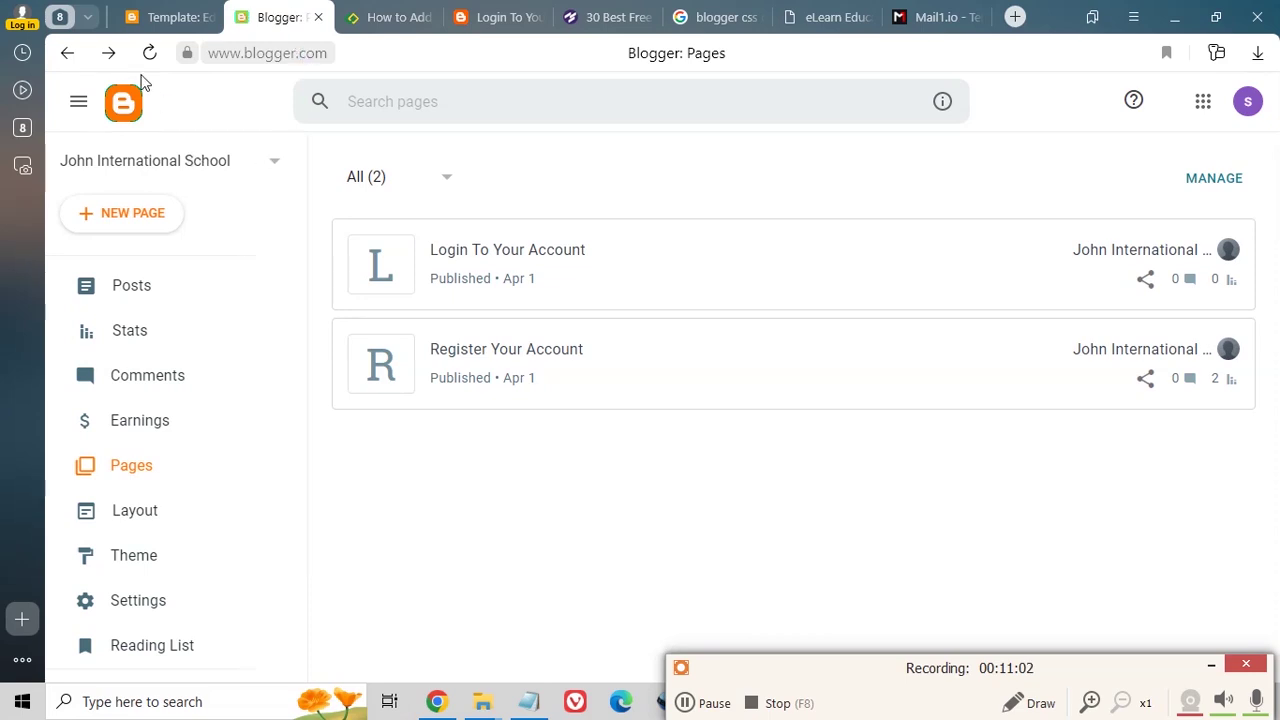
{"action": "left_click", "coordinate": [160, 15]}
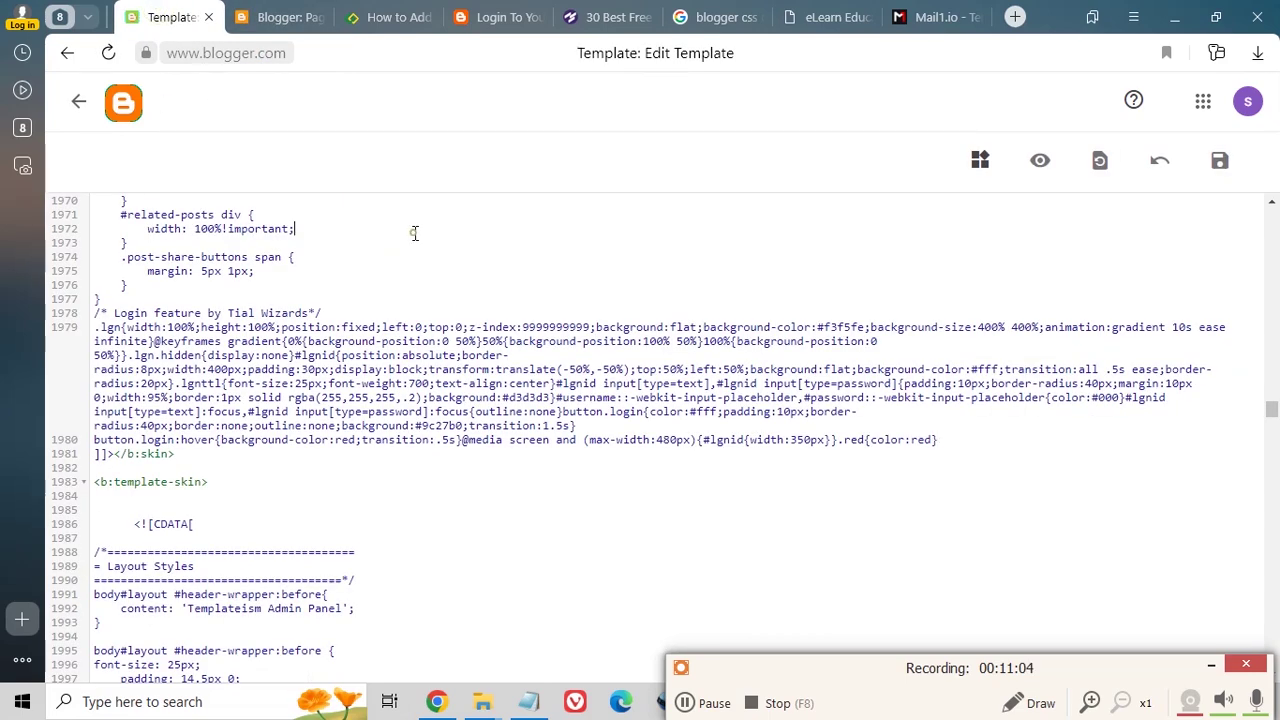
{"action": "key", "text": "ctrl+f"}
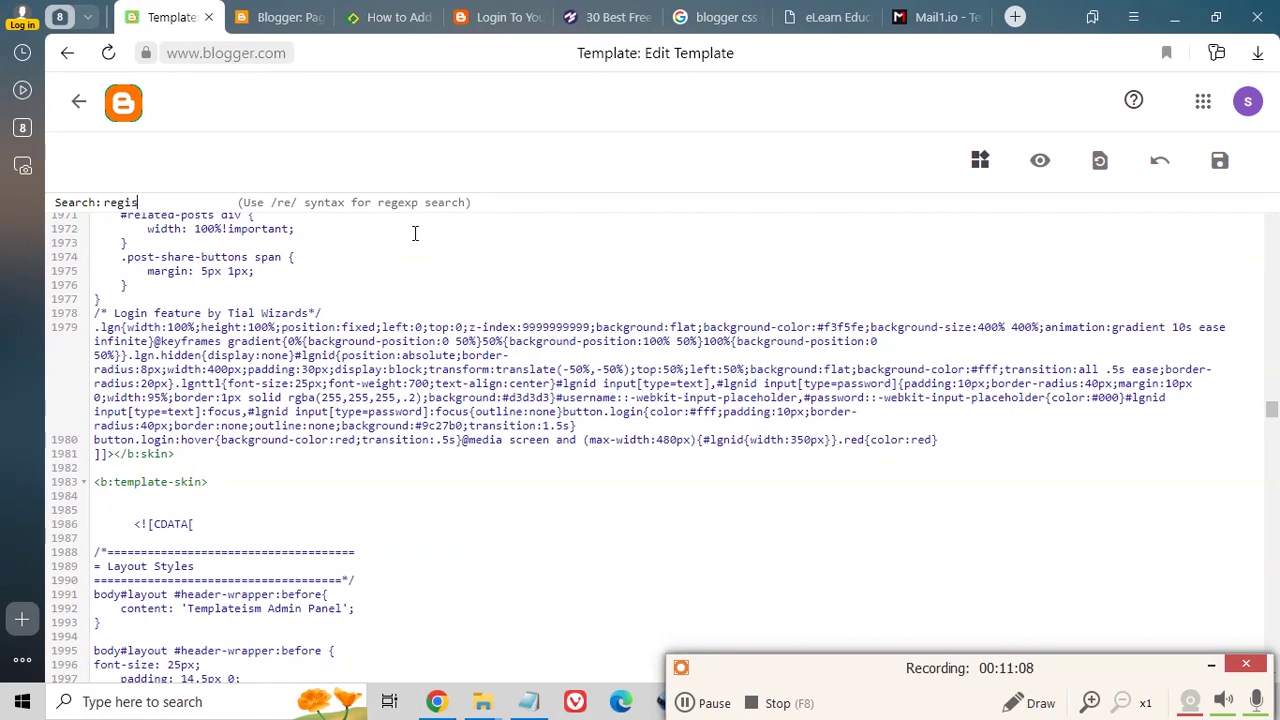
{"action": "key", "text": "Return"}
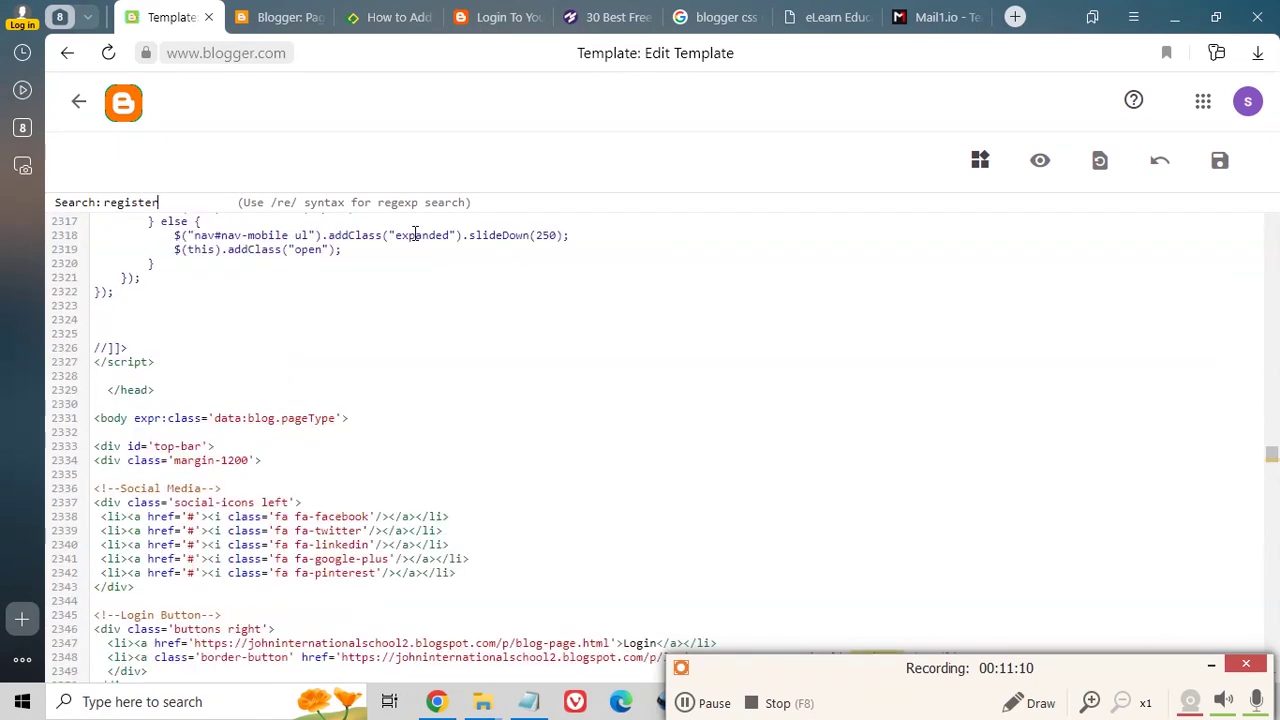
{"action": "scroll", "coordinate": [381, 438], "scroll_direction": "down", "scroll_amount": 2}
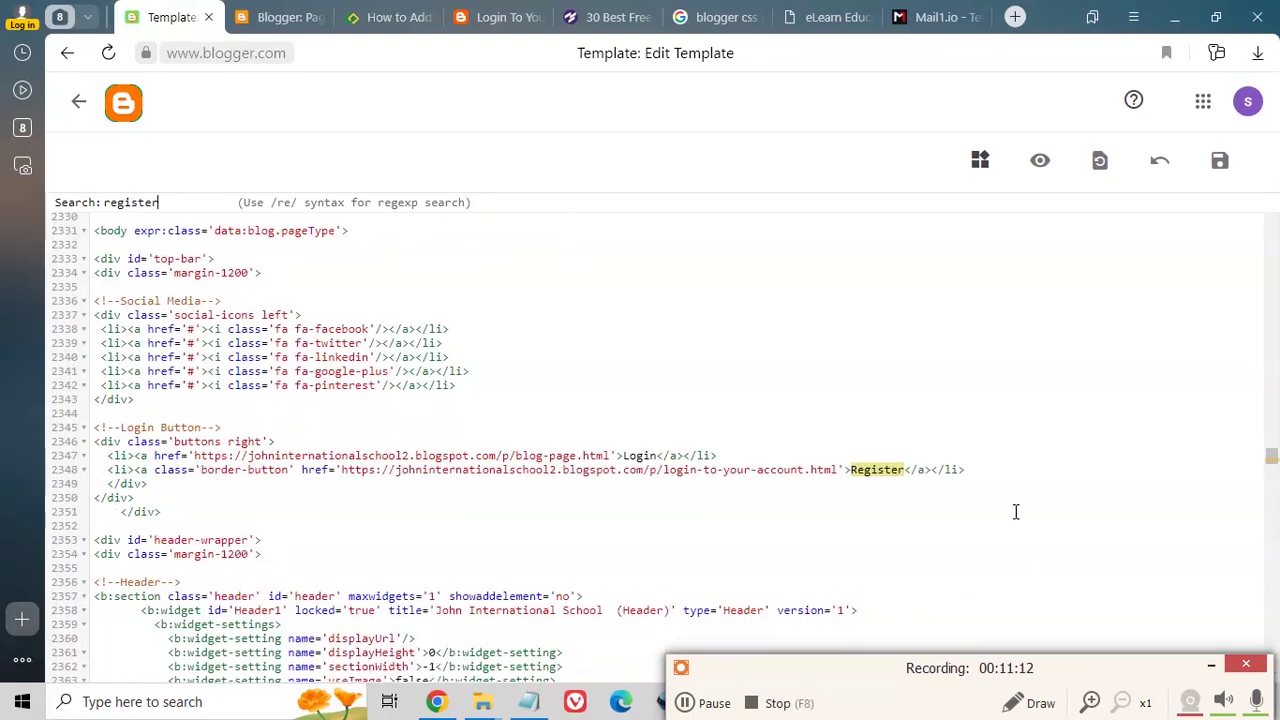
- Replace the Login button's link in the template code with the copied address of the Login To Your Account page
{"action": "left_click", "coordinate": [343, 469]}
{"action": "left_click", "coordinate": [838, 472], "text": "shift"}
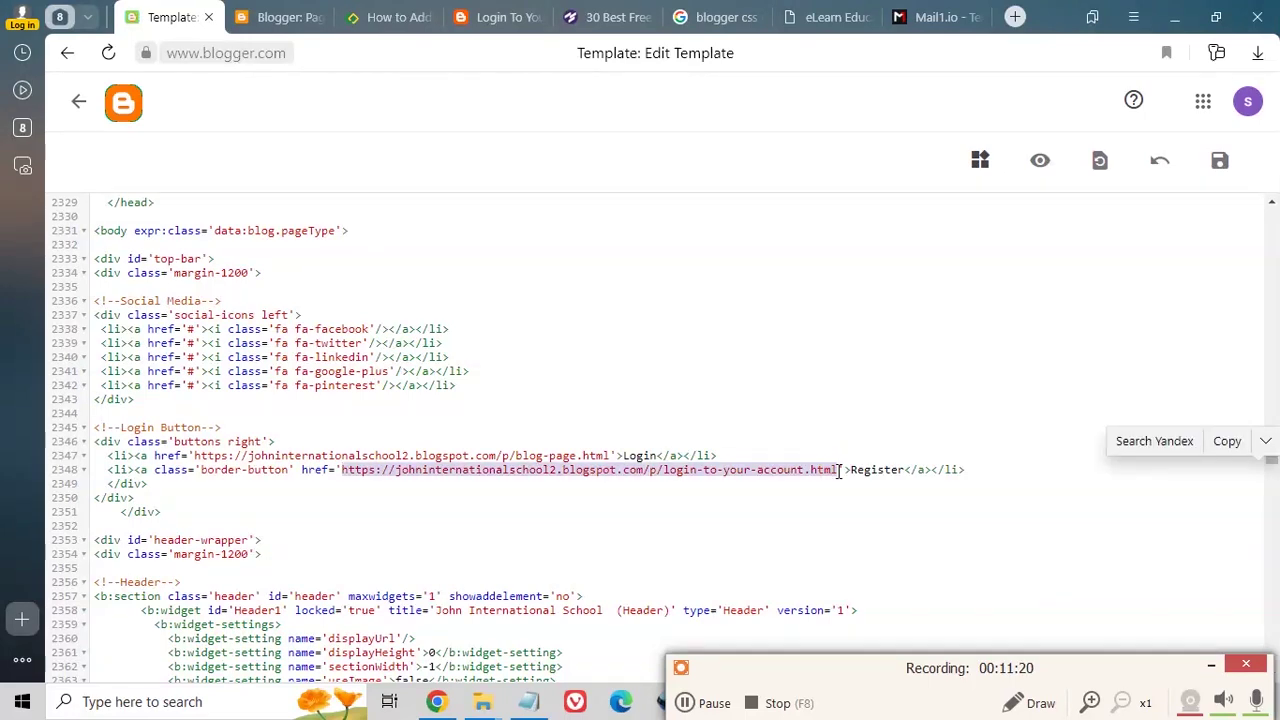
{"action": "left_click", "coordinate": [300, 17]}
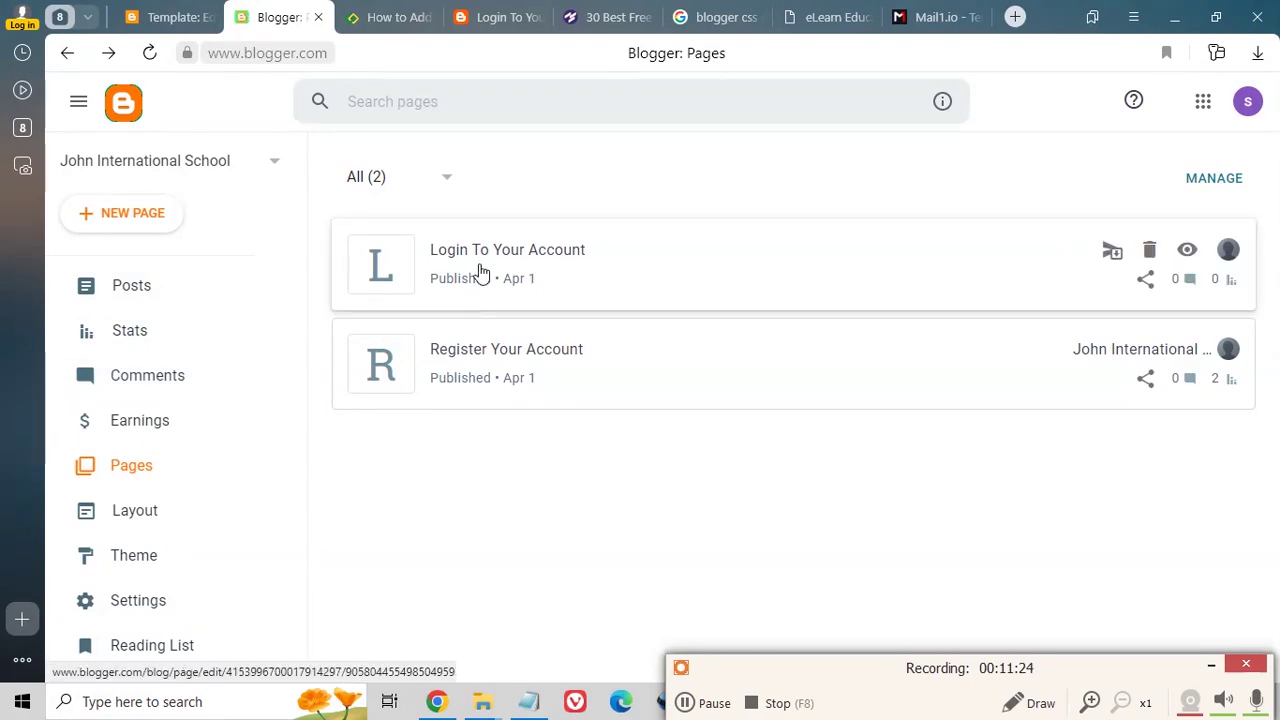
{"action": "right_click", "coordinate": [1188, 250]}
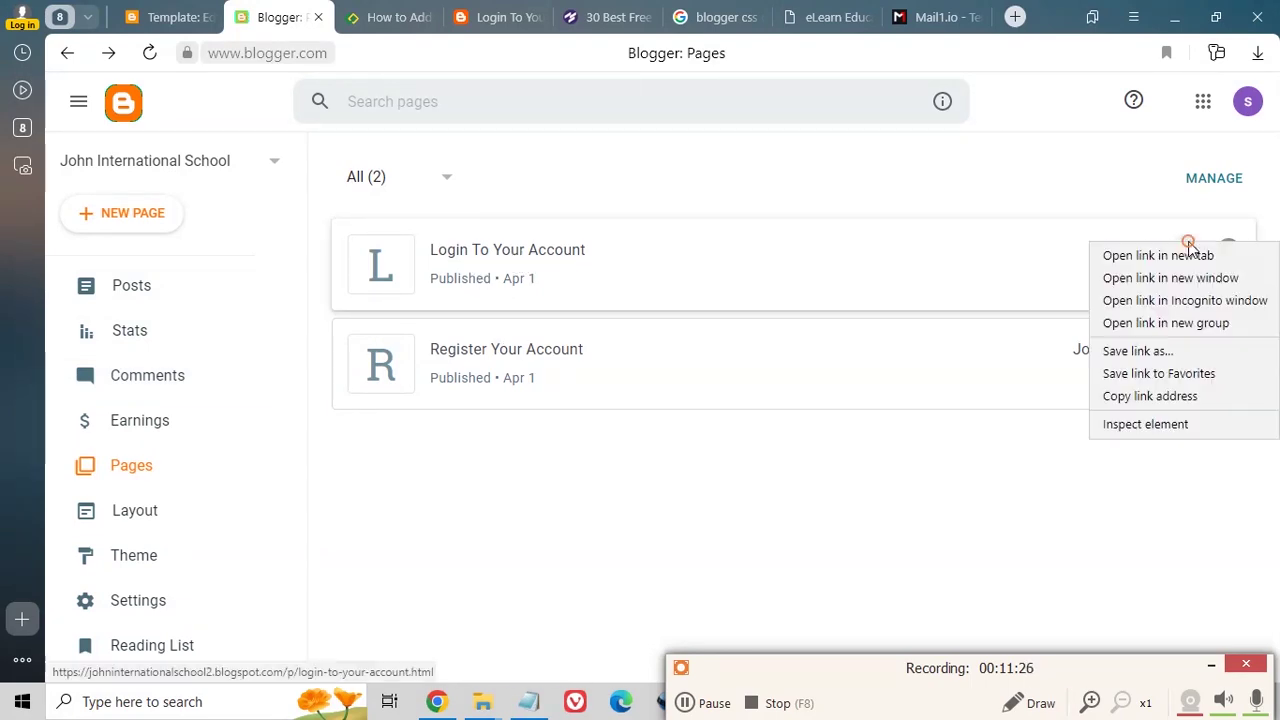
{"action": "left_click", "coordinate": [1143, 397]}
{"action": "left_click", "coordinate": [370, 12]}
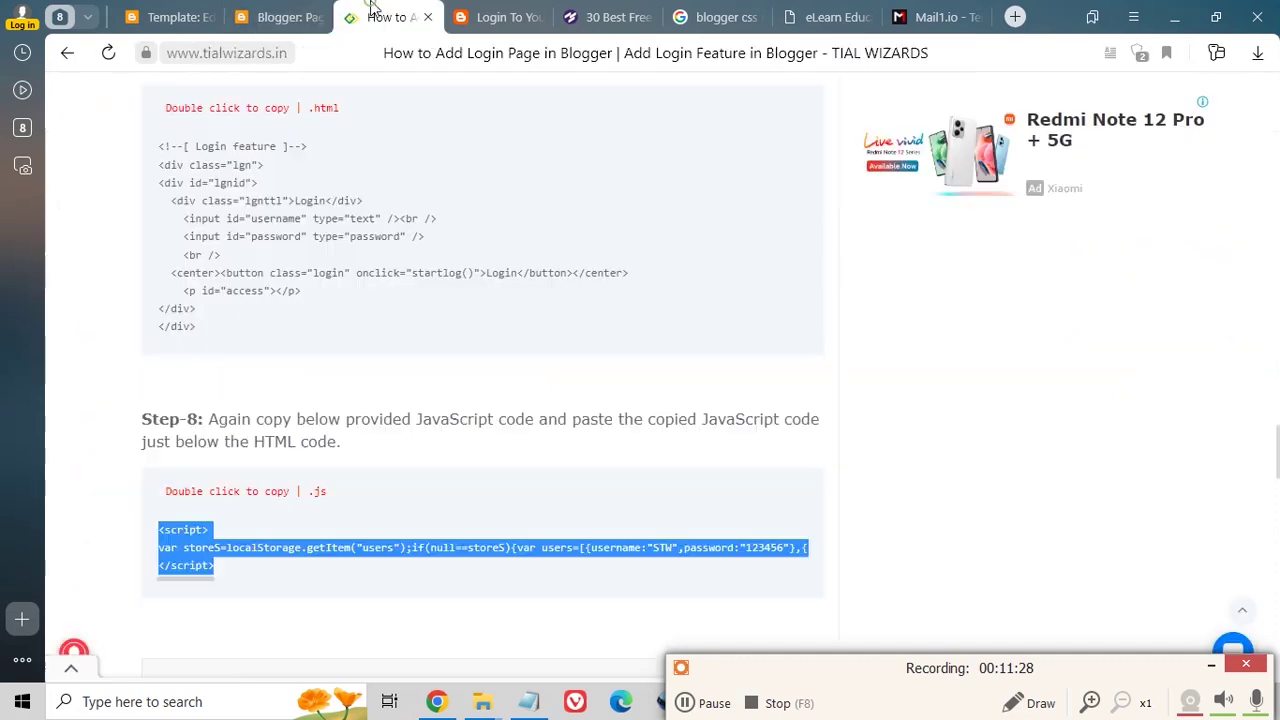
{"action": "left_click", "coordinate": [165, 17]}
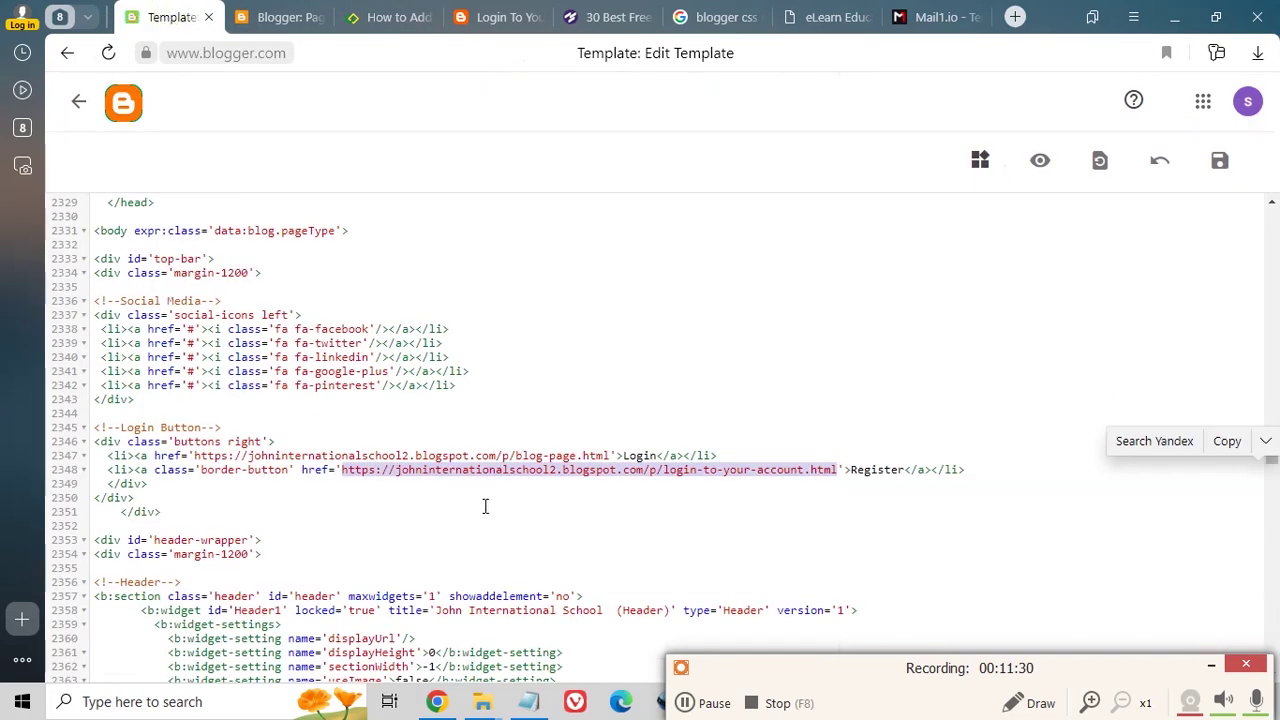
{"action": "left_click", "coordinate": [194, 455]}
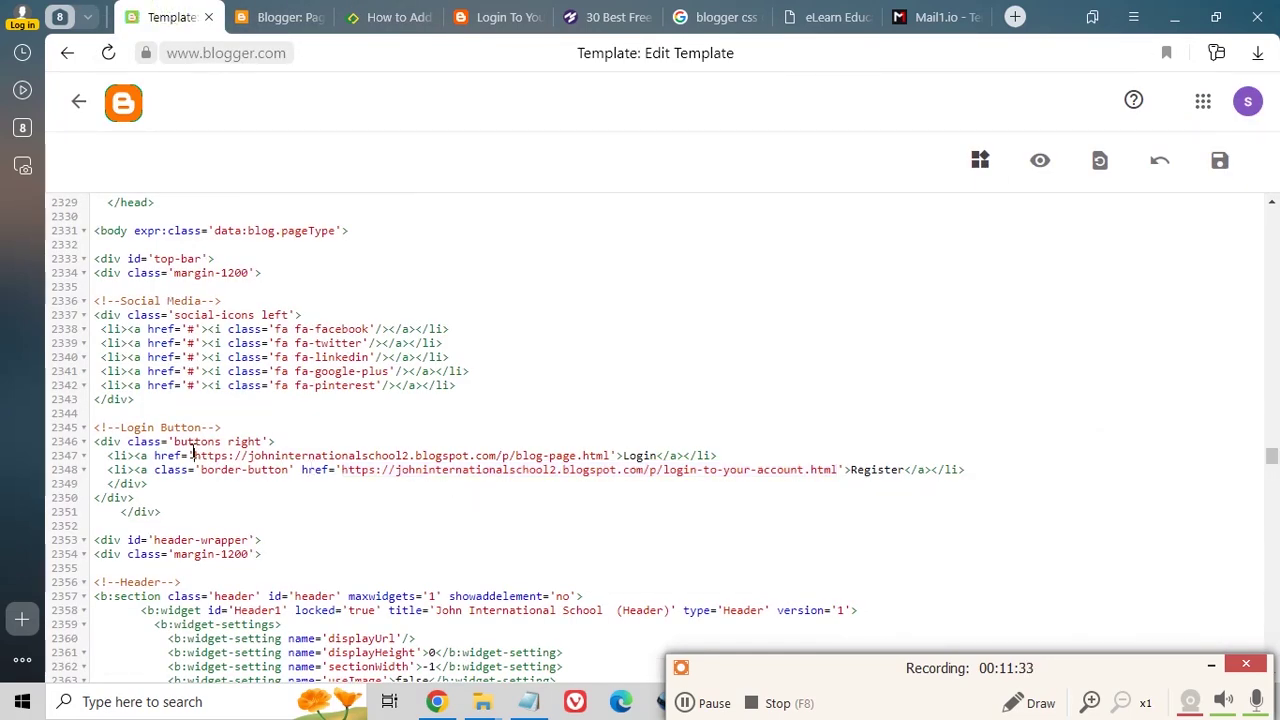
{"action": "left_click", "coordinate": [610, 455], "text": "shift"}
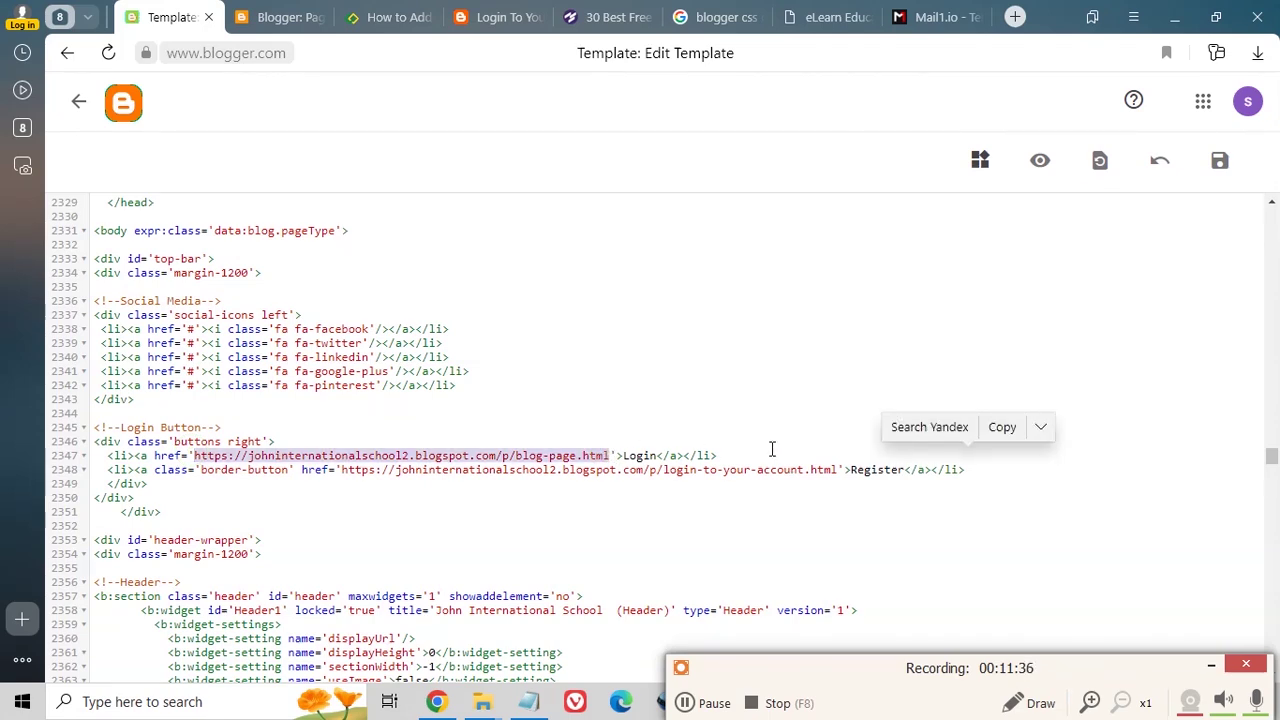
{"action": "key", "text": "BackSpace"}
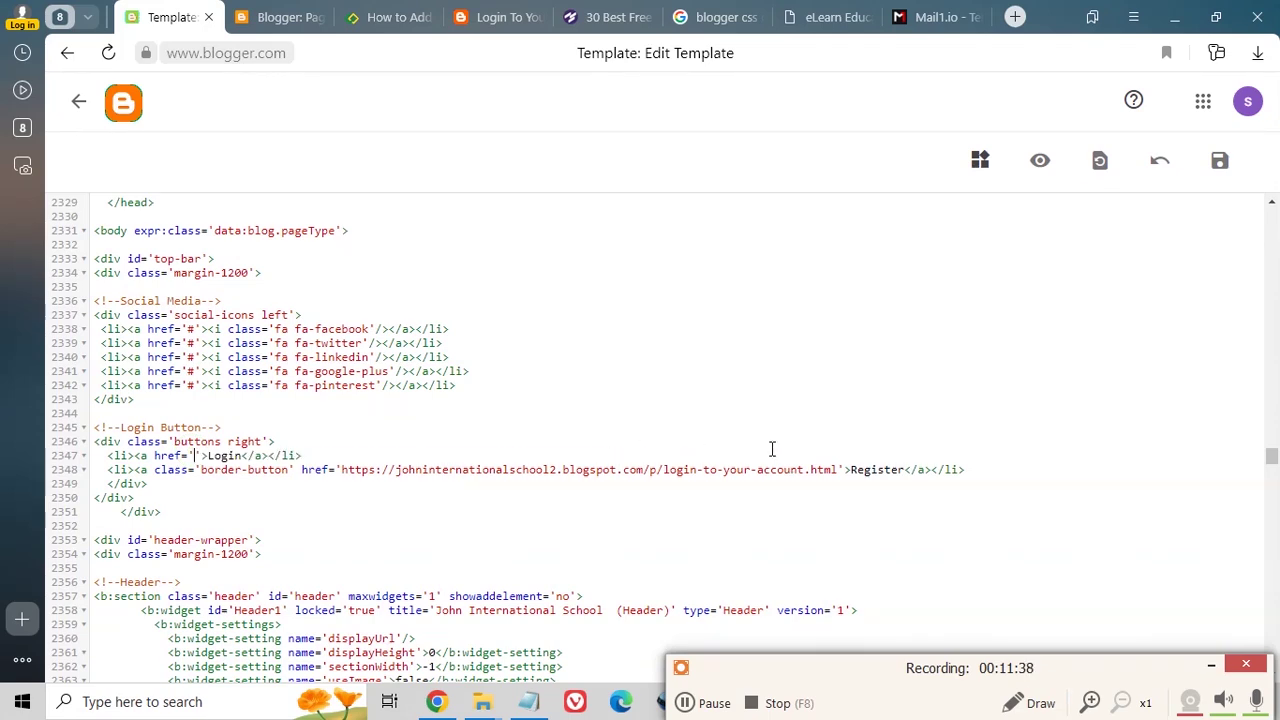
{"action": "key", "text": "ctrl+v"}
- Replace the Register link's border-button class and href with the copied address of the Register Your Account page, and save the template
{"action": "left_click", "coordinate": [275, 17]}
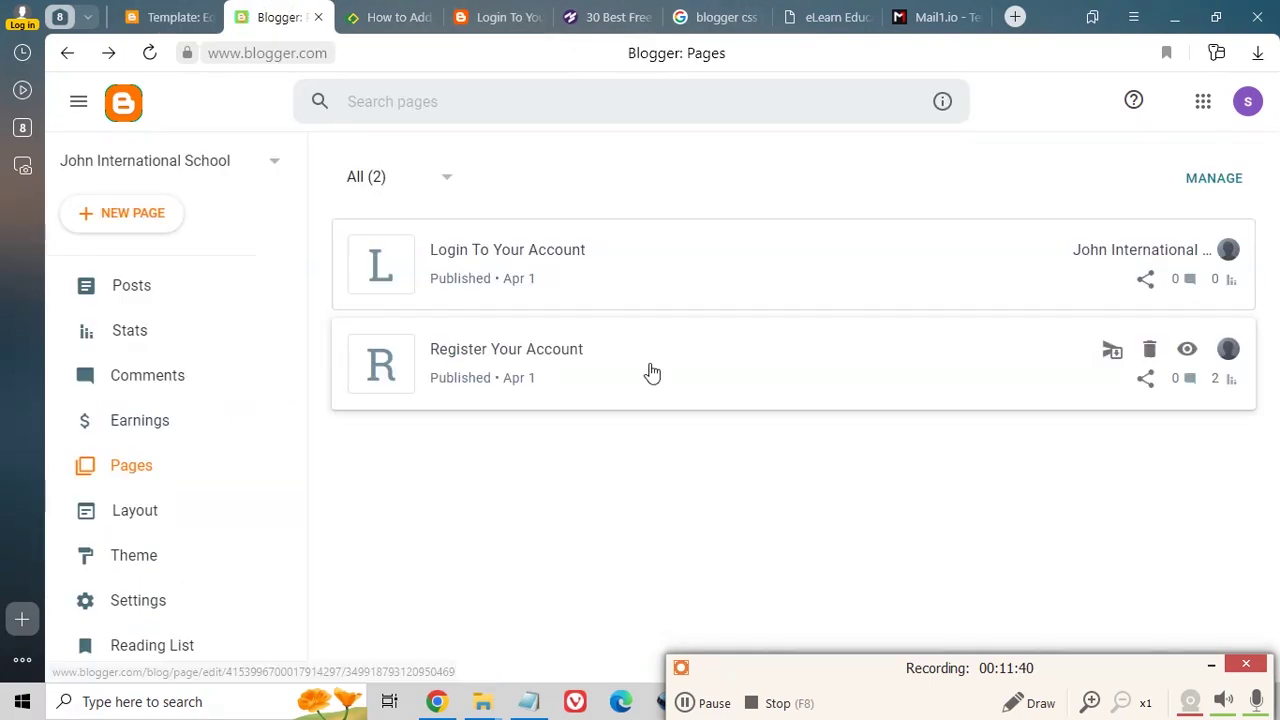
{"action": "right_click", "coordinate": [1186, 348]}
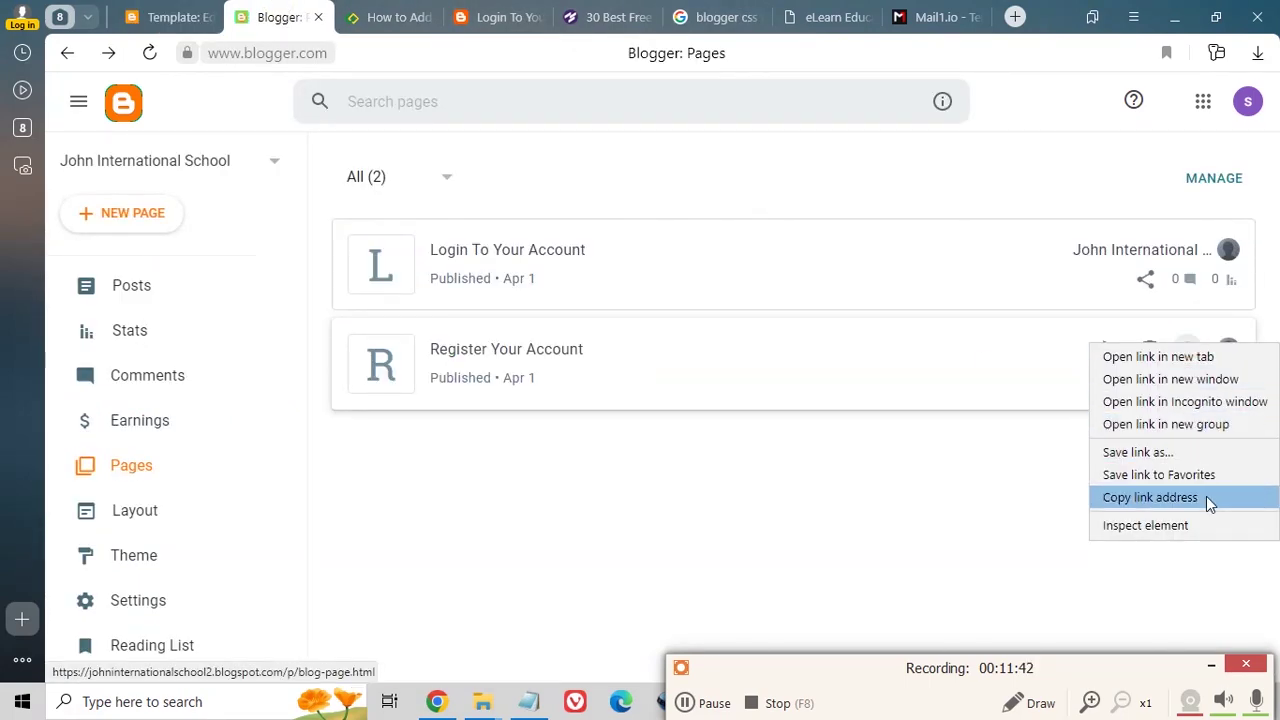
{"action": "left_click", "coordinate": [1206, 496]}
{"action": "left_click", "coordinate": [170, 17]}
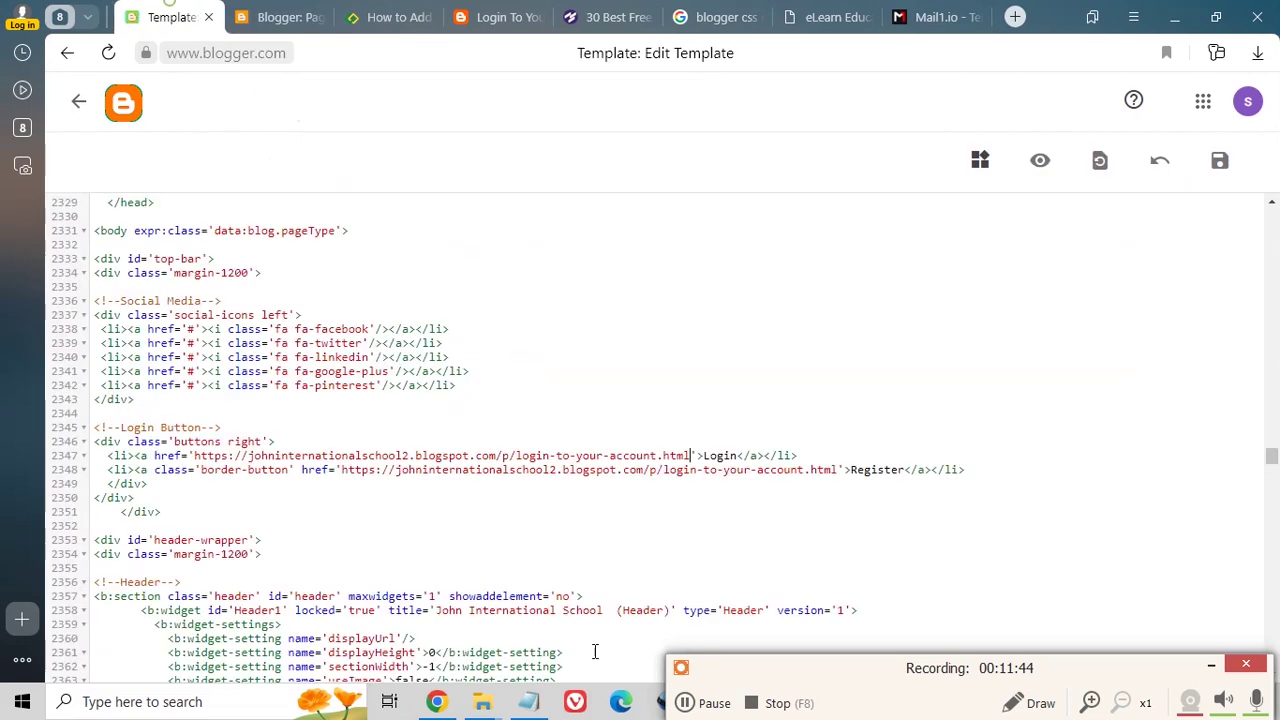
{"action": "left_click", "coordinate": [837, 470]}
{"action": "left_click", "coordinate": [202, 470], "text": "shift"}
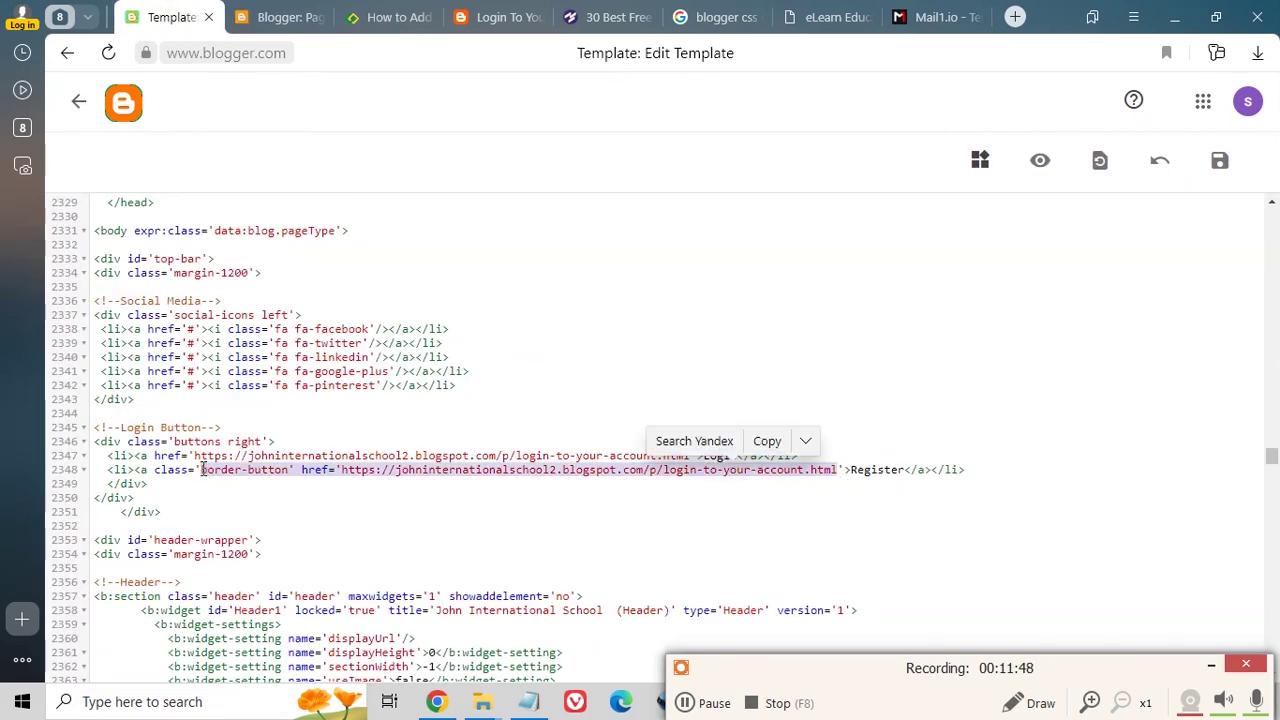
{"action": "key", "text": "BackSpace"}
{"action": "key", "text": "ctrl+v"}
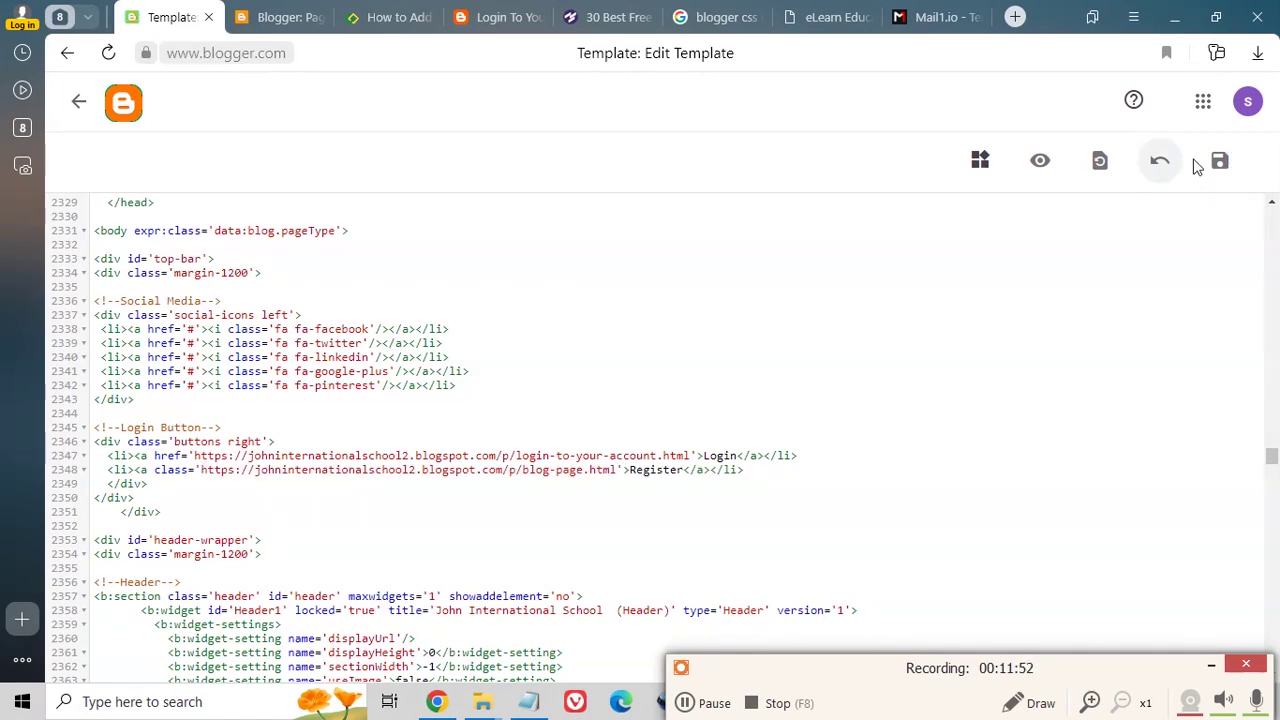
{"action": "left_click", "coordinate": [1220, 170]}
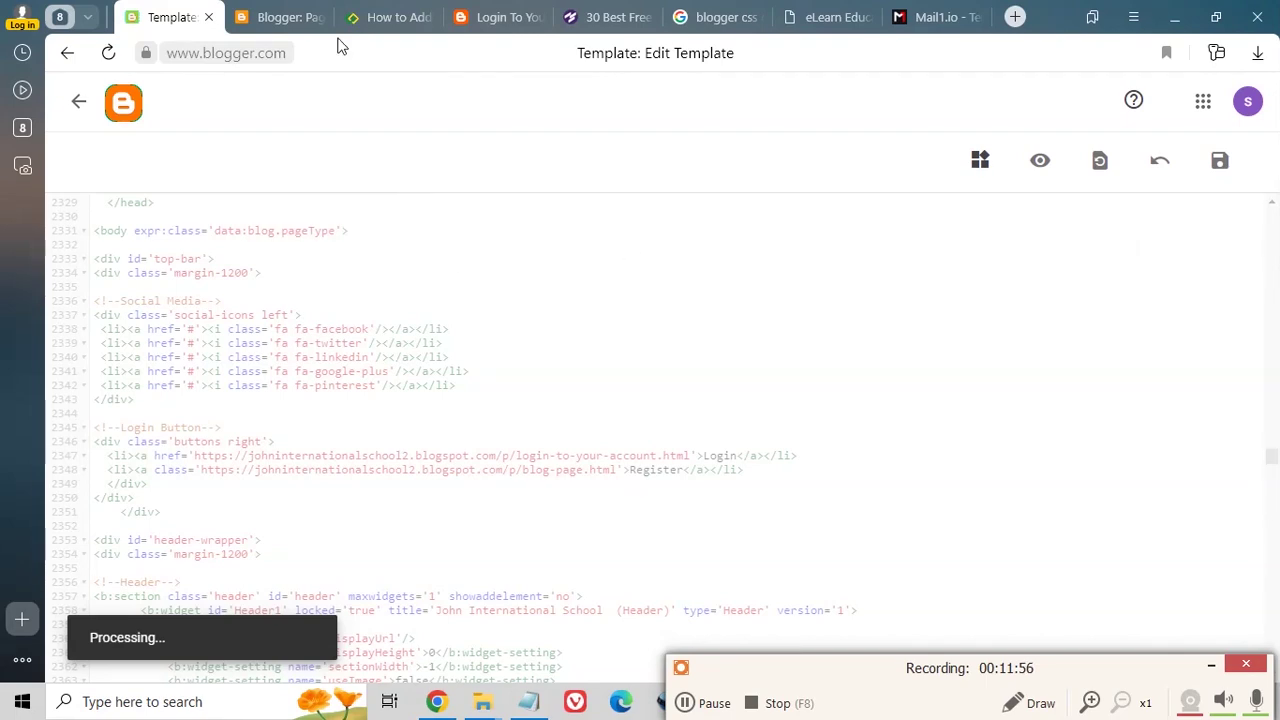
- Reload the live Login To Your Account page and look through it from top to bottom
{"action": "left_click", "coordinate": [290, 12]}
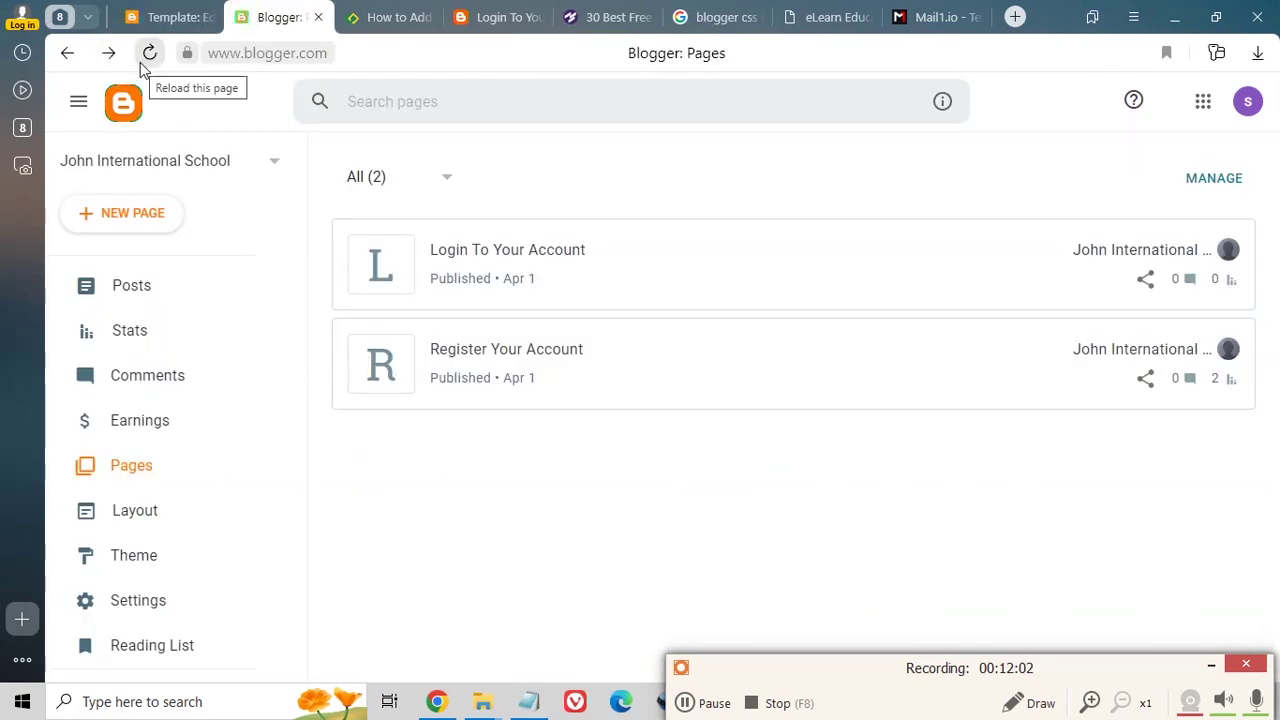
{"action": "left_click", "coordinate": [490, 8]}
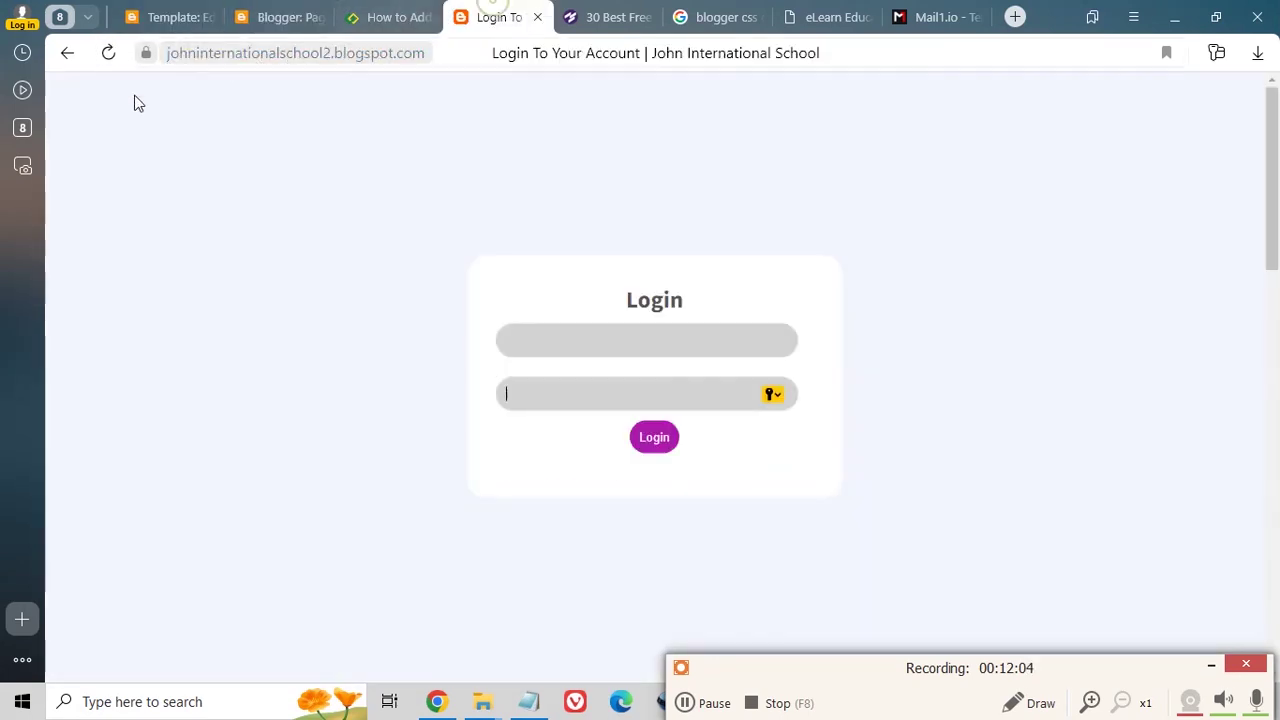
{"action": "left_click", "coordinate": [108, 55]}
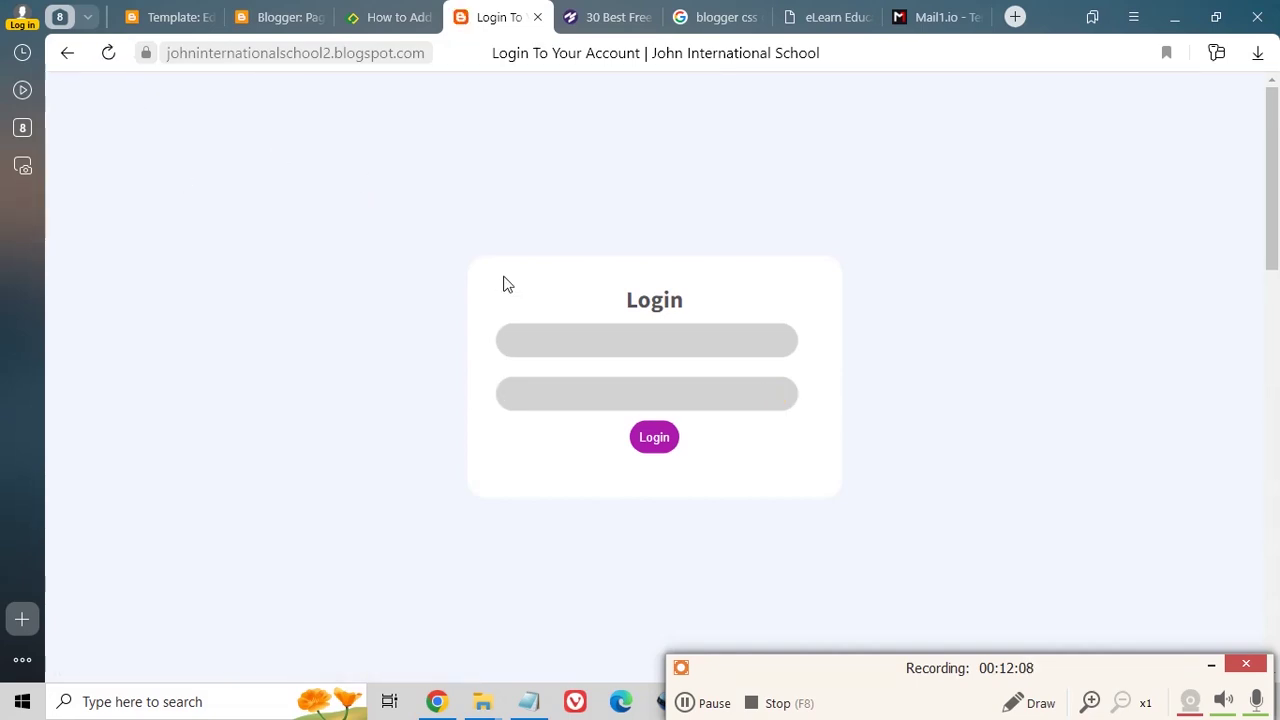
{"action": "scroll", "coordinate": [652, 356], "scroll_direction": "down", "scroll_amount": 11}
{"action": "scroll", "coordinate": [652, 356], "scroll_direction": "up", "scroll_amount": 4}
{"action": "scroll", "coordinate": [652, 356], "scroll_direction": "up", "scroll_amount": 7}
- Test the live login form by entering a username and a password and submitting them
{"action": "type", "text": "em"}
{"action": "key", "text": "Tab"}
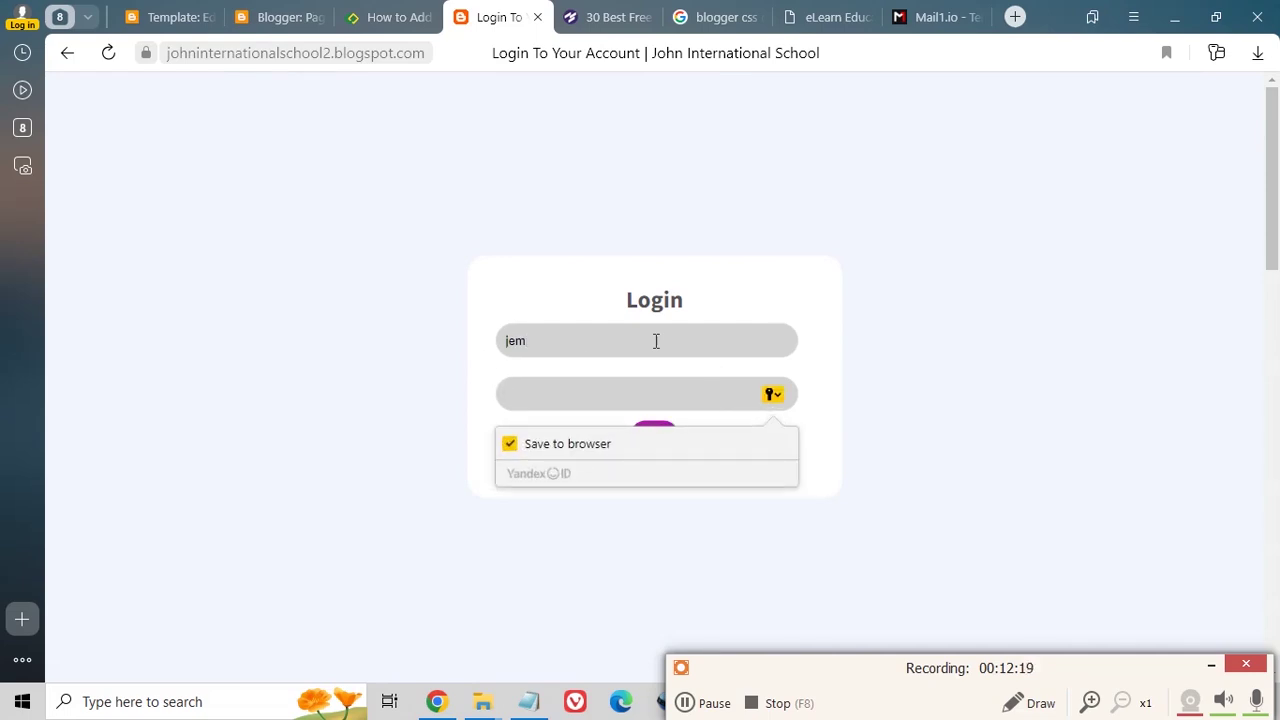
{"action": "type", "text": "••"}
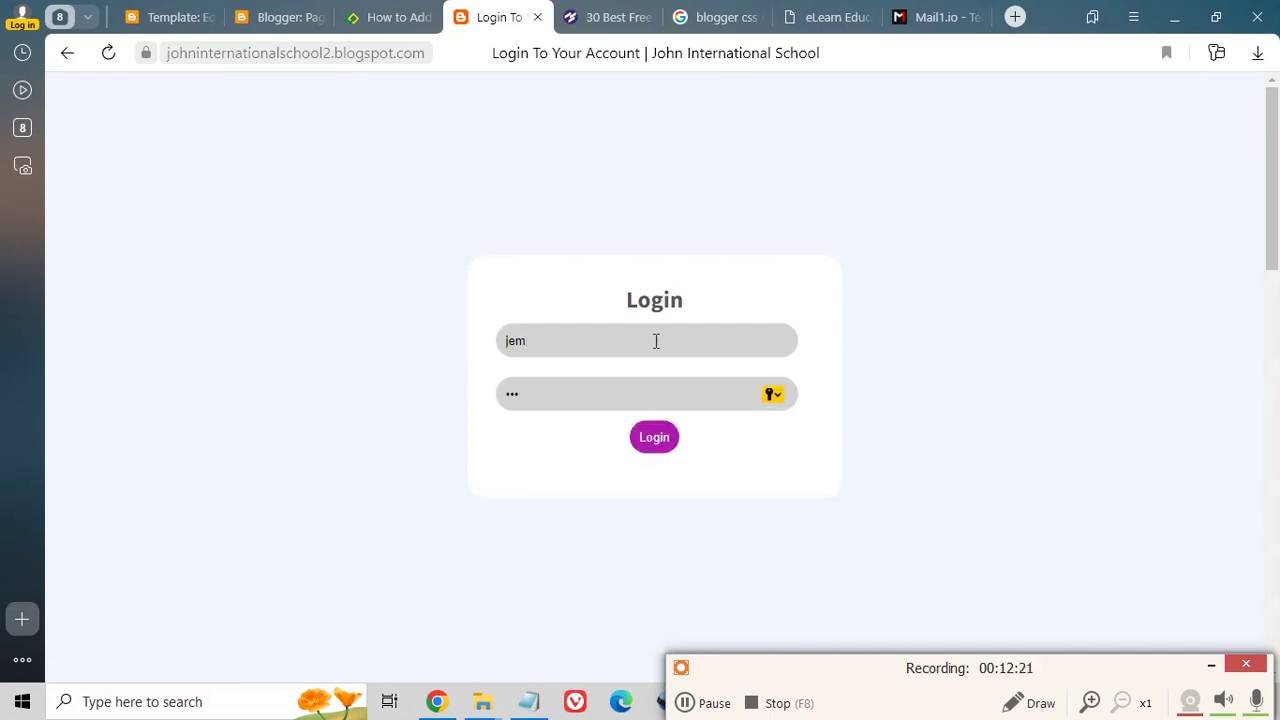
{"action": "left_click", "coordinate": [659, 446]}
{"action": "scroll", "coordinate": [1080, 300], "scroll_direction": "down", "scroll_amount": 5}
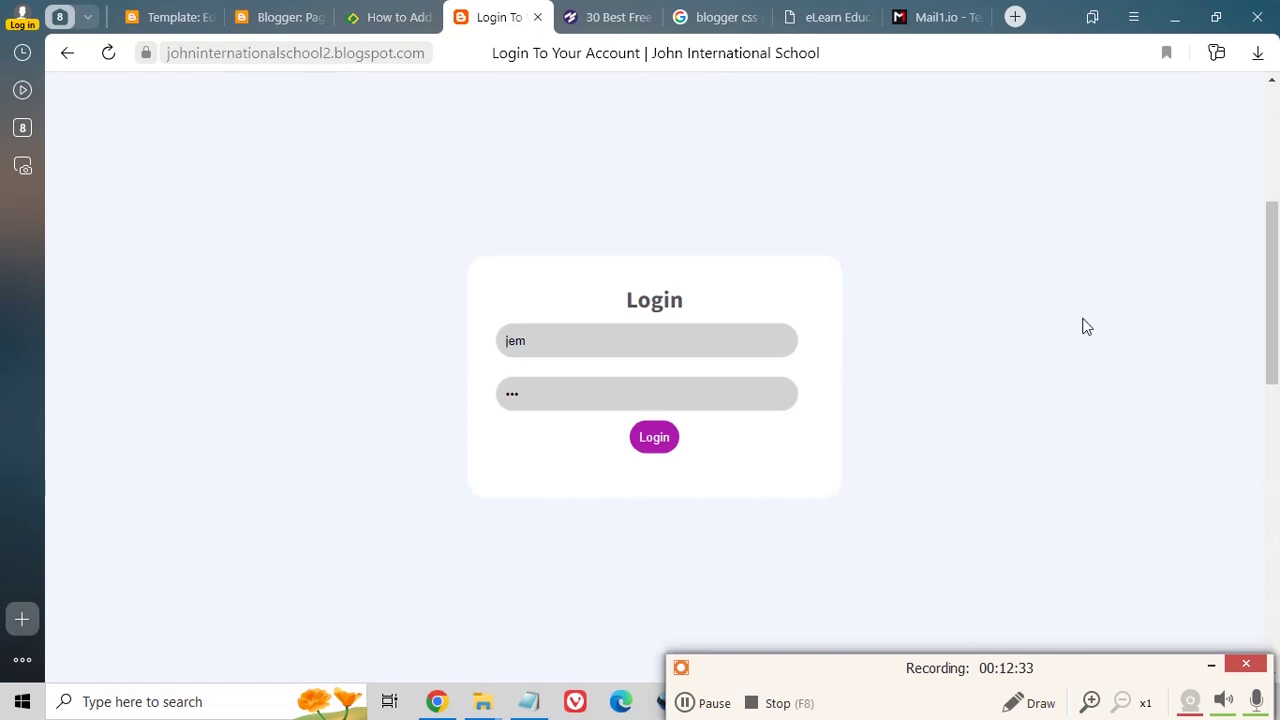
{"action": "scroll", "coordinate": [1090, 348], "scroll_direction": "up", "scroll_amount": 5}
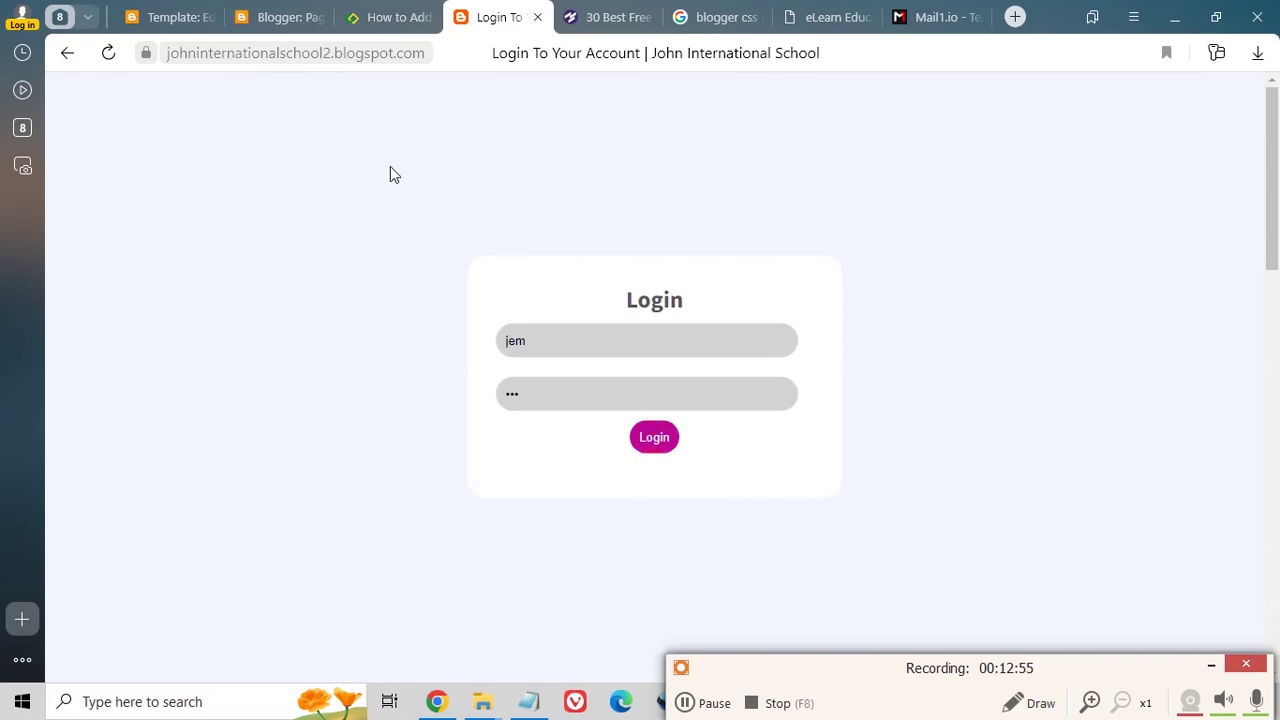
- Open the Login To Your Account page for editing and review its HTML and JavaScript code
{"action": "left_click", "coordinate": [185, 14]}
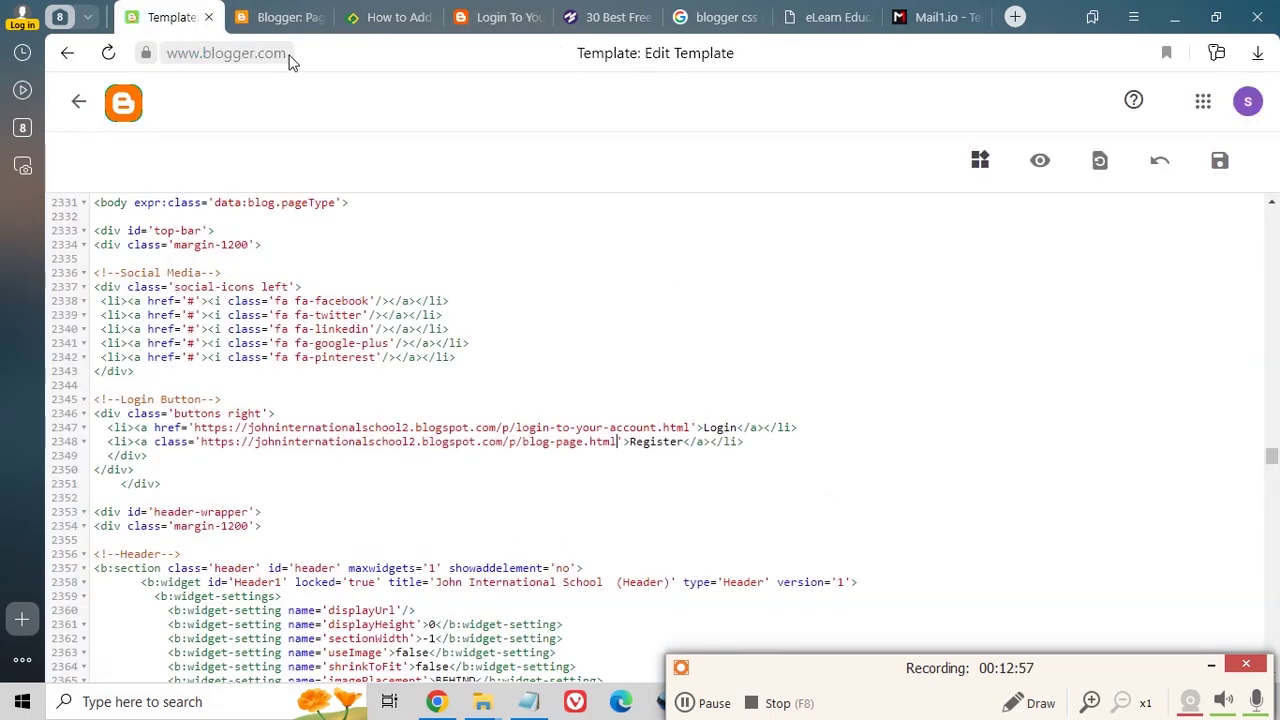
{"action": "left_click", "coordinate": [277, 17]}
{"action": "left_click", "coordinate": [563, 252]}
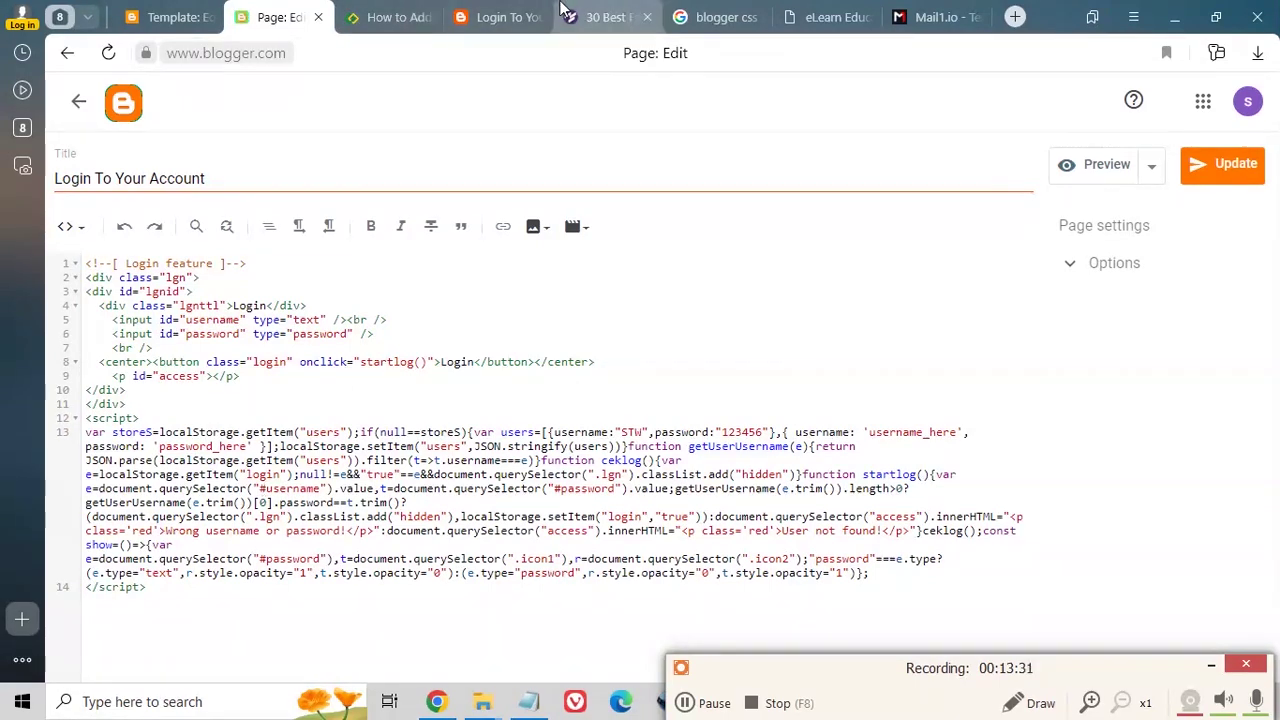
- Search Google for "blogger css code for user registration form" and open the BLOGGER HINTS user registration form tutorial in a new tab
{"action": "left_click", "coordinate": [695, 12]}
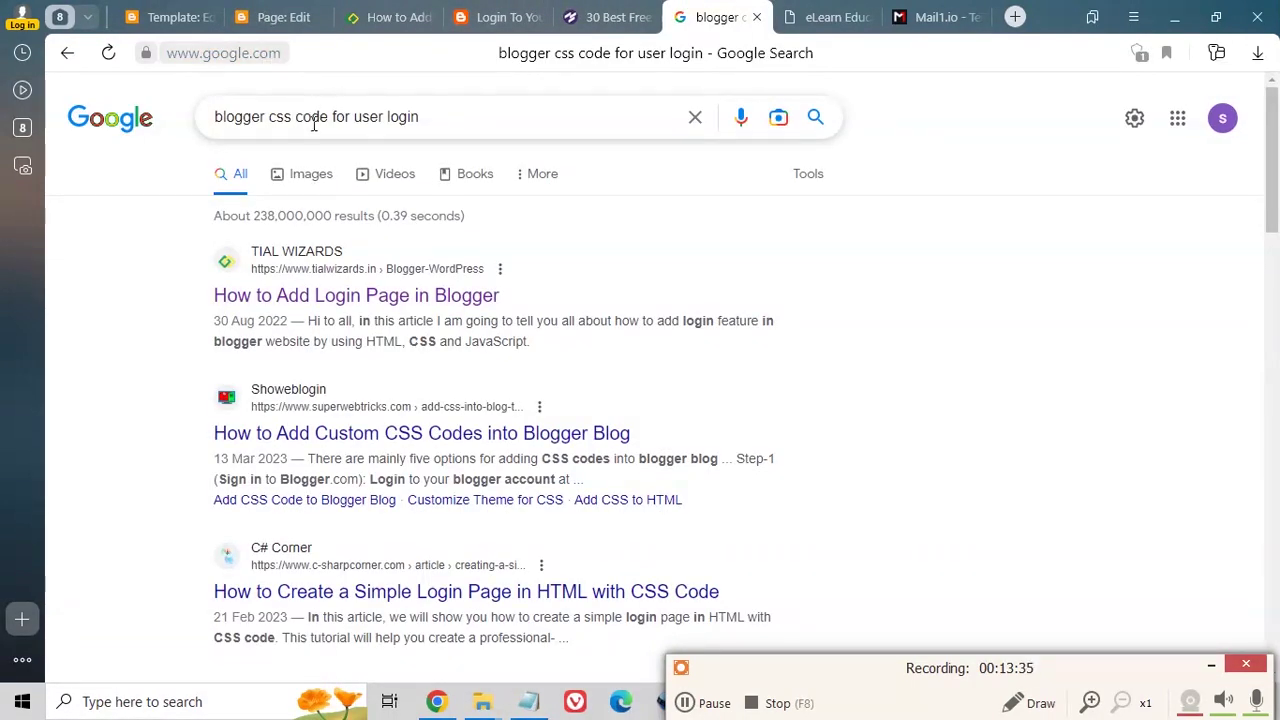
{"action": "left_click_drag", "start_coordinate": [447, 111], "coordinate": [370, 108]}
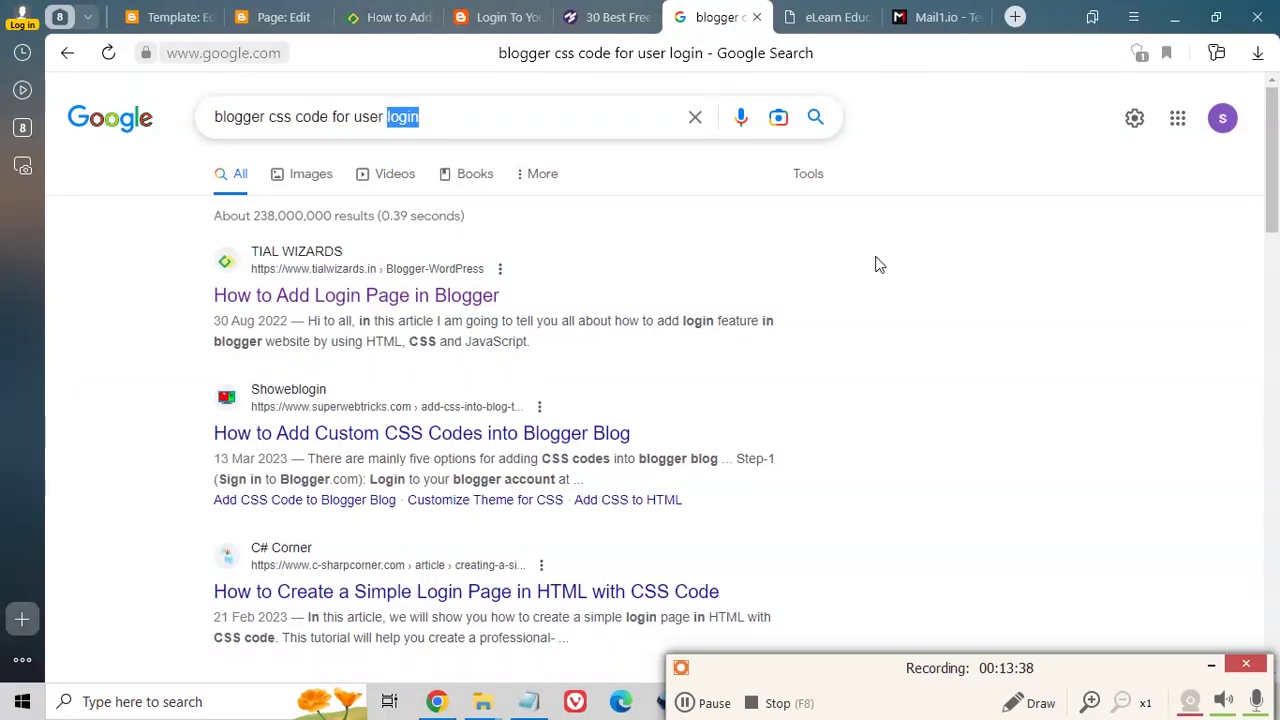
{"action": "type", "text": "regia"}
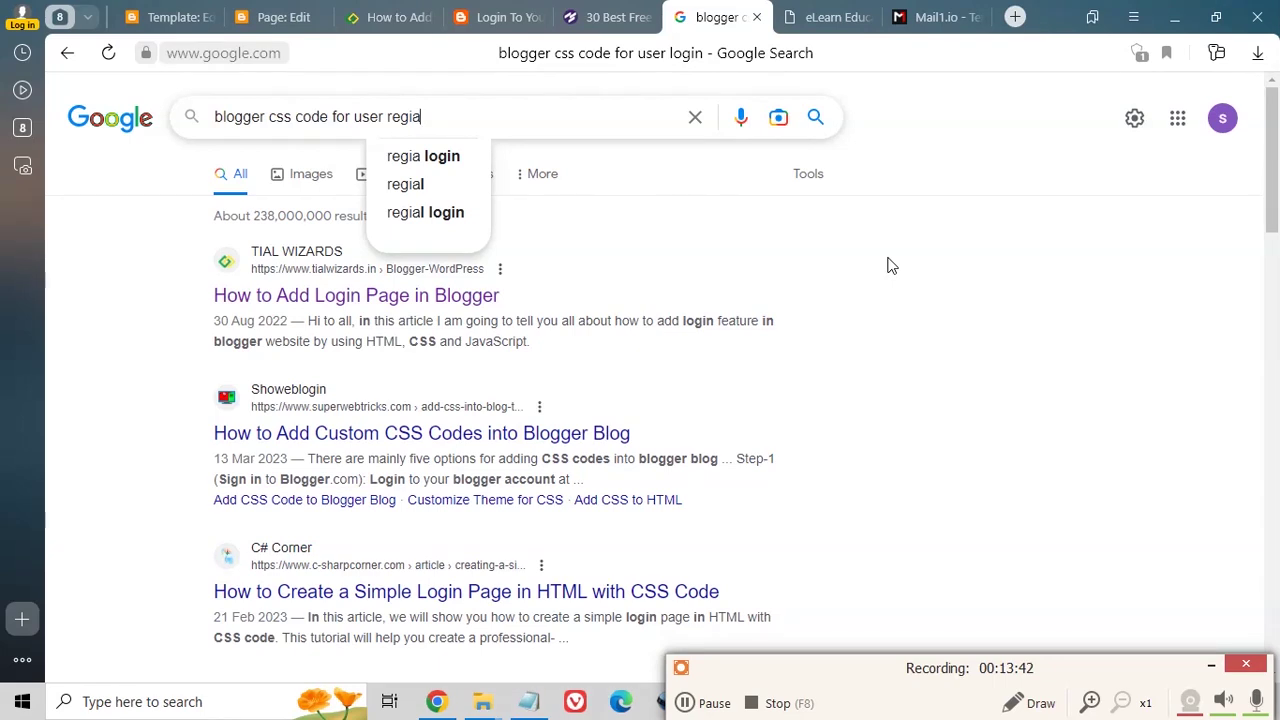
{"action": "key", "text": "BackSpace"}
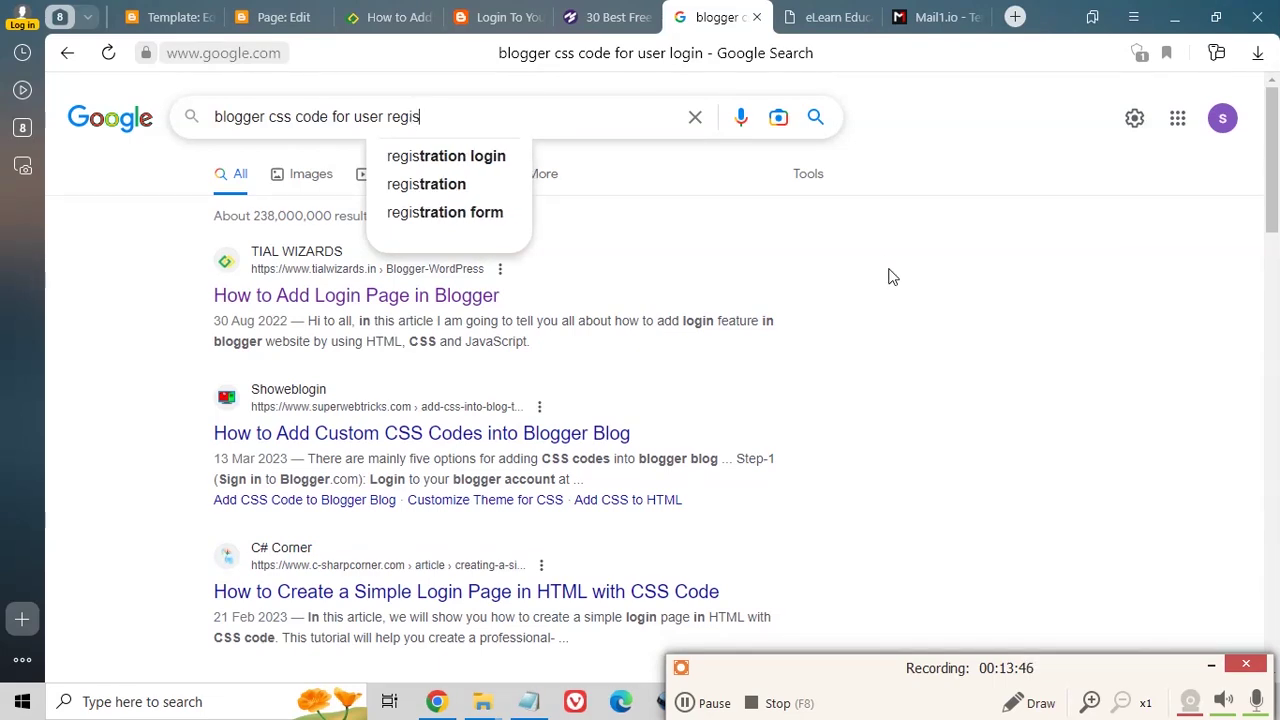
{"action": "left_click", "coordinate": [505, 220]}
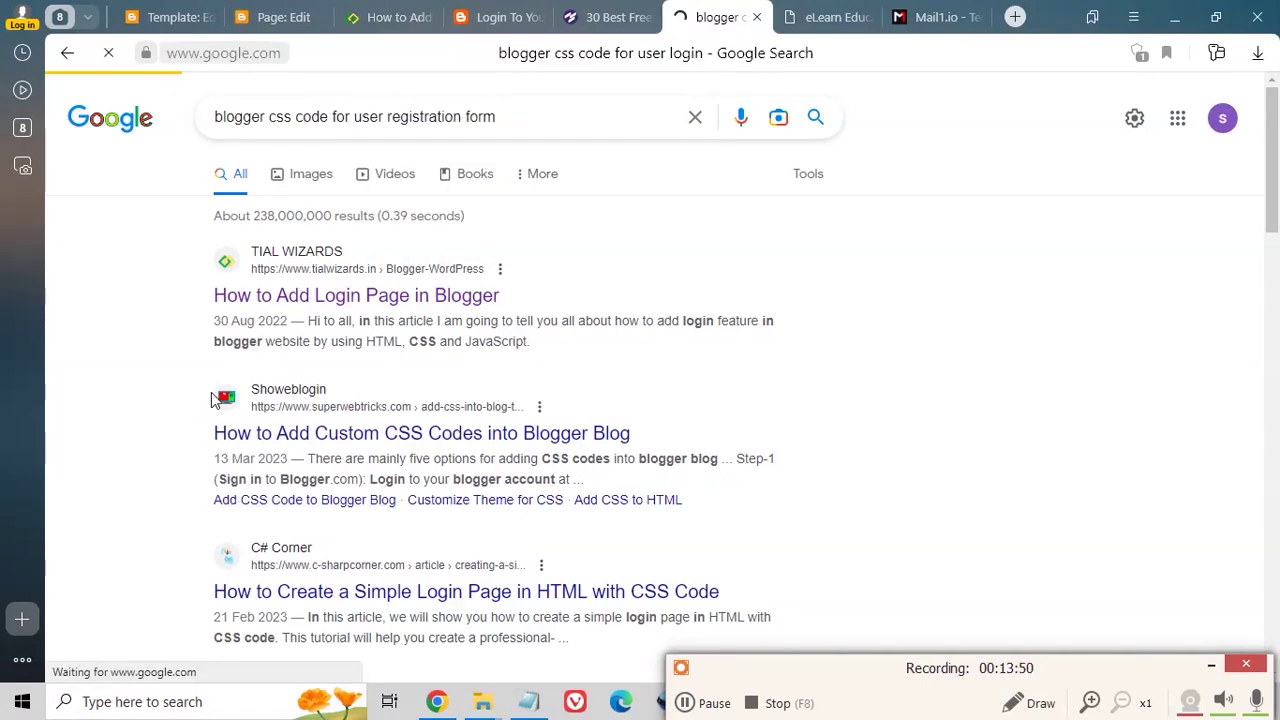
{"action": "right_click", "coordinate": [333, 294]}
{"action": "left_click", "coordinate": [352, 304]}
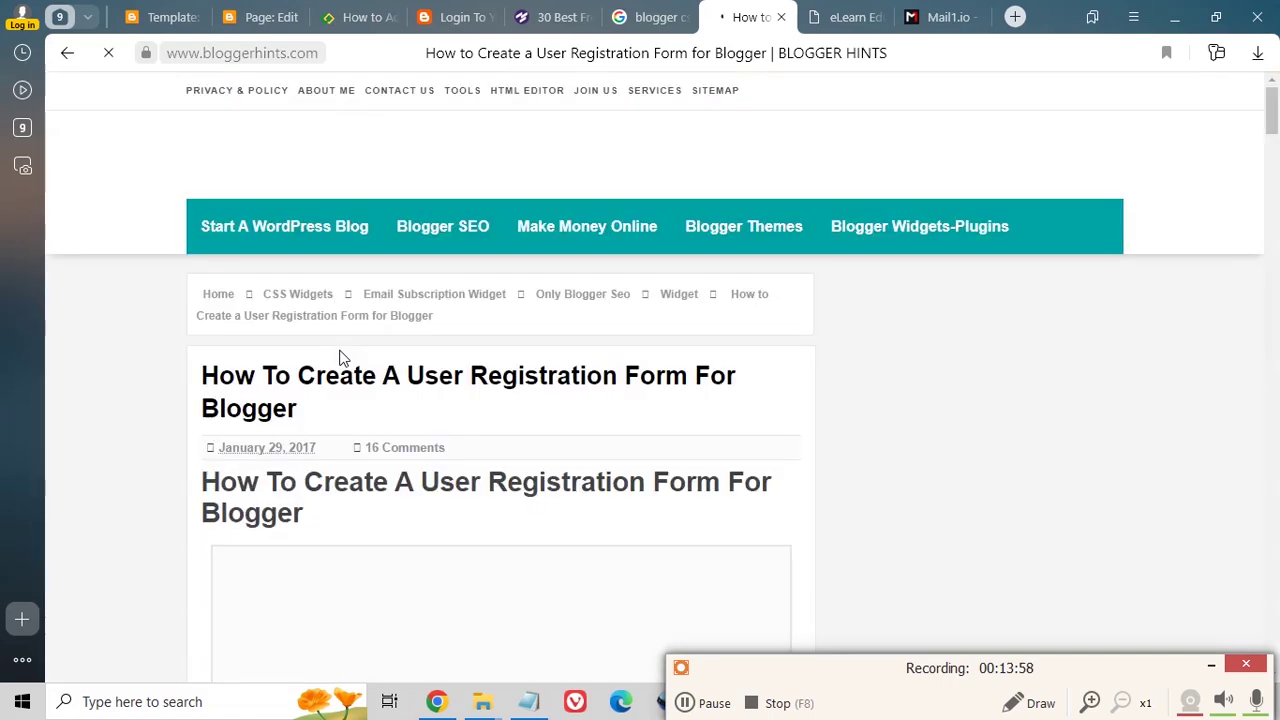
- Examine the BLOGGER HINTS tutorial's instructions, registration form code and form screenshot
{"action": "scroll", "coordinate": [340, 358], "scroll_direction": "down", "scroll_amount": 10}
{"action": "scroll", "coordinate": [340, 358], "scroll_direction": "down", "scroll_amount": 5}
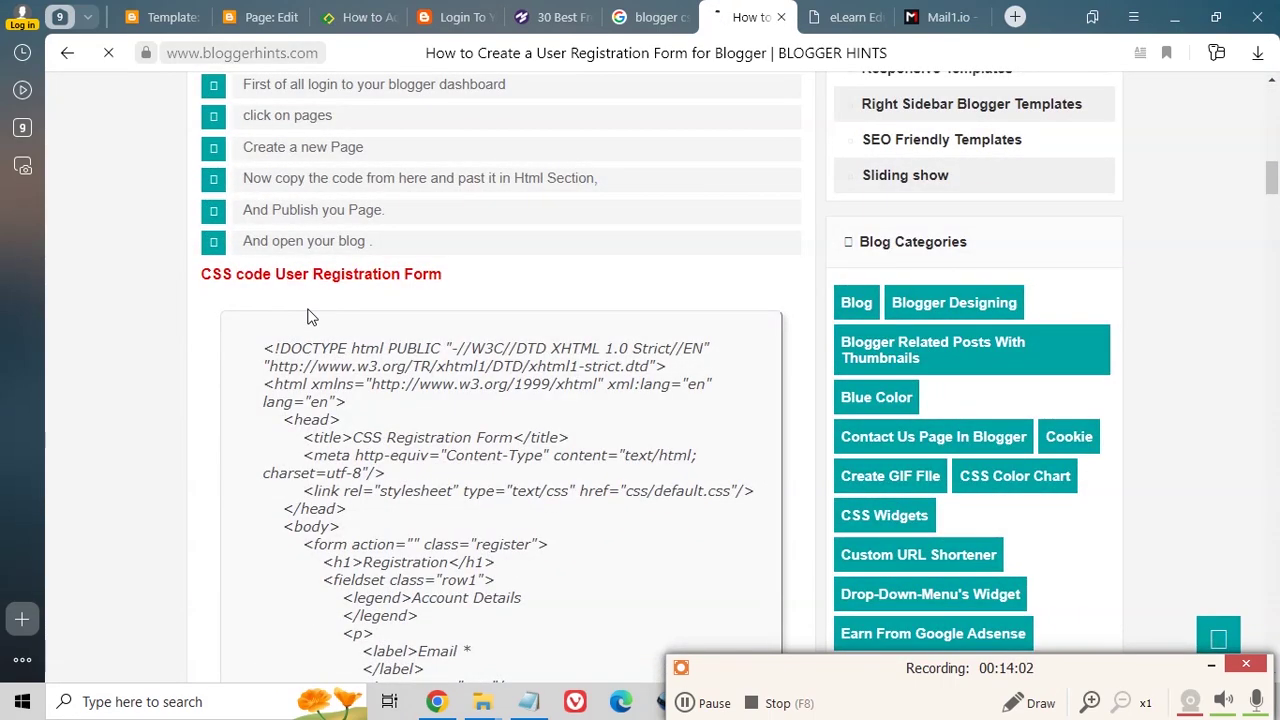
{"action": "scroll", "coordinate": [308, 317], "scroll_direction": "down", "scroll_amount": 10}
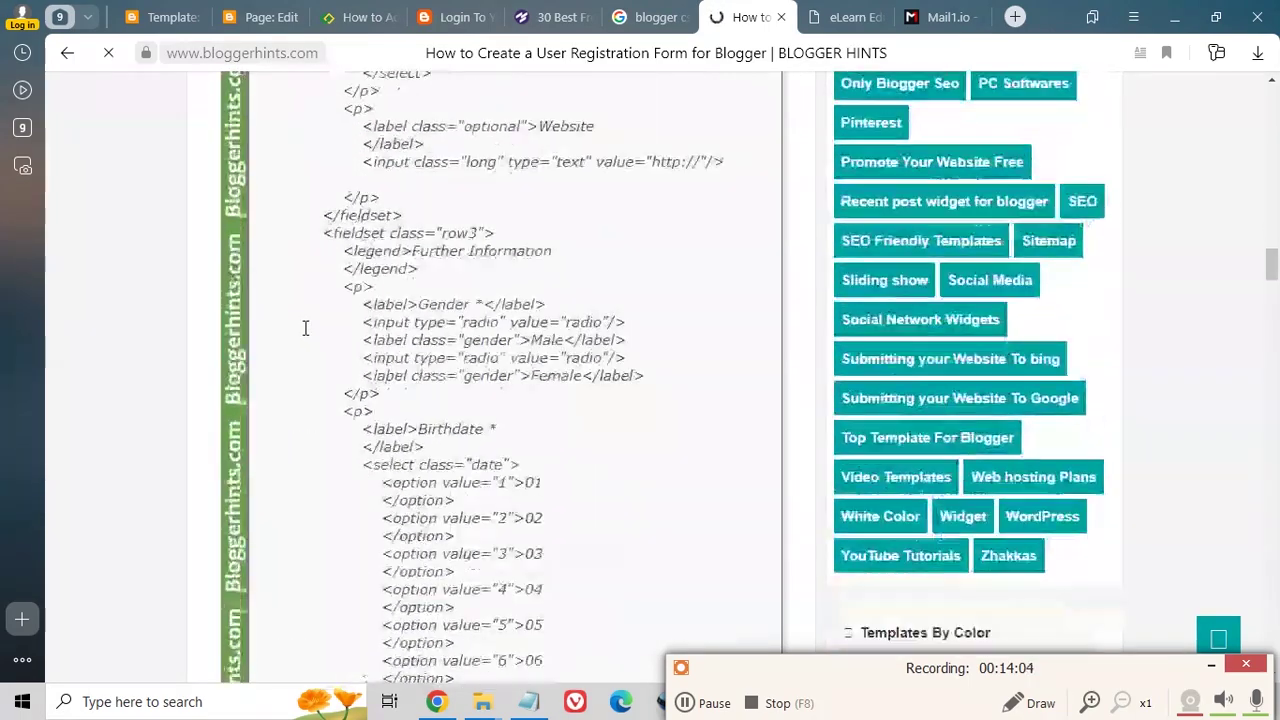
{"action": "scroll", "coordinate": [305, 328], "scroll_direction": "down", "scroll_amount": 15}
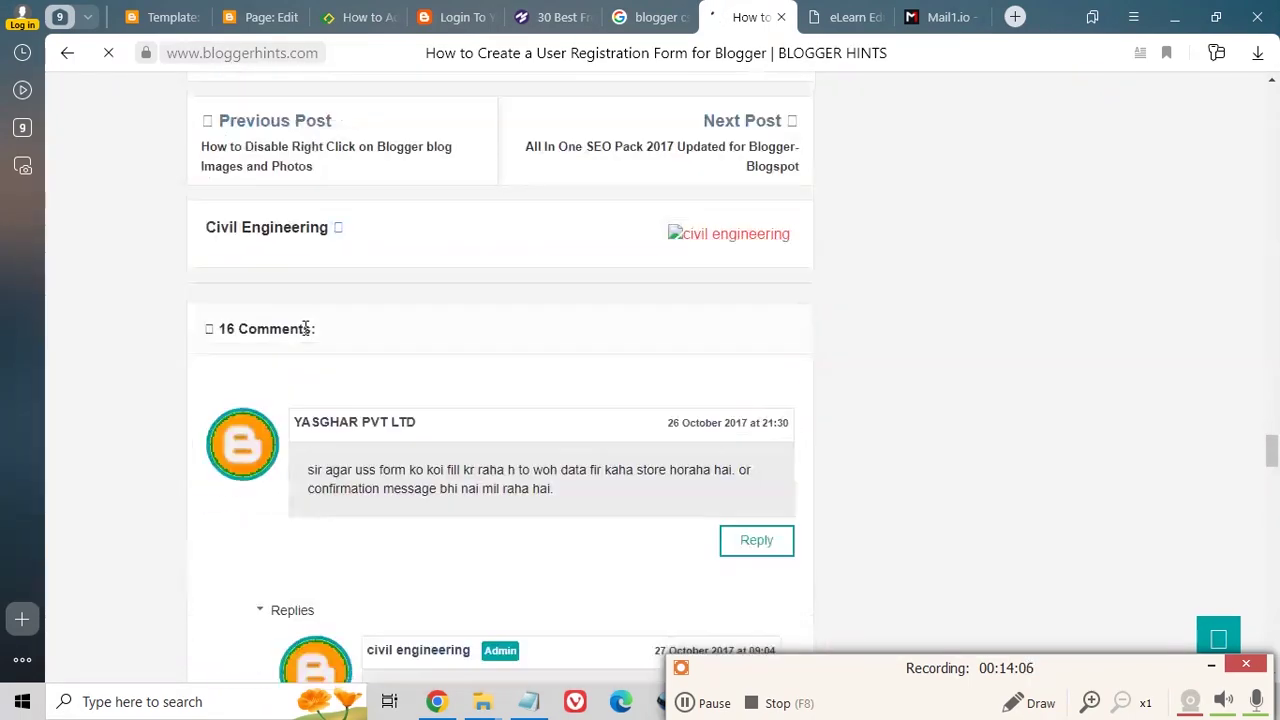
{"action": "scroll", "coordinate": [305, 328], "scroll_direction": "up", "scroll_amount": 15}
{"action": "scroll", "coordinate": [307, 329], "scroll_direction": "up", "scroll_amount": 10}
{"action": "scroll", "coordinate": [307, 329], "scroll_direction": "down", "scroll_amount": 5}
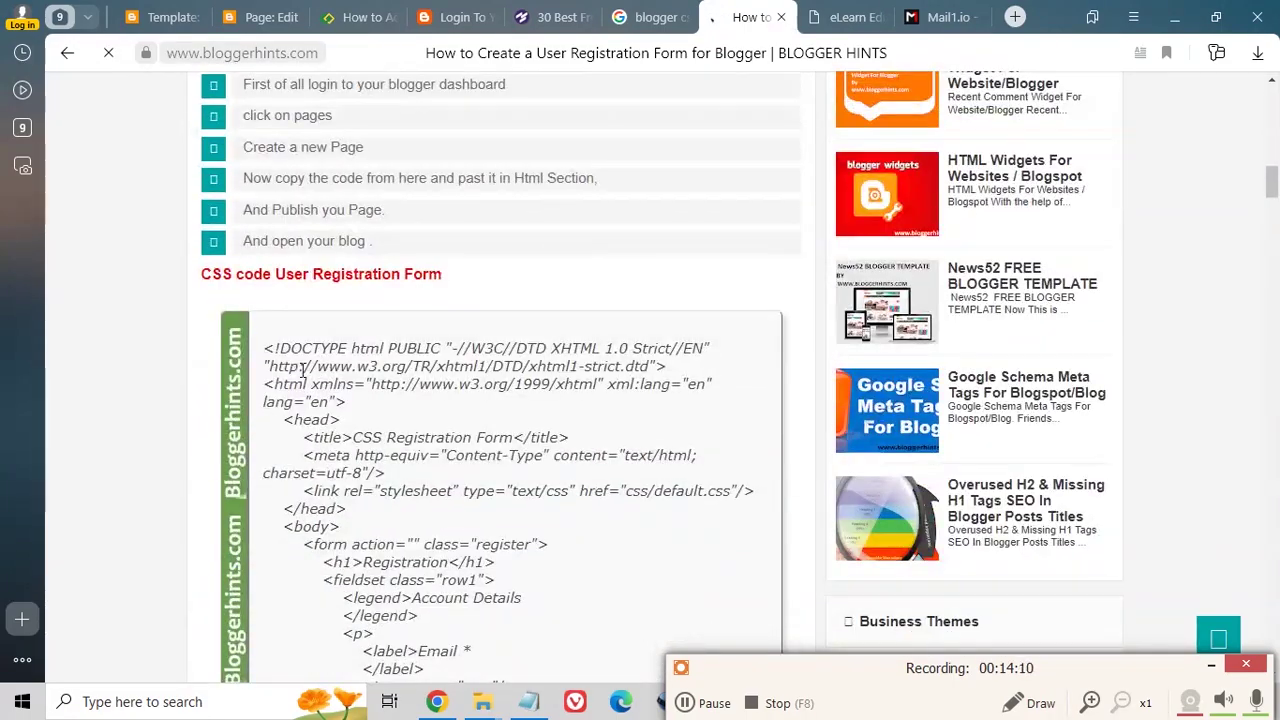
{"action": "scroll", "coordinate": [751, 480], "scroll_direction": "down", "scroll_amount": 20}
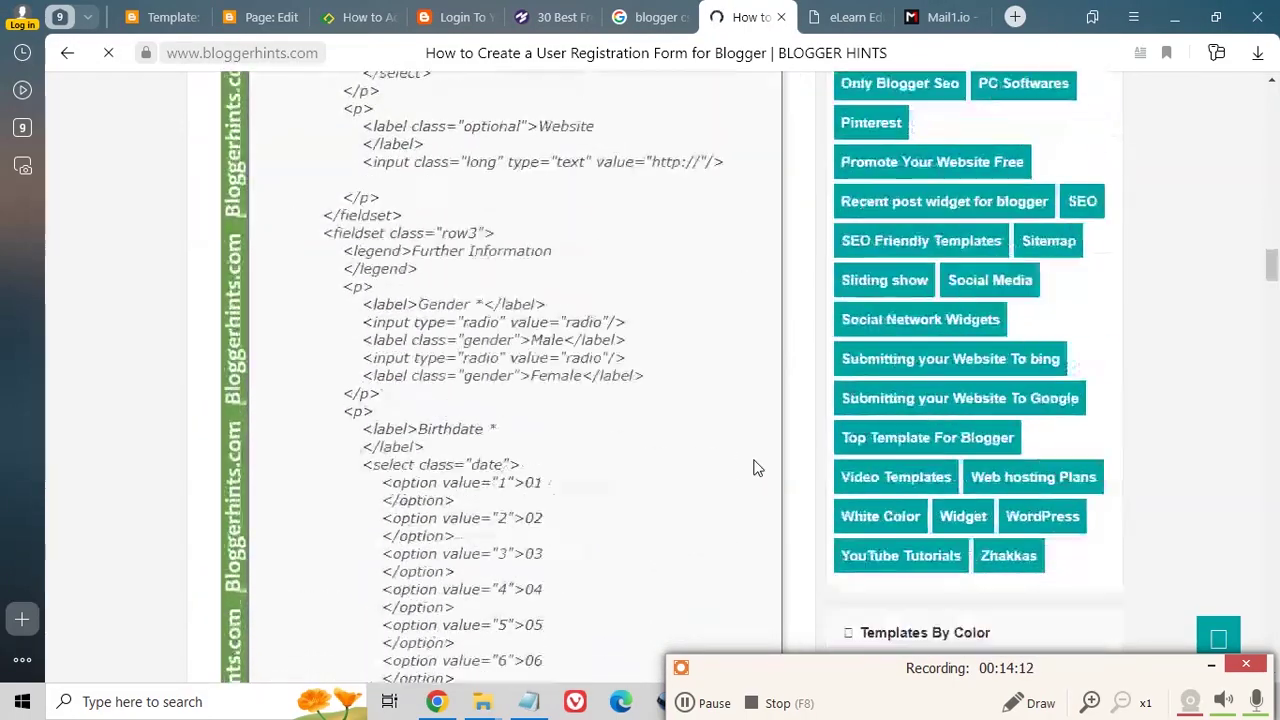
{"action": "scroll", "coordinate": [652, 522], "scroll_direction": "down", "scroll_amount": 8}
{"action": "scroll", "coordinate": [651, 523], "scroll_direction": "up", "scroll_amount": 4}
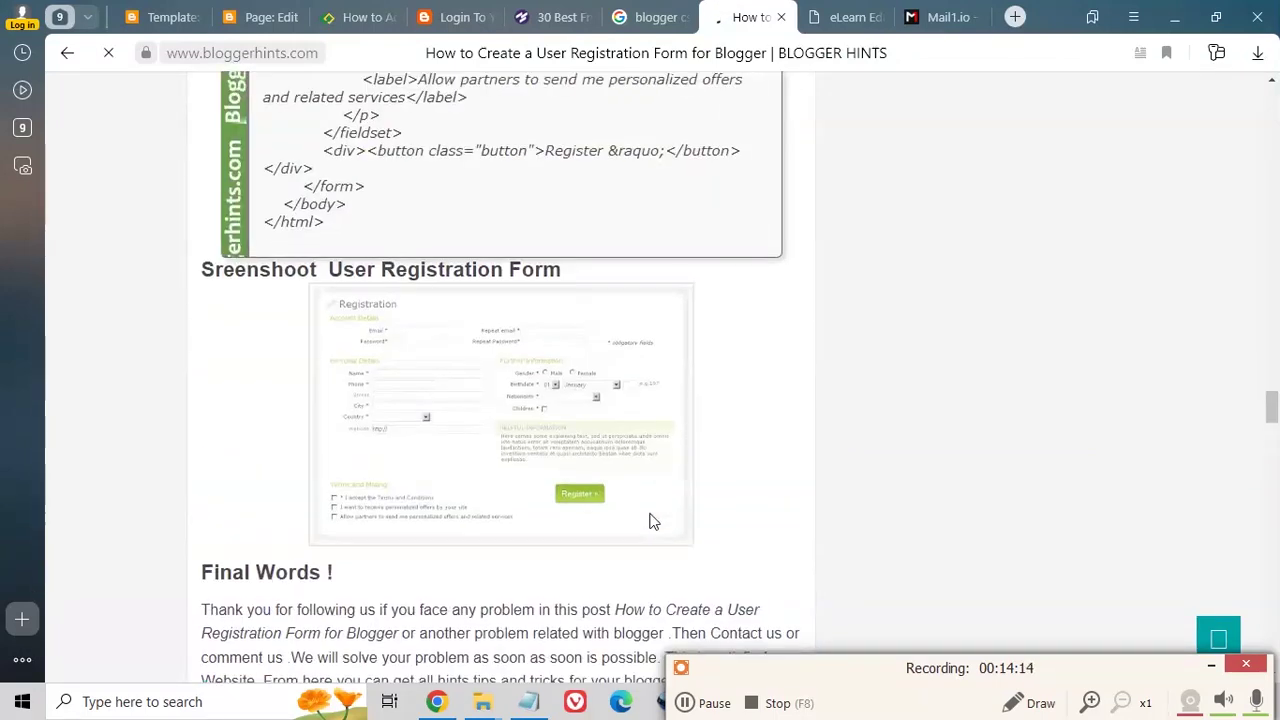
- Copy the complete registration form code from the BLOGGER HINTS tutorial and open the Register Your Account page for editing
{"action": "scroll", "coordinate": [407, 501], "scroll_direction": "down", "scroll_amount": 2}
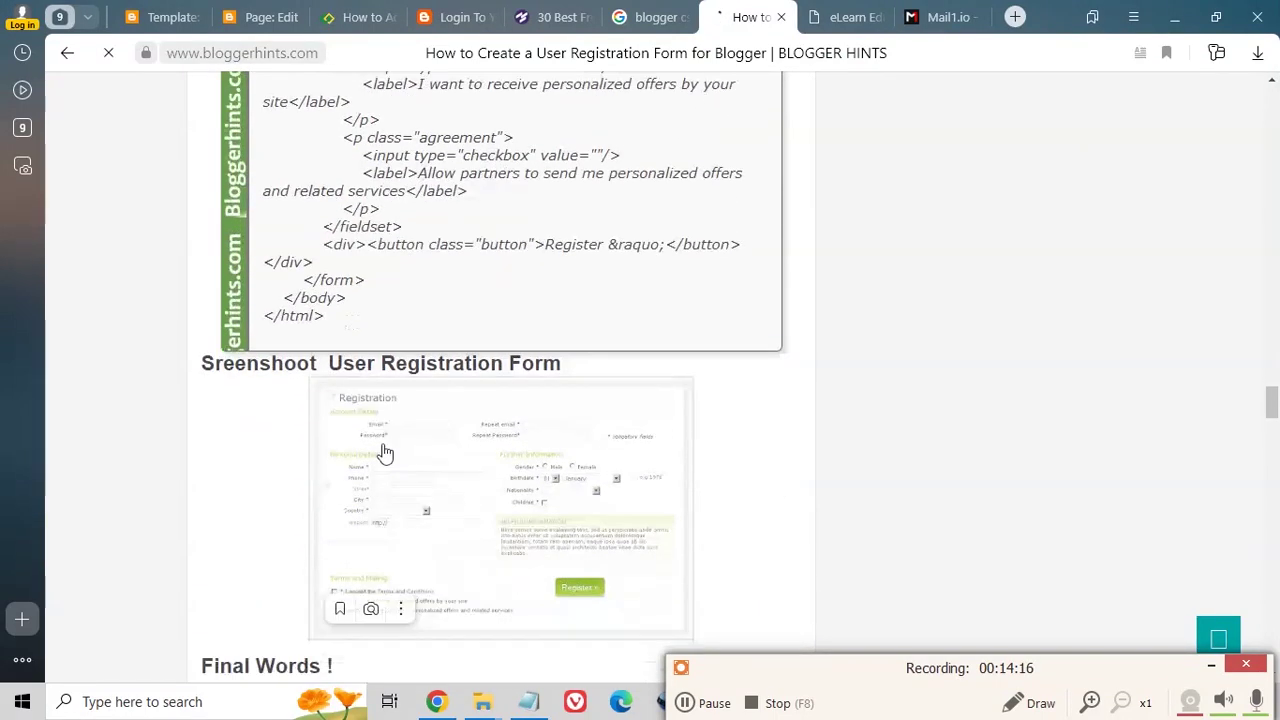
{"action": "left_click", "coordinate": [400, 325]}
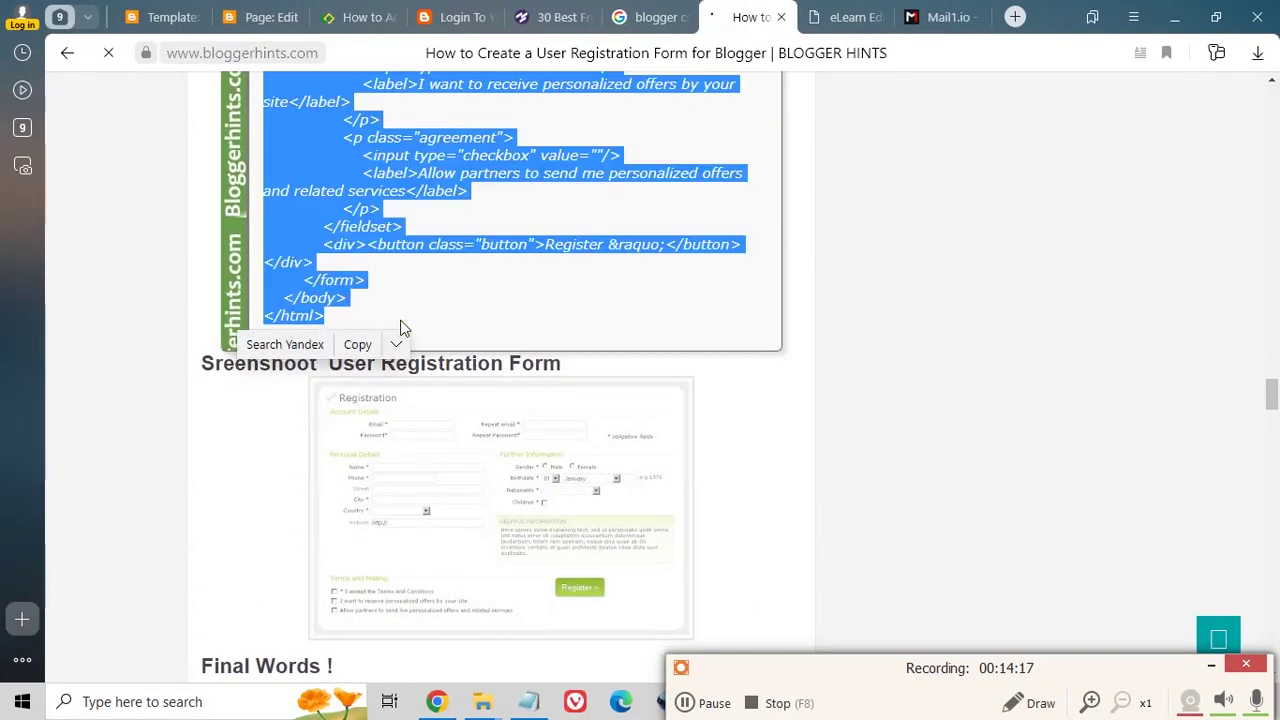
{"action": "left_click", "coordinate": [160, 17]}
{"action": "left_click", "coordinate": [262, 17]}
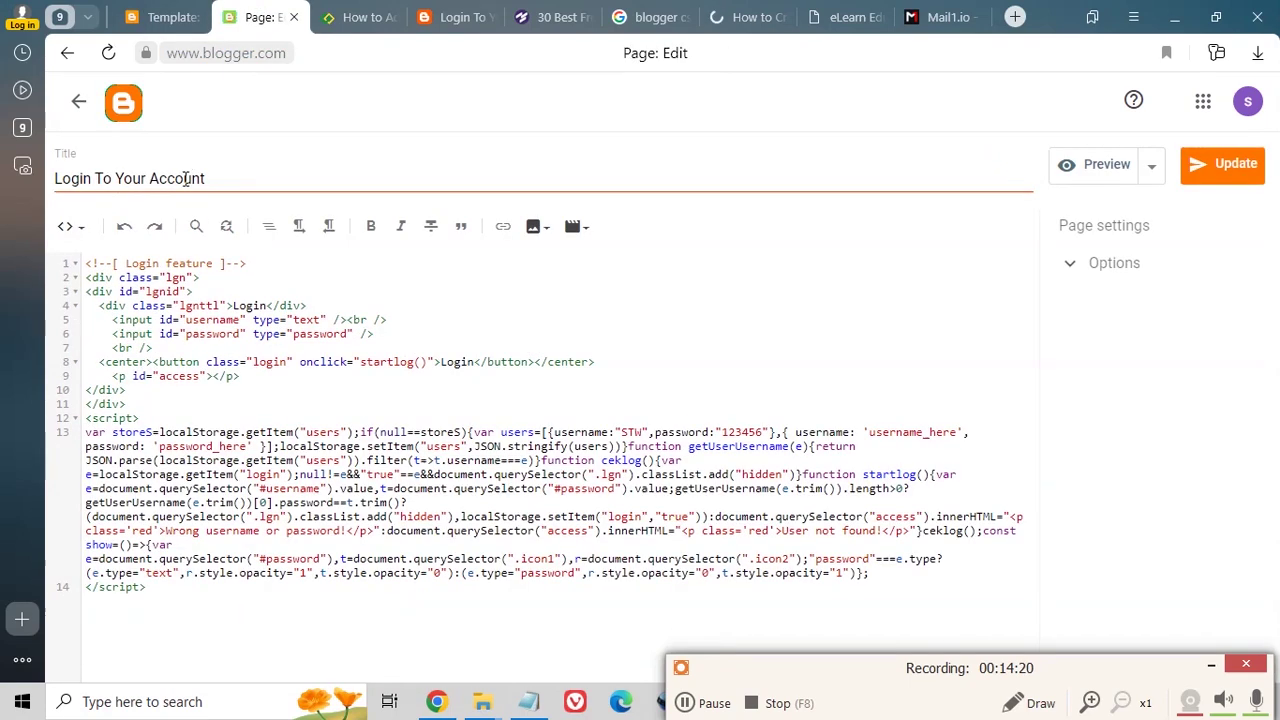
{"action": "left_click", "coordinate": [80, 103]}
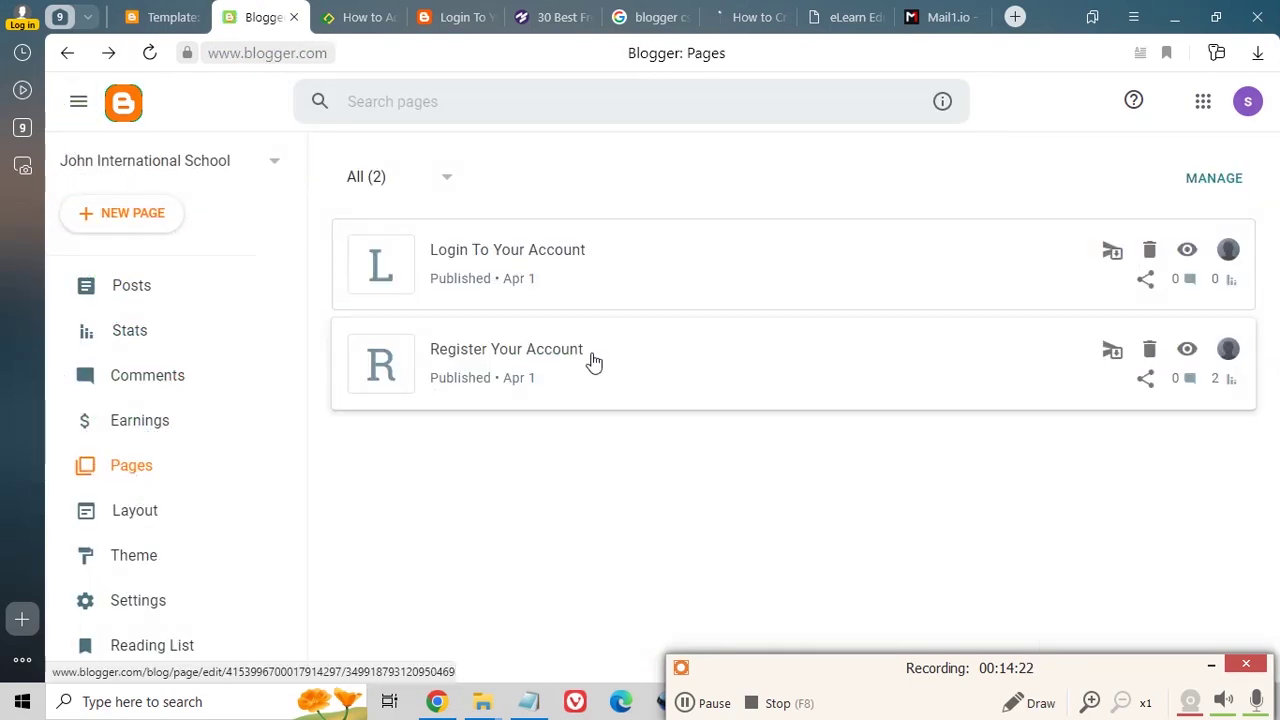
{"action": "left_click", "coordinate": [593, 362]}
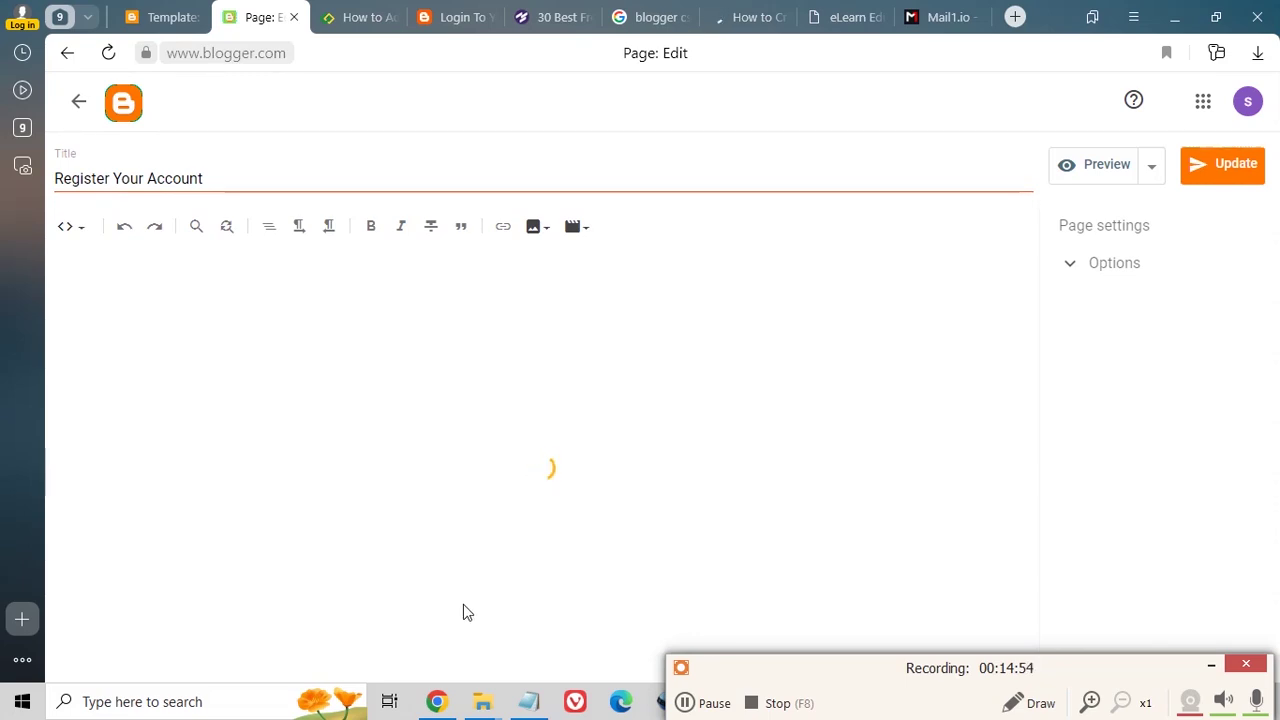
- Paste the copied registration form code into the empty Register Your Account page and update the page
{"action": "left_click", "coordinate": [529, 704]}
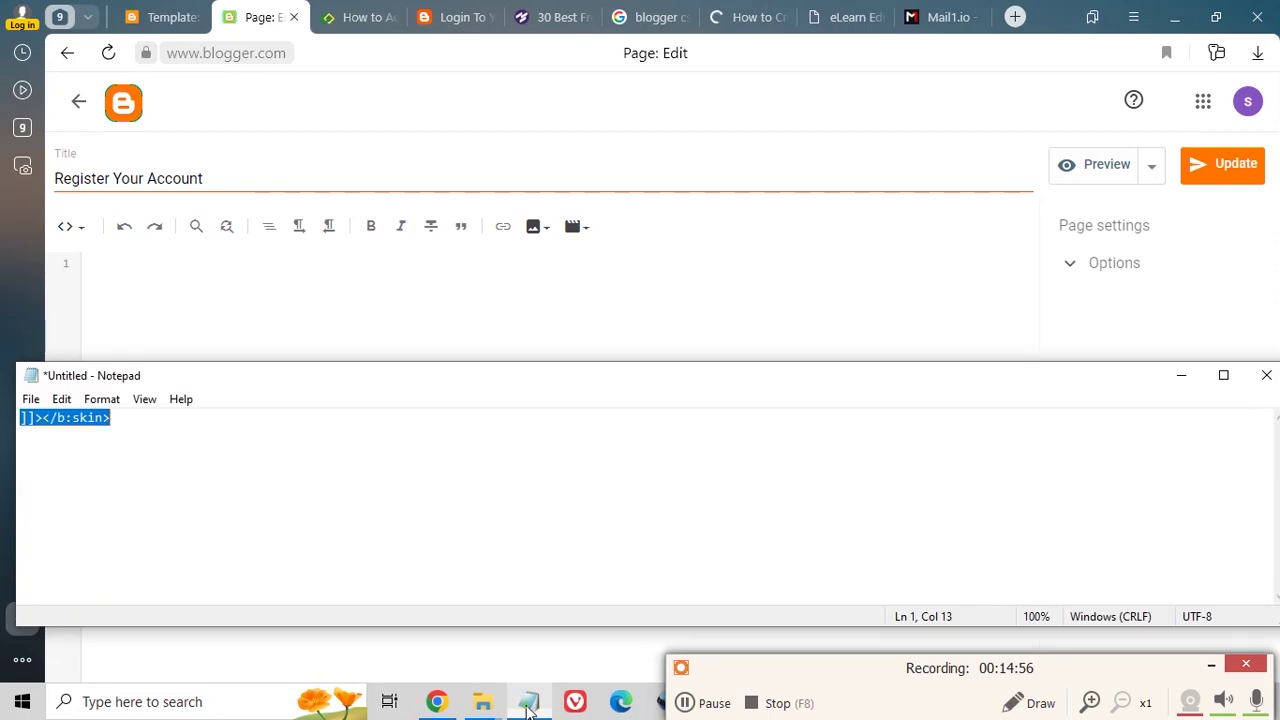
{"action": "left_click", "coordinate": [203, 302]}
{"action": "key", "text": "ctrl+v"}
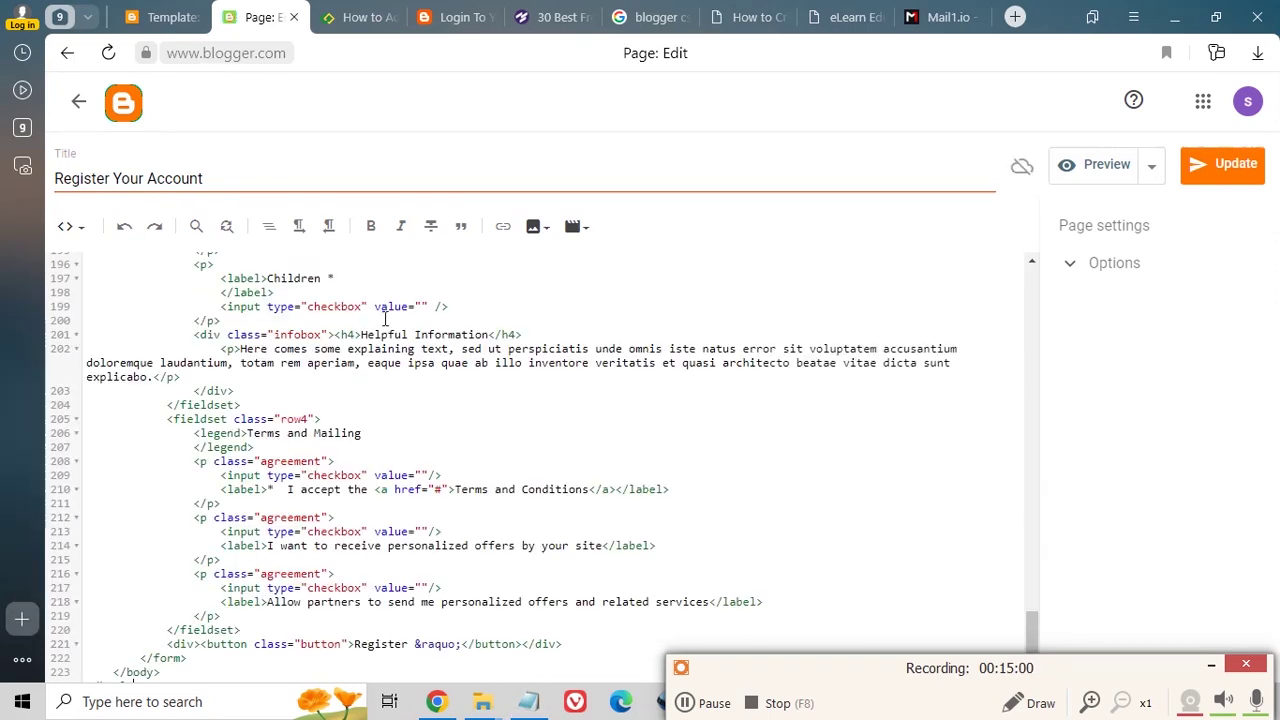
{"action": "left_click", "coordinate": [1220, 168]}
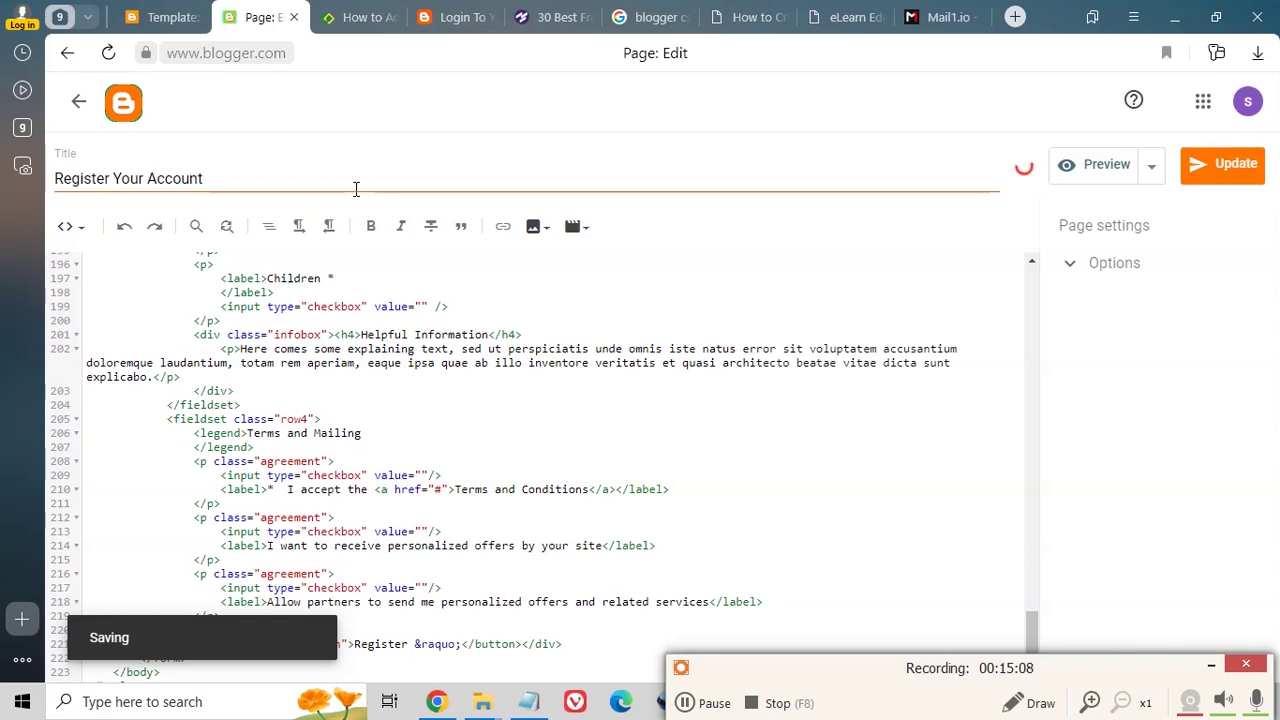
{"action": "scroll", "coordinate": [324, 548], "scroll_direction": "down", "scroll_amount": 1}
{"action": "scroll", "coordinate": [330, 510], "scroll_direction": "up", "scroll_amount": 20}
{"action": "scroll", "coordinate": [365, 503], "scroll_direction": "up", "scroll_amount": 10}
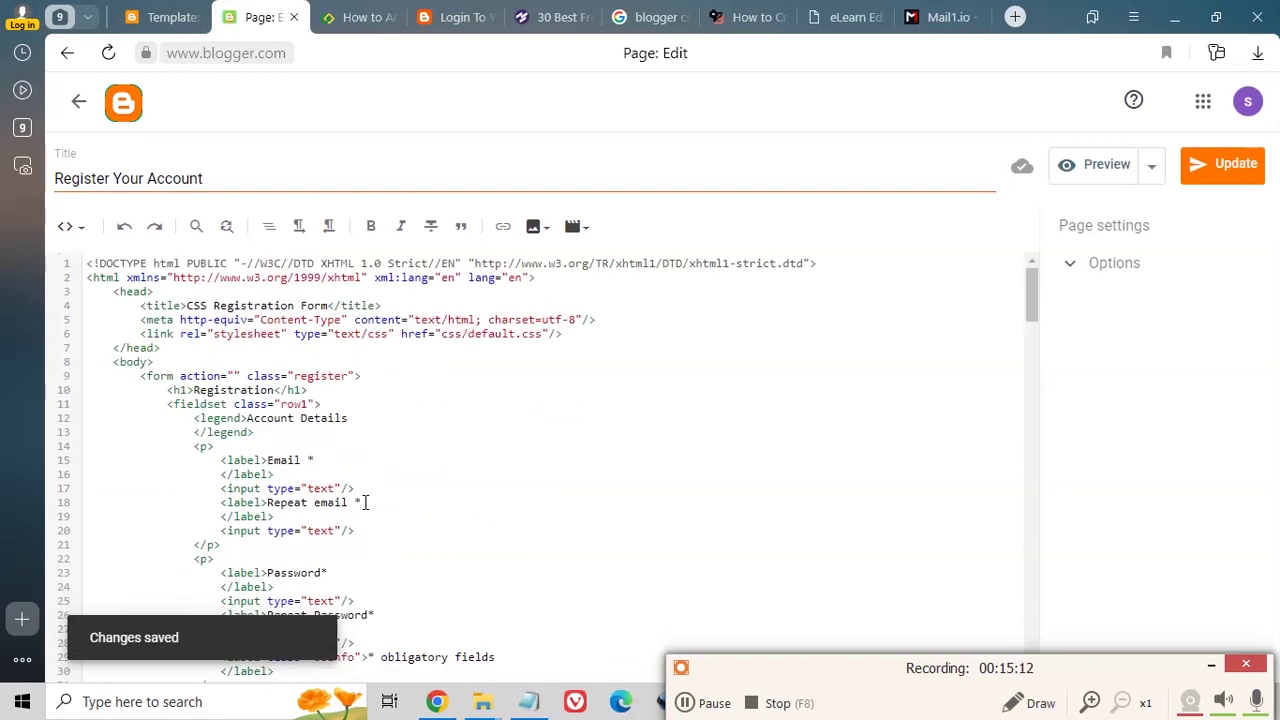
- Open the live home page of the school site and reload it to check the Register button
{"action": "left_click", "coordinate": [455, 17]}
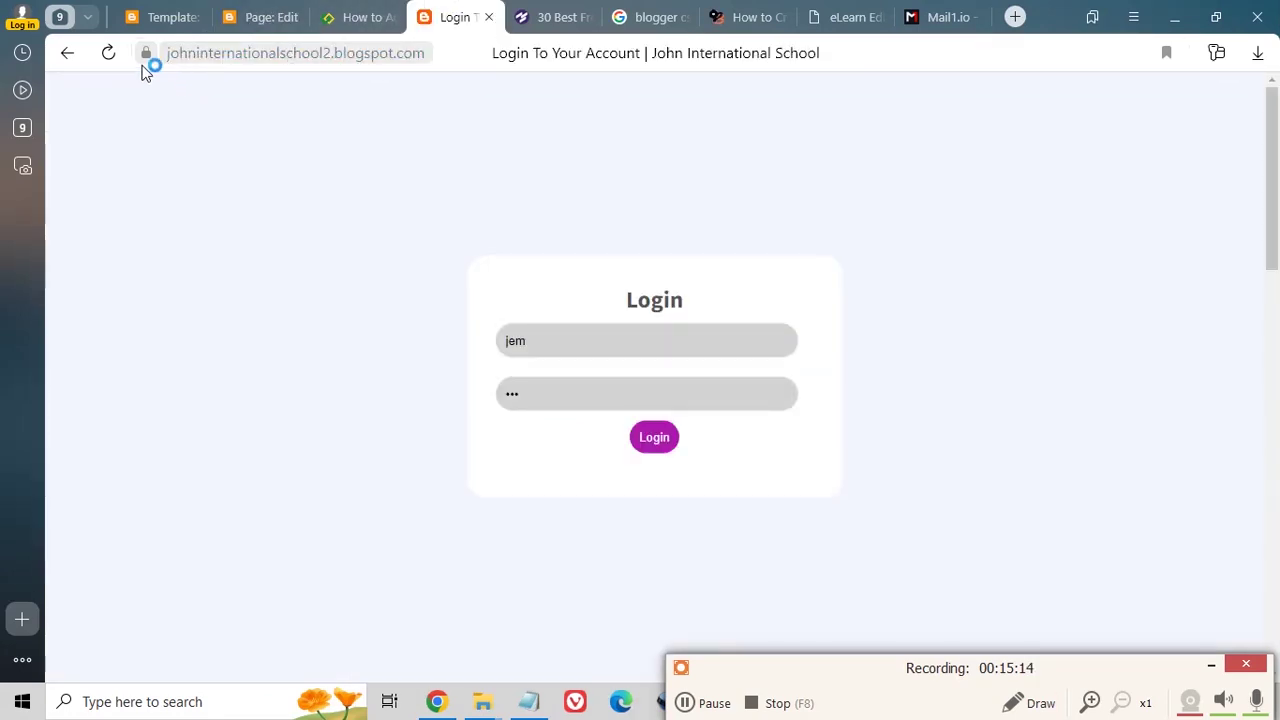
{"action": "left_click", "coordinate": [309, 54]}
{"action": "key", "text": "Return"}
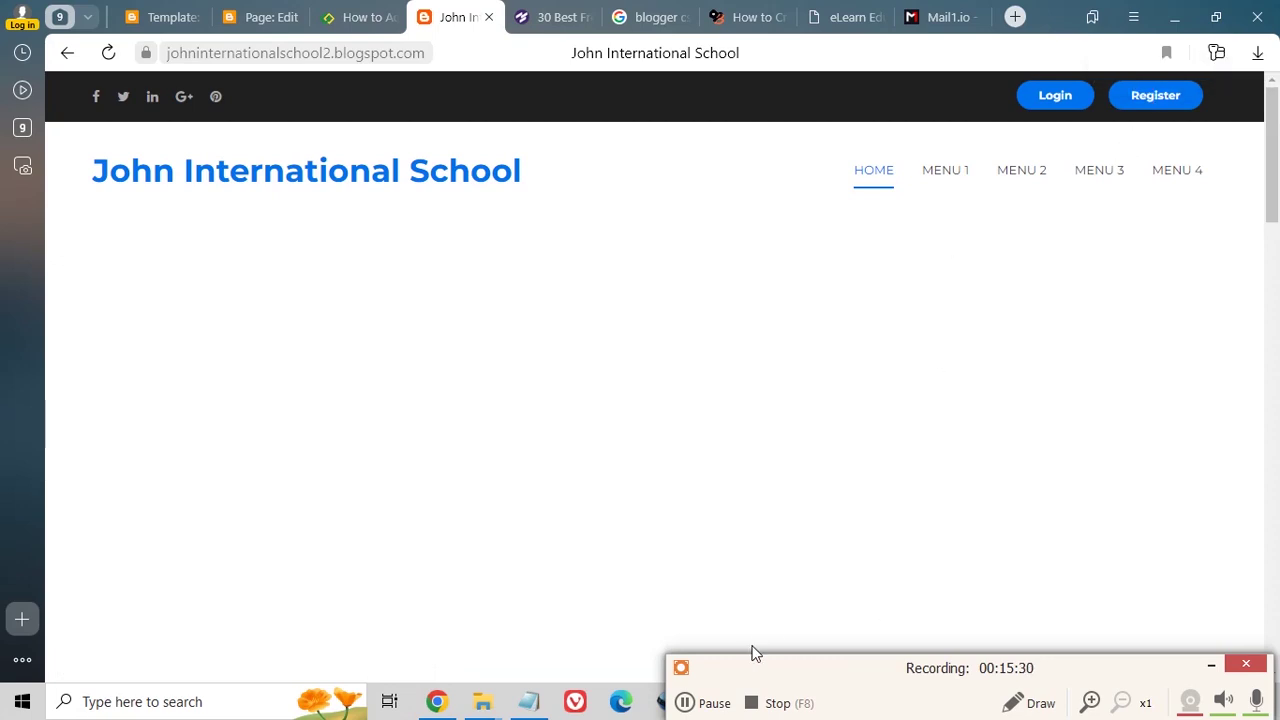
{"action": "left_click", "coordinate": [697, 703]}
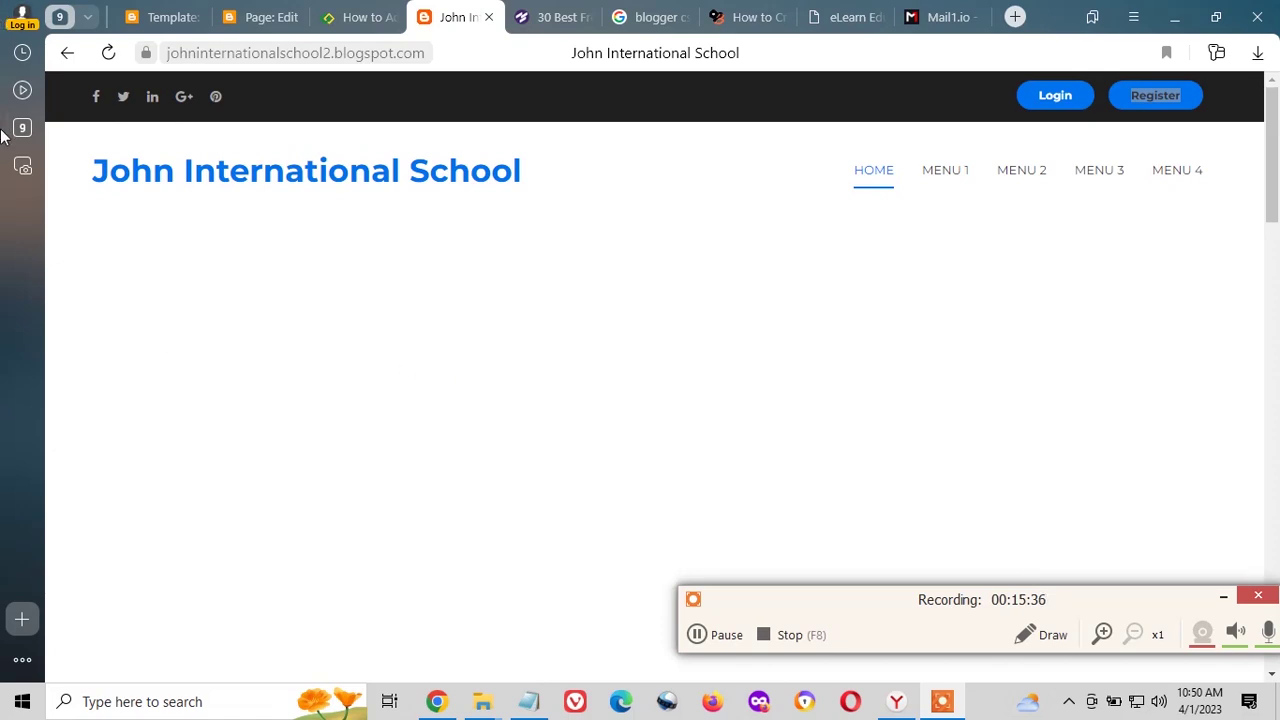
{"action": "left_click", "coordinate": [992, 89]}
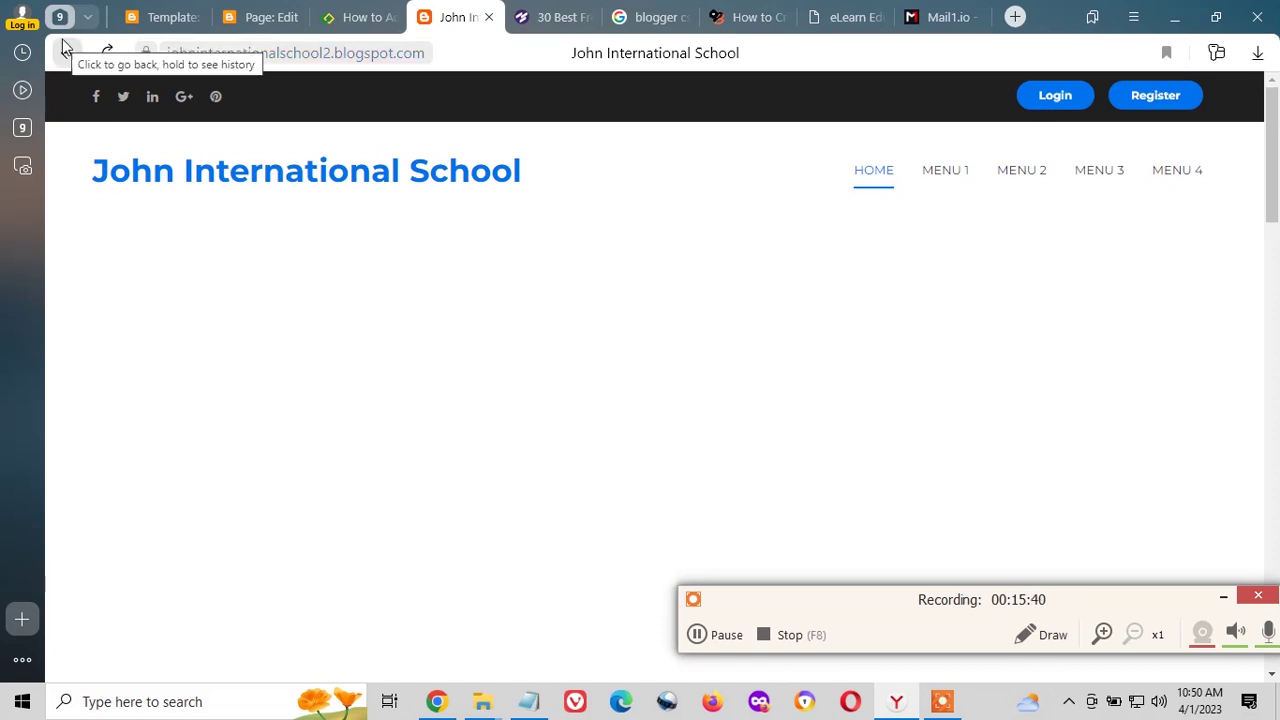
{"action": "left_click", "coordinate": [112, 54]}
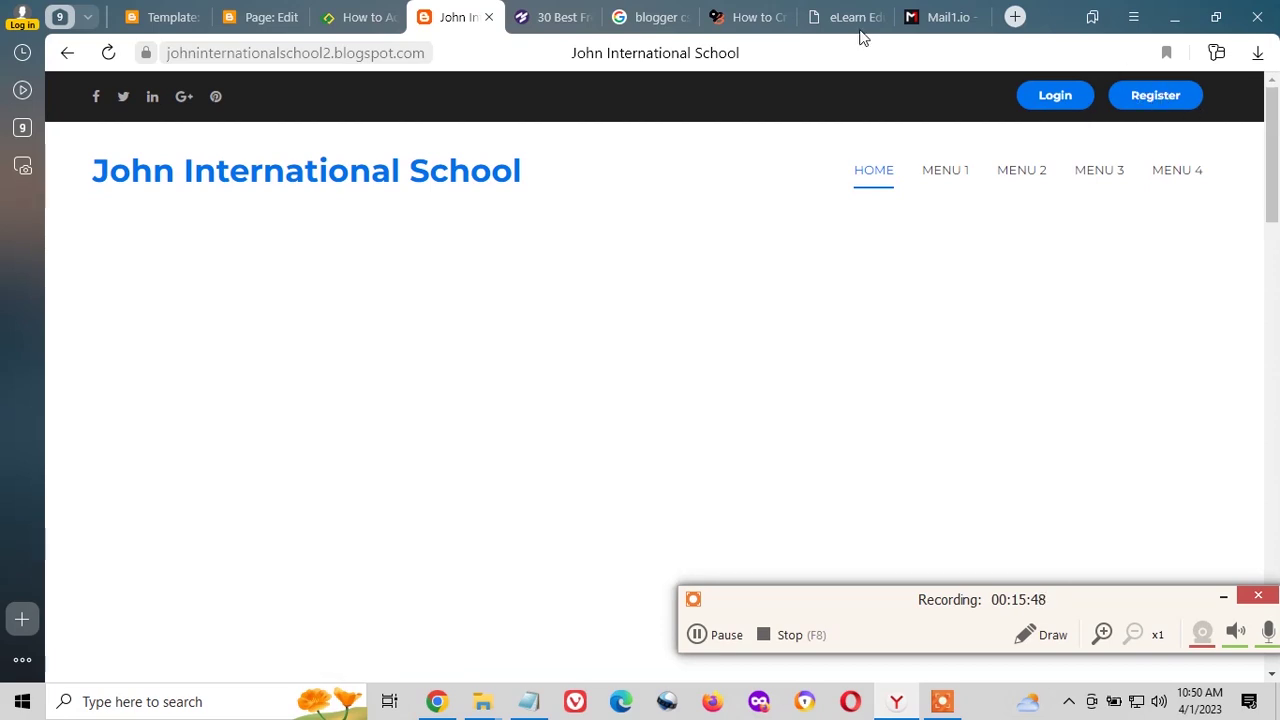
- Open the live Register Your Account page in a new tab from the Blogger pages list and review its registration form
{"action": "left_click", "coordinate": [166, 20]}
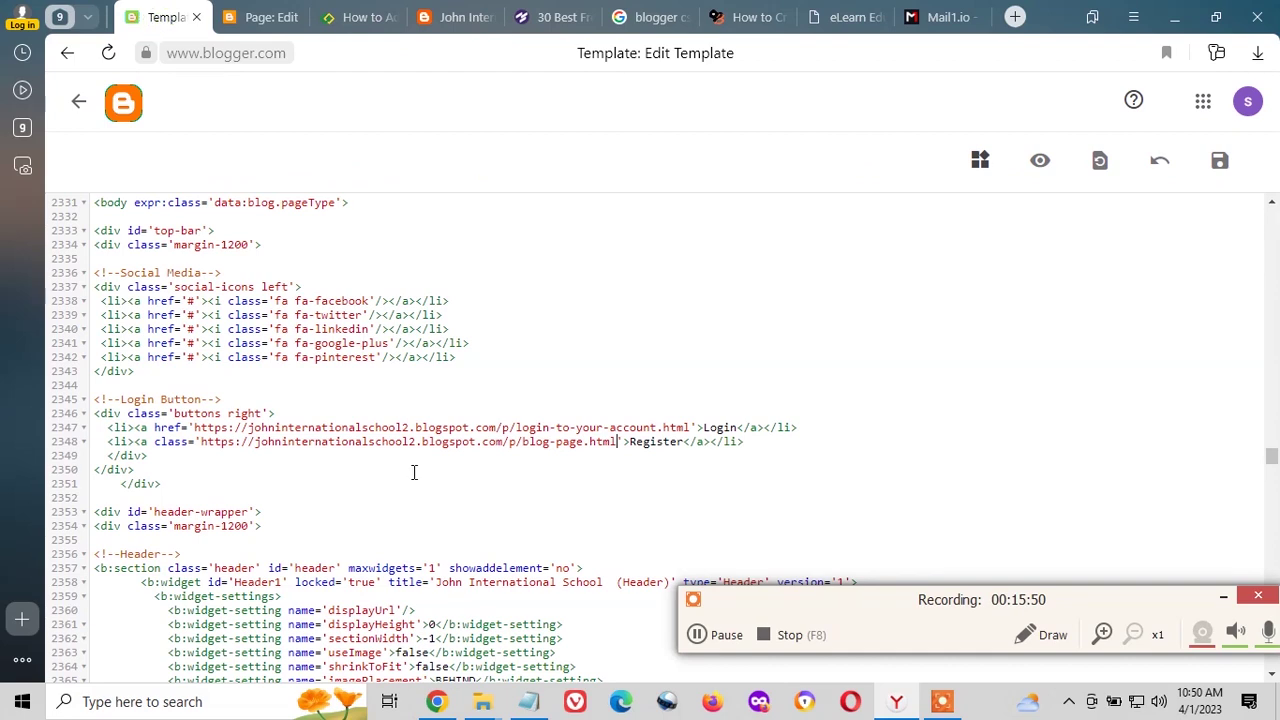
{"action": "left_click", "coordinate": [262, 17]}
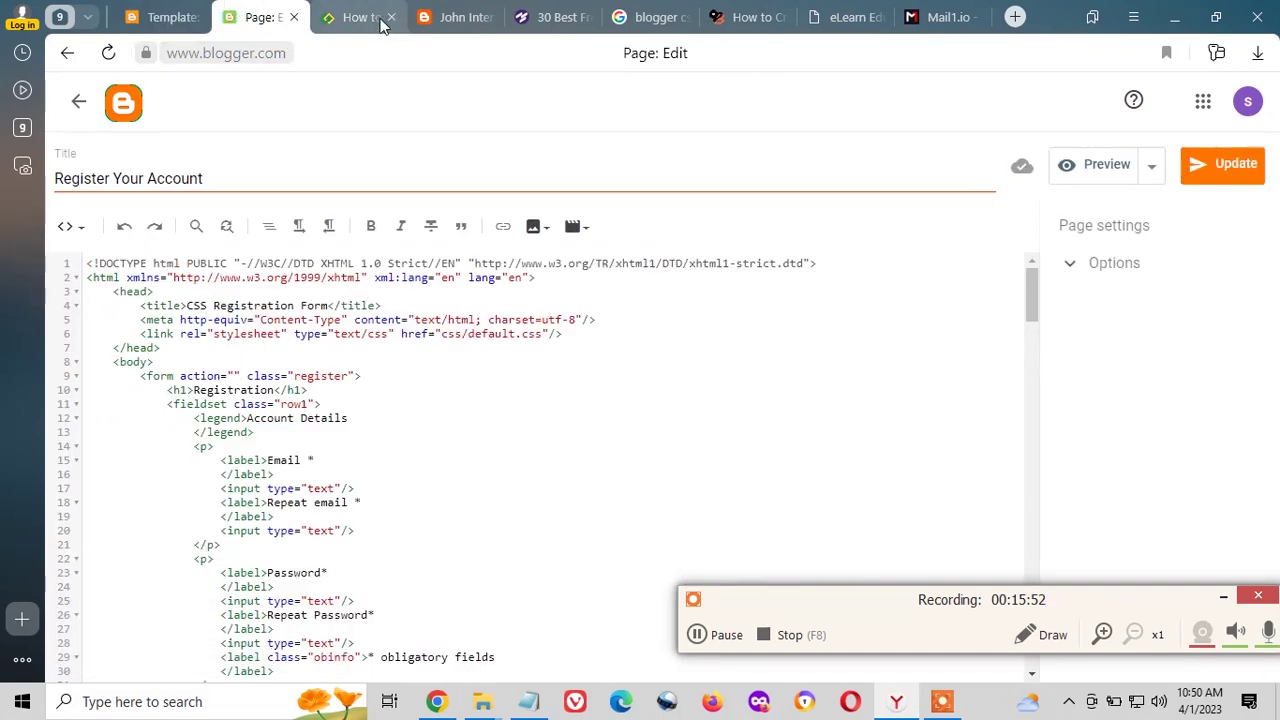
{"action": "left_click", "coordinate": [79, 101]}
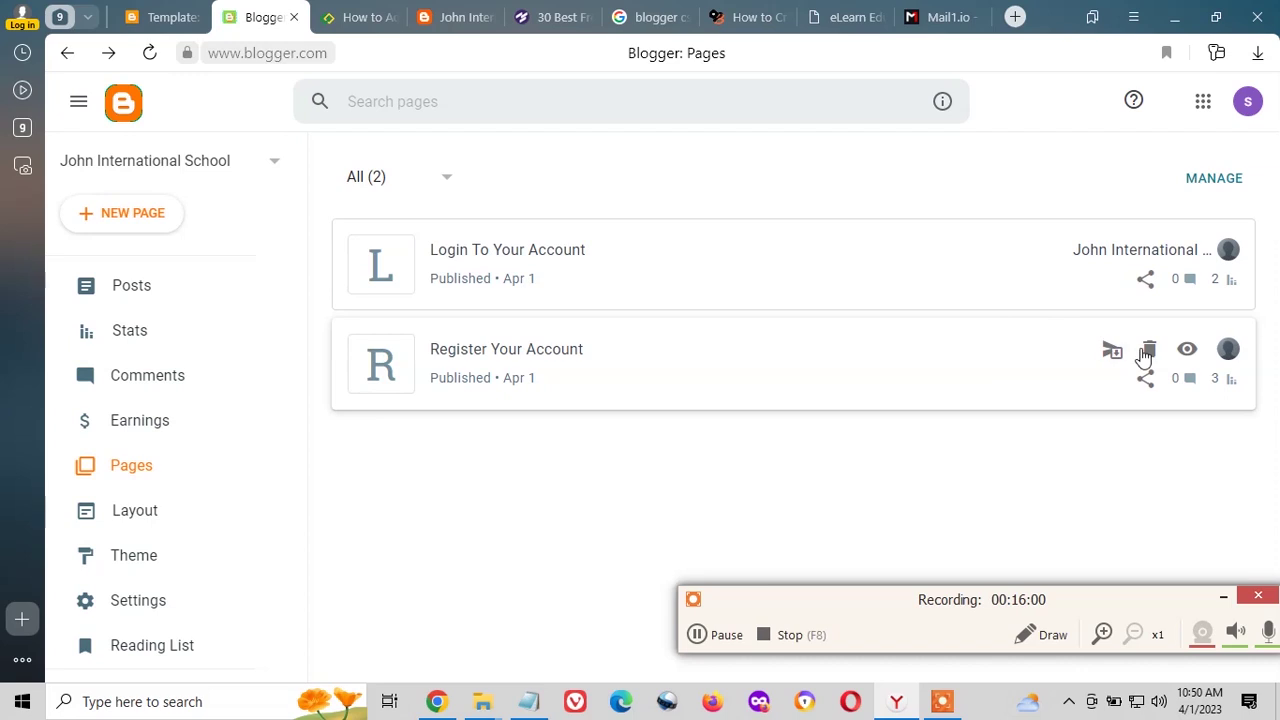
{"action": "right_click", "coordinate": [1187, 349]}
{"action": "left_click", "coordinate": [1175, 360]}
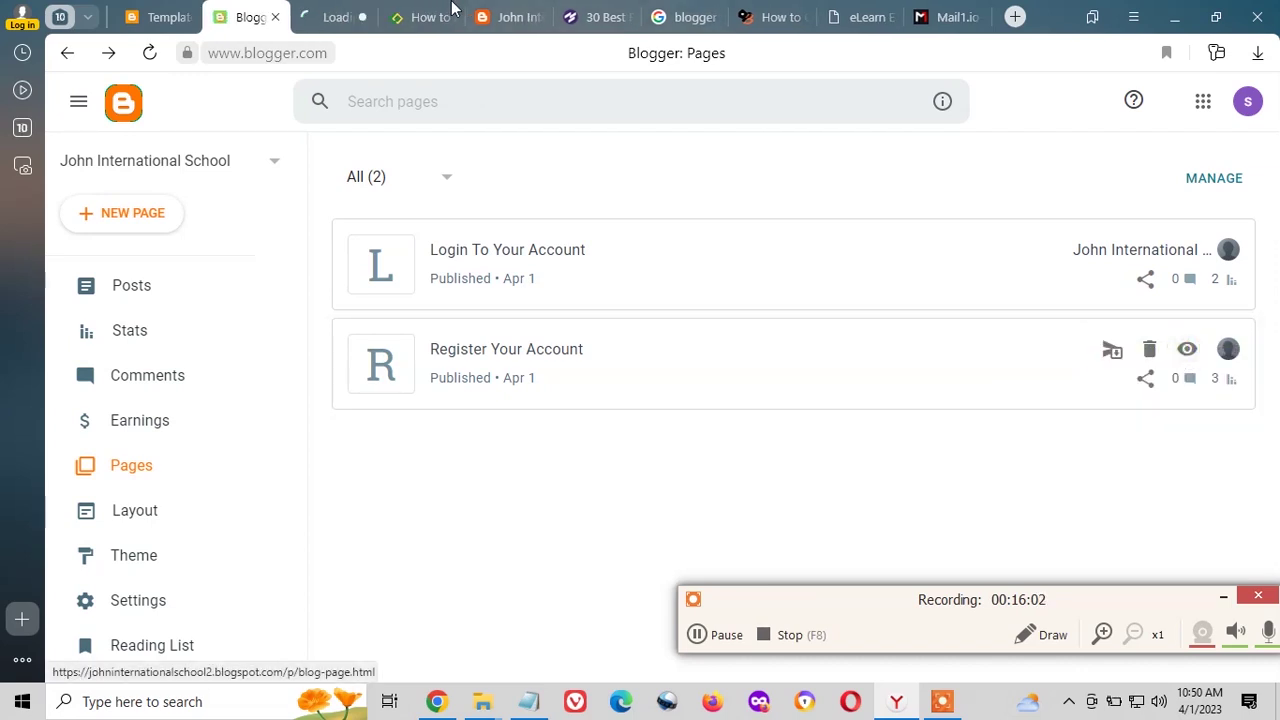
{"action": "left_click", "coordinate": [315, 14]}
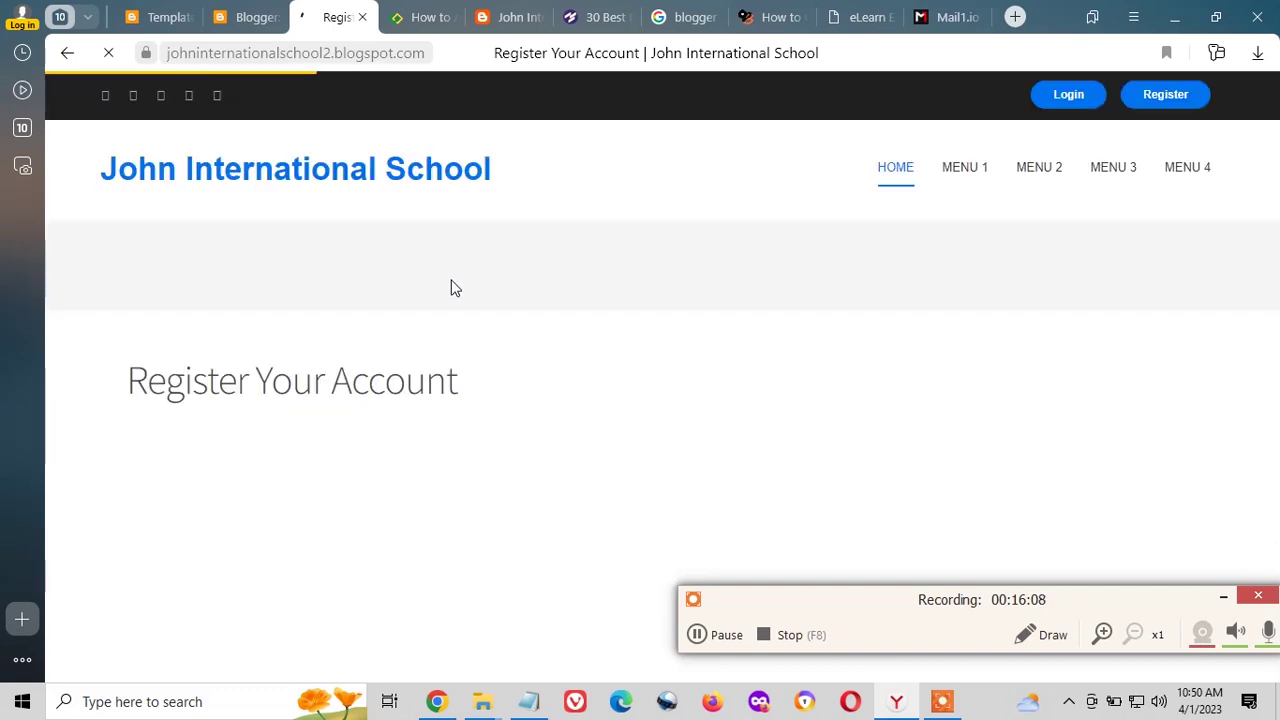
{"action": "scroll", "coordinate": [457, 370], "scroll_direction": "down", "scroll_amount": 3}
{"action": "scroll", "coordinate": [457, 378], "scroll_direction": "down", "scroll_amount": 10}
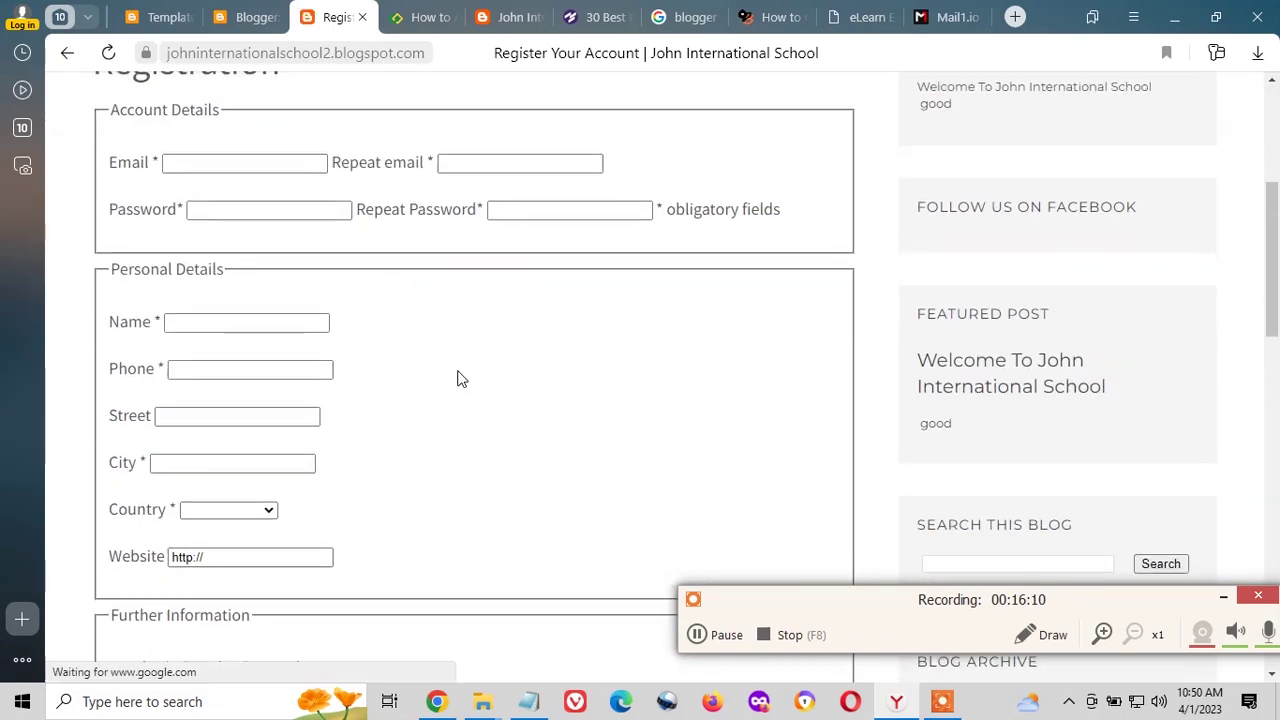
{"action": "scroll", "coordinate": [460, 378], "scroll_direction": "up", "scroll_amount": 10}
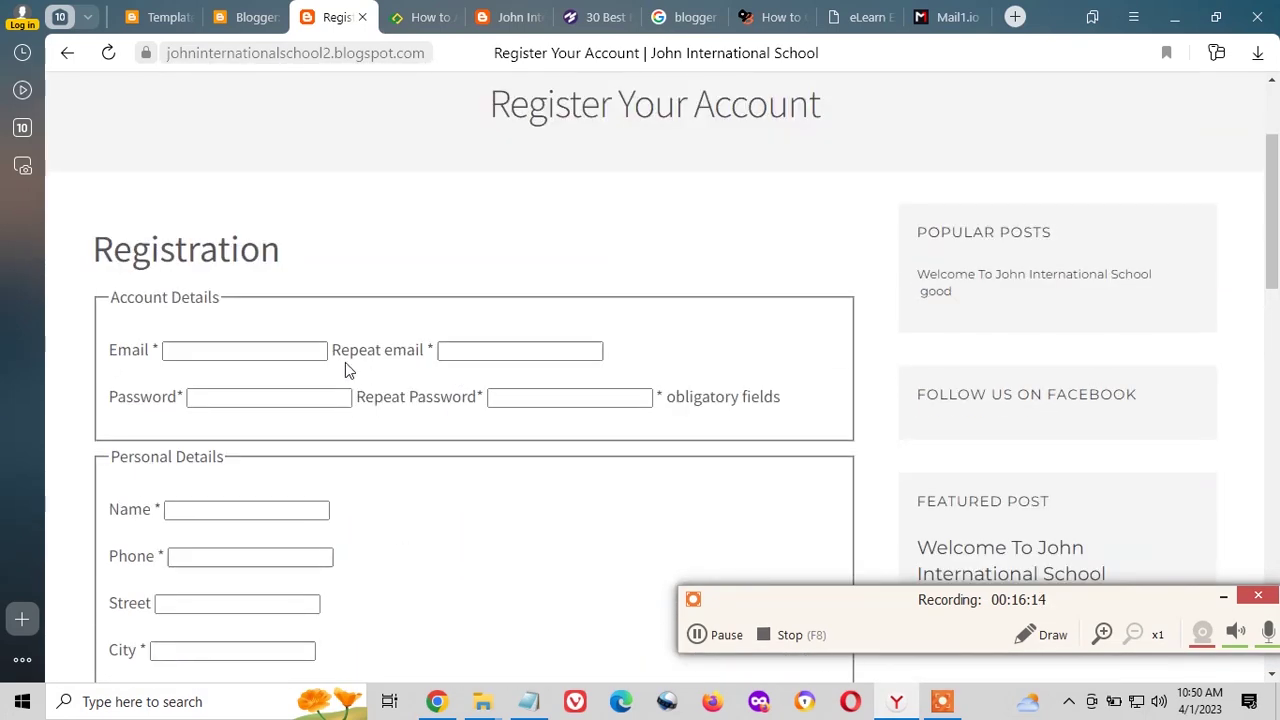
{"action": "scroll", "coordinate": [300, 320], "scroll_direction": "up", "scroll_amount": 3}
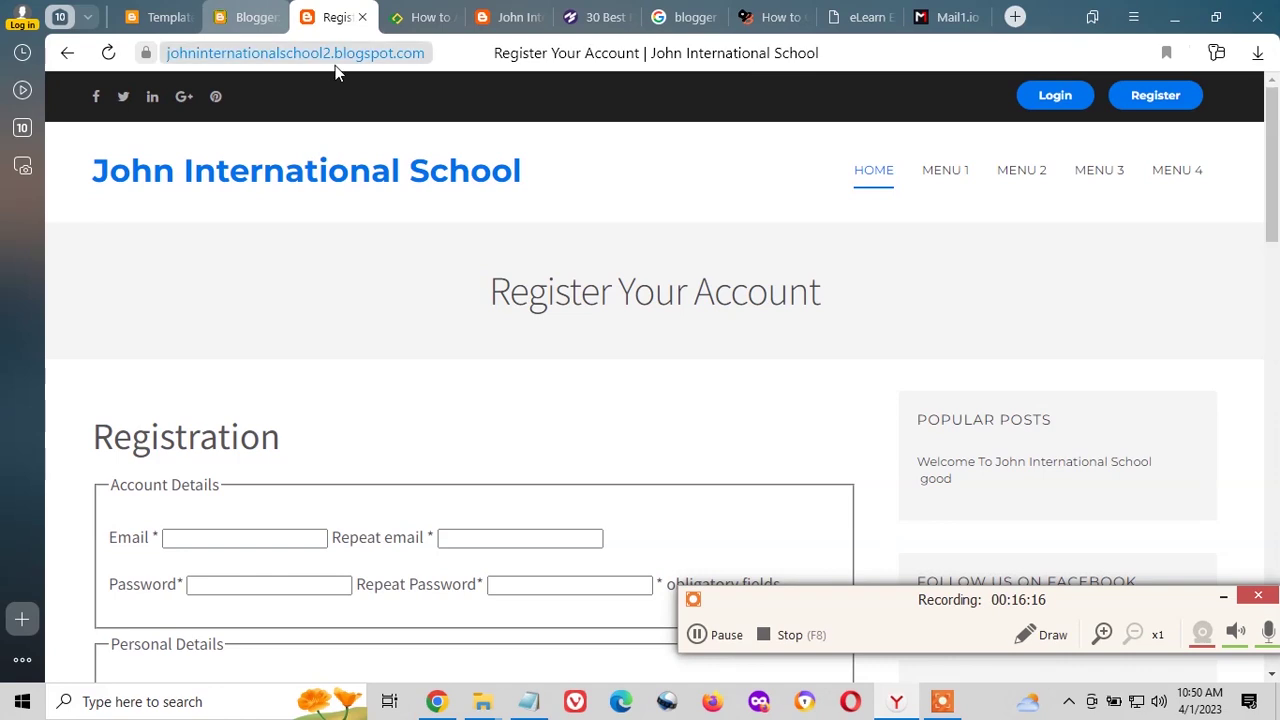
{"action": "left_click", "coordinate": [563, 53]}
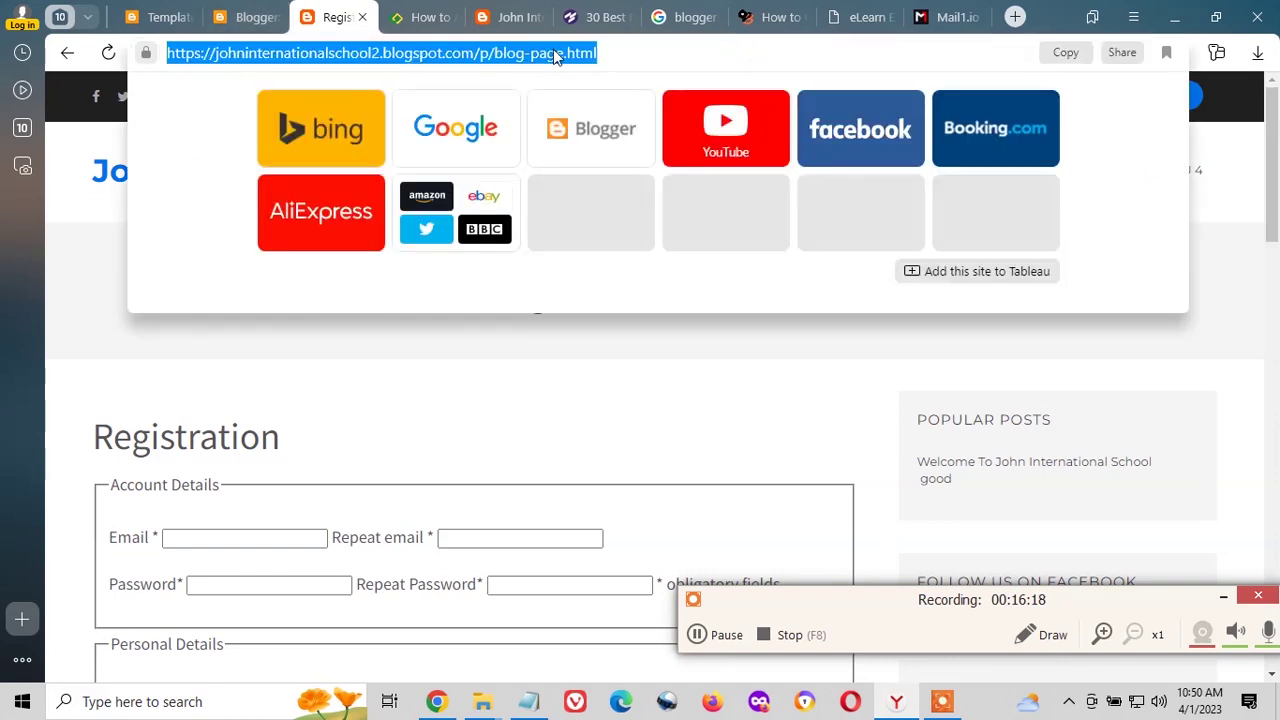
{"action": "right_click", "coordinate": [556, 53]}
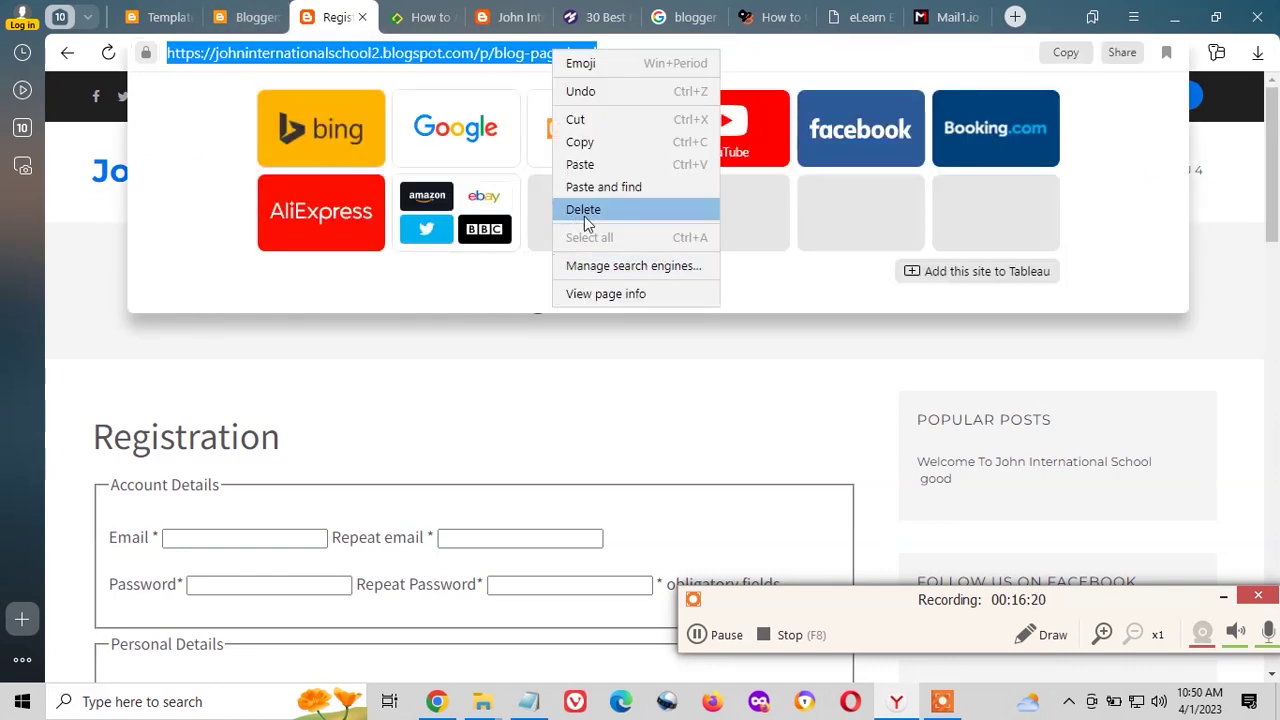
{"action": "left_click", "coordinate": [598, 165]}
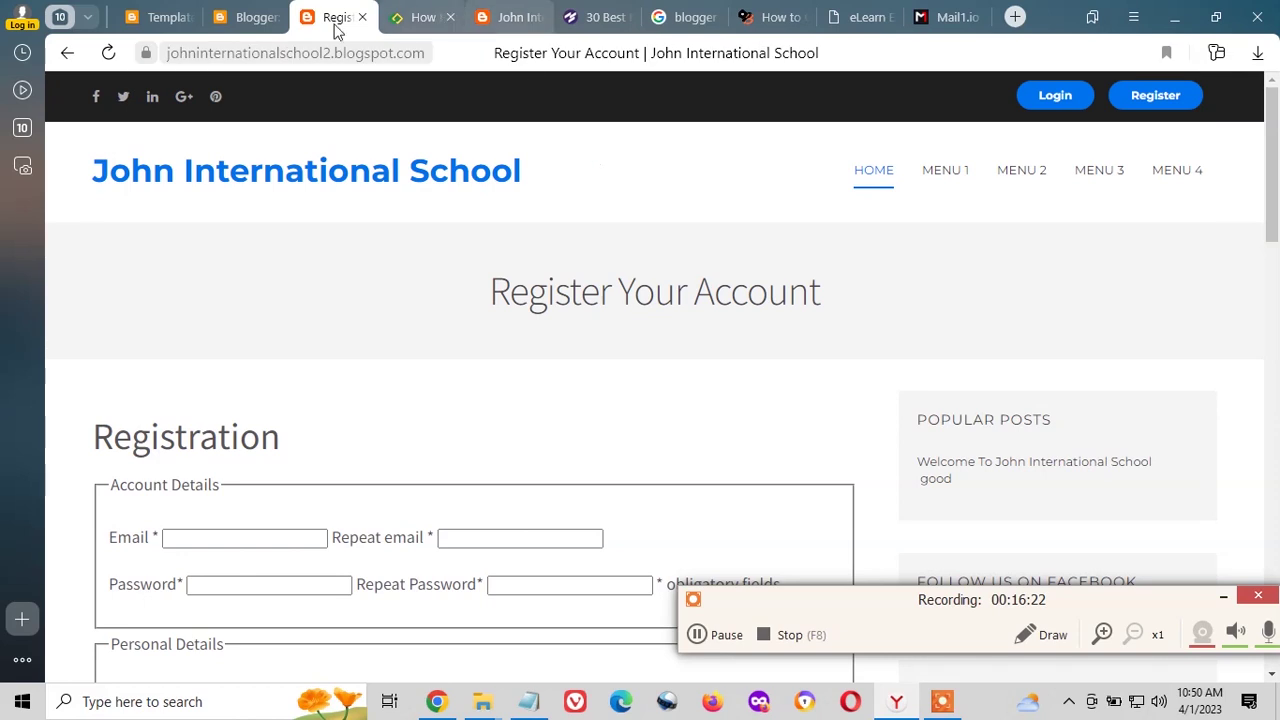
{"action": "left_click", "coordinate": [637, 53]}
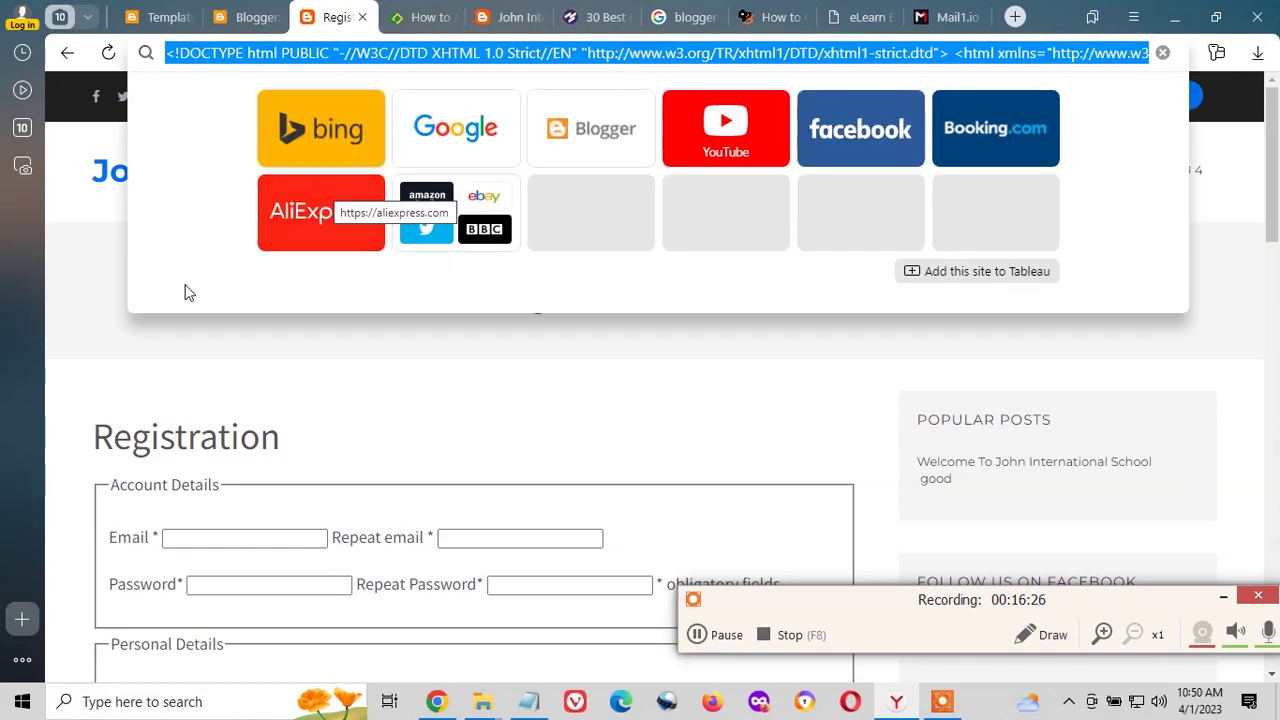
{"action": "left_click", "coordinate": [151, 341]}
{"action": "left_click", "coordinate": [109, 53]}
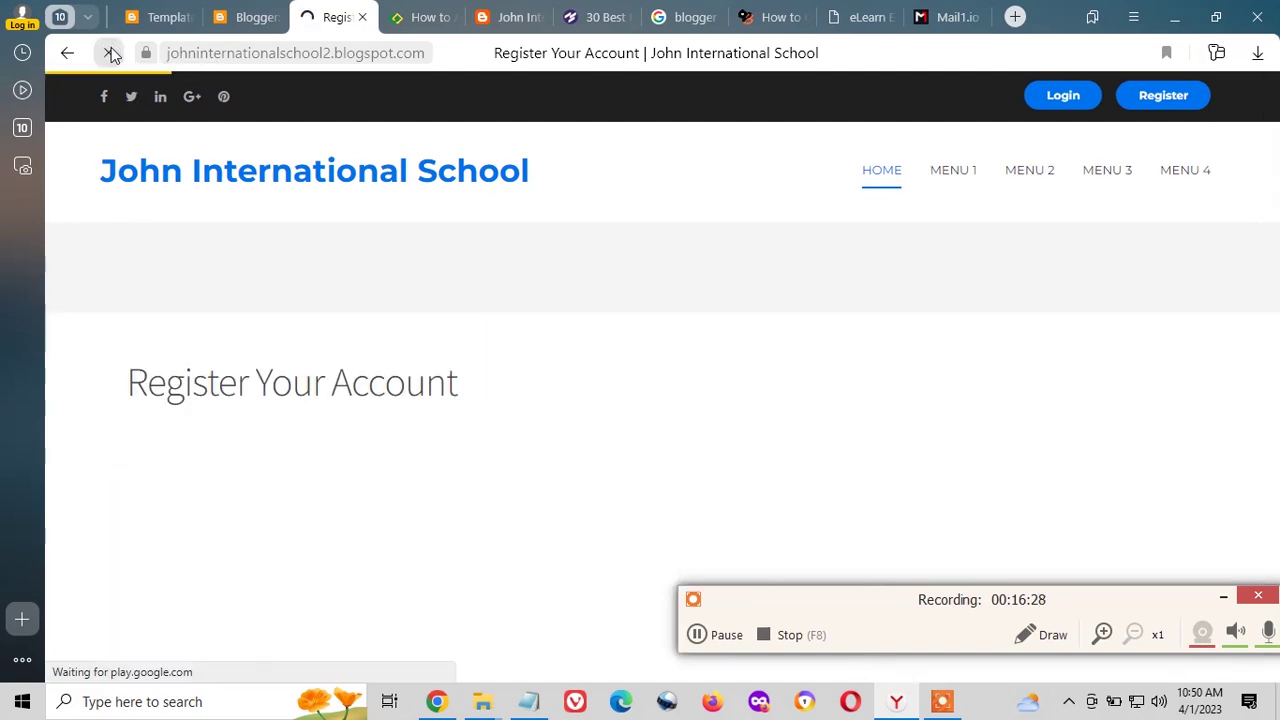
- Copy the full web address of the live Register Your Account page
{"action": "left_click", "coordinate": [797, 51]}
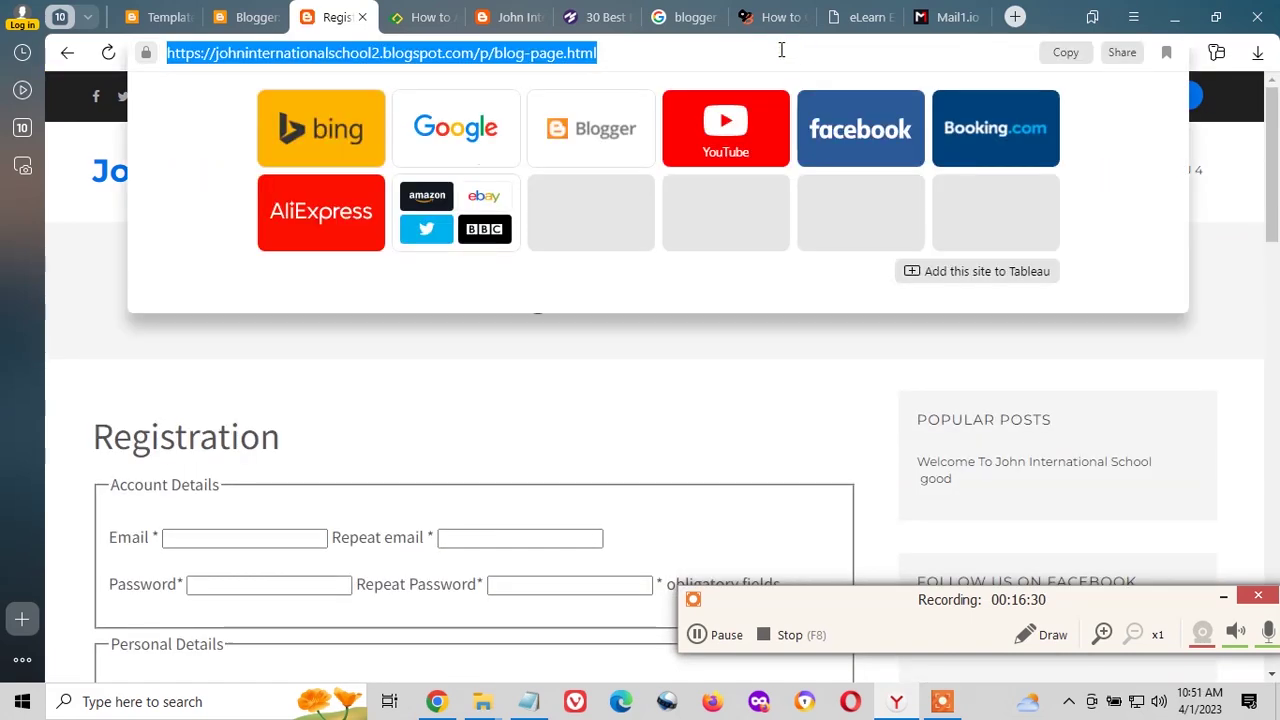
{"action": "right_click", "coordinate": [516, 64]}
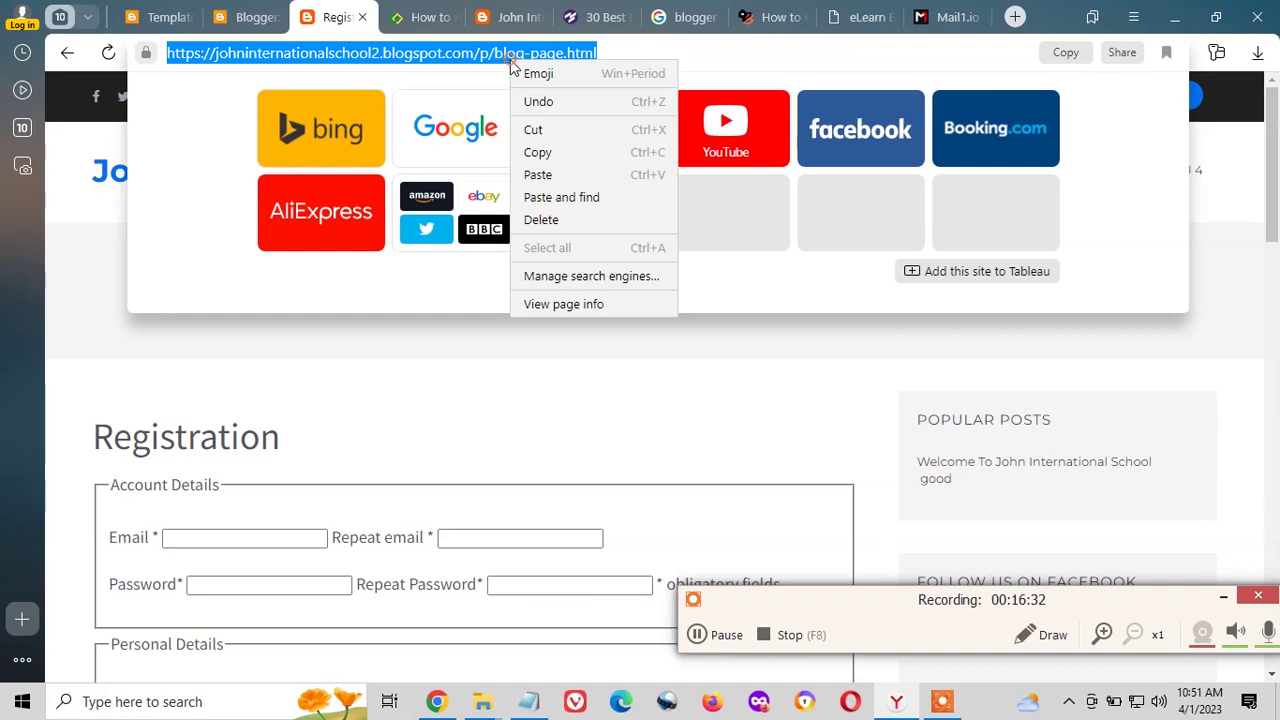
{"action": "left_click", "coordinate": [537, 153]}
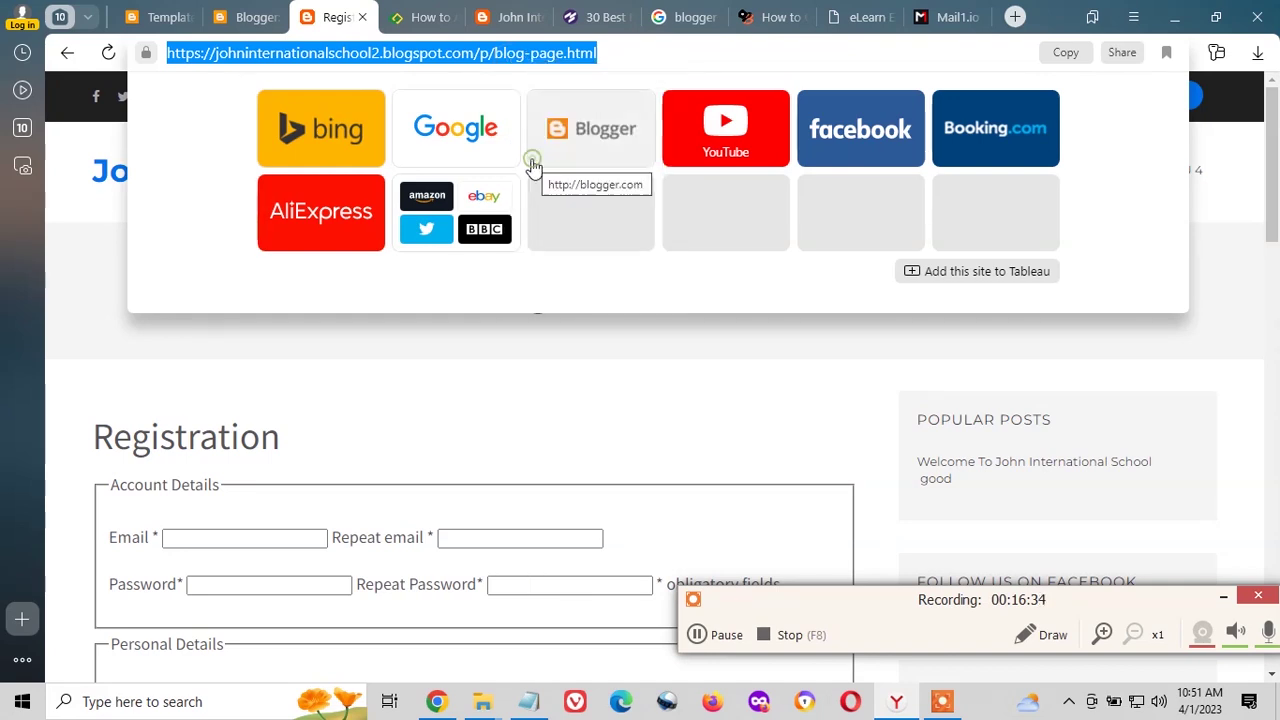
{"action": "left_click", "coordinate": [162, 17]}
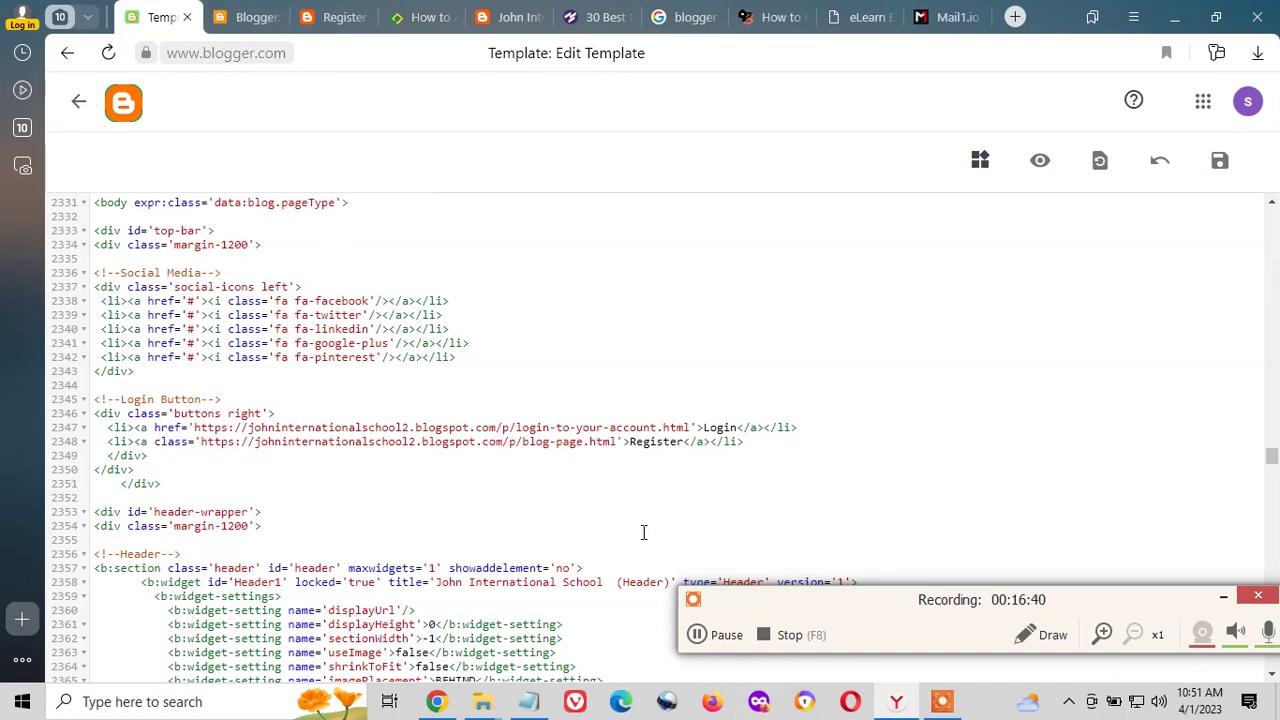
{"action": "left_click", "coordinate": [200, 441], "text": "shift"}
{"action": "key", "text": "BackSpace"}
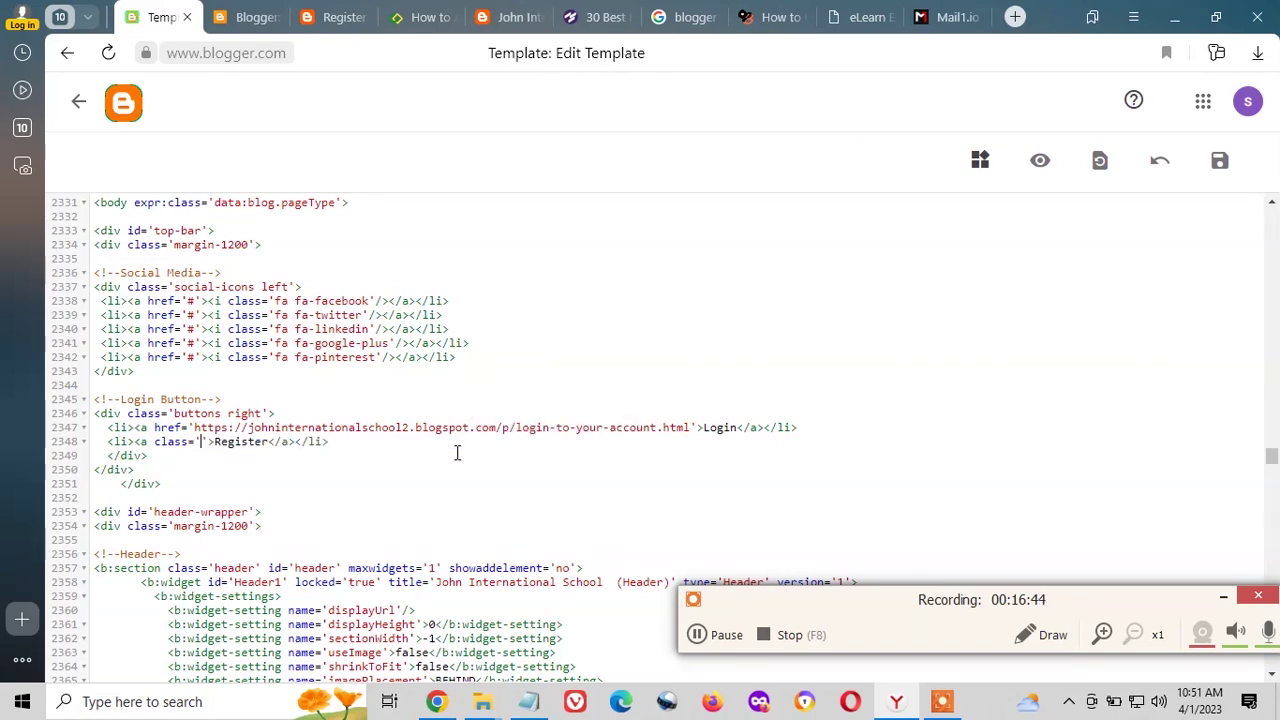
{"action": "key", "text": "ctrl+v"}
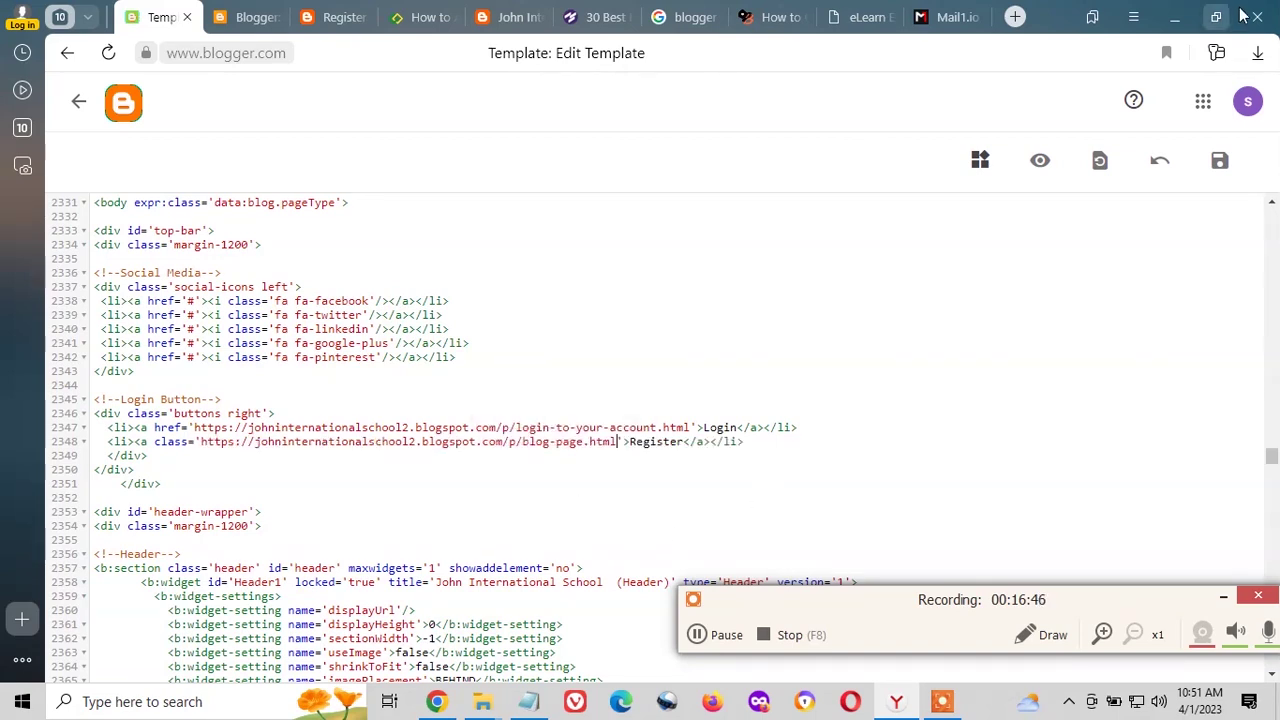
{"action": "left_click", "coordinate": [1219, 160]}
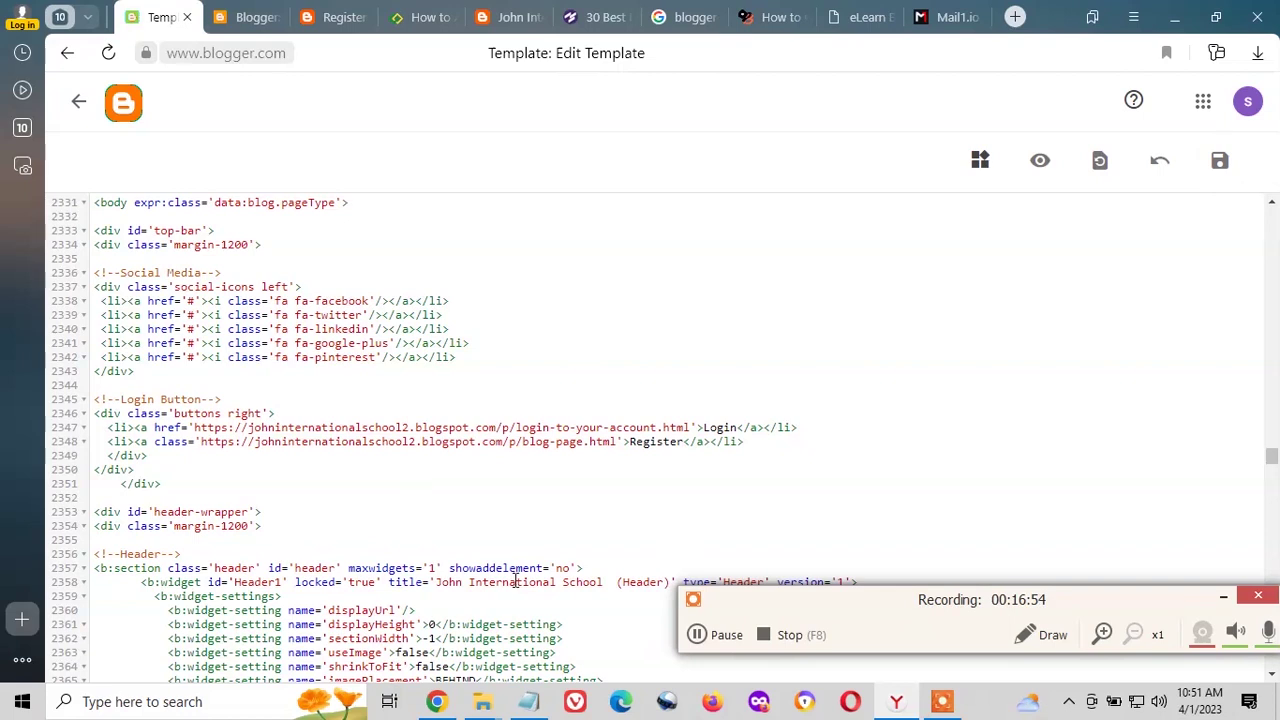
{"action": "left_click", "coordinate": [1224, 598]}
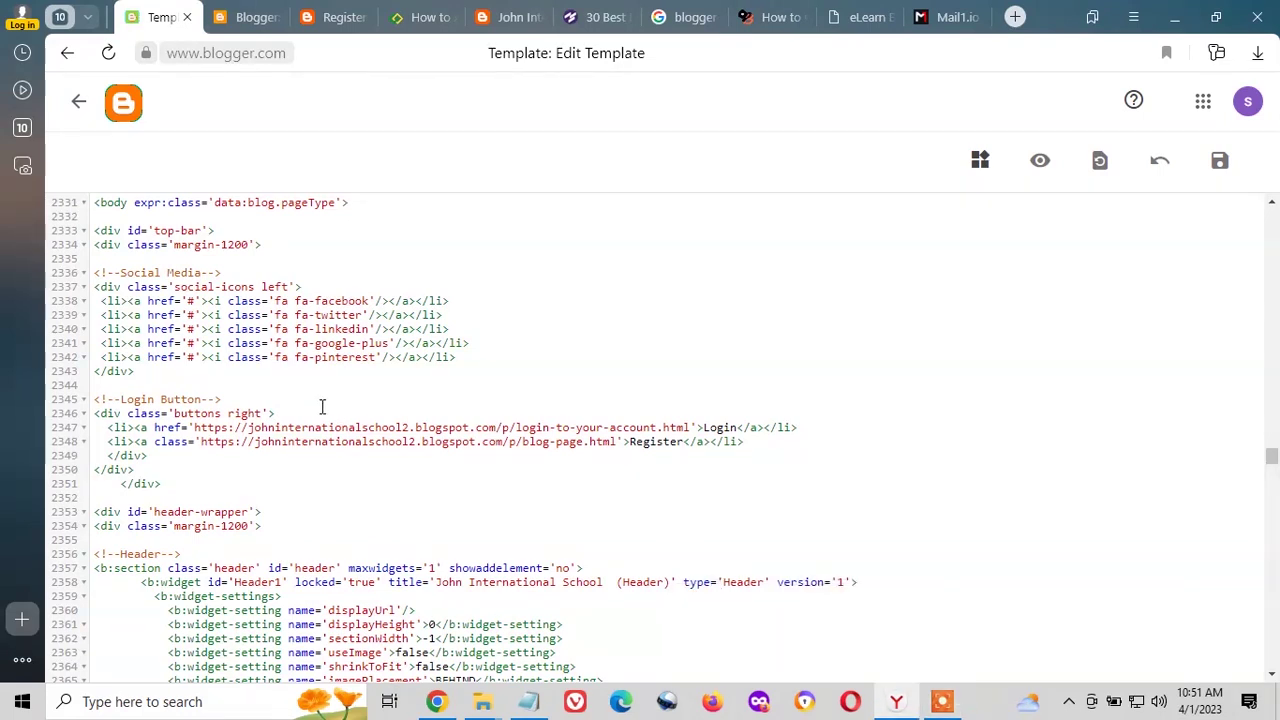
- Save the theme again and reload the template editor to check the stored code
{"action": "scroll", "coordinate": [342, 409], "scroll_direction": "down", "scroll_amount": 3}
{"action": "scroll", "coordinate": [342, 409], "scroll_direction": "up", "scroll_amount": 5}
{"action": "left_click", "coordinate": [1216, 158]}
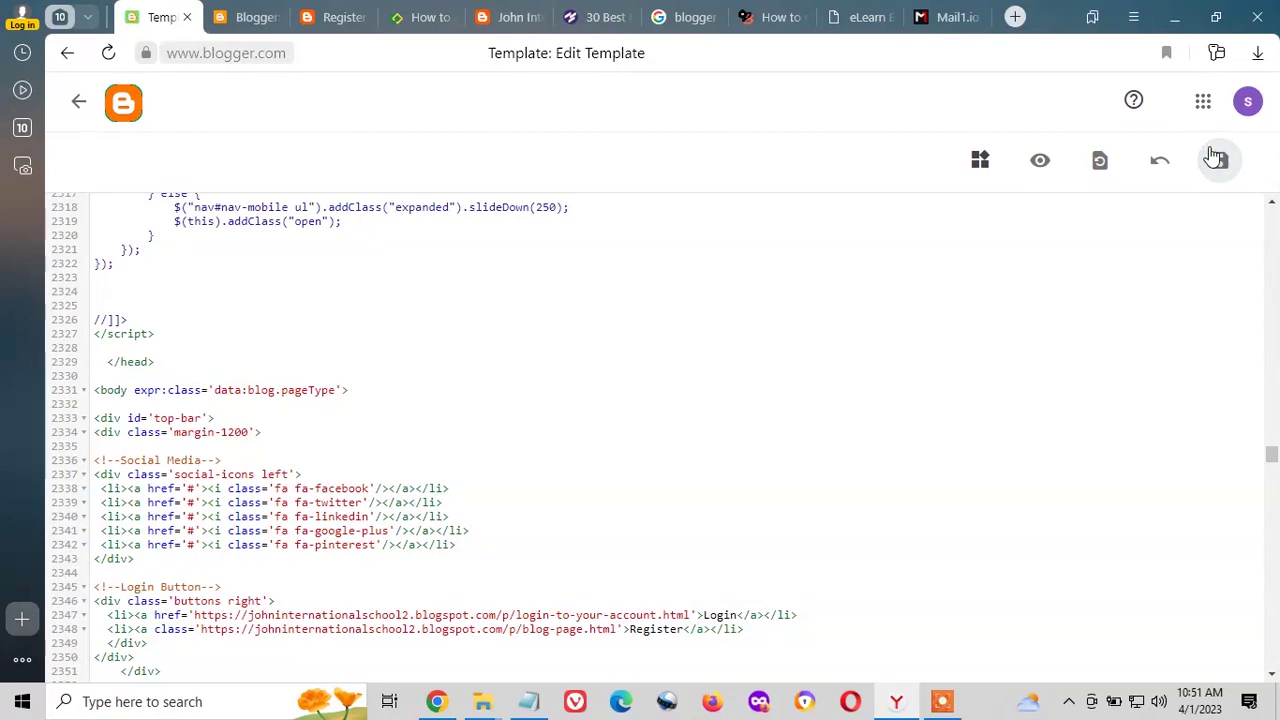
{"action": "left_click", "coordinate": [108, 52]}
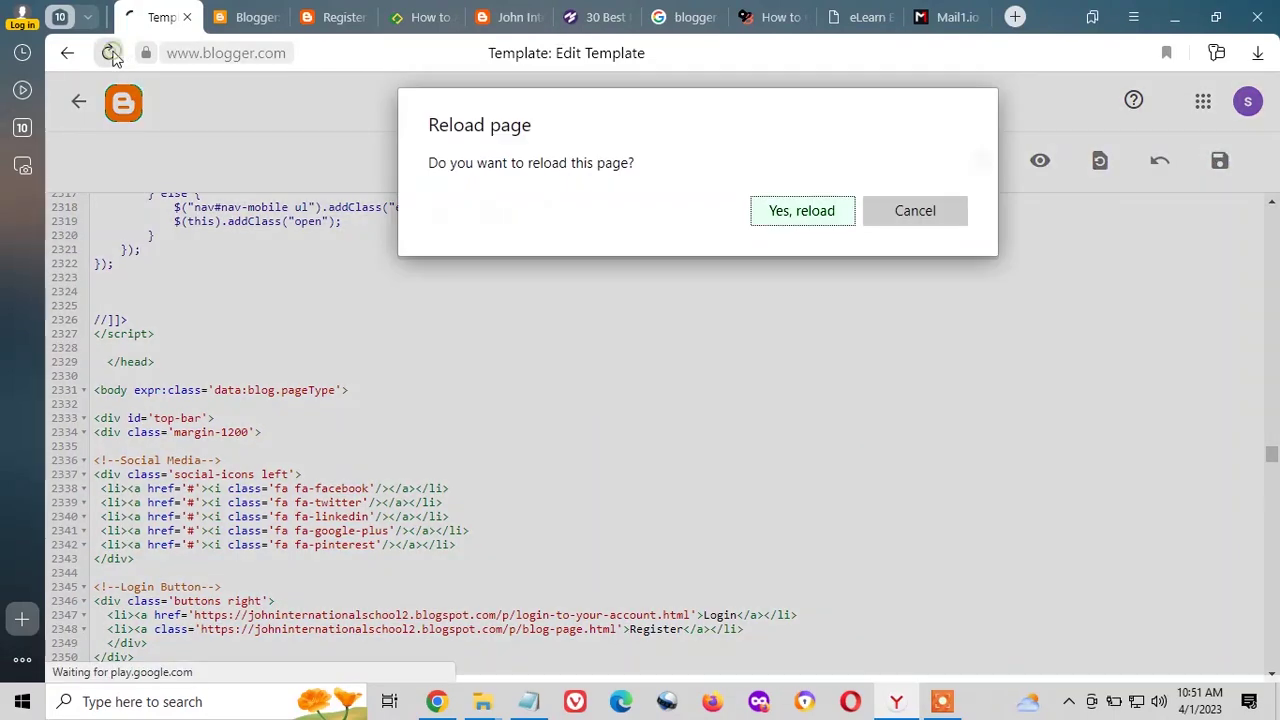
{"action": "left_click", "coordinate": [915, 211]}
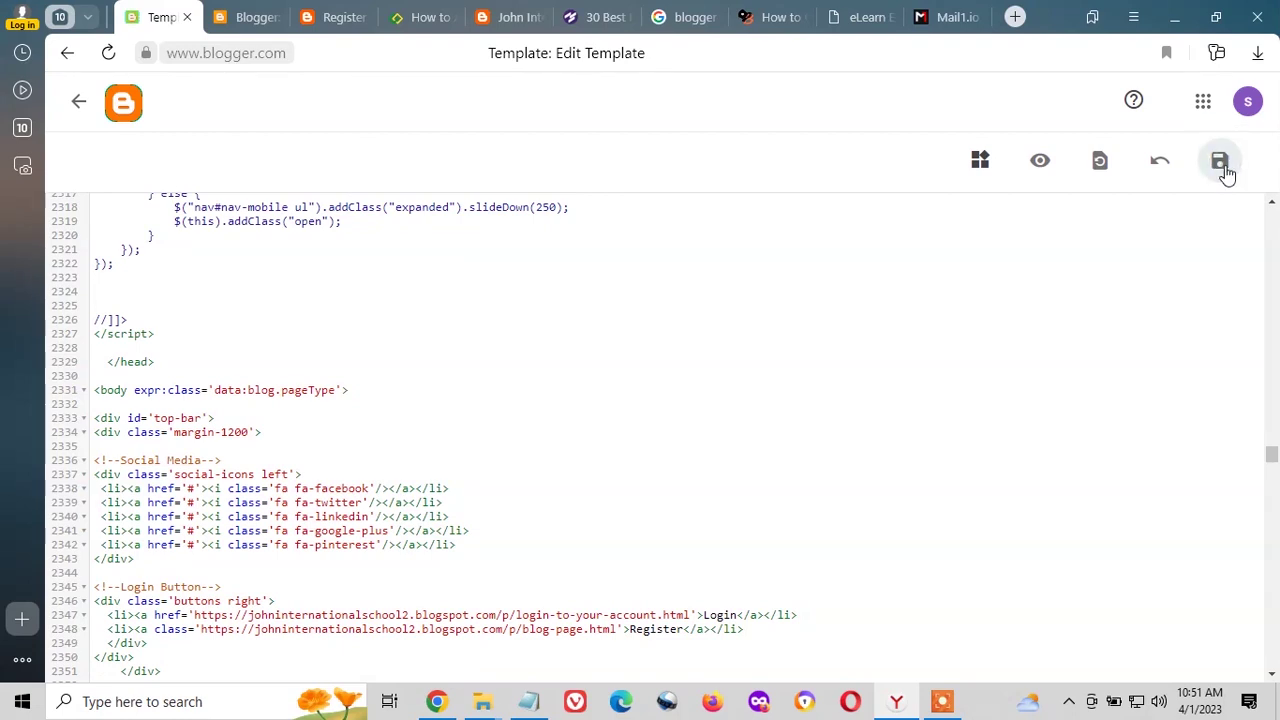
{"action": "left_click", "coordinate": [105, 58]}
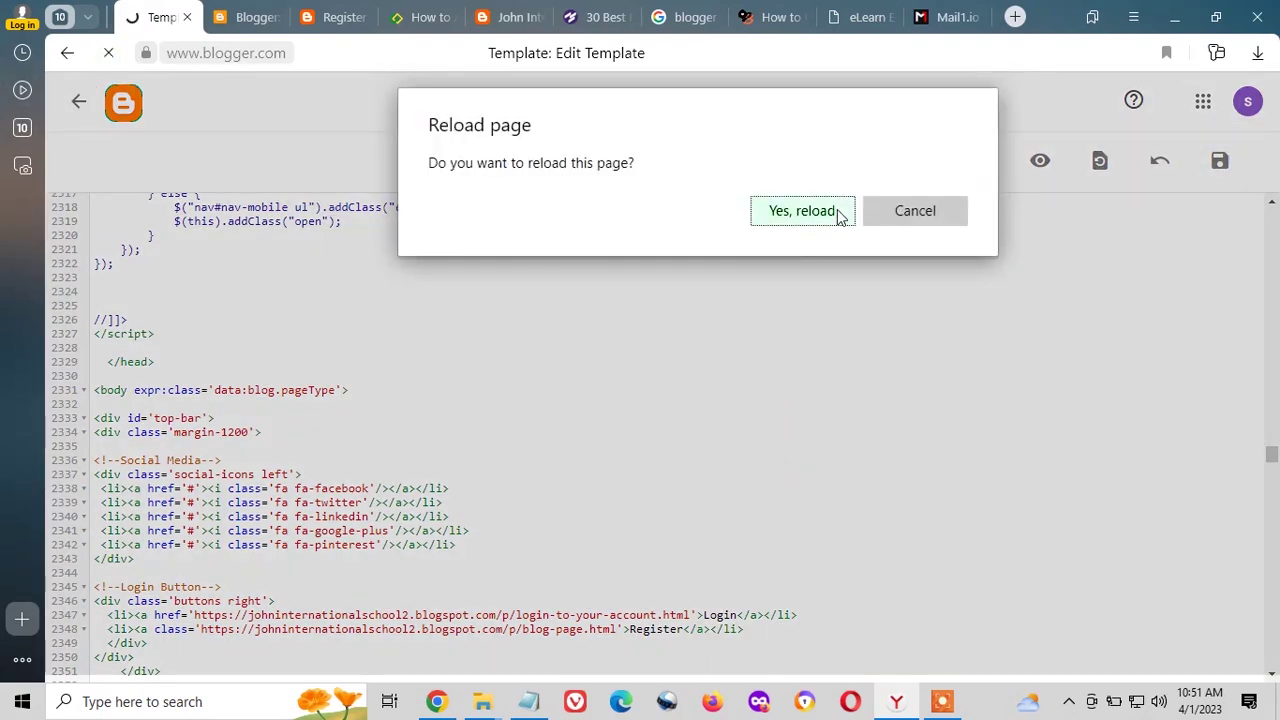
{"action": "left_click", "coordinate": [803, 211]}
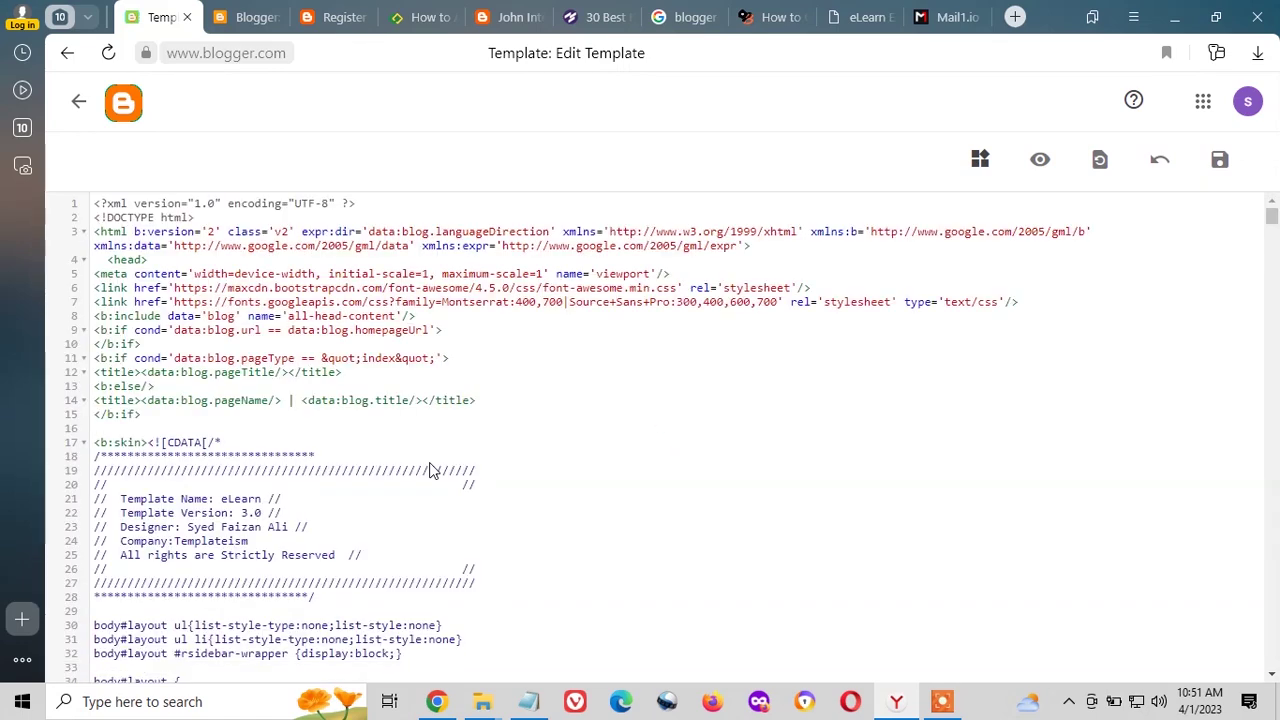
- Search the template code for "register" to locate the Register link in the Login Button section
{"action": "scroll", "coordinate": [430, 470], "scroll_direction": "down", "scroll_amount": 1}
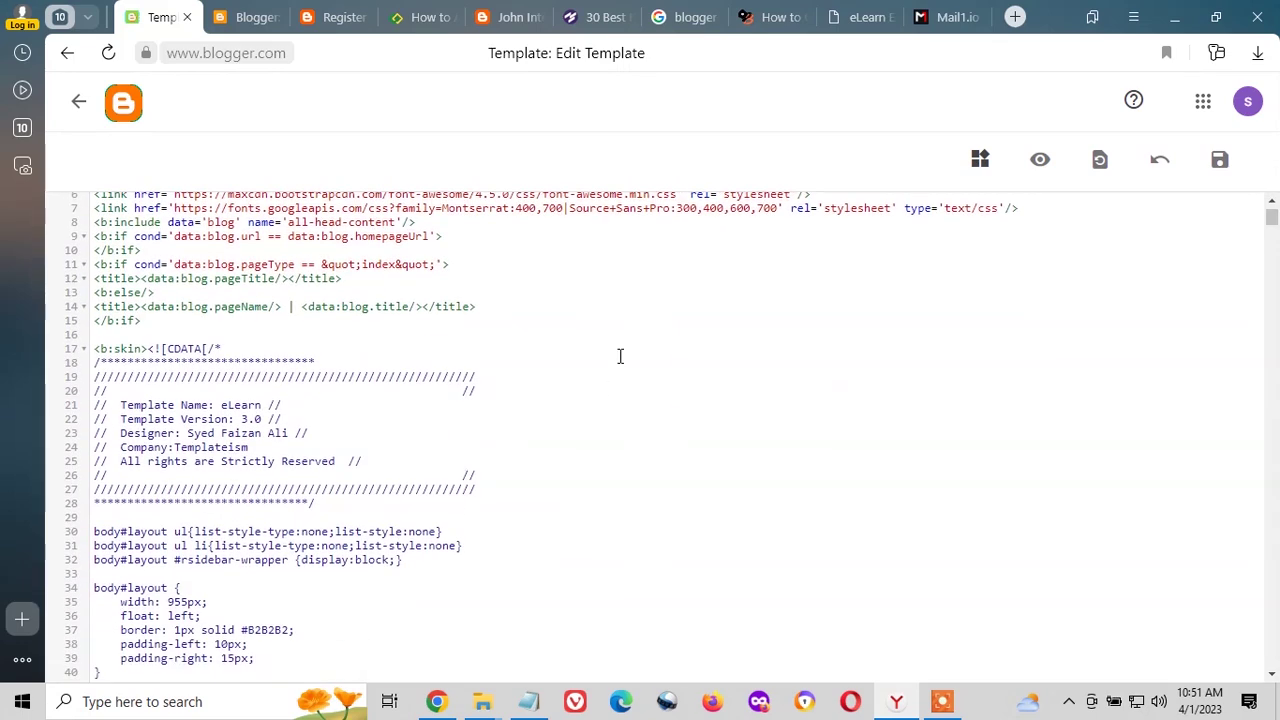
{"action": "key", "text": "ctrl+f"}
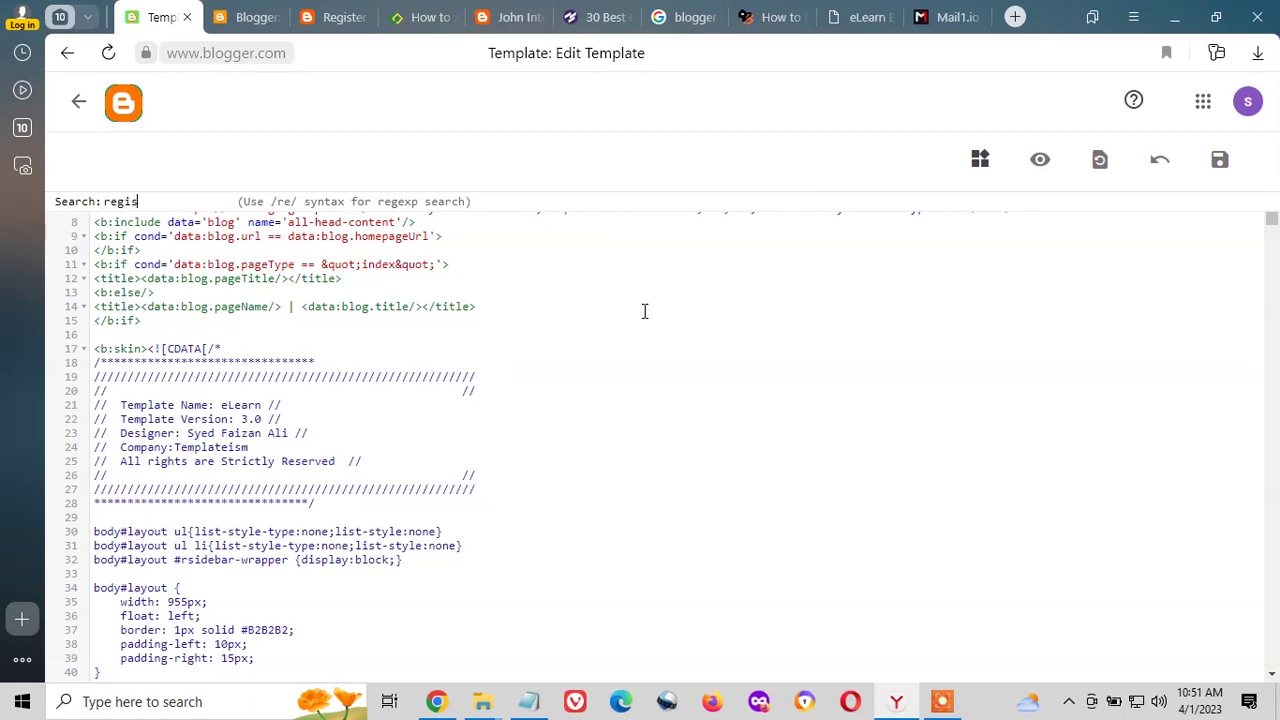
{"action": "type", "text": "register"}
{"action": "key", "text": "Return"}
{"action": "scroll", "coordinate": [691, 420], "scroll_direction": "down", "scroll_amount": 2}
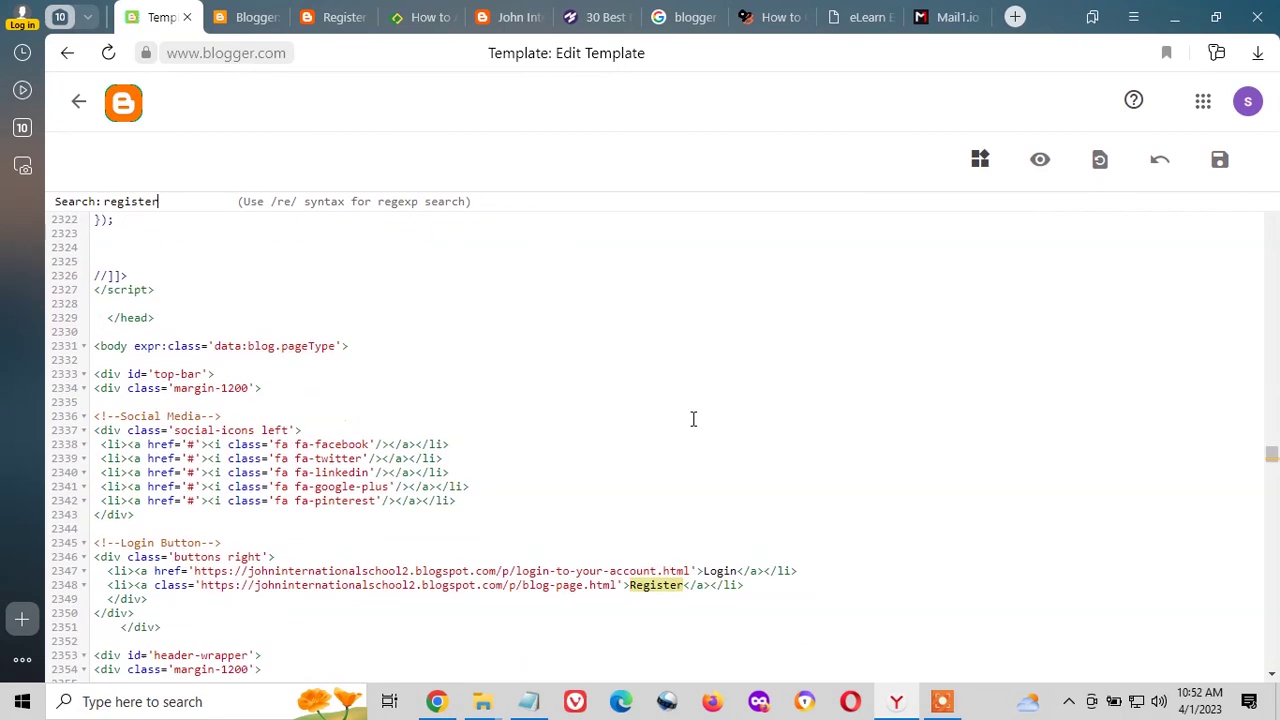
- Try deleting the Register link's web address, undo the deletion and save the theme
{"action": "left_click", "coordinate": [613, 476]}
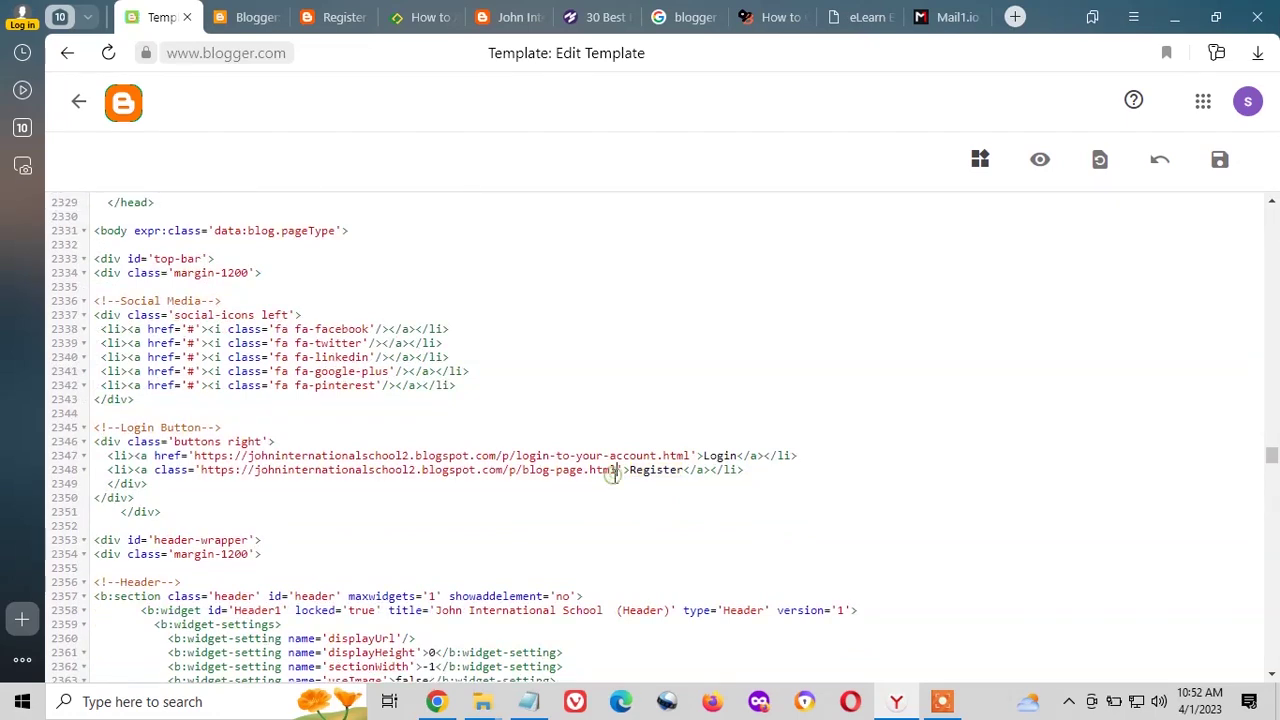
{"action": "left_click", "coordinate": [202, 470], "text": "shift"}
{"action": "key", "text": "BackSpace"}
{"action": "key", "text": "ctrl+z"}
{"action": "left_click", "coordinate": [1222, 164]}
{"action": "left_click", "coordinate": [1222, 162]}
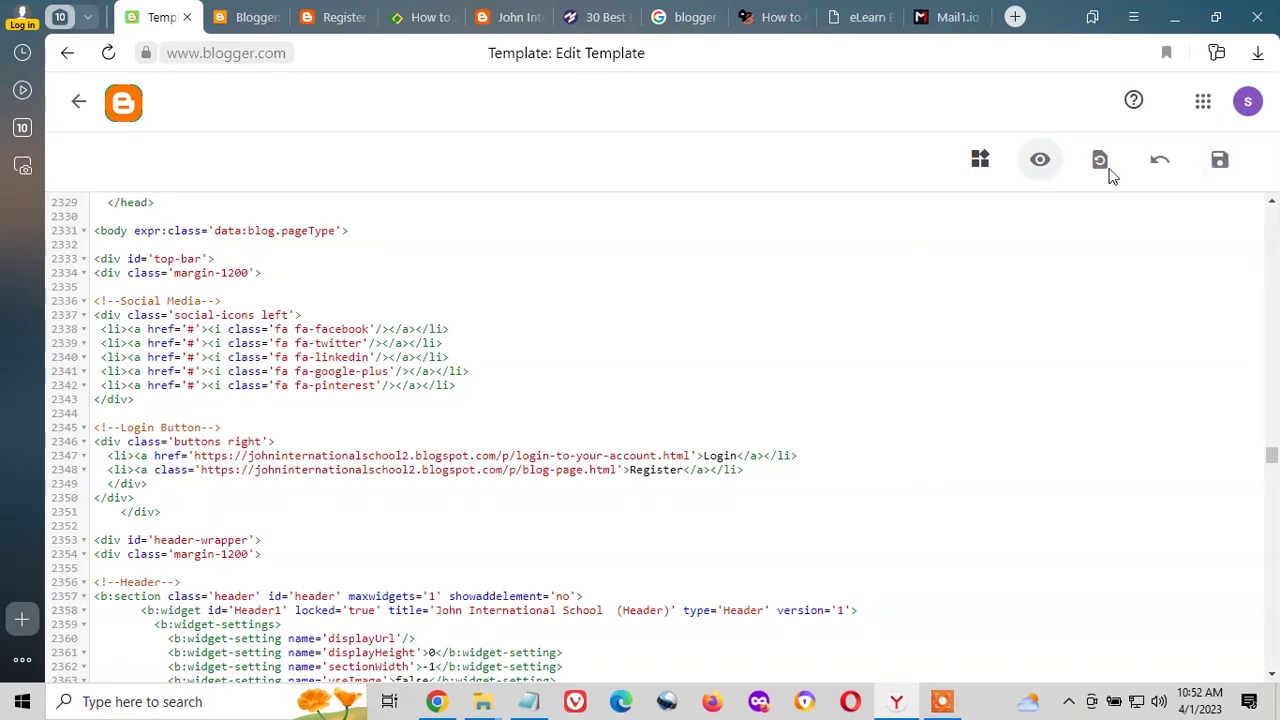
{"action": "left_click", "coordinate": [1222, 165]}
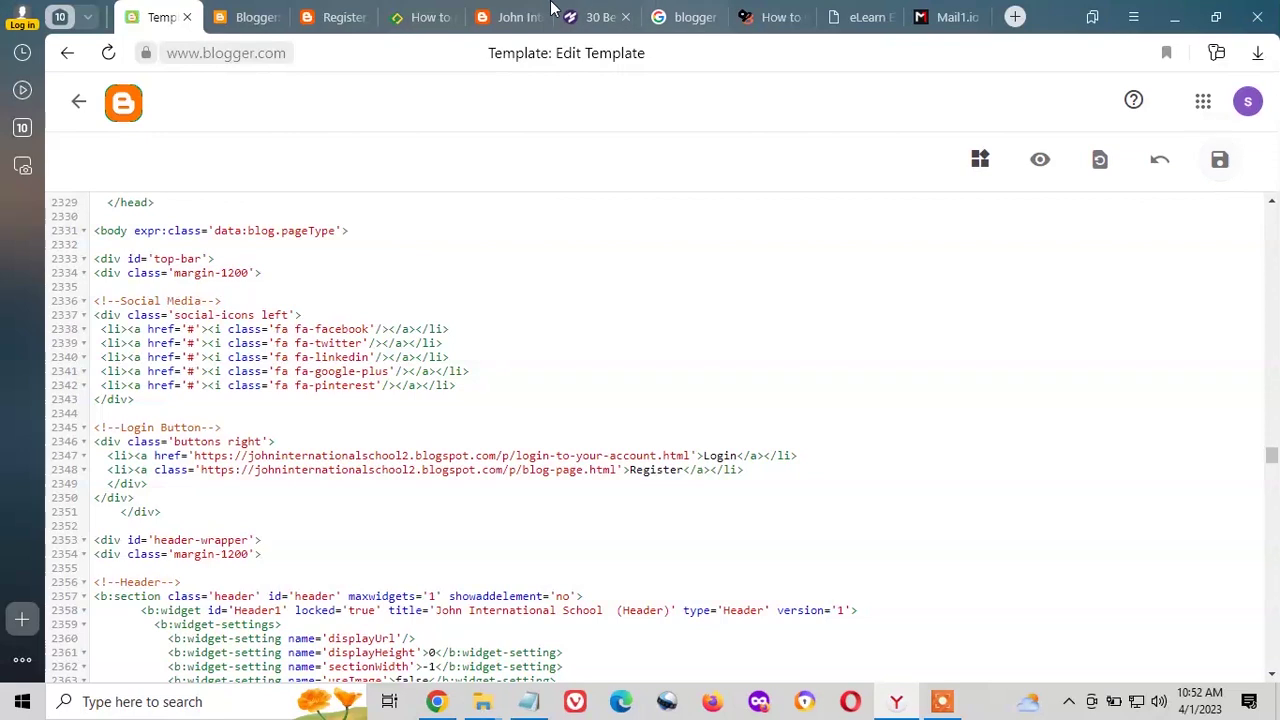
- Reload the live Register Your Account page and look over its header and registration form
{"action": "left_click", "coordinate": [240, 12]}
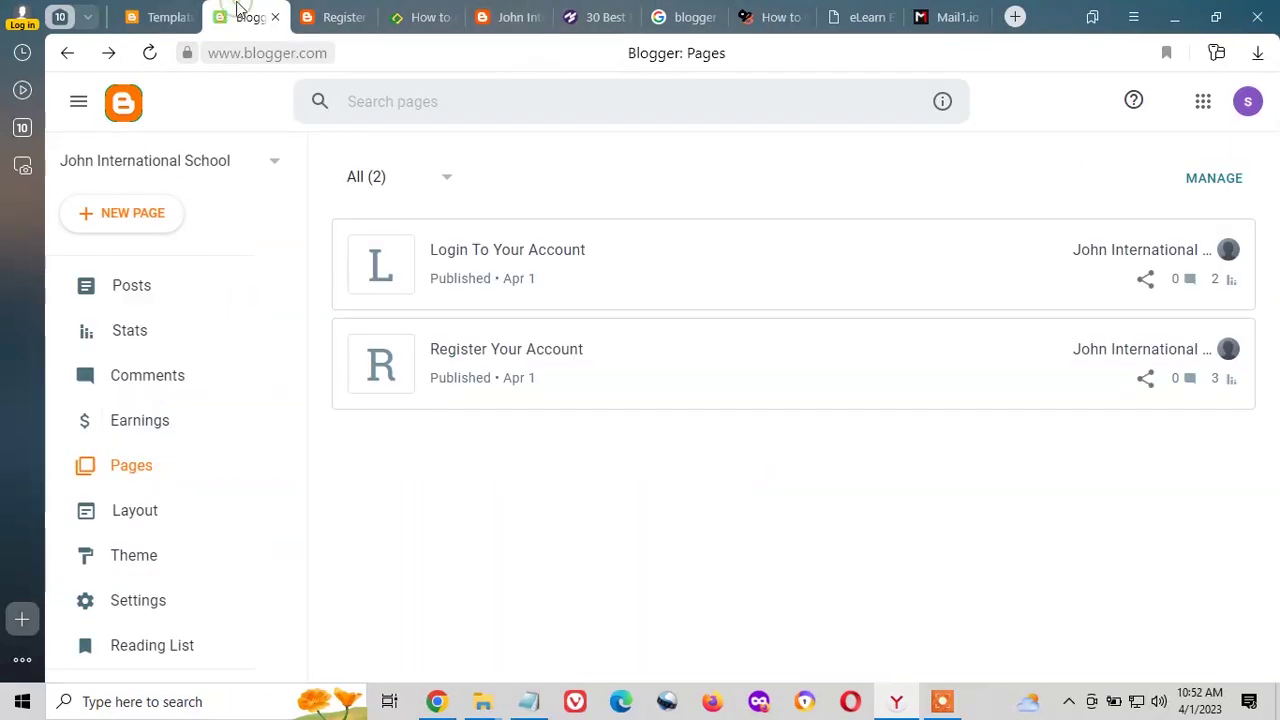
{"action": "left_click", "coordinate": [335, 17]}
{"action": "left_click", "coordinate": [108, 52]}
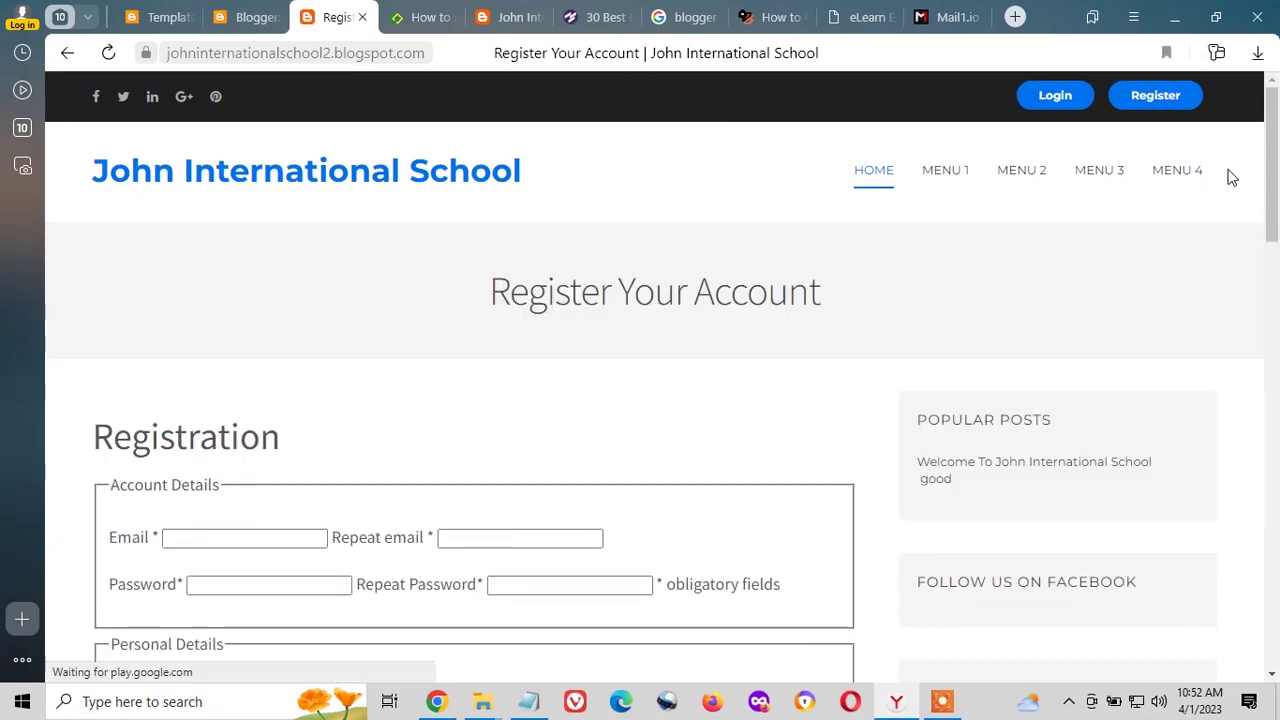
{"action": "left_click", "coordinate": [941, 701]}
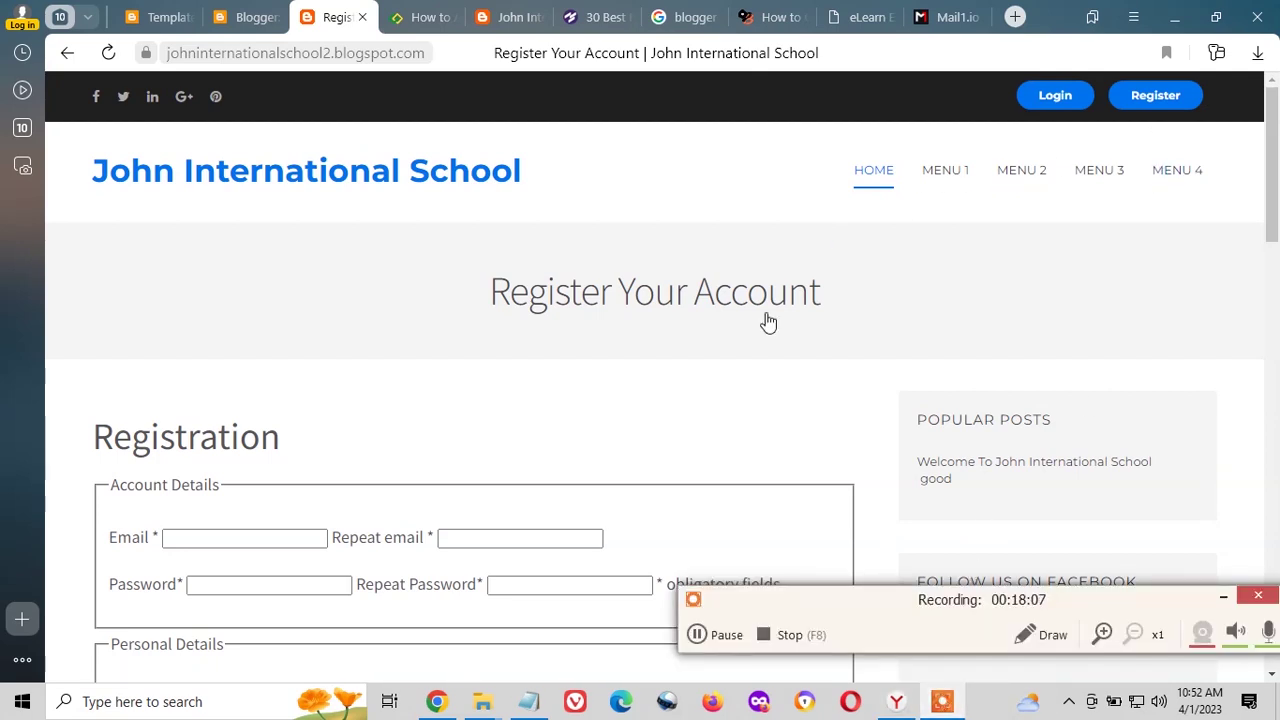
{"action": "scroll", "coordinate": [806, 457], "scroll_direction": "down", "scroll_amount": 3}
{"action": "scroll", "coordinate": [584, 343], "scroll_direction": "up", "scroll_amount": 3}
{"action": "scroll", "coordinate": [663, 303], "scroll_direction": "down", "scroll_amount": 1}
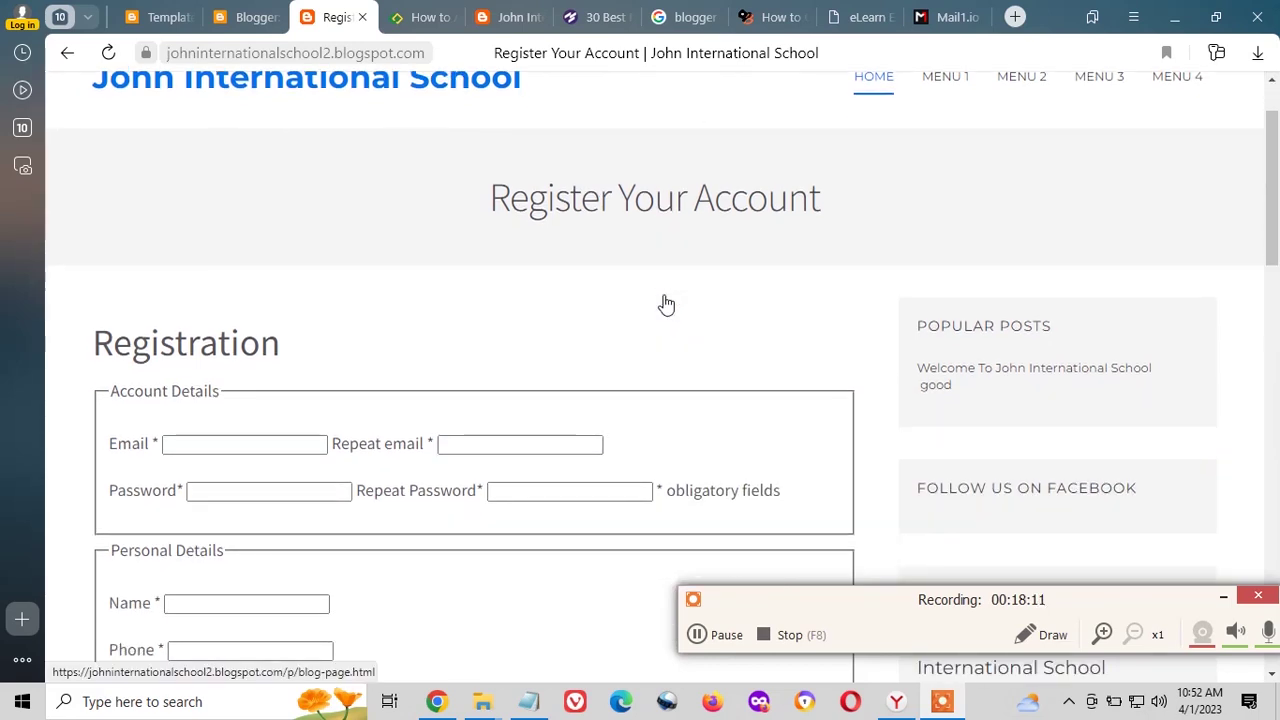
{"action": "scroll", "coordinate": [488, 345], "scroll_direction": "down", "scroll_amount": 3}
- Test the registration form with "gg" as the email, accept the terms and both offer options, and submit it
{"action": "left_click", "coordinate": [306, 163]}
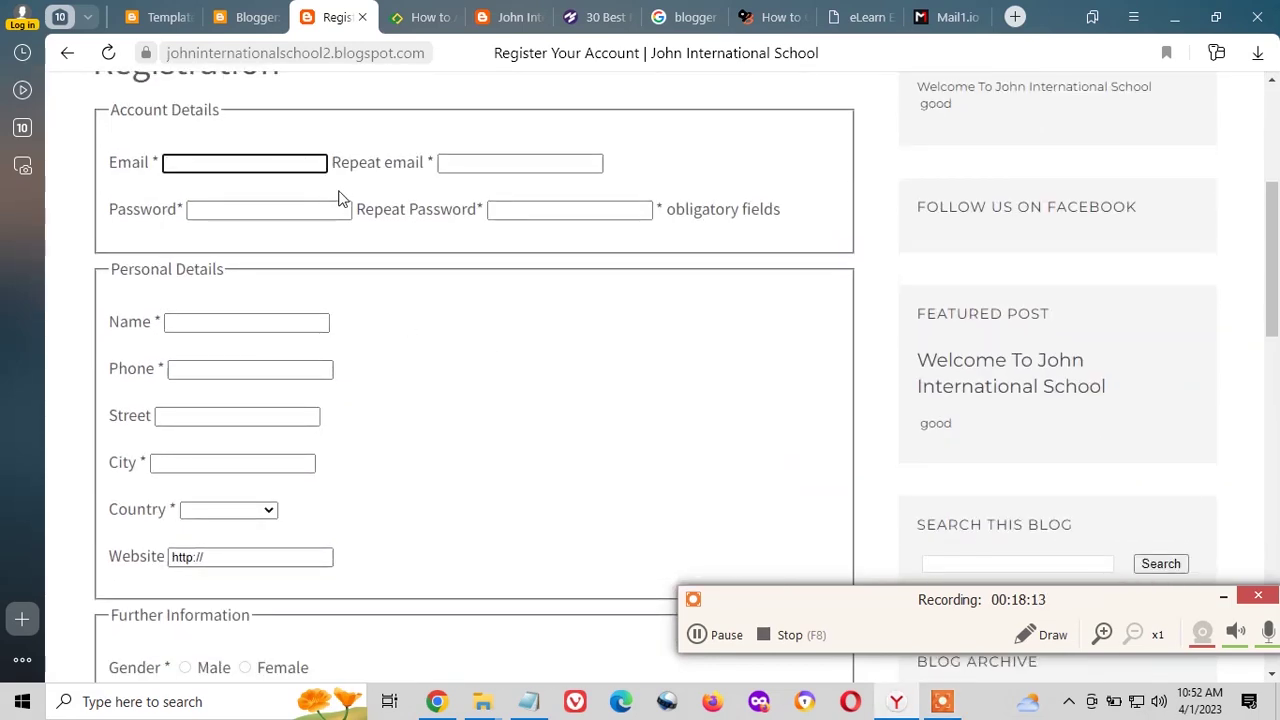
{"action": "scroll", "coordinate": [334, 349], "scroll_direction": "down", "scroll_amount": 6}
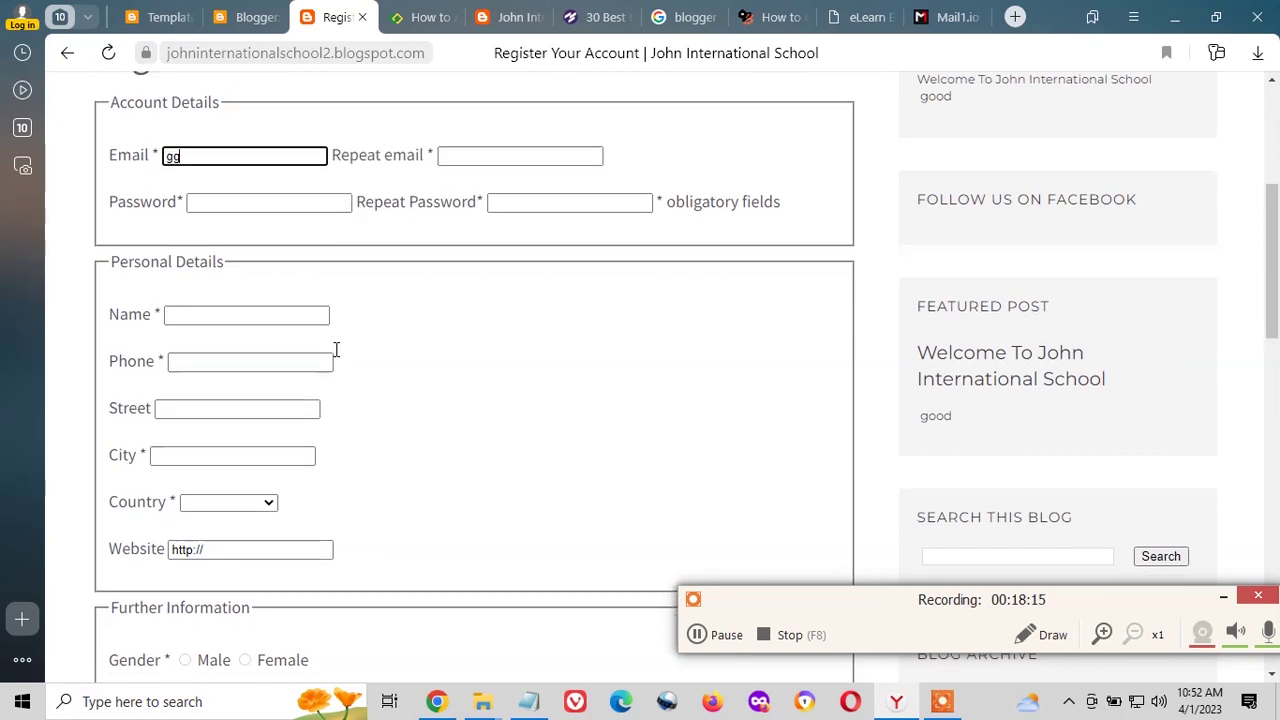
{"action": "scroll", "coordinate": [427, 430], "scroll_direction": "down", "scroll_amount": 3}
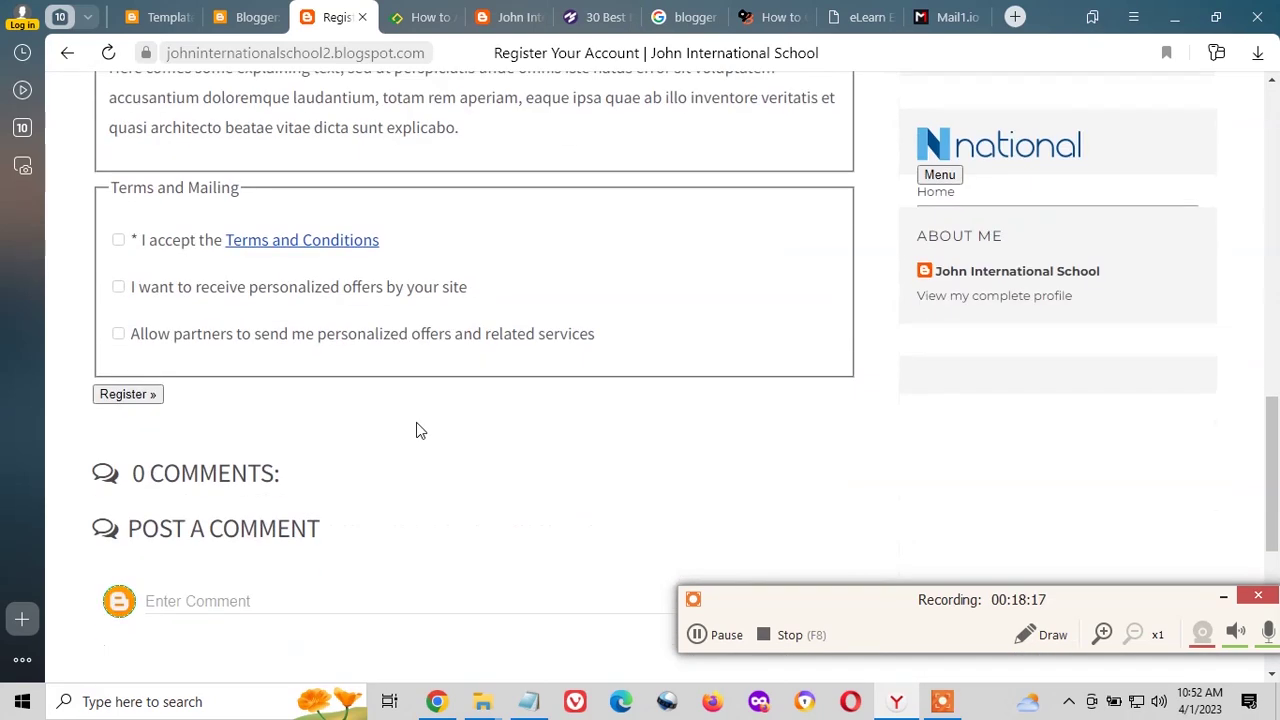
{"action": "left_click", "coordinate": [119, 147]}
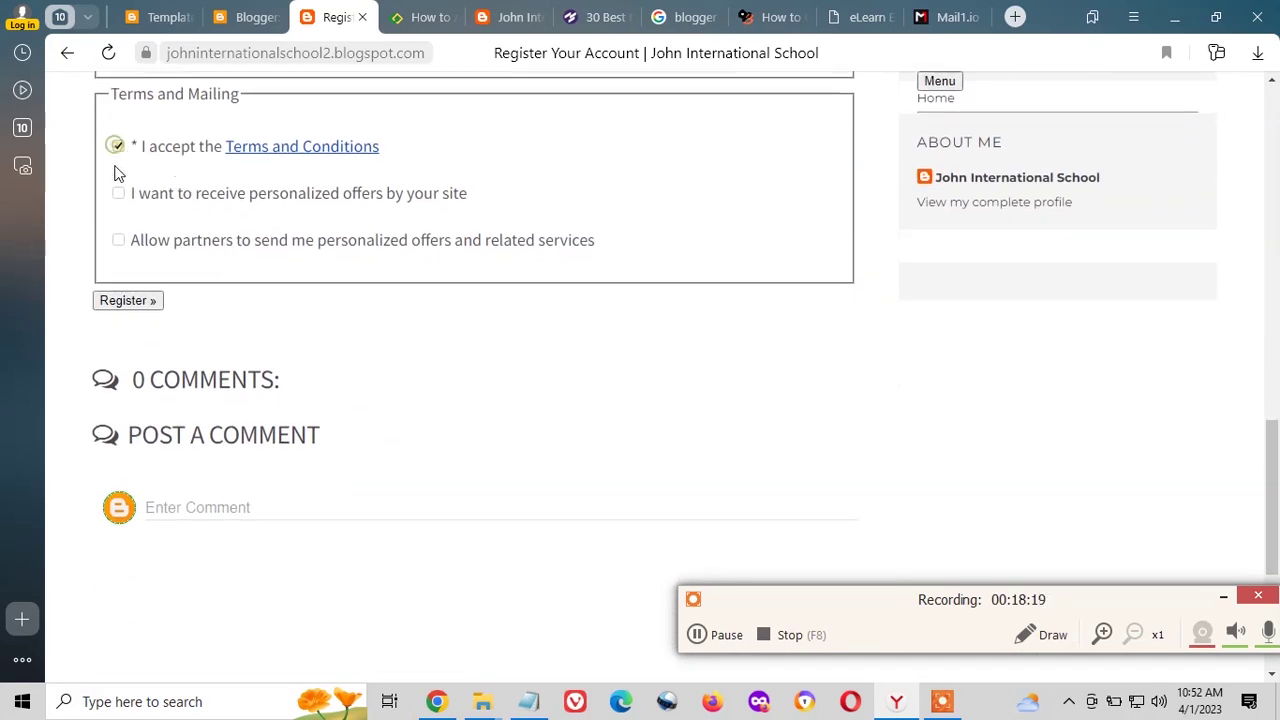
{"action": "left_click", "coordinate": [118, 194]}
{"action": "left_click", "coordinate": [119, 241]}
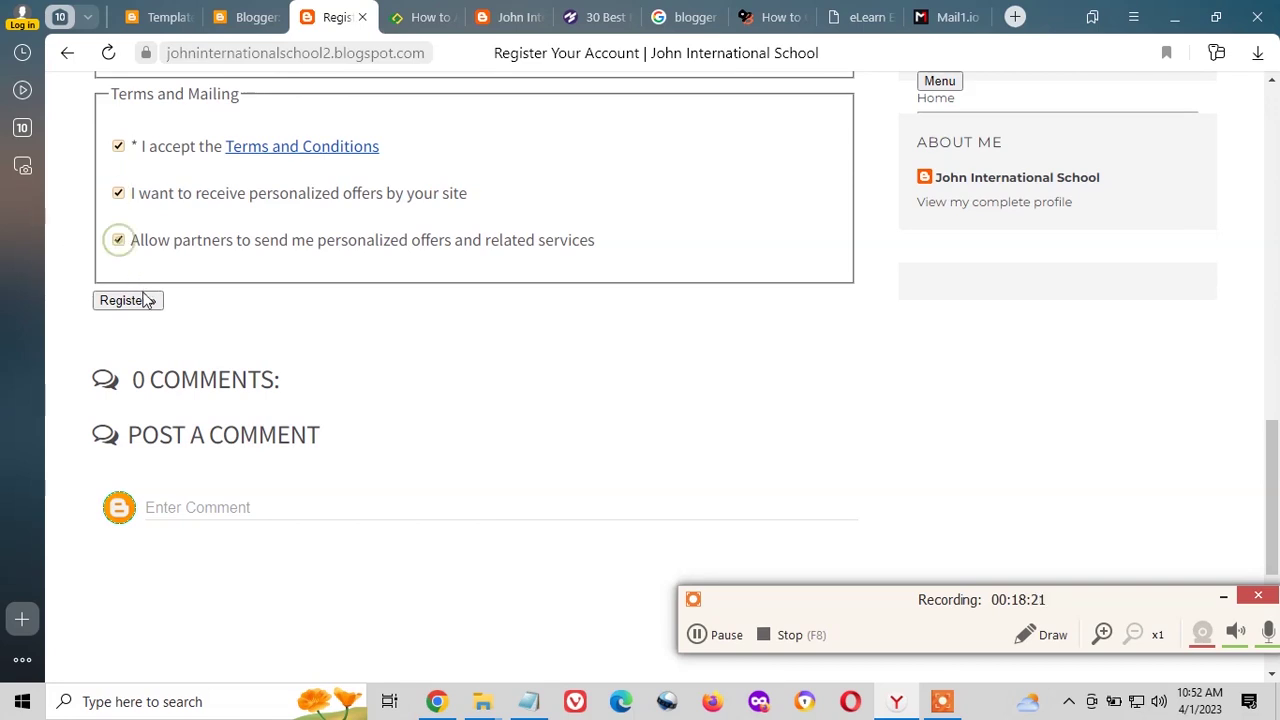
{"action": "left_click", "coordinate": [138, 304]}
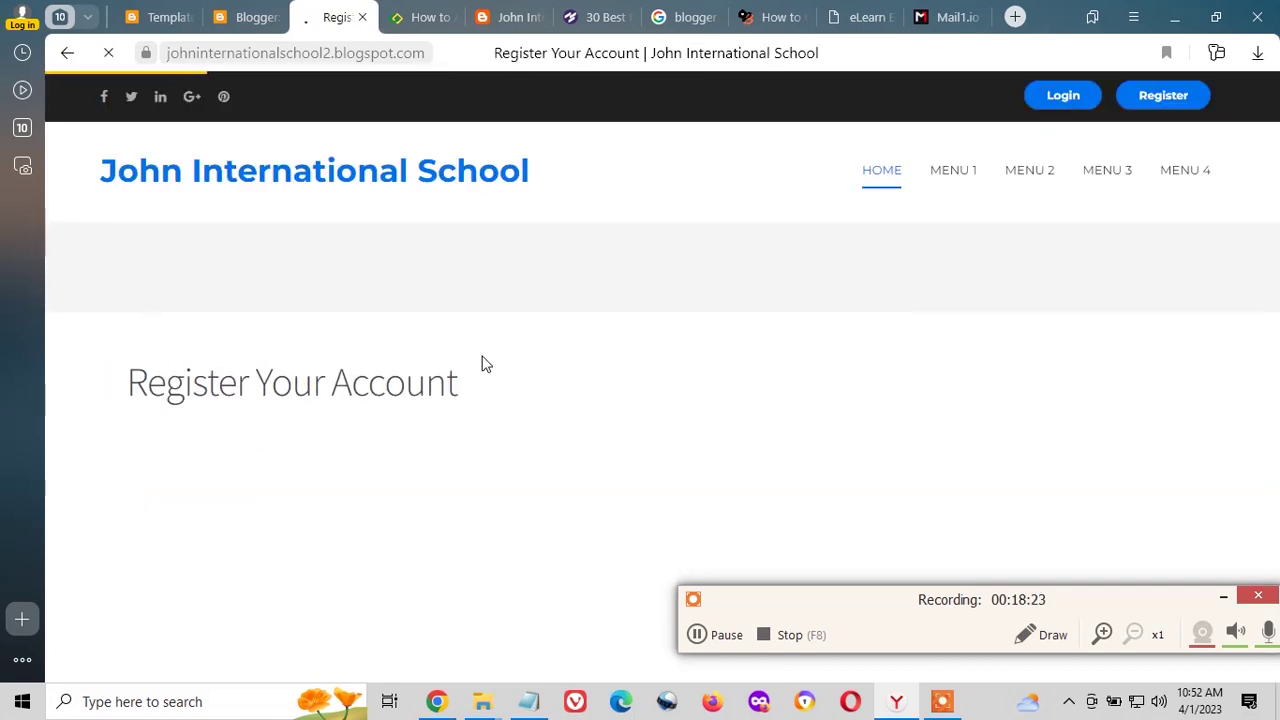
- Review the registration form after submission and go to the school site's home page
{"action": "scroll", "coordinate": [487, 364], "scroll_direction": "down", "scroll_amount": 3}
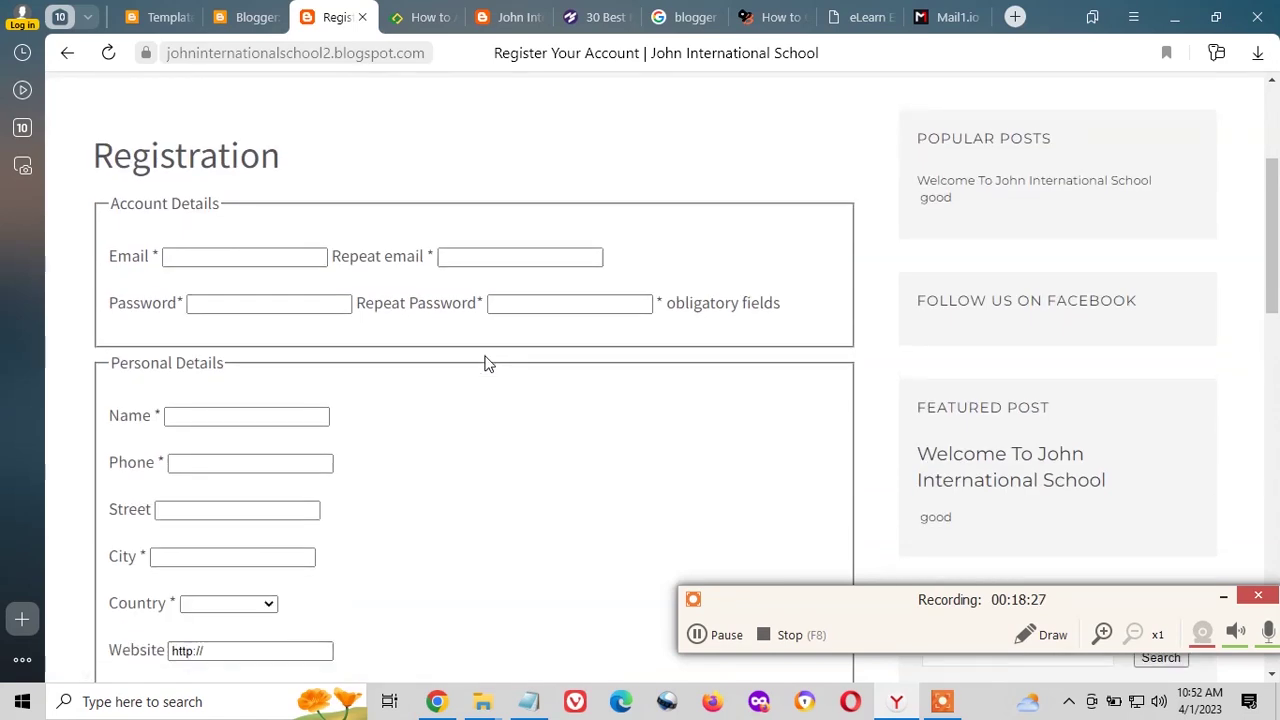
{"action": "scroll", "coordinate": [443, 349], "scroll_direction": "down", "scroll_amount": 2}
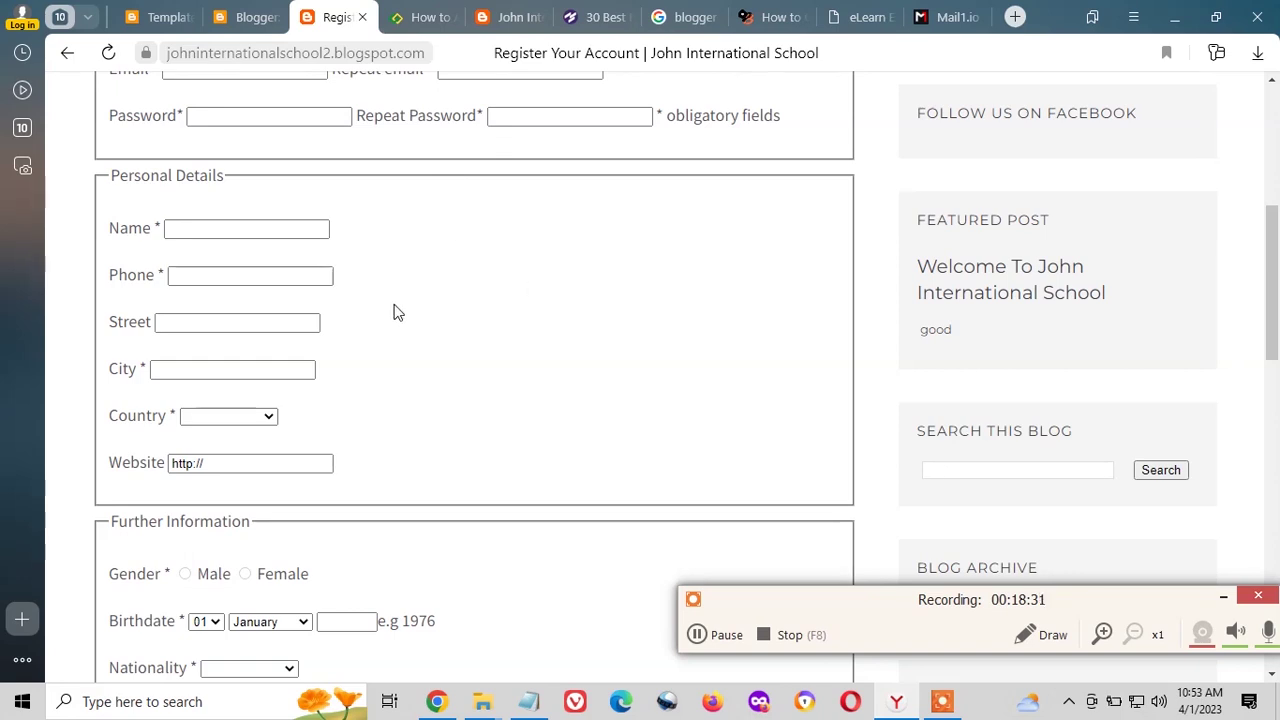
{"action": "scroll", "coordinate": [394, 317], "scroll_direction": "up", "scroll_amount": 5}
{"action": "left_click", "coordinate": [224, 178]}
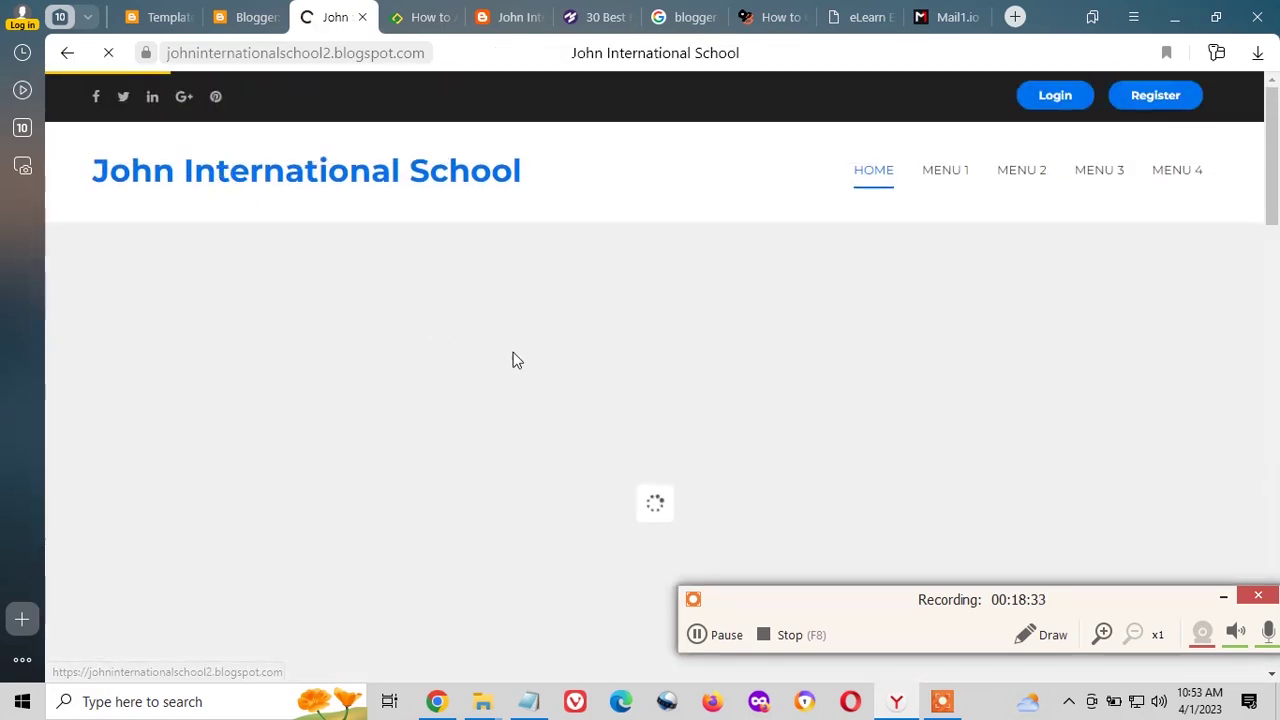